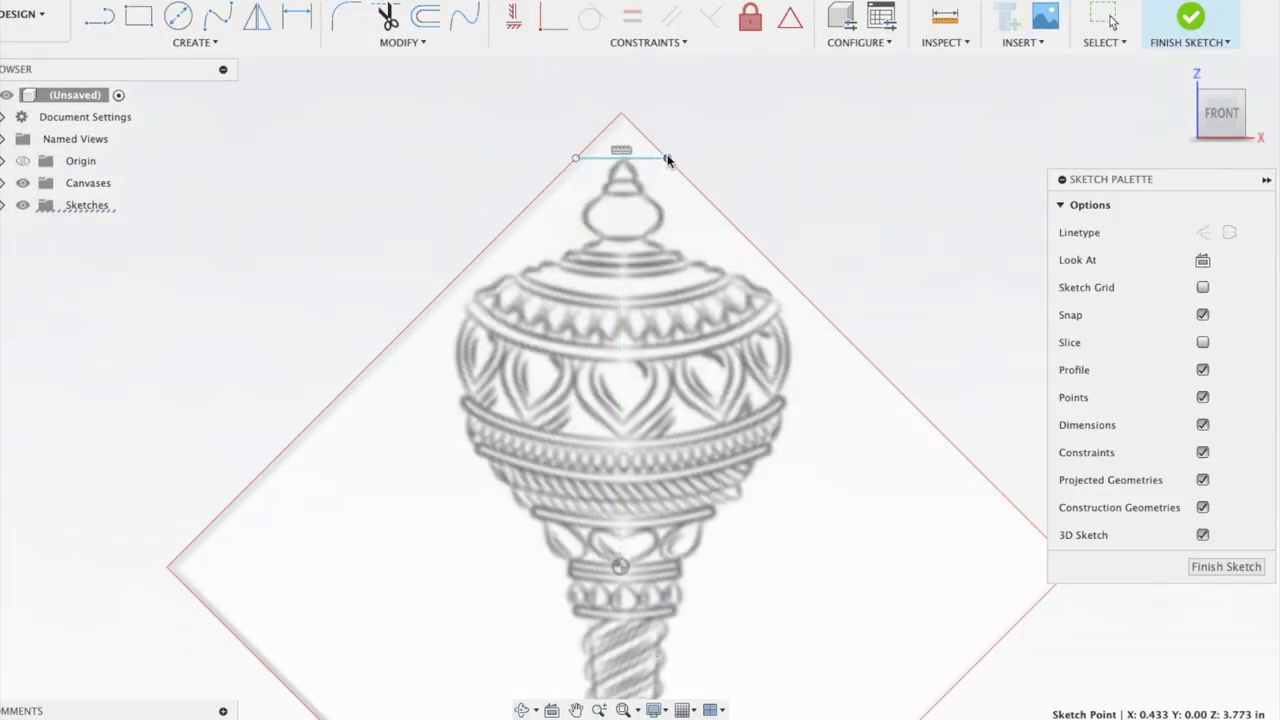
- Trace the left-half outline with lines from the top edge down the bulb to the shaft's bottom
key(l)
mouse_move(666, 157)
mouse_down()
mouse_move(210, 483)
mouse_move(189, 303)
mouse_up()
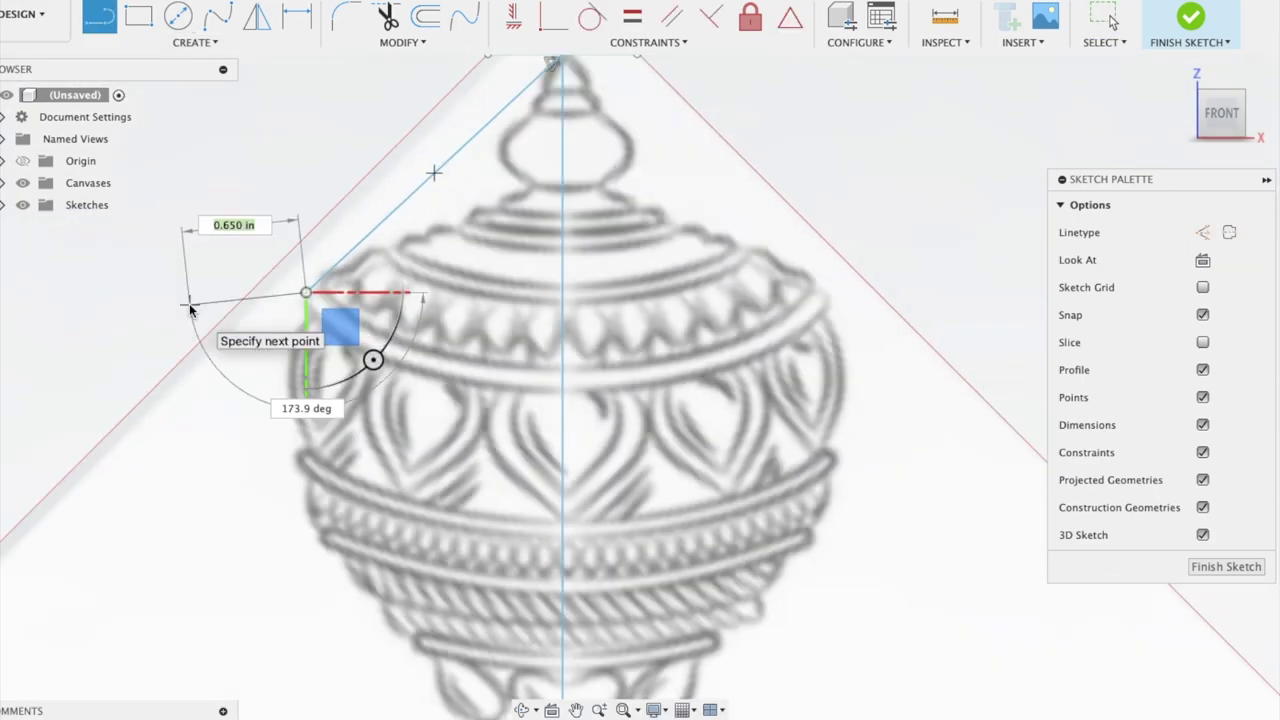
click(306, 538)
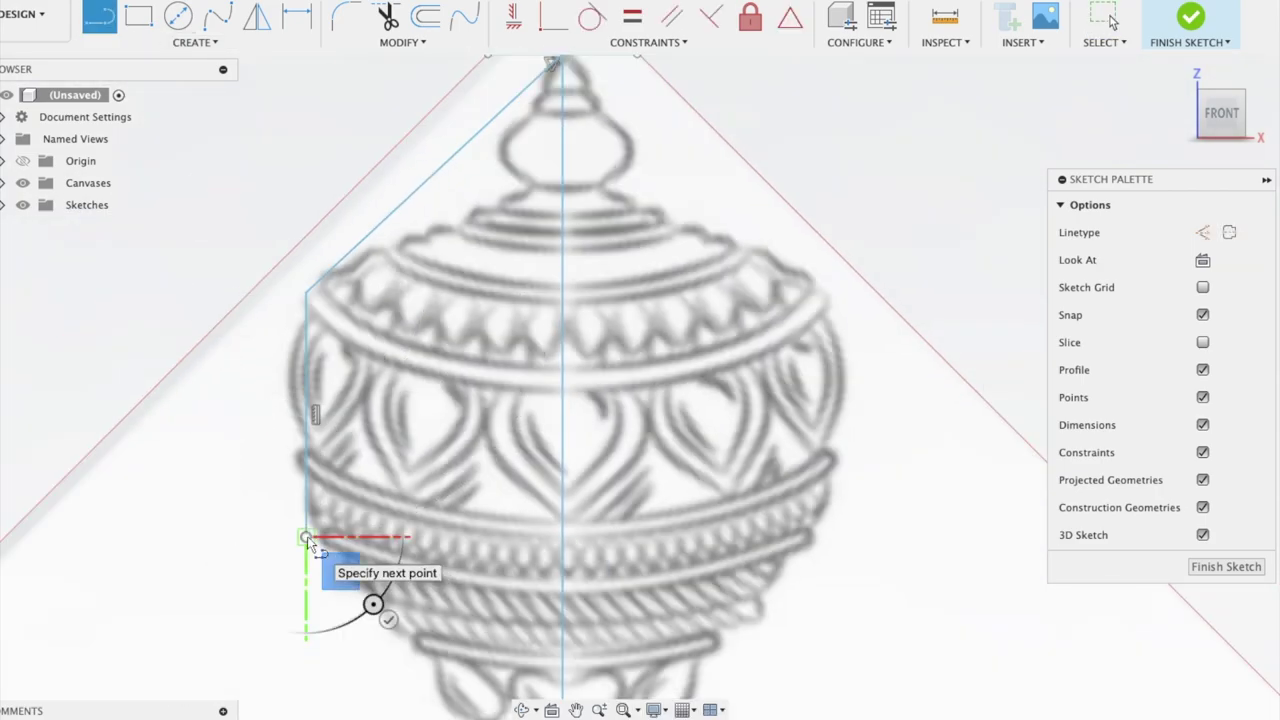
click(458, 543)
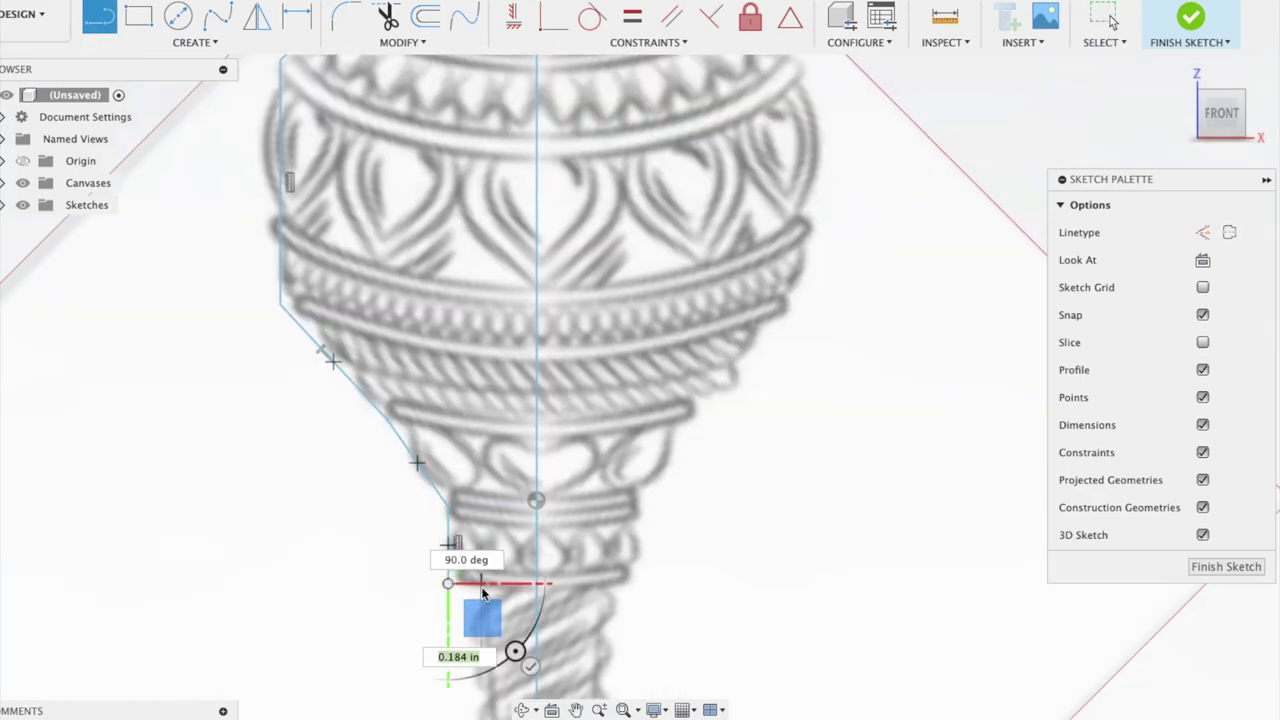
scroll(575, 690, up, 3)
click(557, 636)
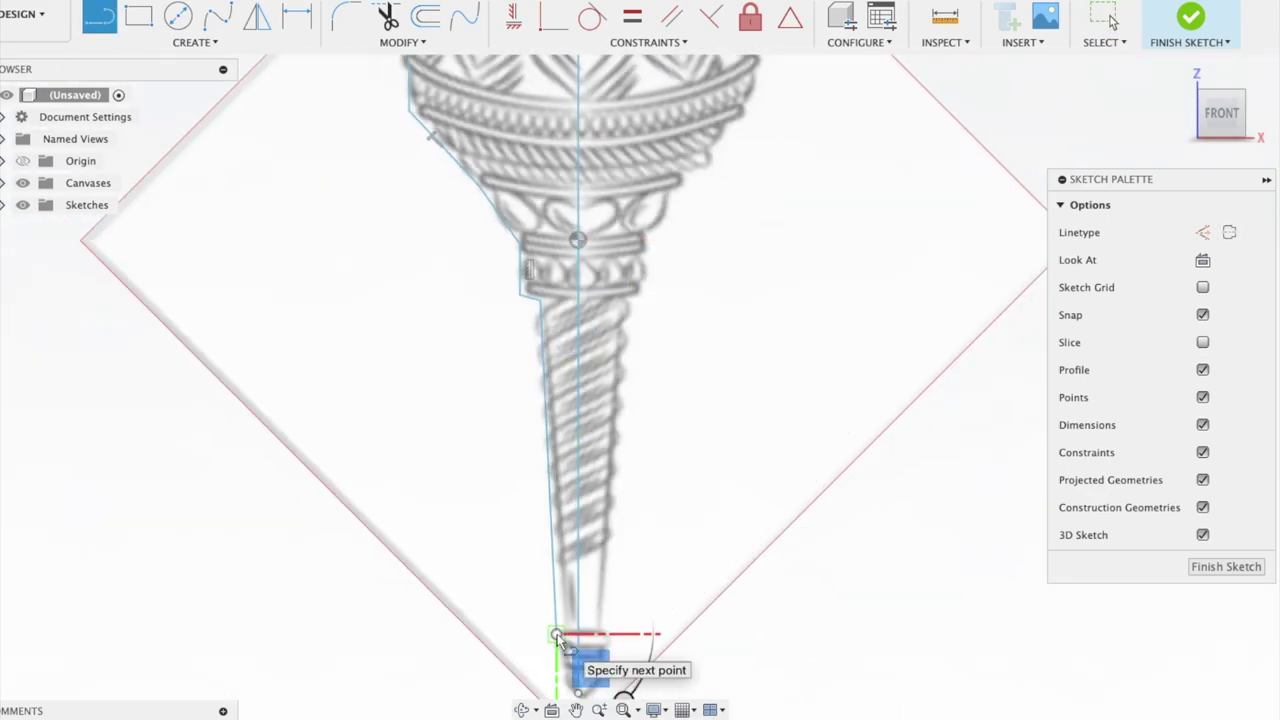
scroll(557, 638, down, 3)
- Add a tangent arc along the lid and an arc curving up the finial tip
middle_drag(653, 339, 653, 520)
scroll(463, 300, up, 3)
drag(463, 248, 463, 326)
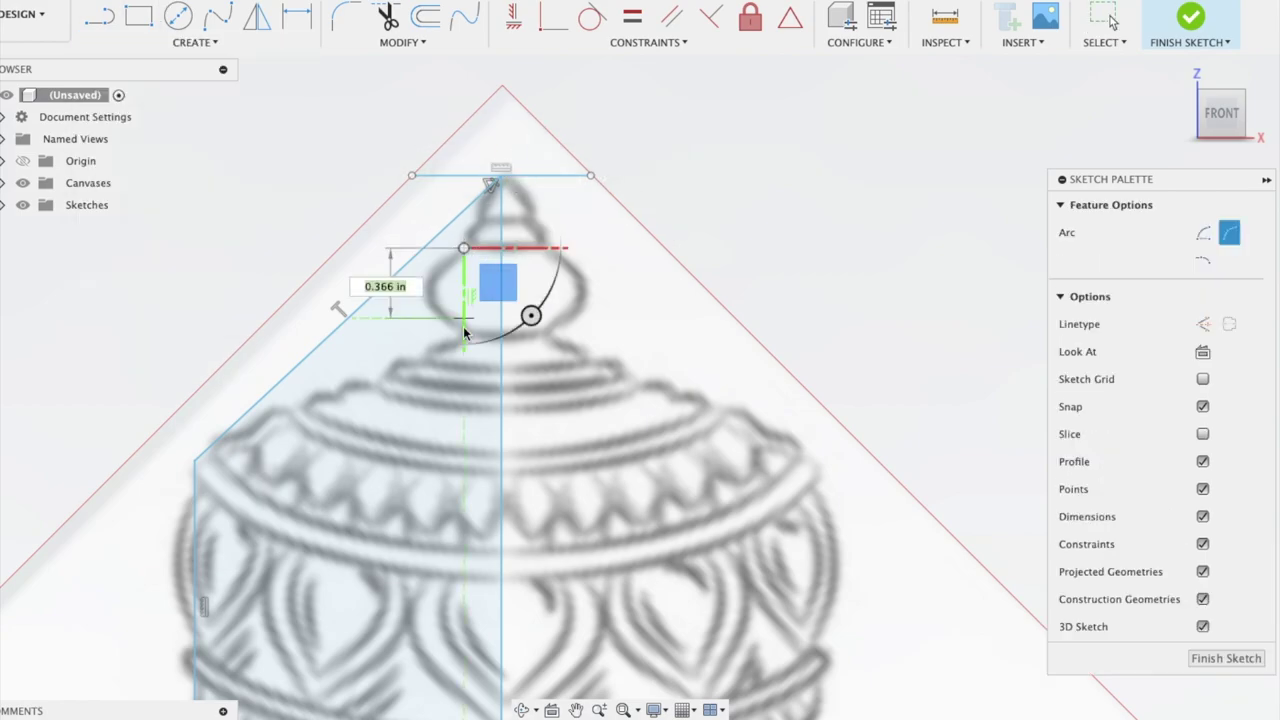
click(195, 42)
click(106, 60)
scroll(468, 233, up, 2)
drag(360, 242, 371, 207)
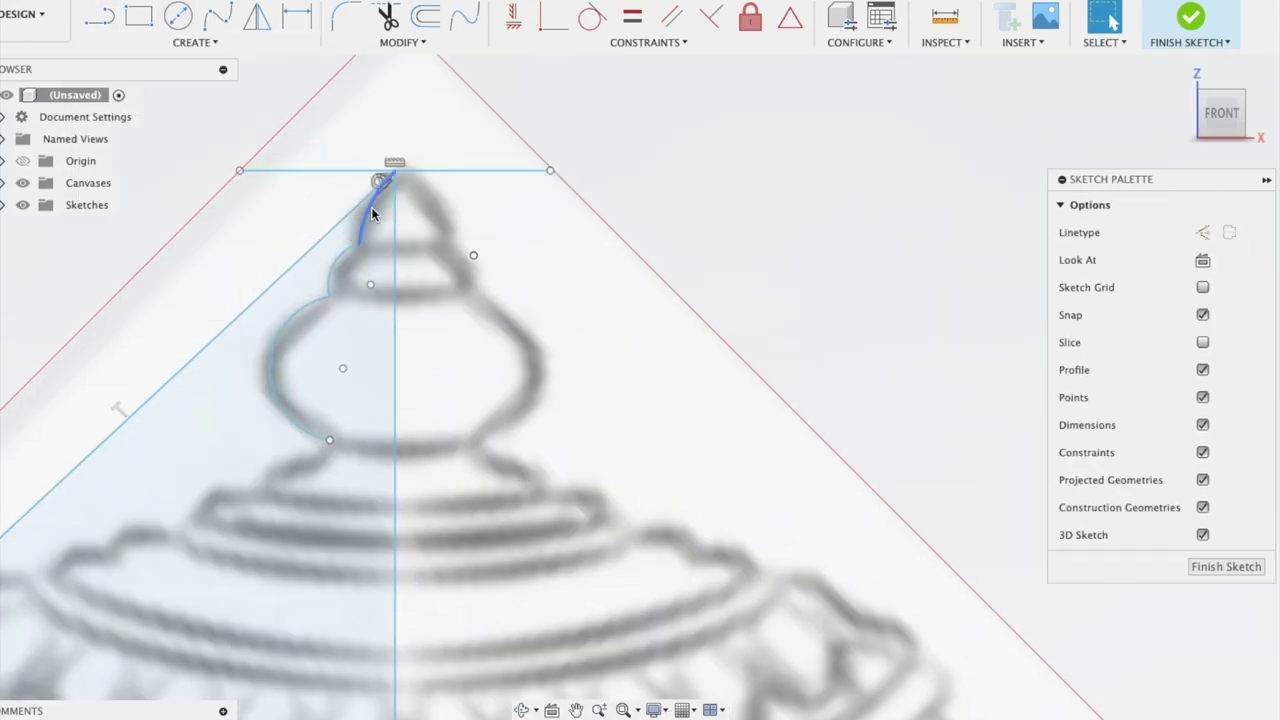
middle_drag(371, 207, 391, 112)
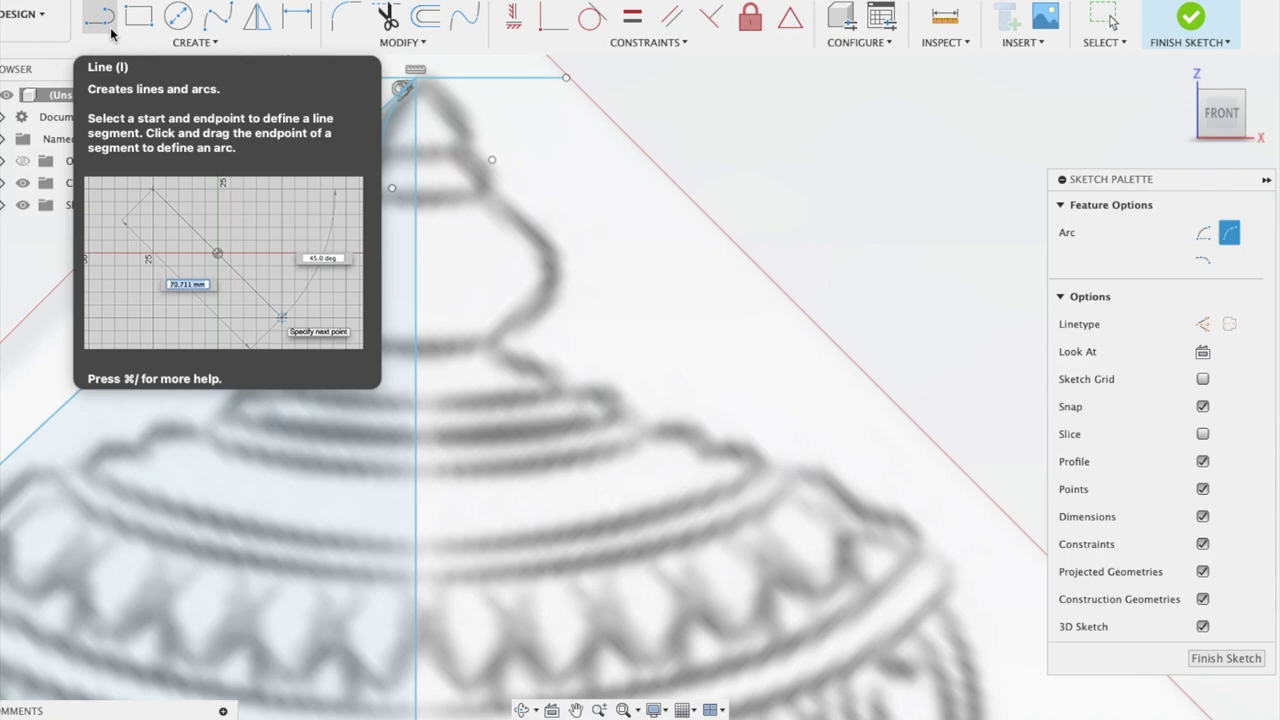
click(195, 42)
- Draw a slot band straight across the lid
key(Escape)
click(195, 42)
click(160, 178)
click(271, 322)
click(627, 330)
scroll(627, 330, up, 3)
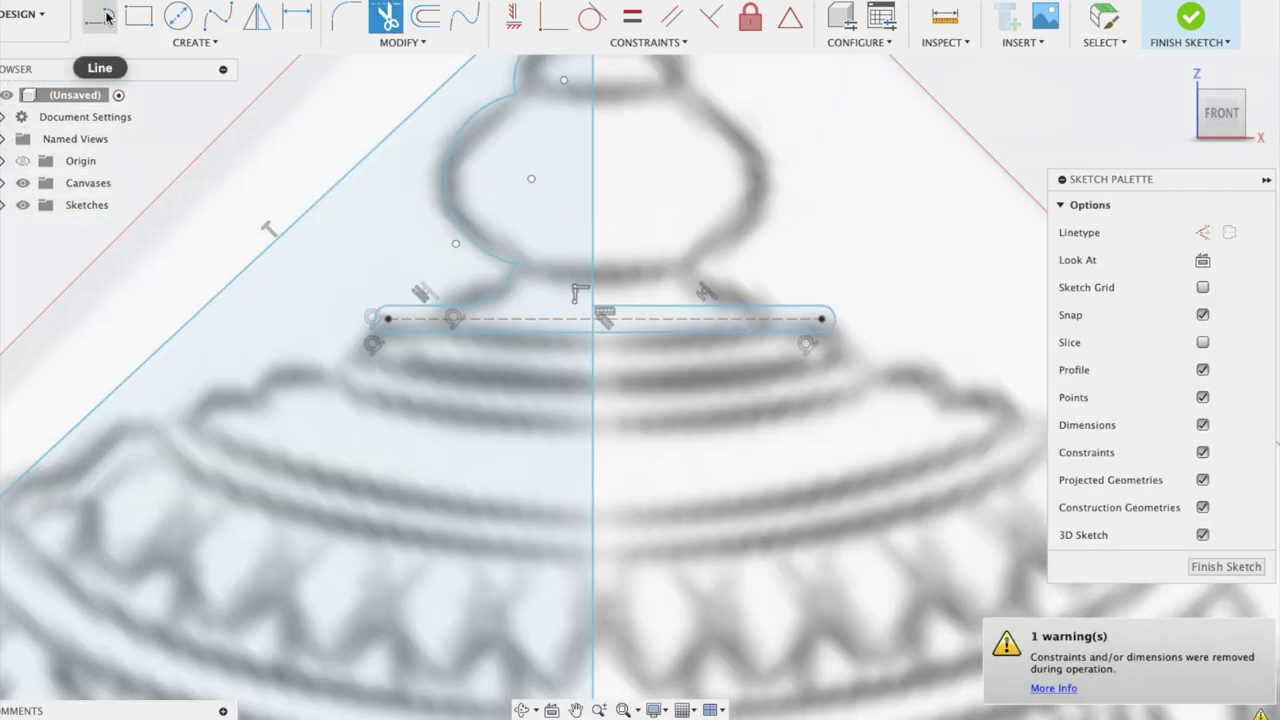
- Add a three-point scallop arc along the bulb's upper rim
click(195, 42)
click(283, 120)
click(195, 42)
click(283, 120)
click(266, 317)
click(329, 380)
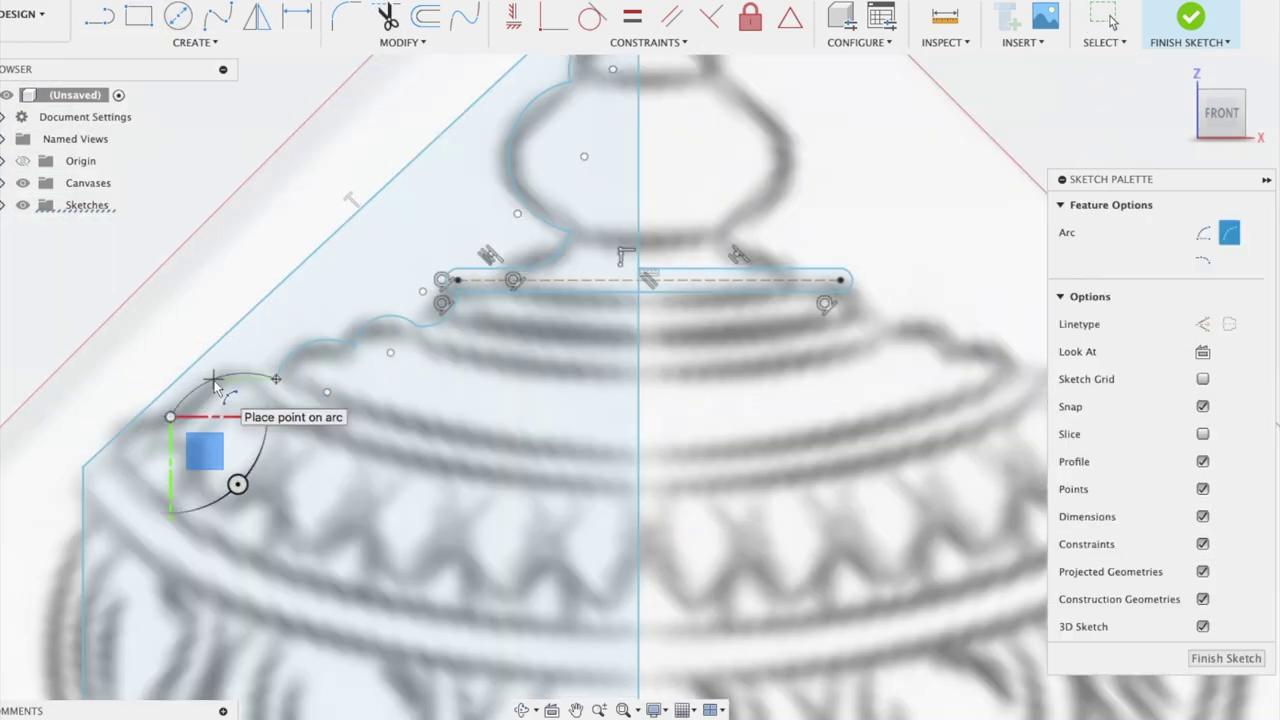
key(t)
key(l)
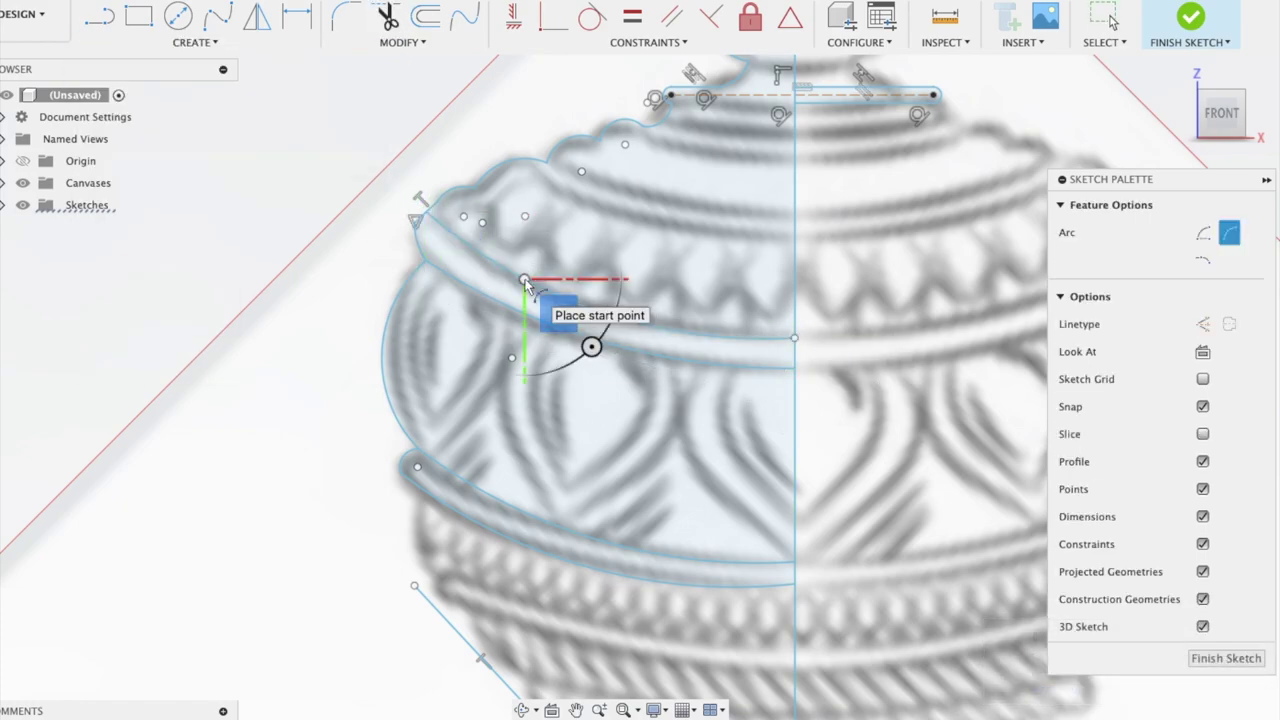
- Draw another three-point scallop arc on the rim and begin one on the lower rim
click(133, 45)
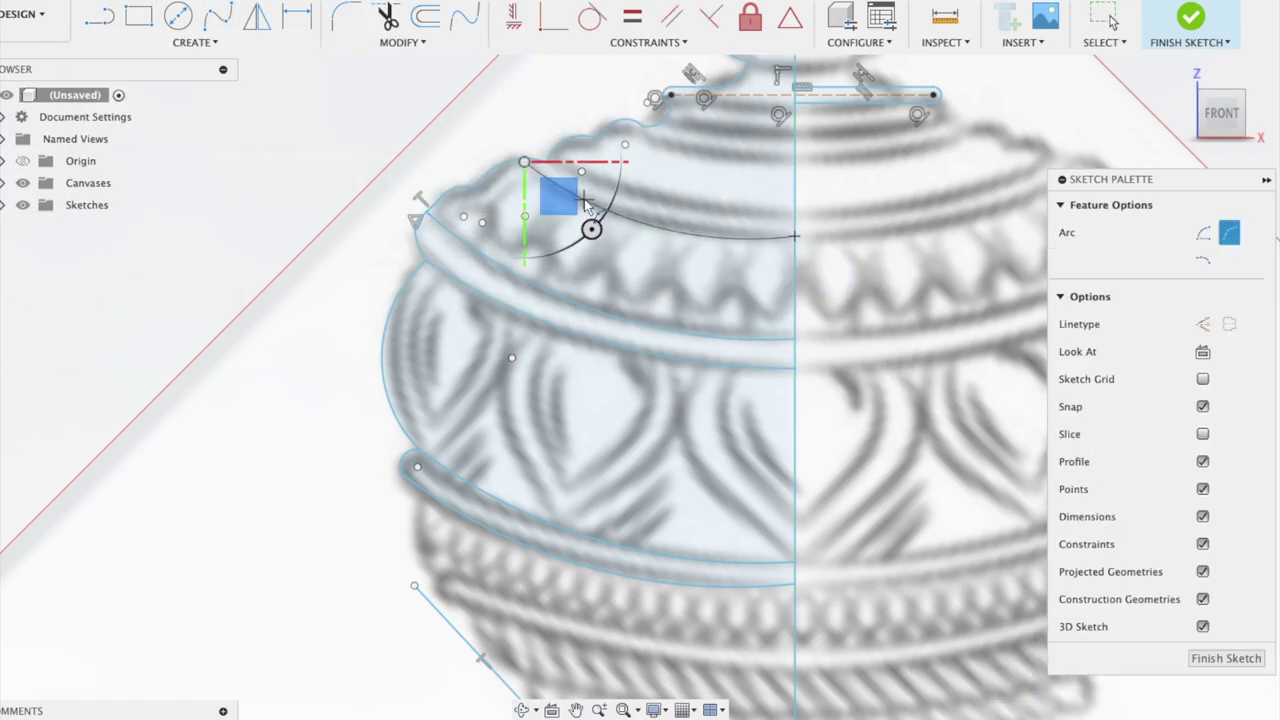
scroll(489, 233, up, 5)
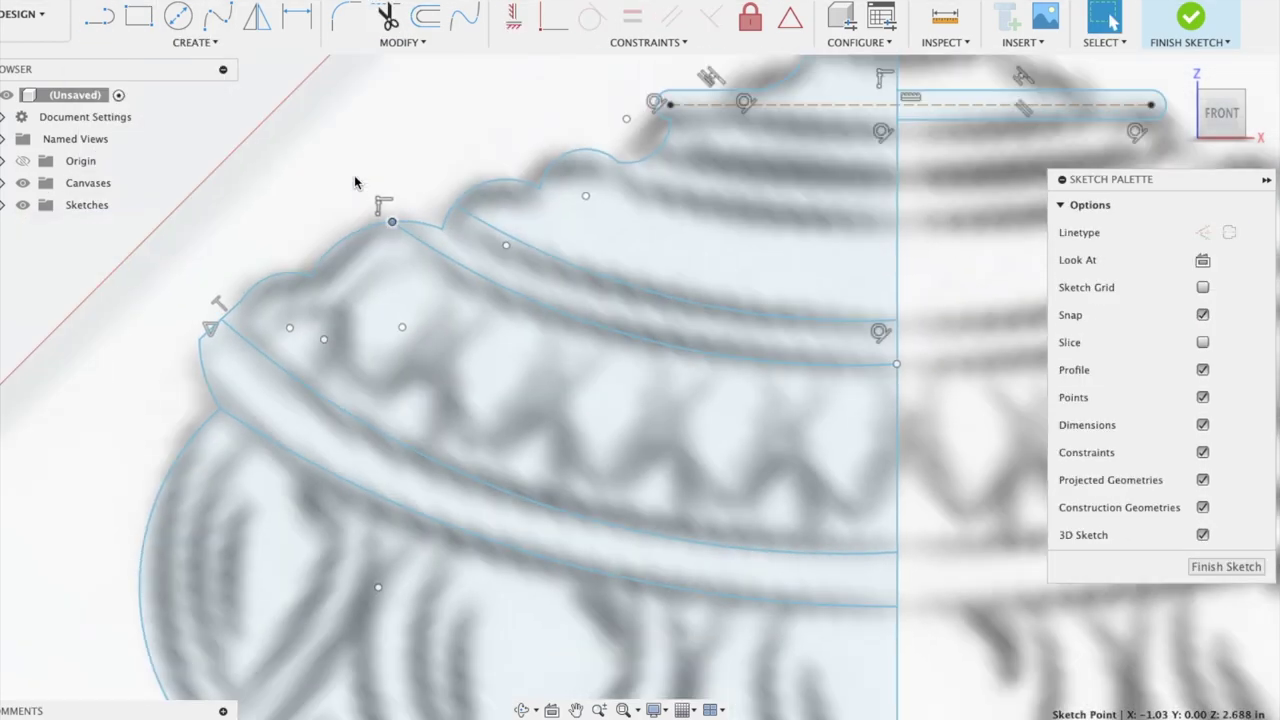
click(195, 42)
click(307, 120)
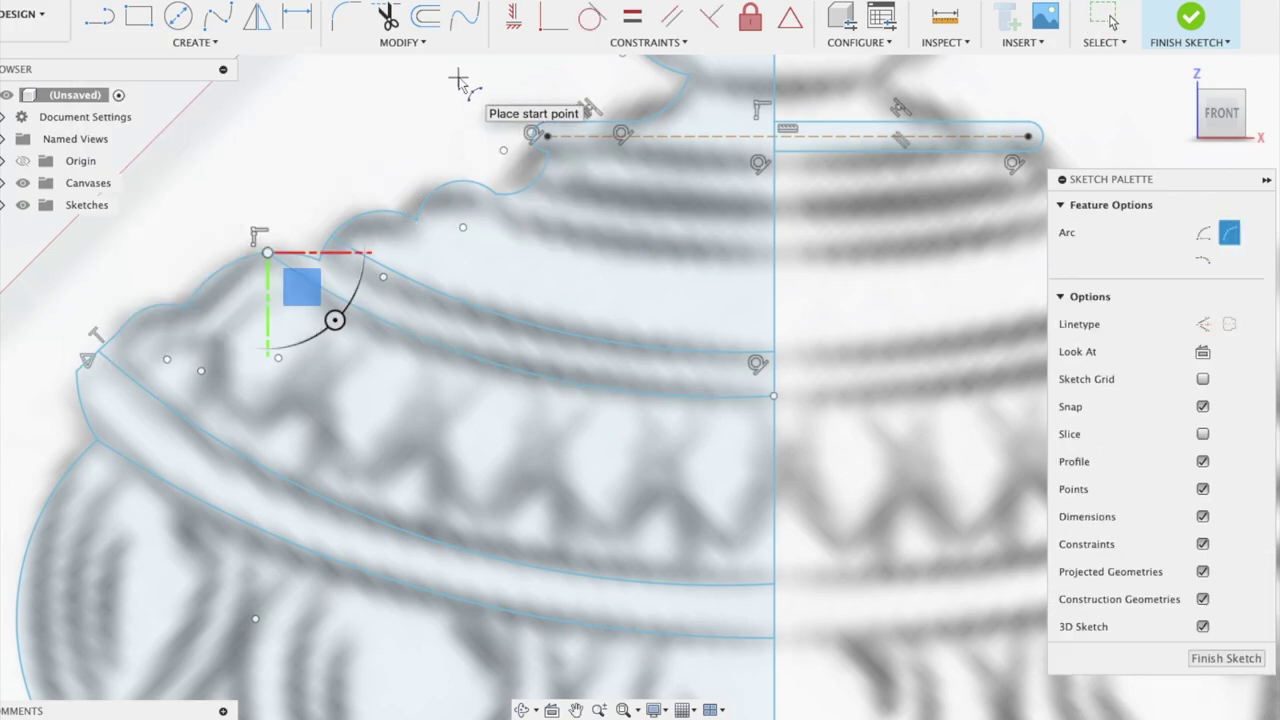
click(773, 252)
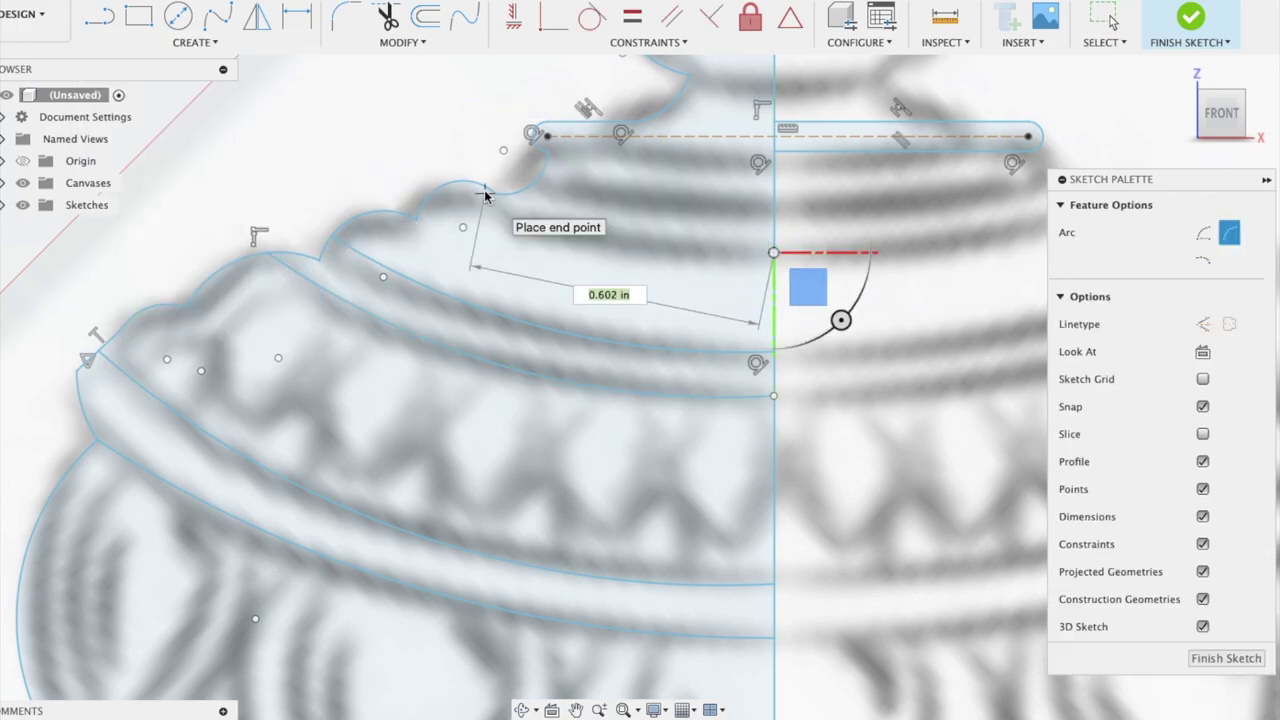
click(484, 196)
key(Escape)
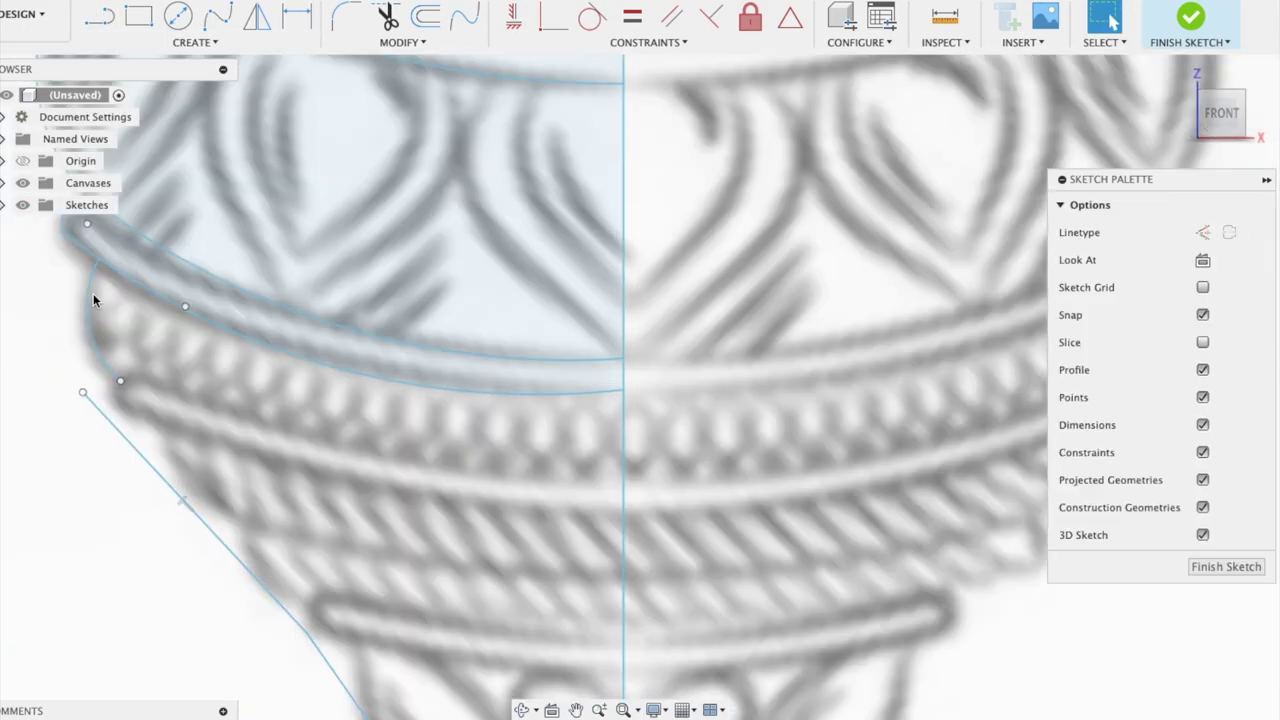
click(168, 348)
- Repeat the scallop arc along the rim line with a rectangular pattern
key(Escape)
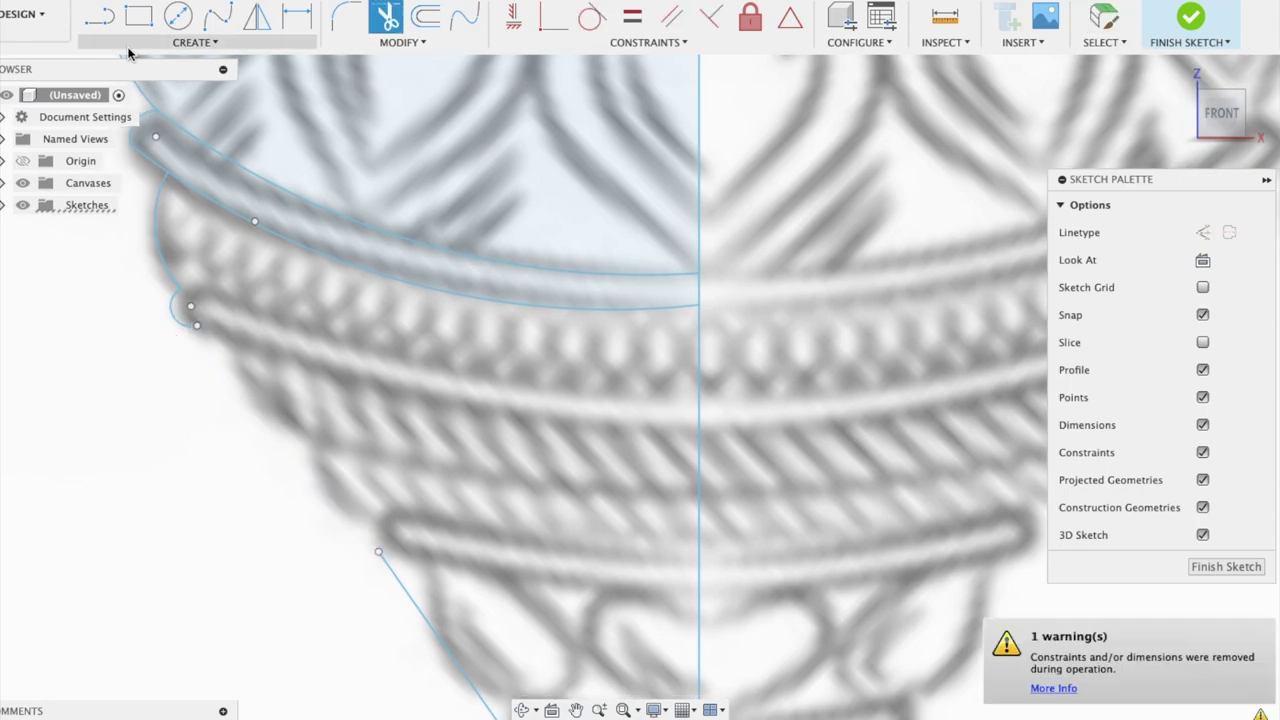
click(195, 42)
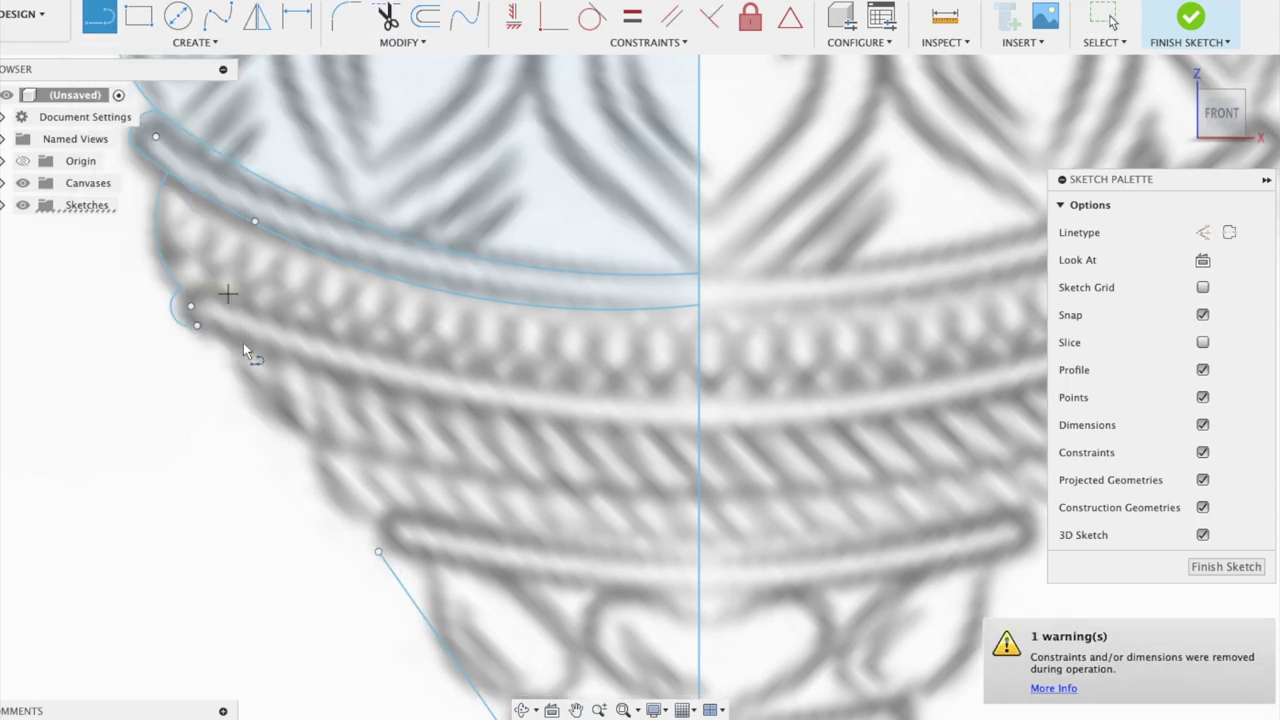
click(148, 314)
click(177, 320)
key(Return)
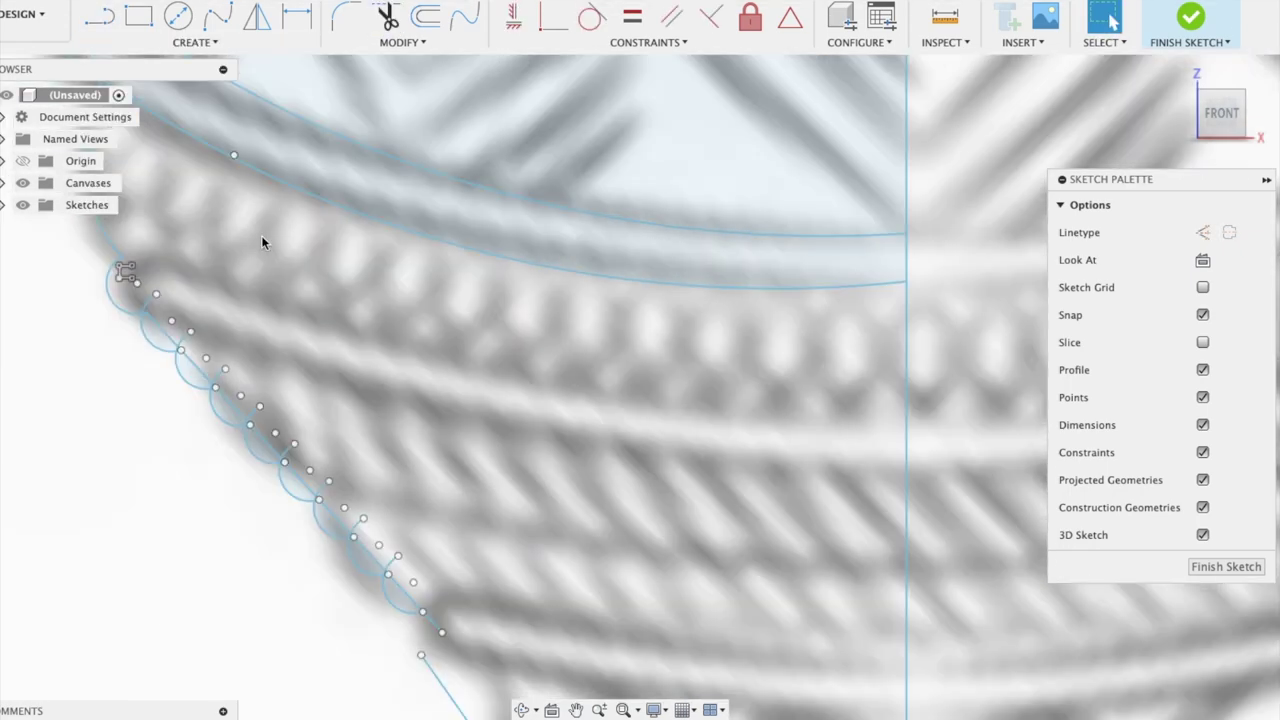
scroll(295, 470, up, 5)
scroll(440, 525, up, 3)
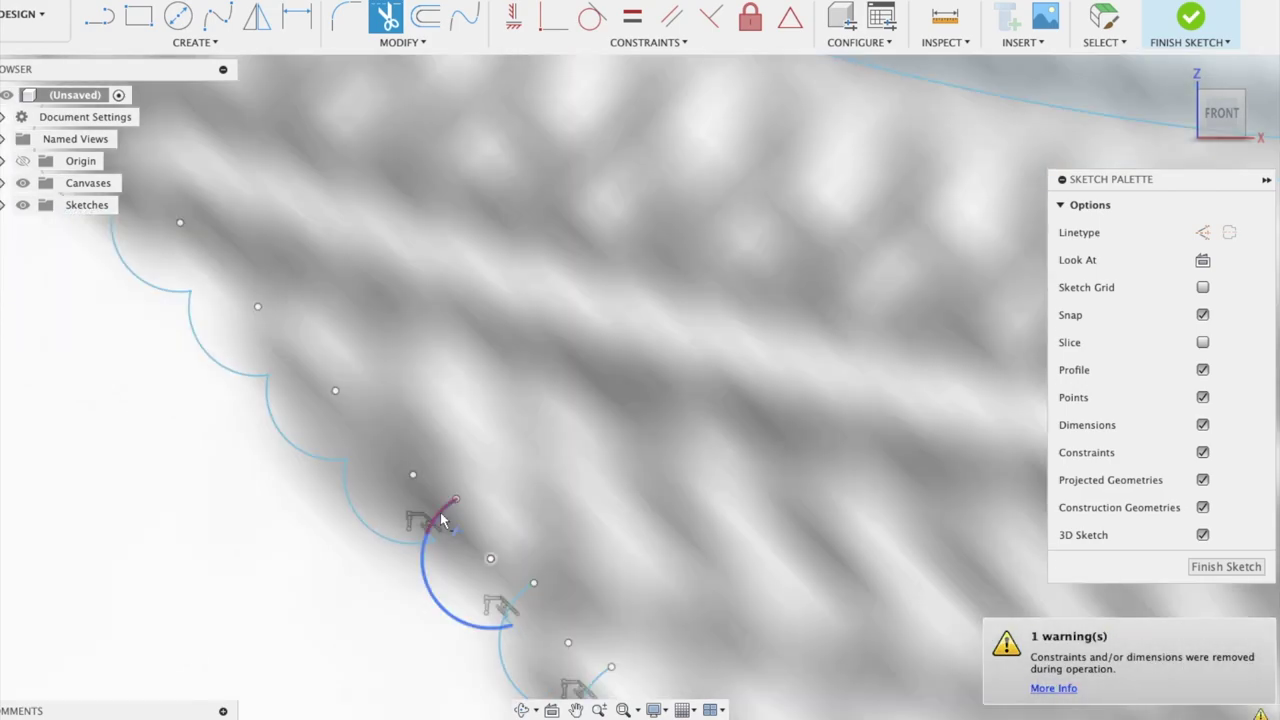
scroll(460, 575, down, 5)
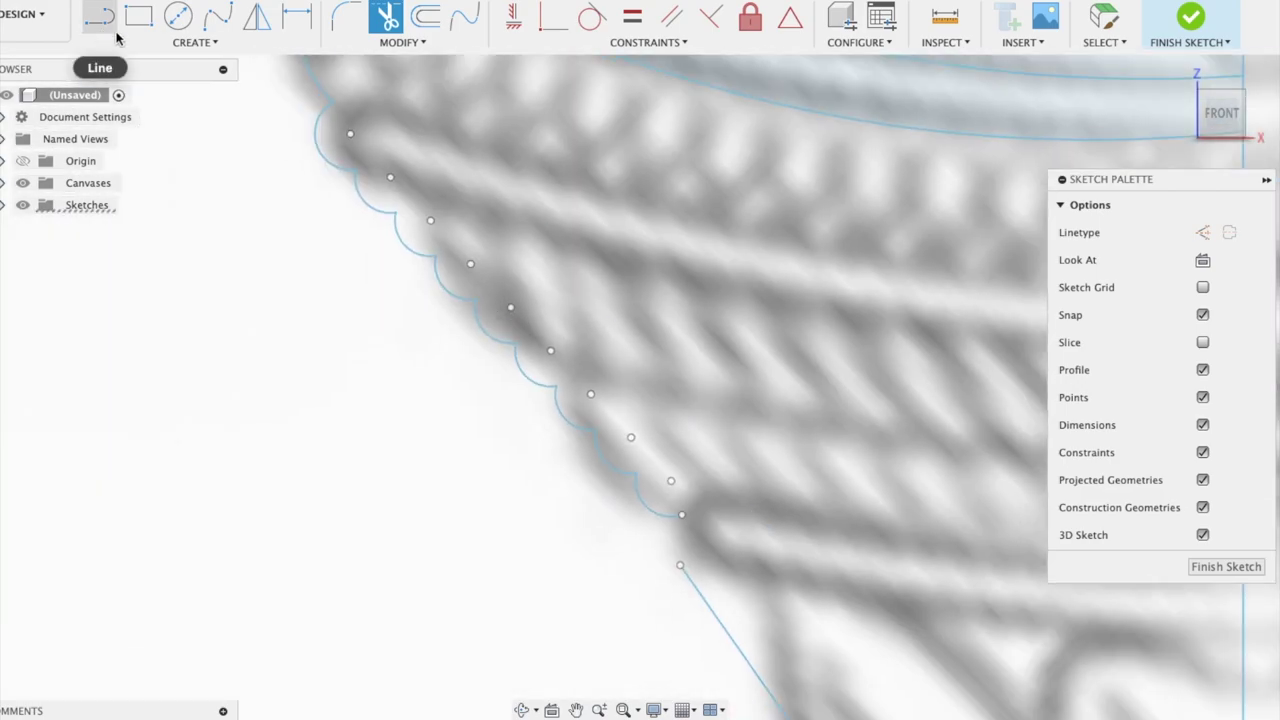
- Draw a slot across the lower rim and trim away the extra segments
click(100, 15)
scroll(511, 235, down, 3)
click(471, 460)
click(957, 471)
key(t)
scroll(449, 480, up, 3)
click(449, 467)
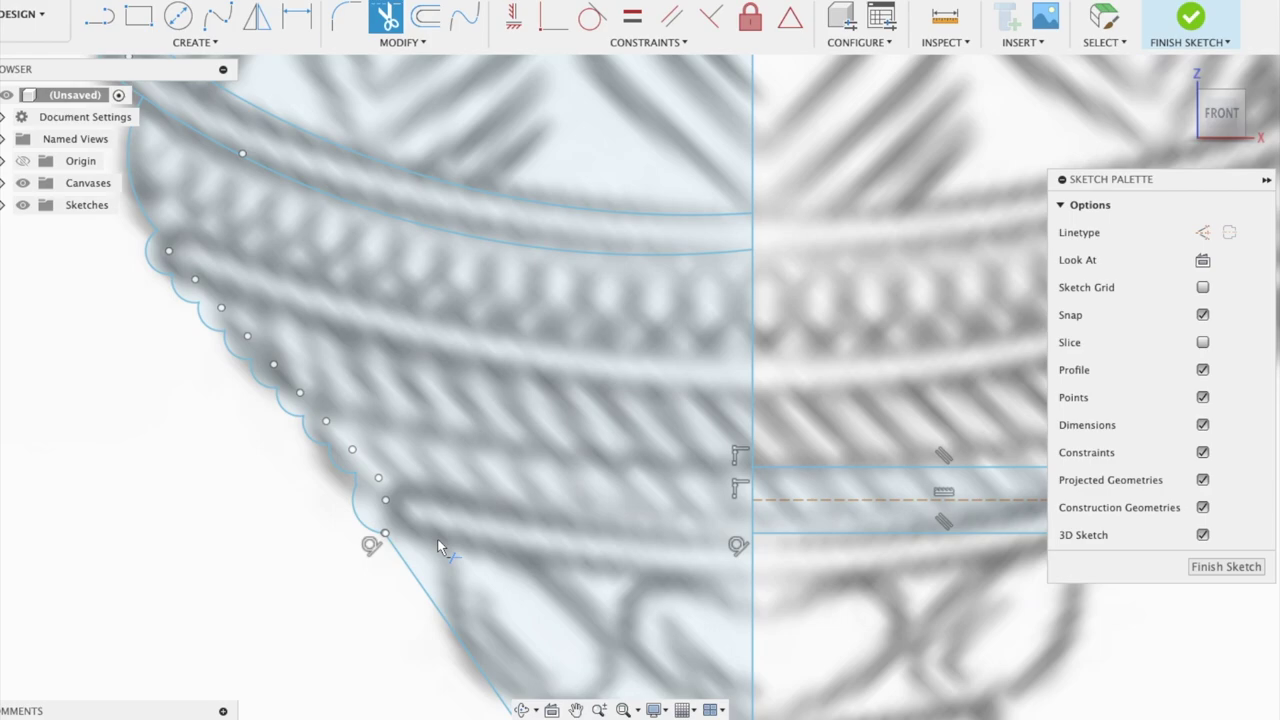
click(440, 545)
scroll(440, 545, down, 3)
- Fillet the neck corners with radii 1.60, 0.225 and 0.05
click(345, 15)
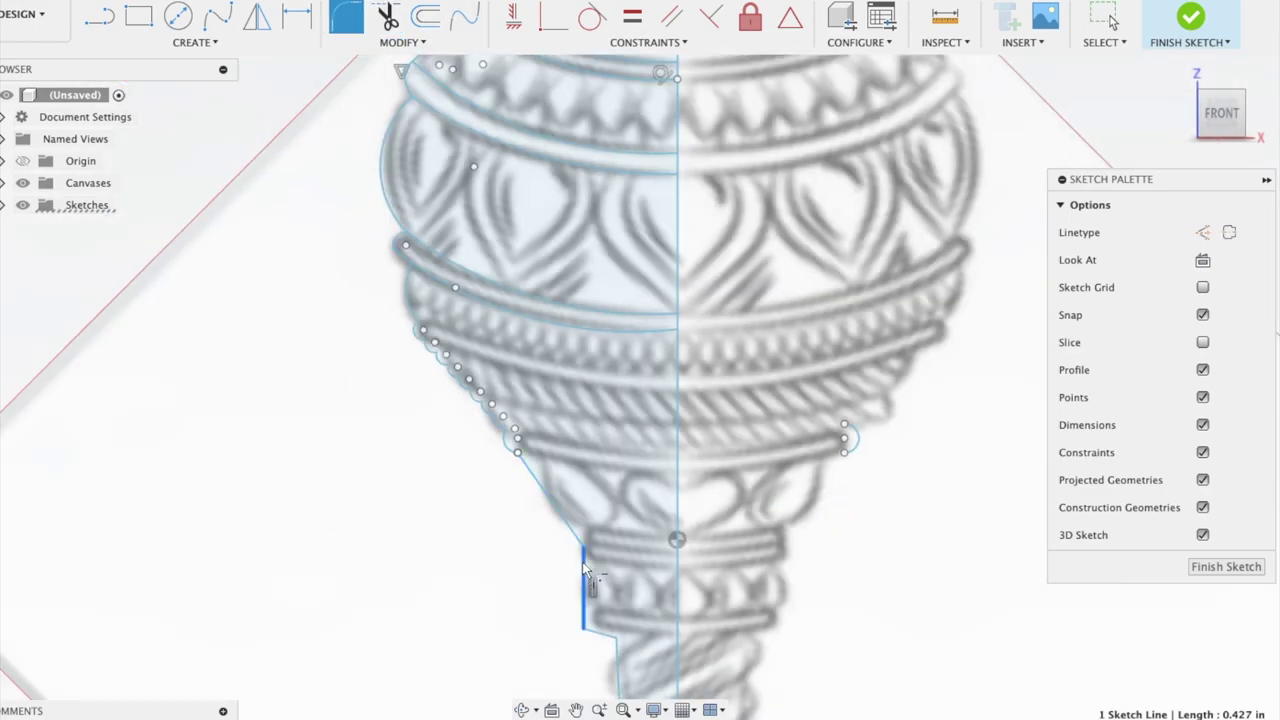
scroll(551, 456, up, 3)
click(490, 383)
key(Return)
scroll(400, 480, up, 2)
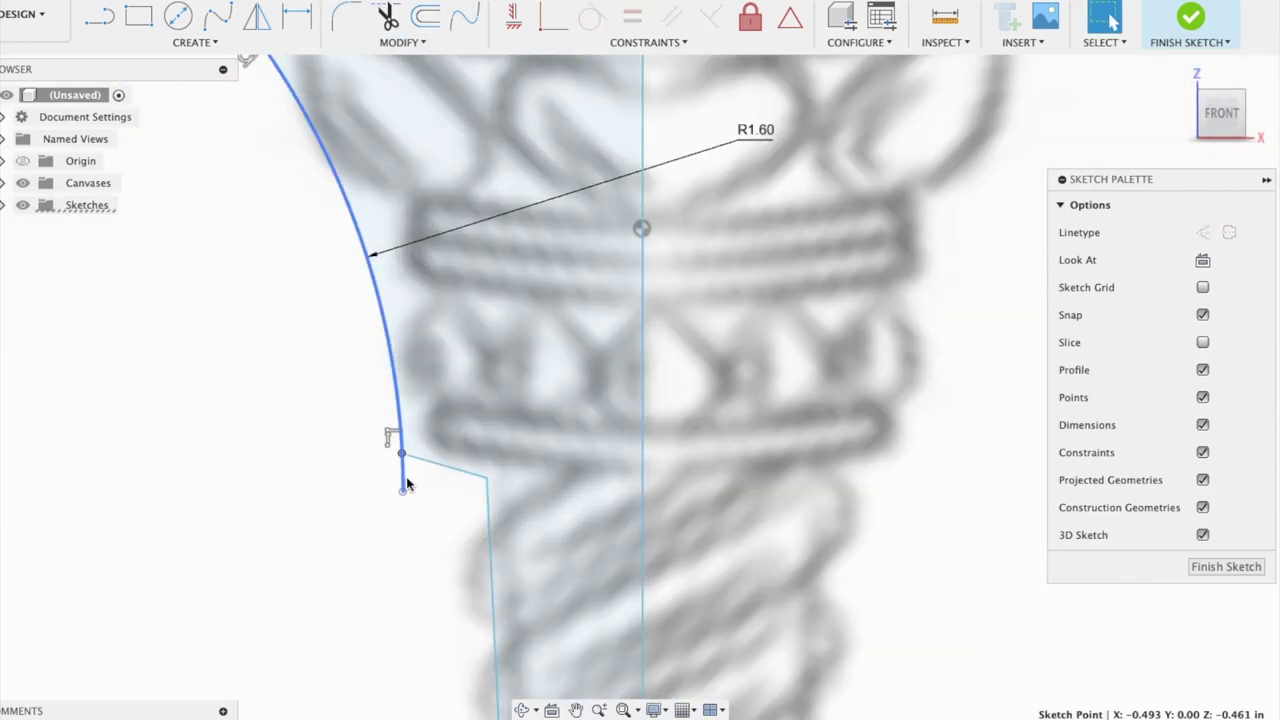
click(405, 447)
text(0.225)
key(Return)
click(352, 354)
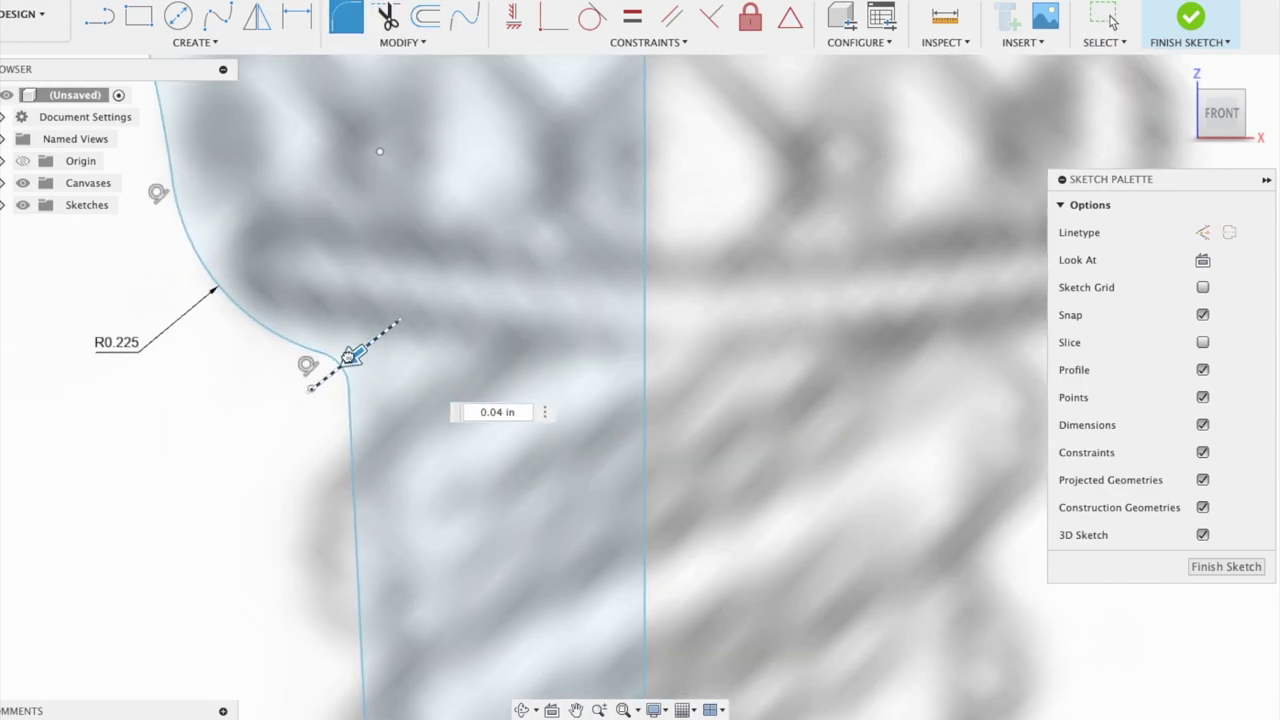
text(0.05)
key(Return)
- Finish the sketch and revolve the profile 360° about the centre line
click(1190, 16)
click(178, 15)
click(450, 250)
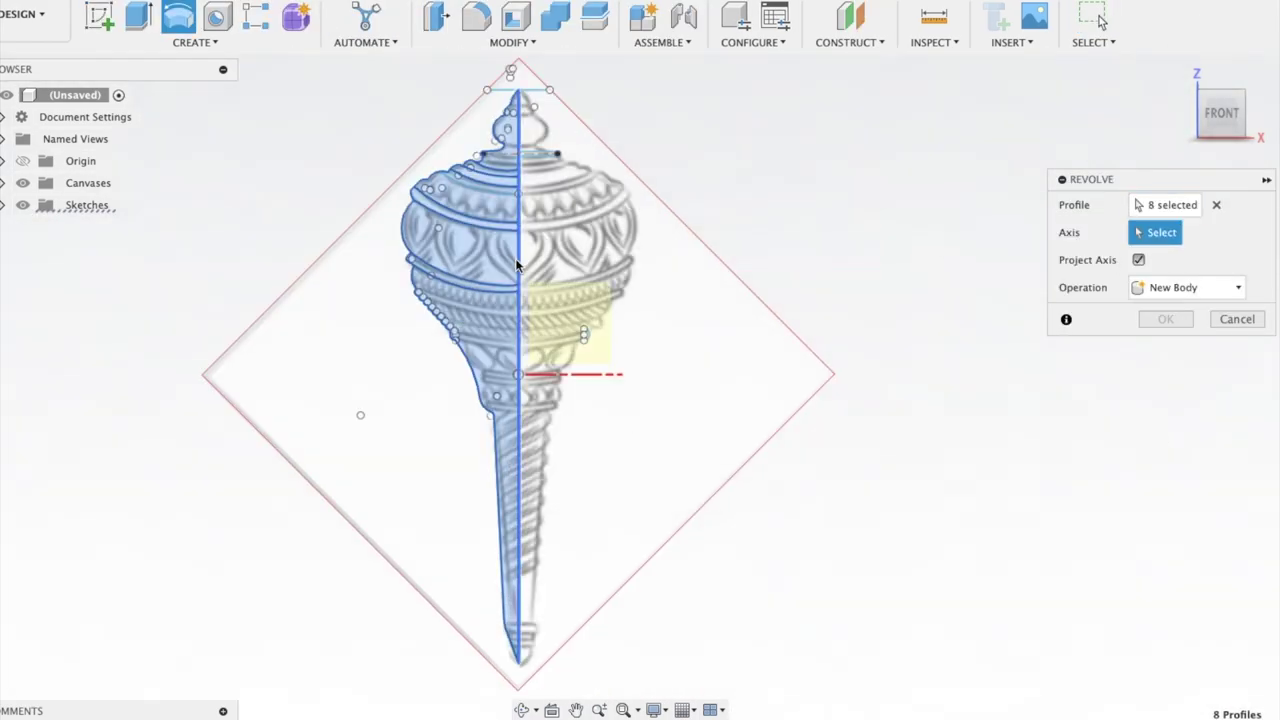
click(515, 258)
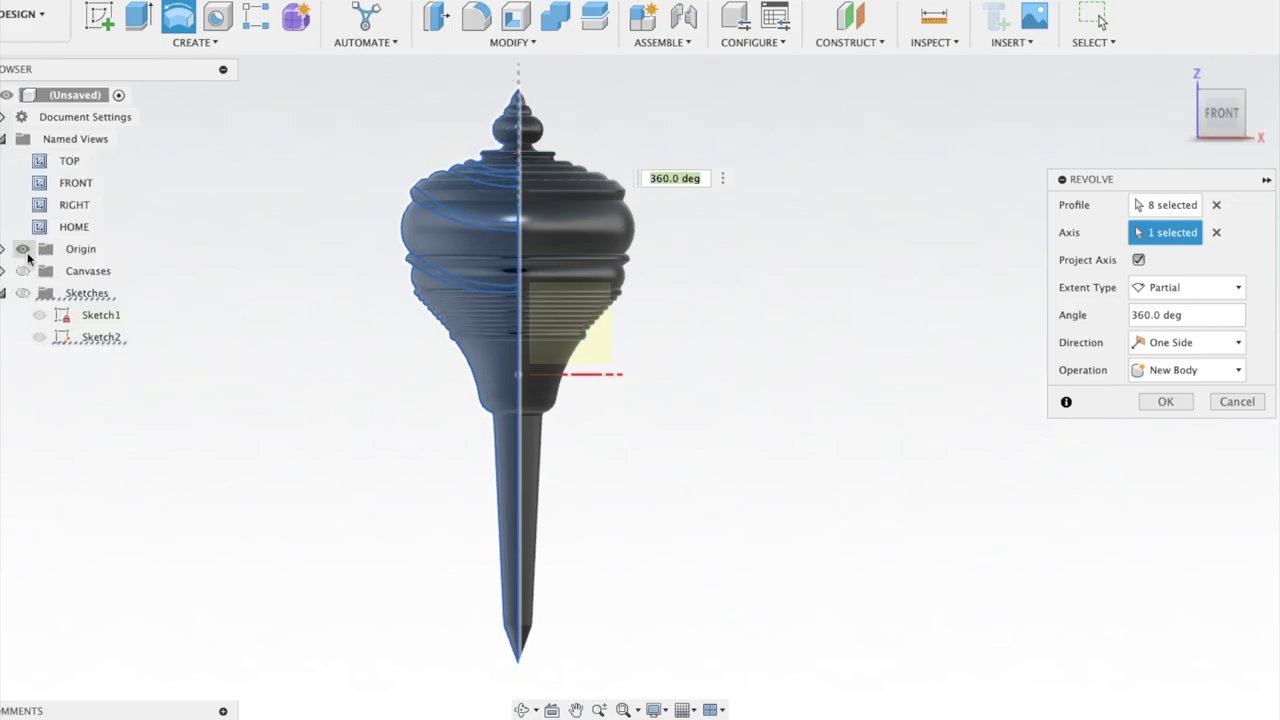
shift+middle_drag(600, 592, 644, 652)
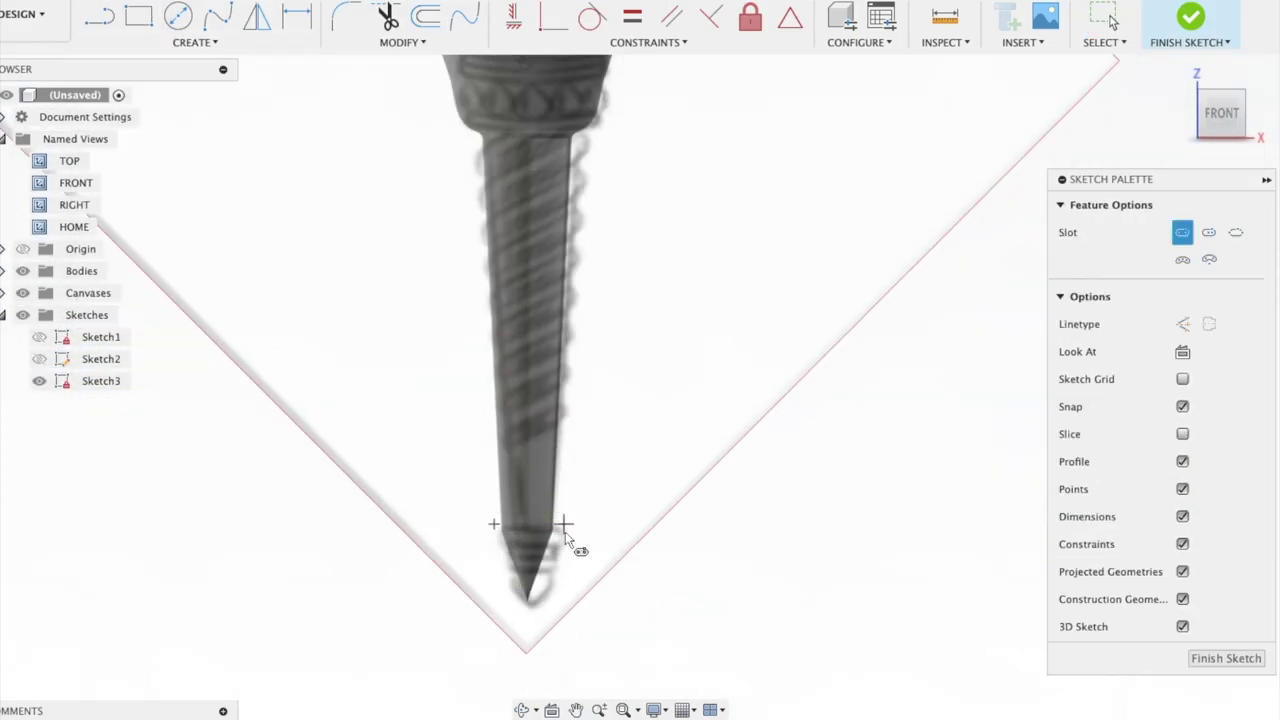
- Sketch a circle and a line at the stem's tip, then finish the sketch
click(177, 17)
click(426, 396)
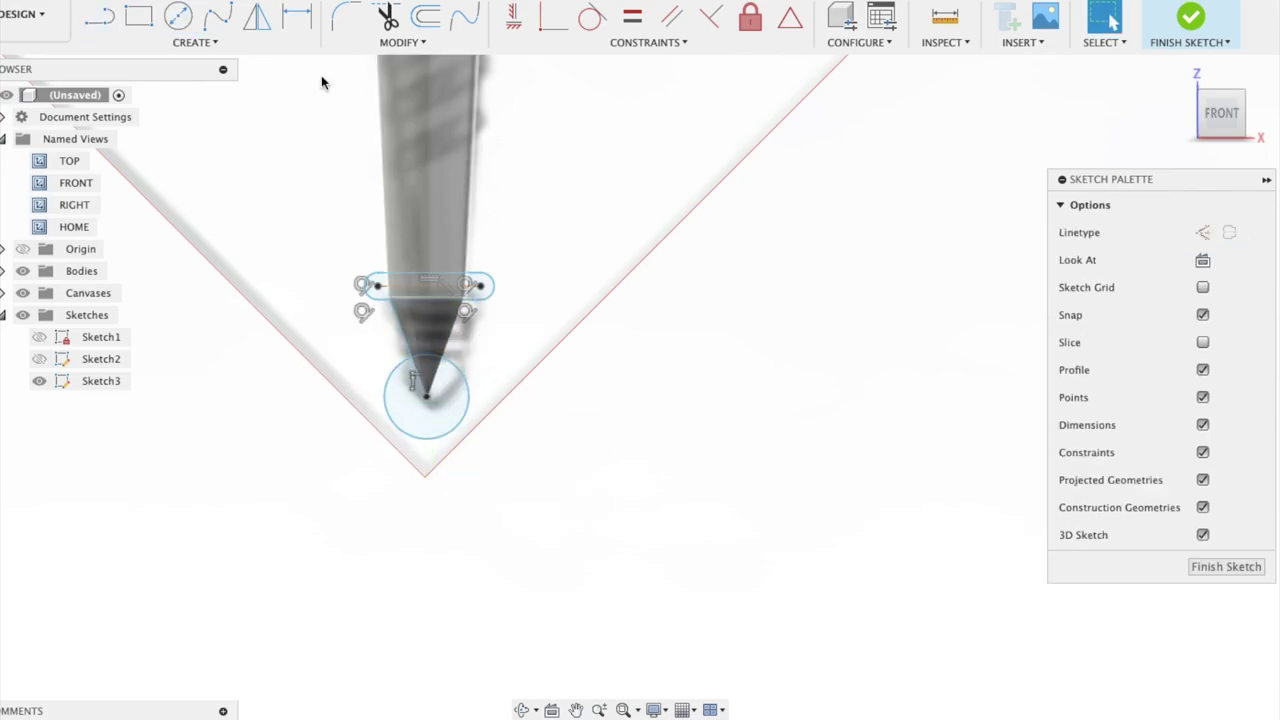
key(l)
click(426, 396)
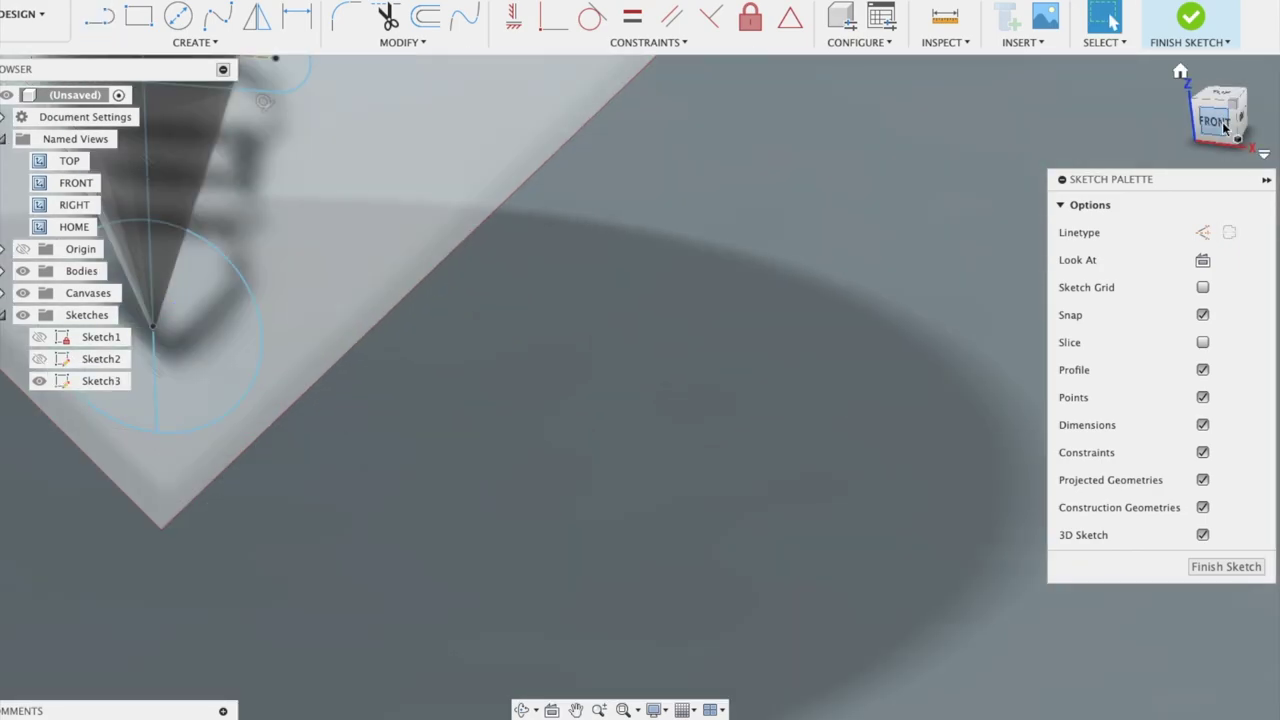
click(1214, 121)
- Revolve the four tip profiles about the centre line into the ball tip and collar
click(1190, 20)
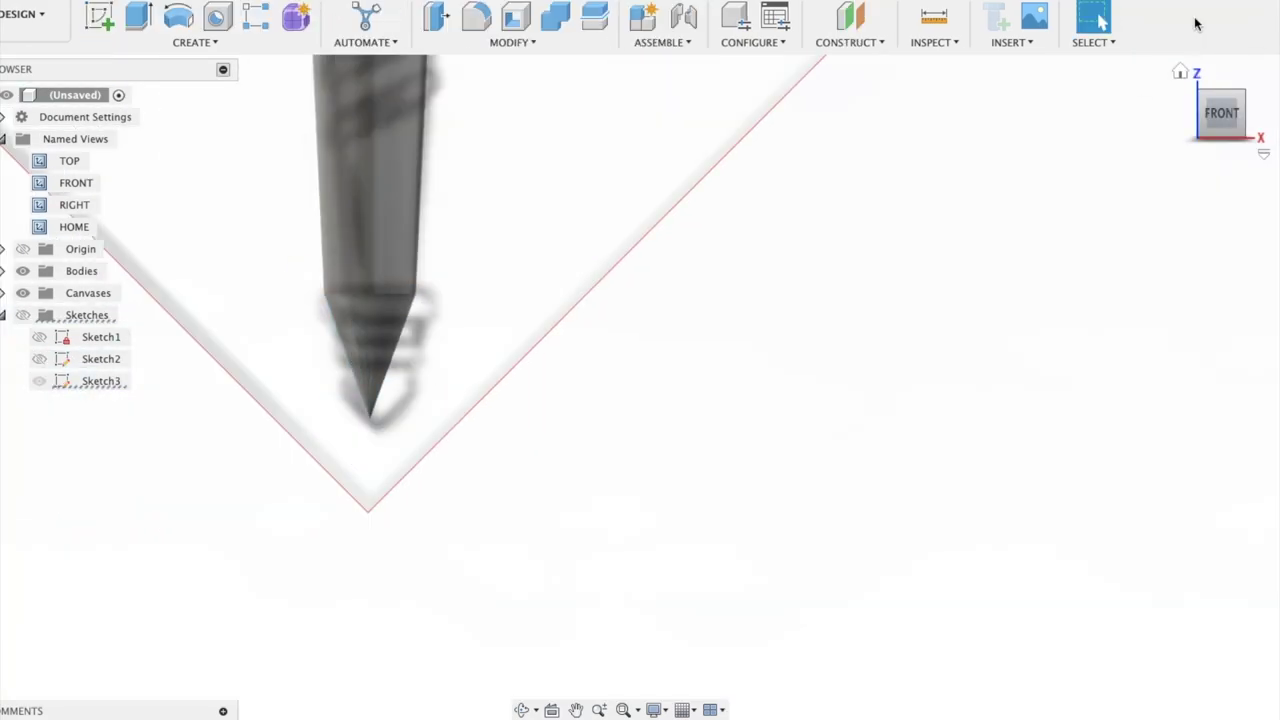
click(177, 17)
click(370, 300)
key(Return)
click(39, 337)
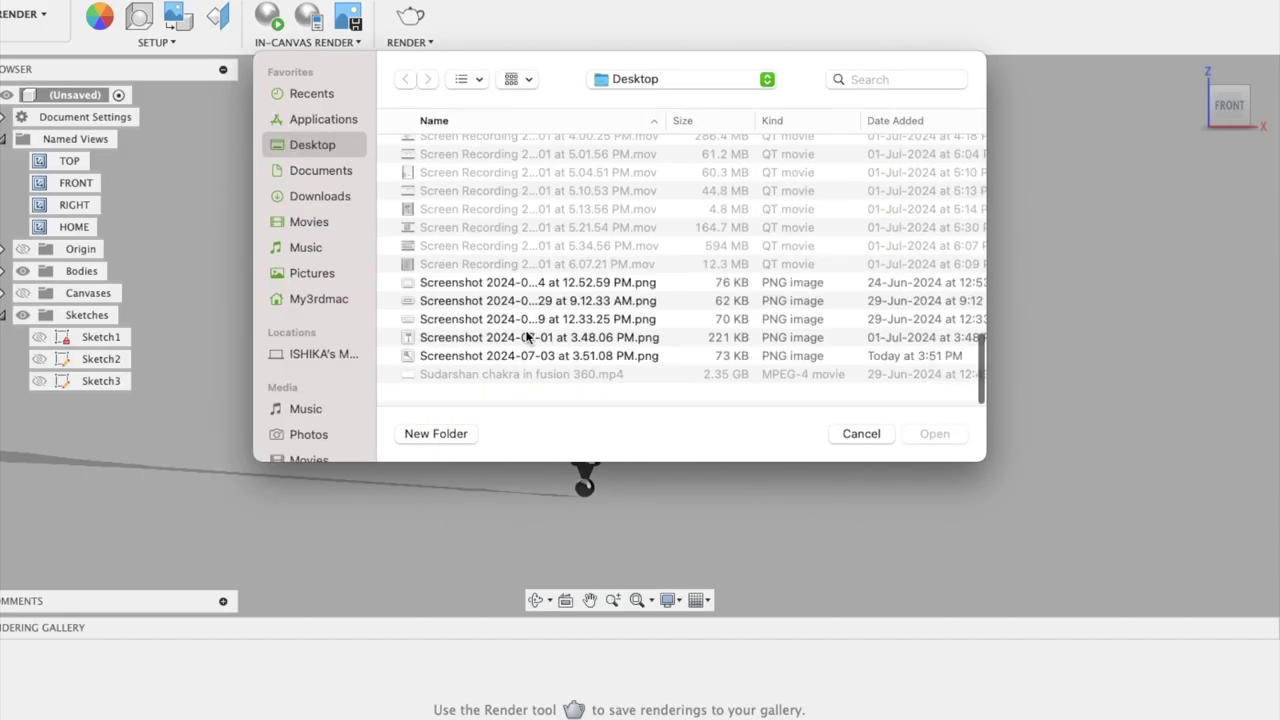
- Choose the pattern image as a decal, drag it to cover the mace and confirm
double_click(528, 339)
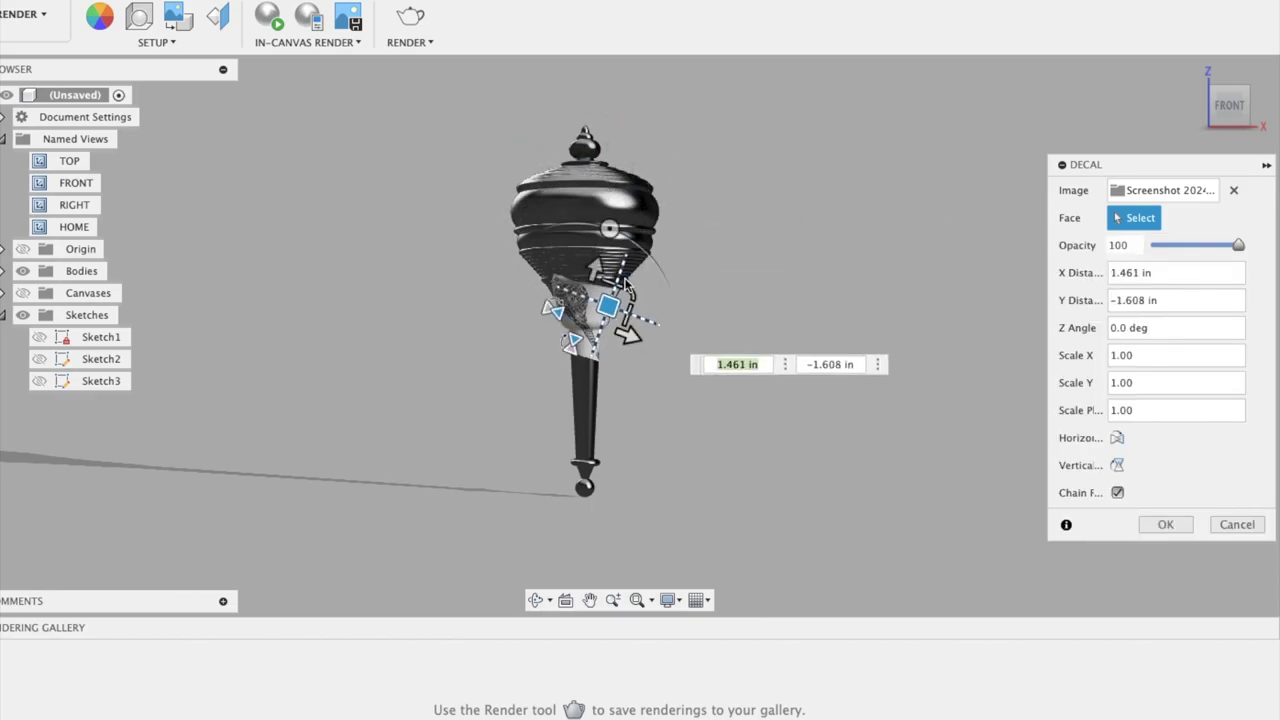
drag(614, 300, 686, 314)
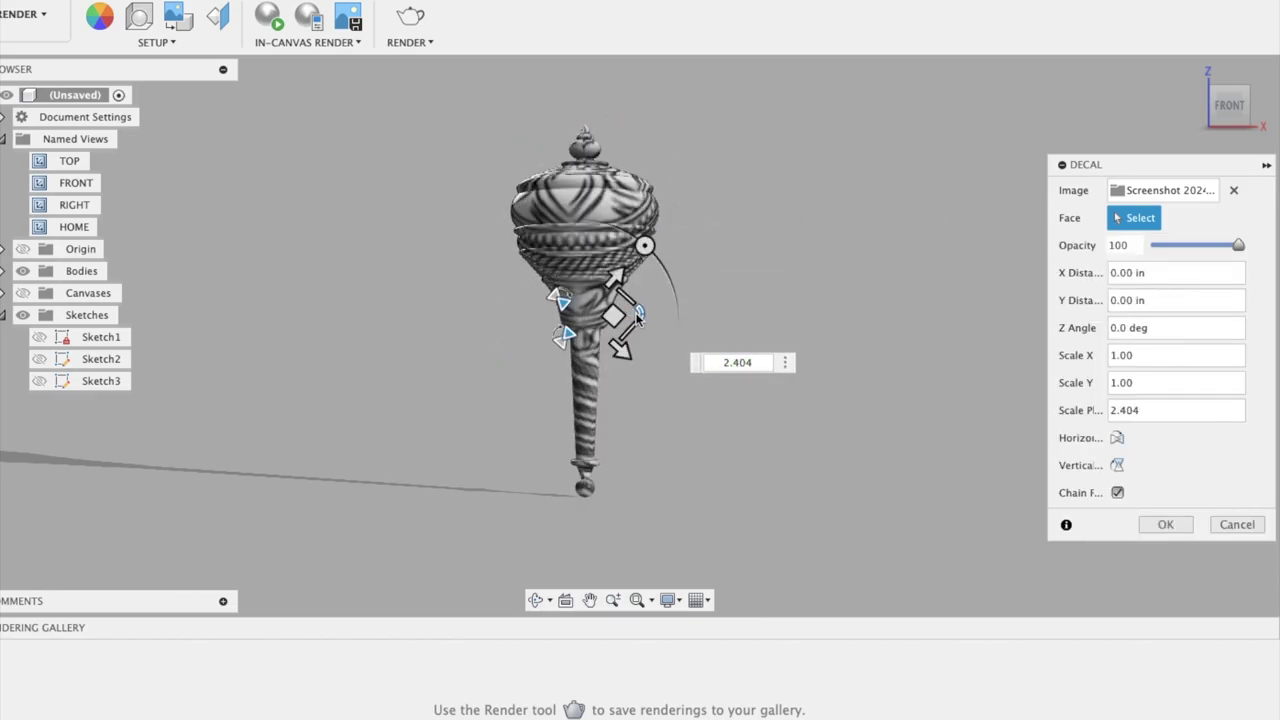
click(1168, 525)
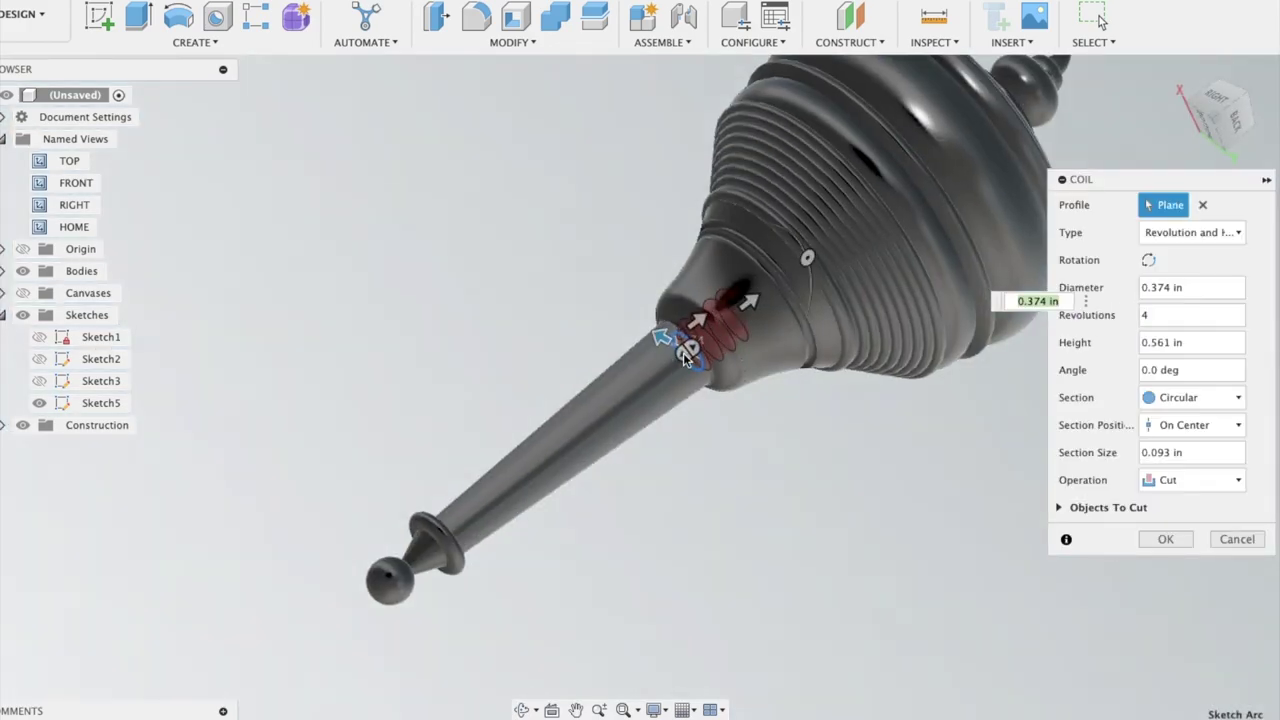
- Switch the coil type to Height and Pitch and drag its diameter larger
click(1190, 232)
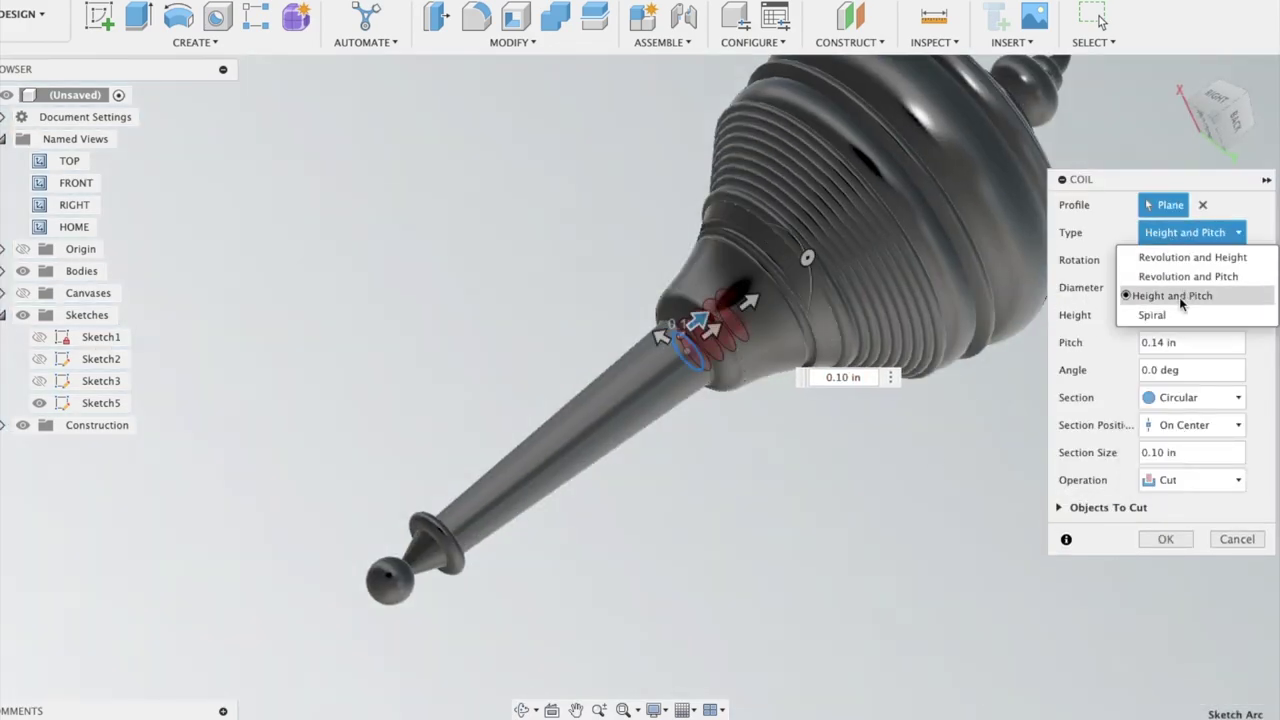
click(1175, 272)
drag(720, 336, 640, 320)
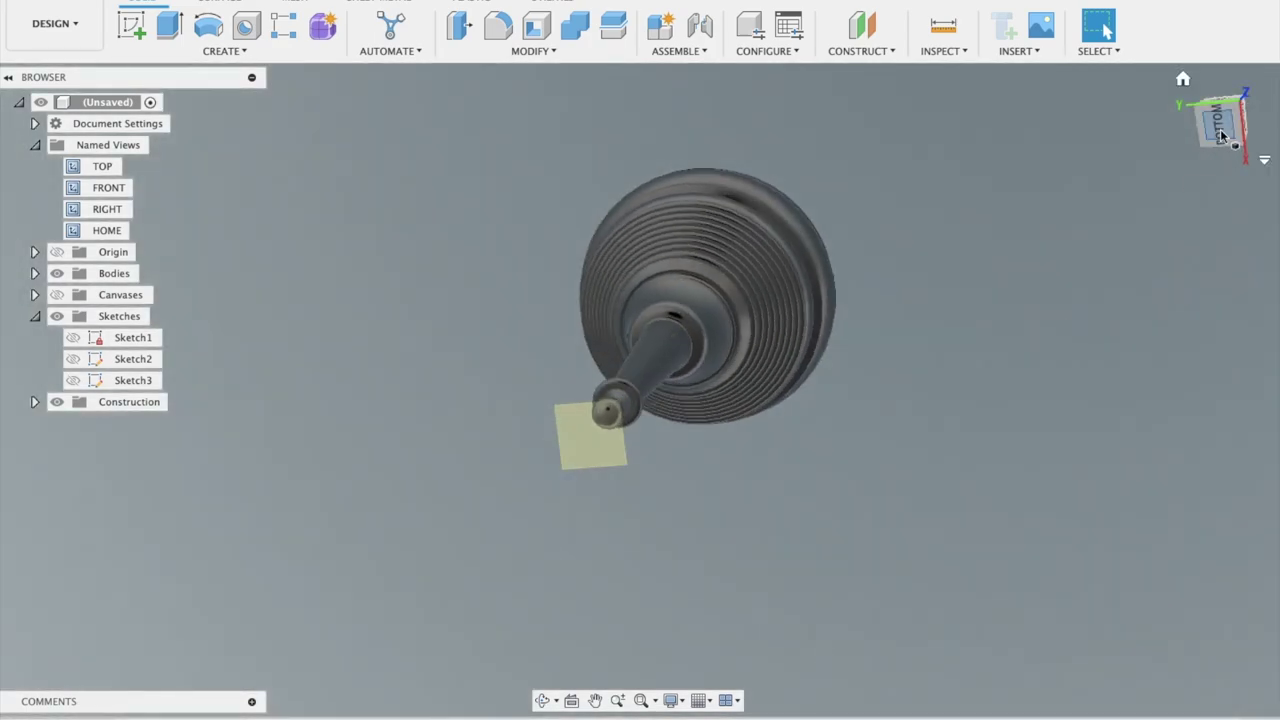
- View the mace from below and start a coil, picking a plane for its sketch
click(1220, 135)
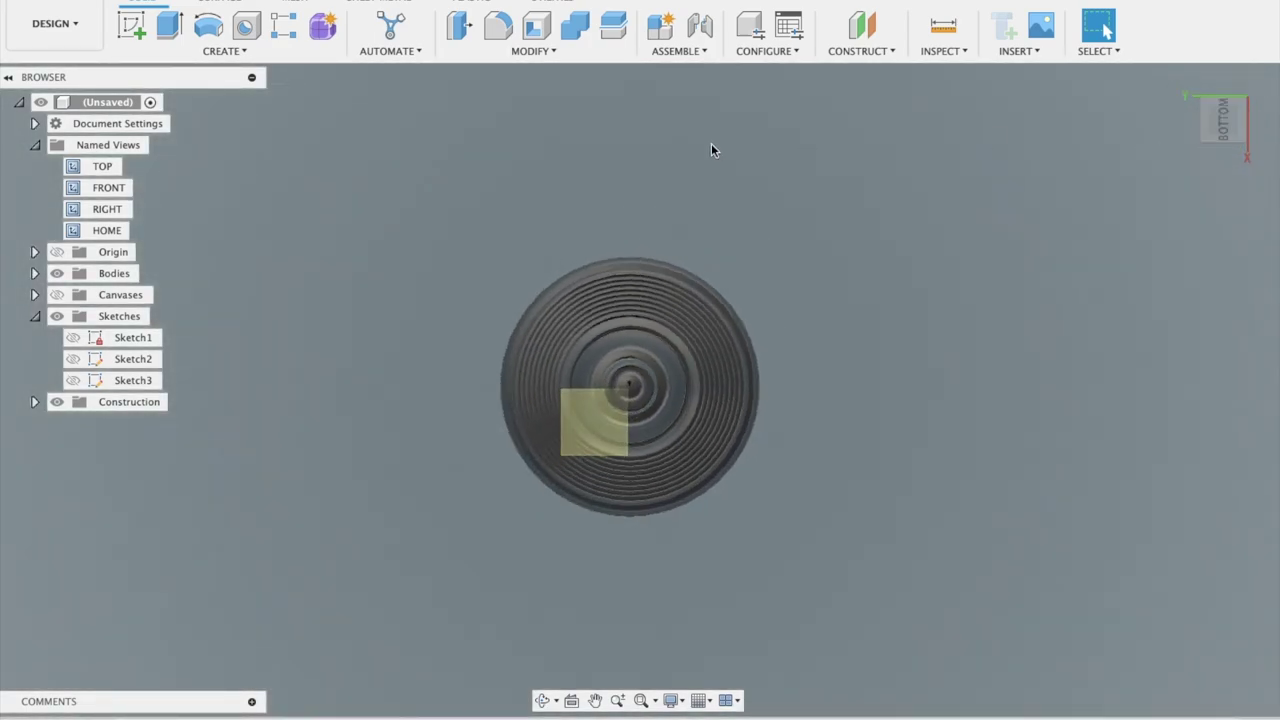
click(232, 52)
click(135, 394)
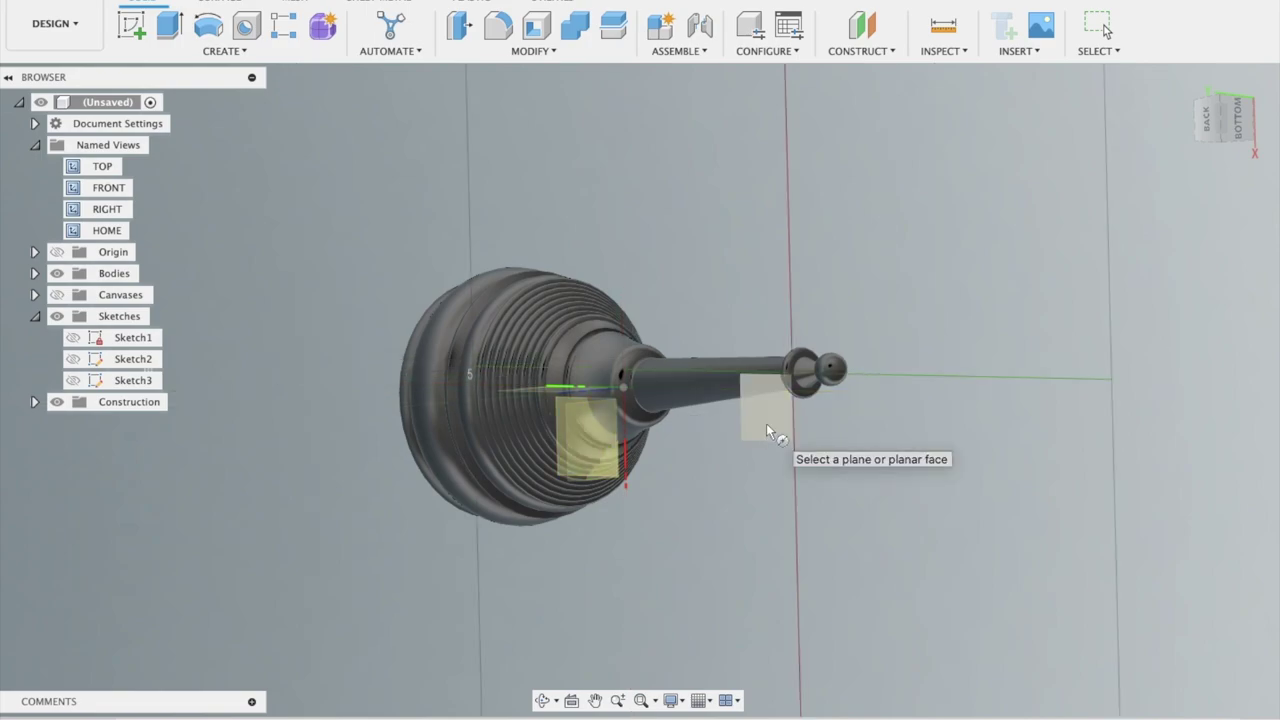
click(771, 429)
click(1210, 120)
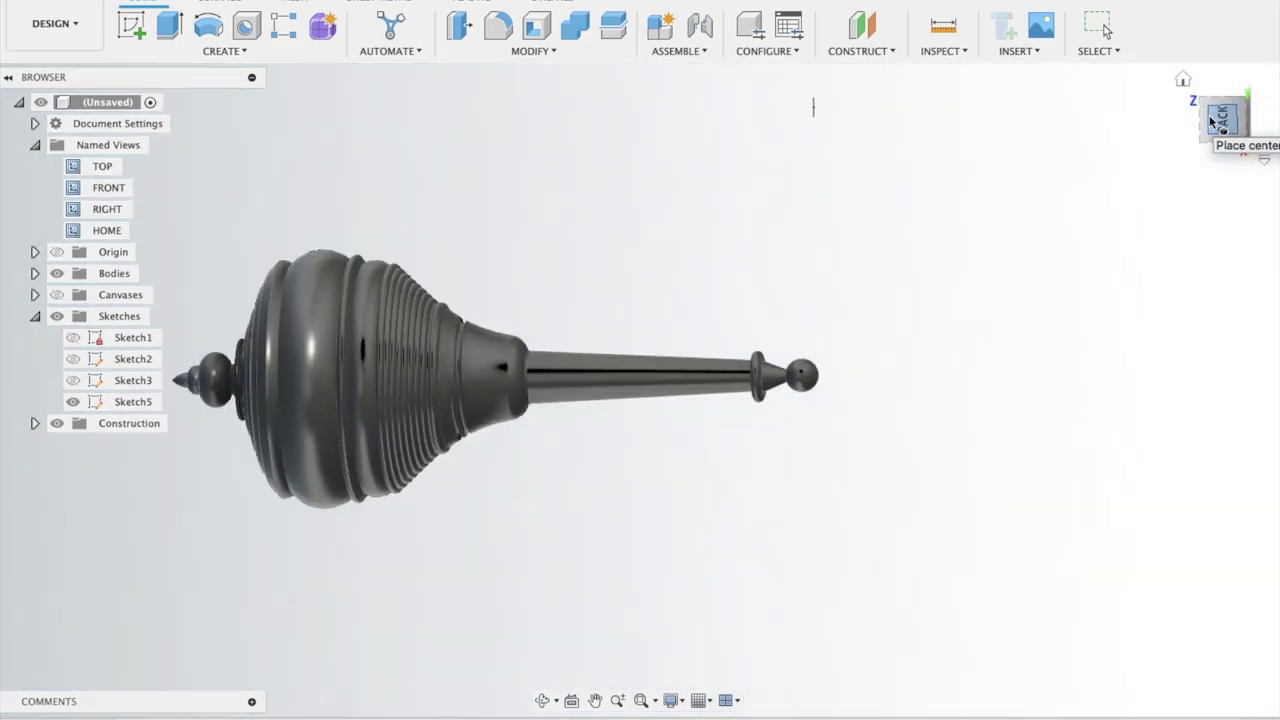
click(1223, 116)
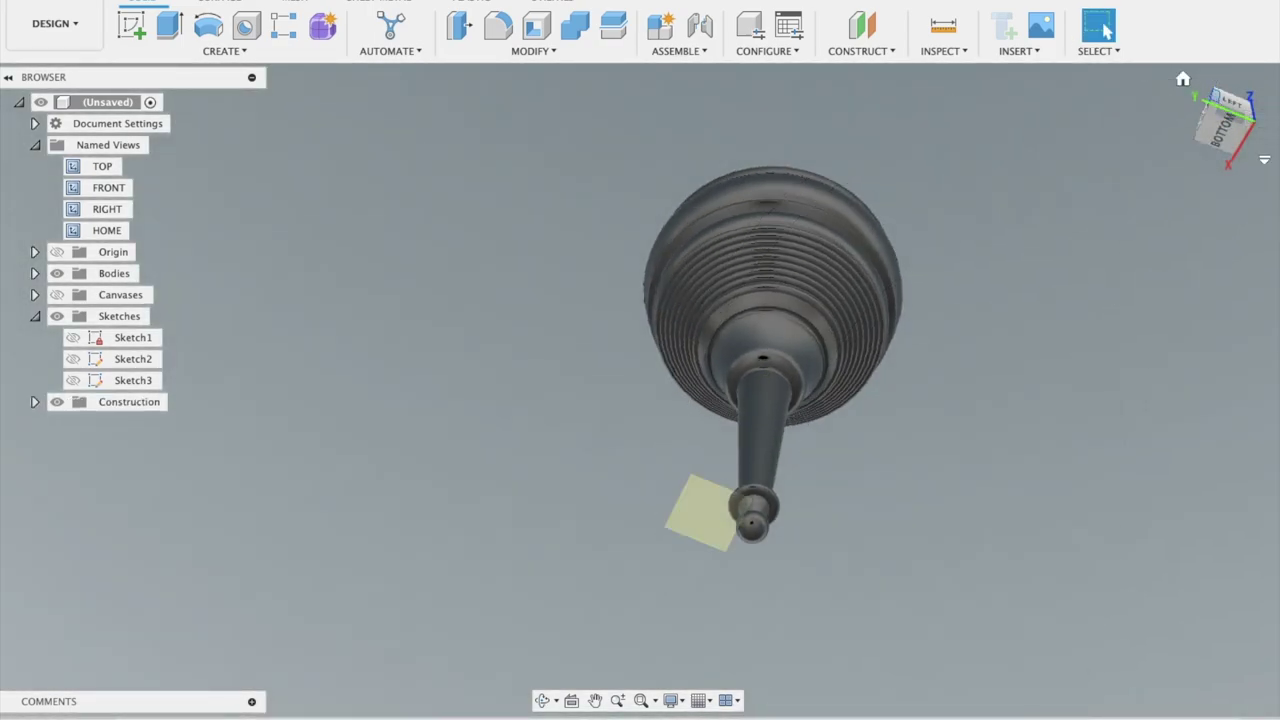
click(1220, 145)
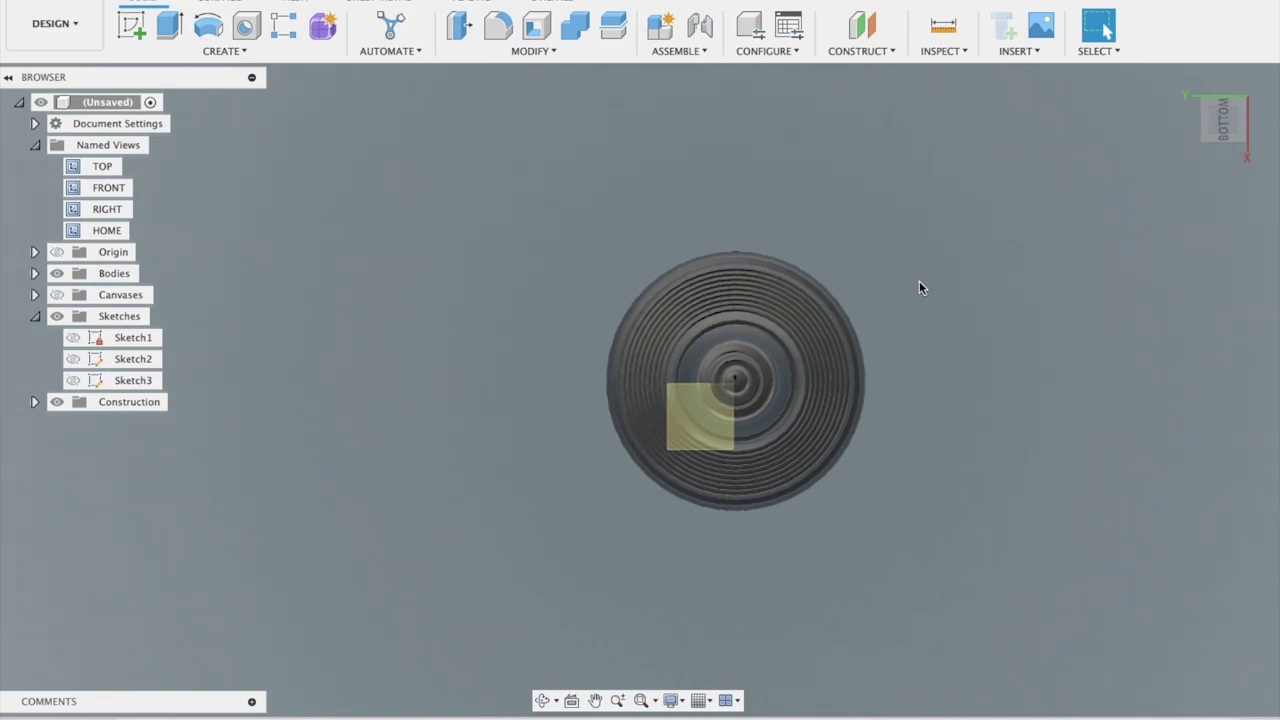
- Restart the coil on the plane at the mace's base, viewed from the bottom
click(175, 50)
click(180, 392)
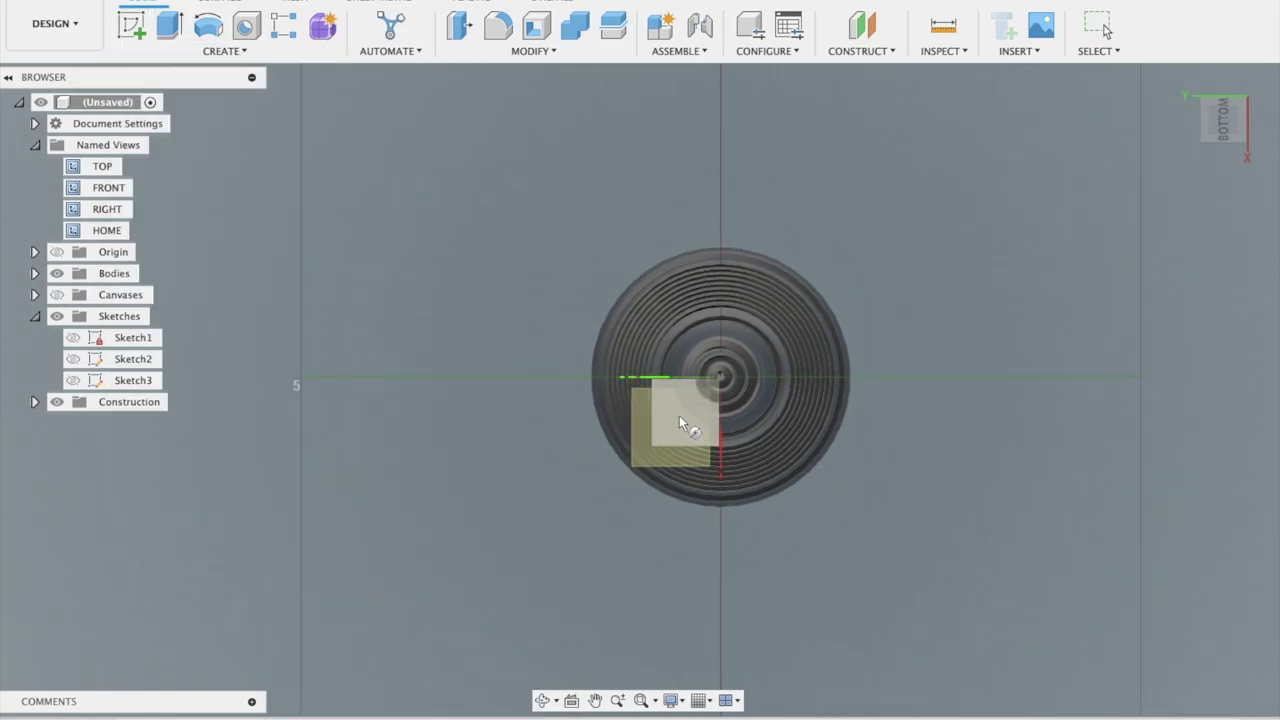
shift+middle_drag(674, 277, 671, 270)
click(795, 478)
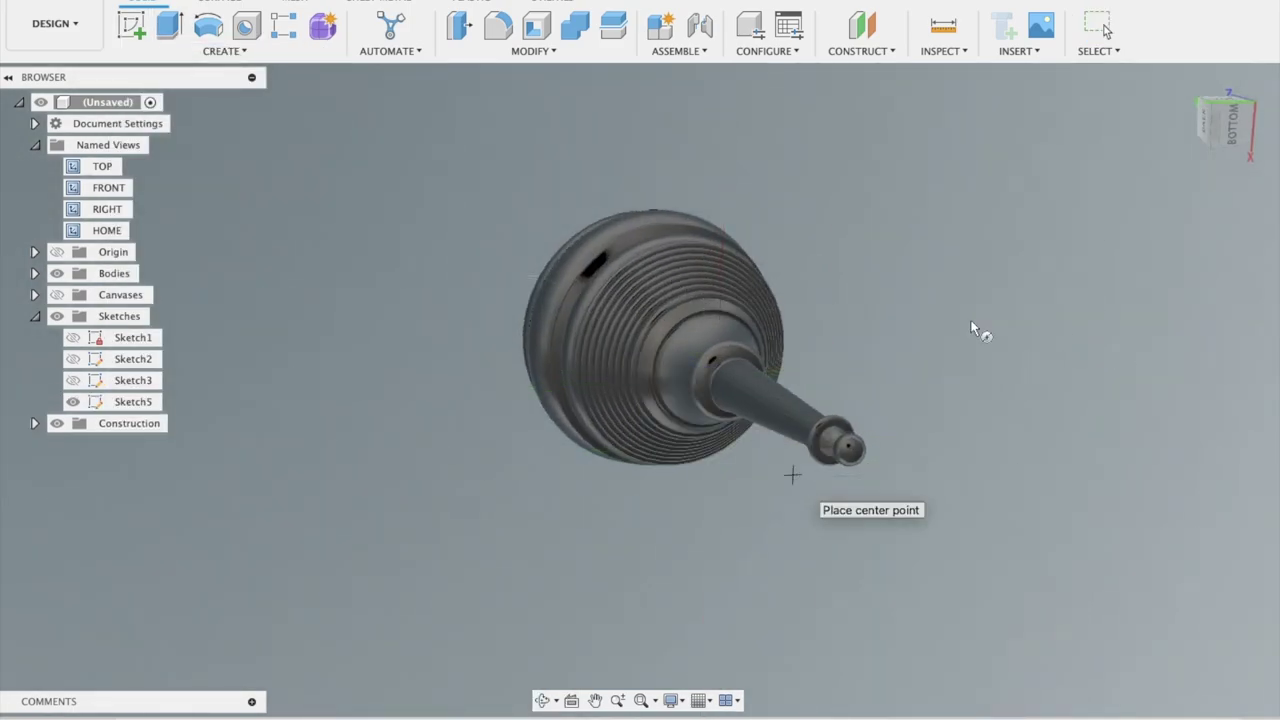
click(1232, 130)
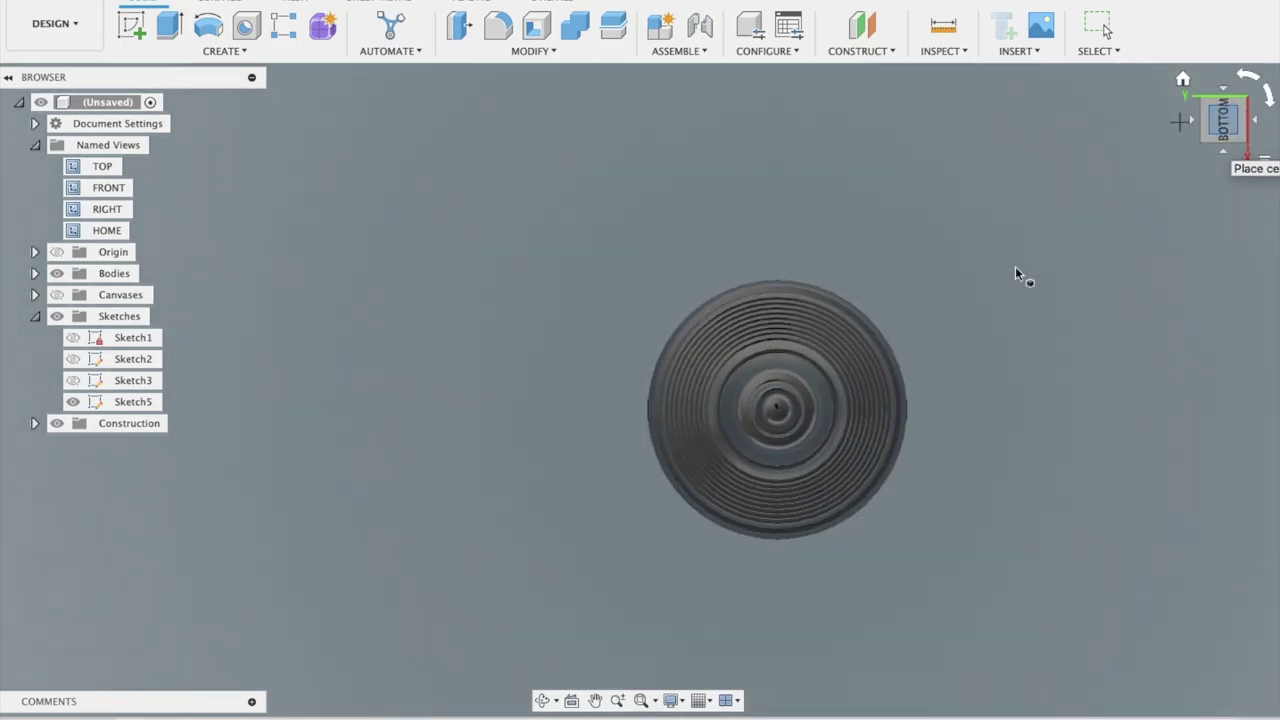
- Size the handle coil to 10 turns, 1.70 in tall and 0.50 in diameter, joined
click(786, 429)
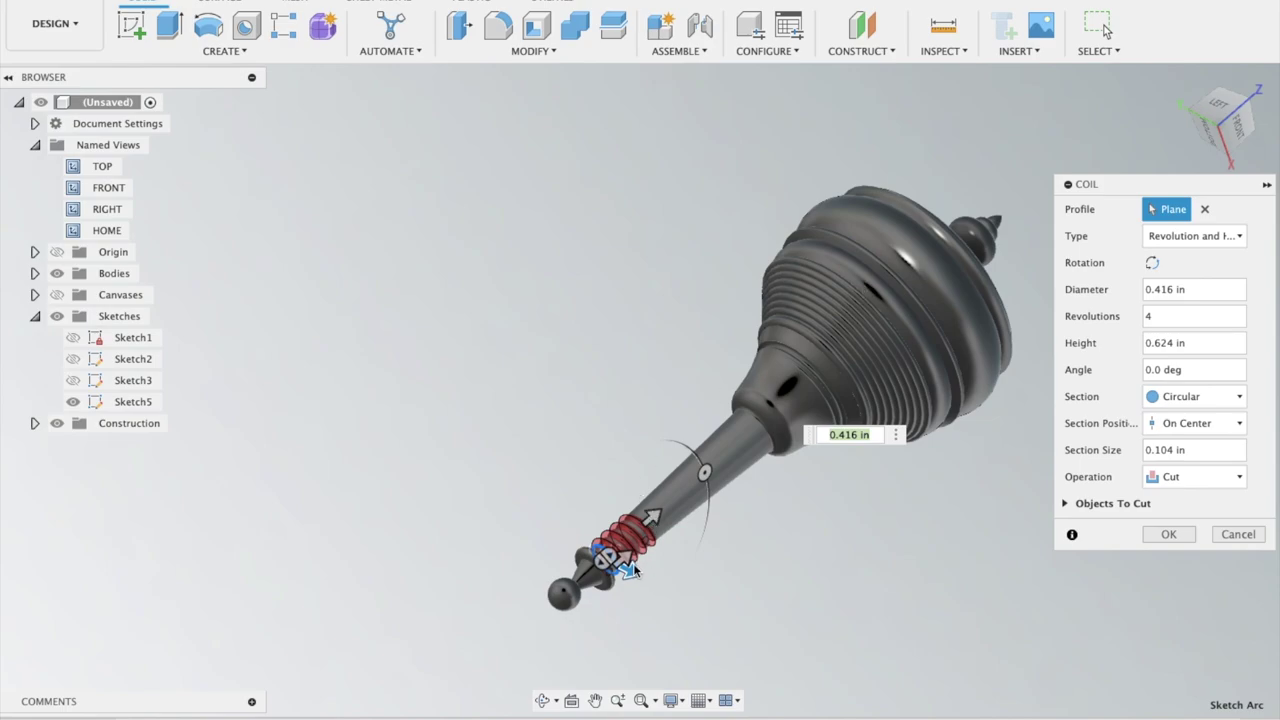
drag(651, 516, 709, 463)
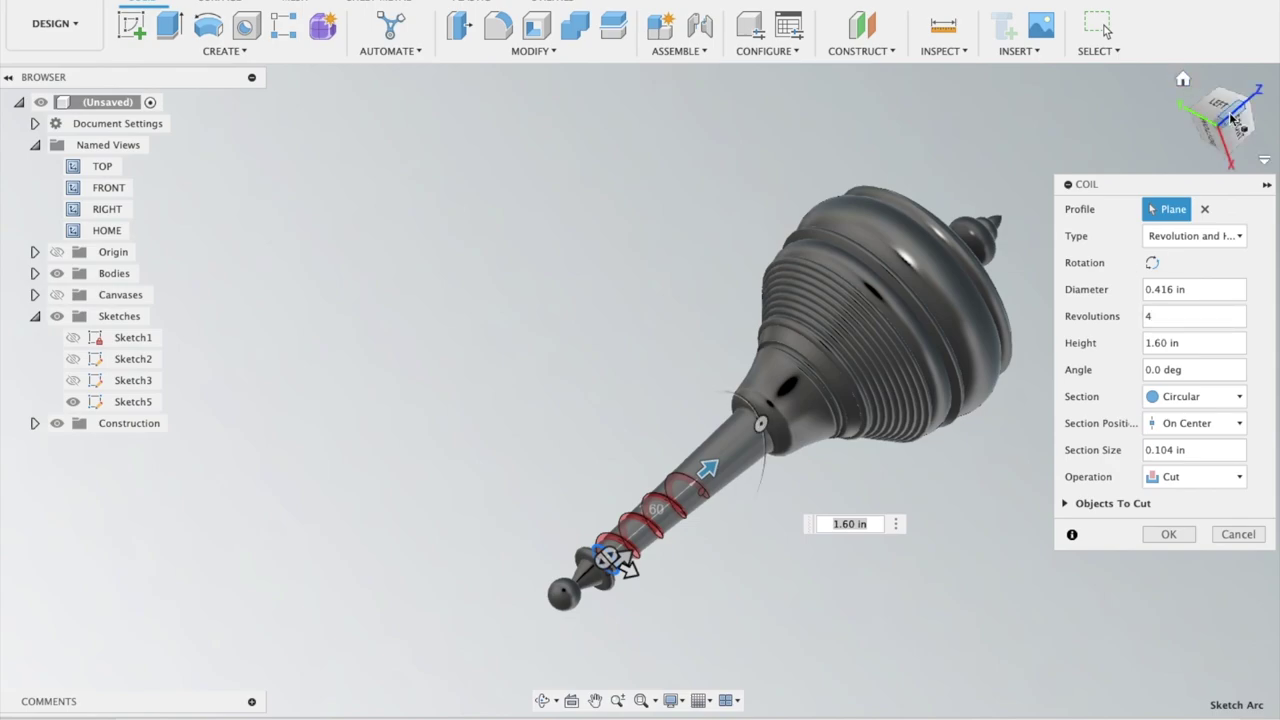
drag(1232, 118, 1232, 118)
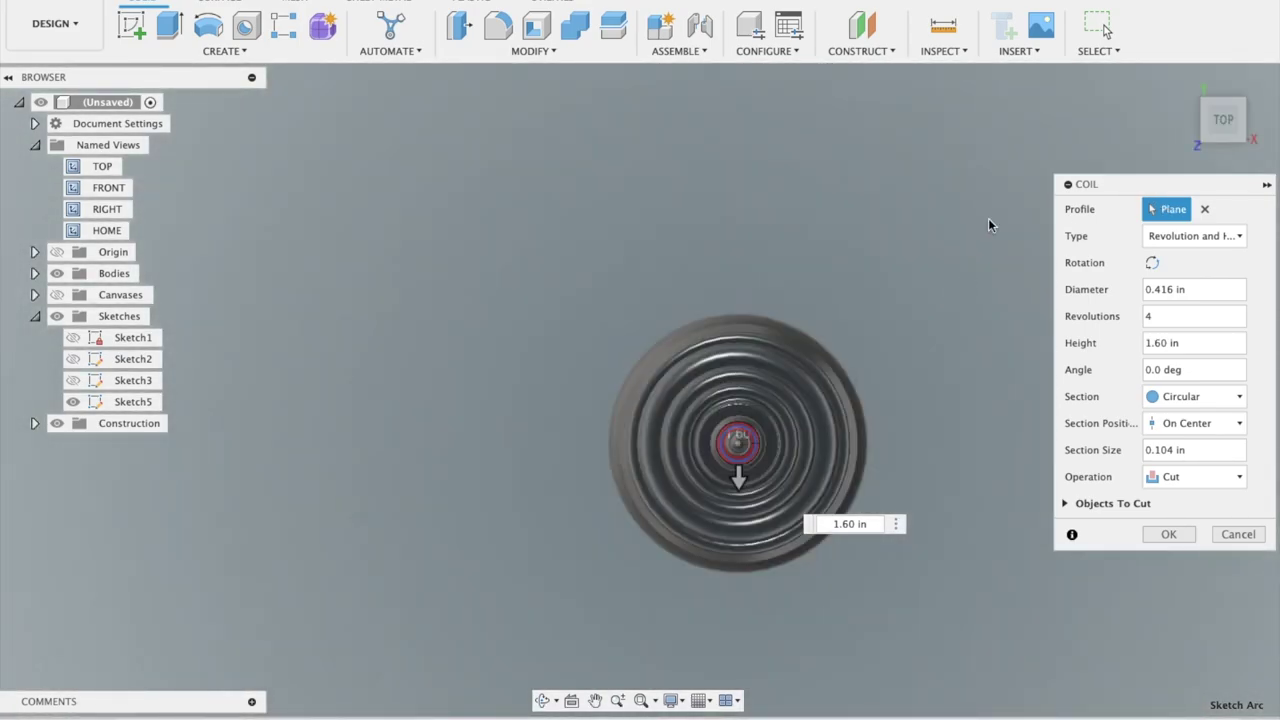
click(1222, 124)
text(10)
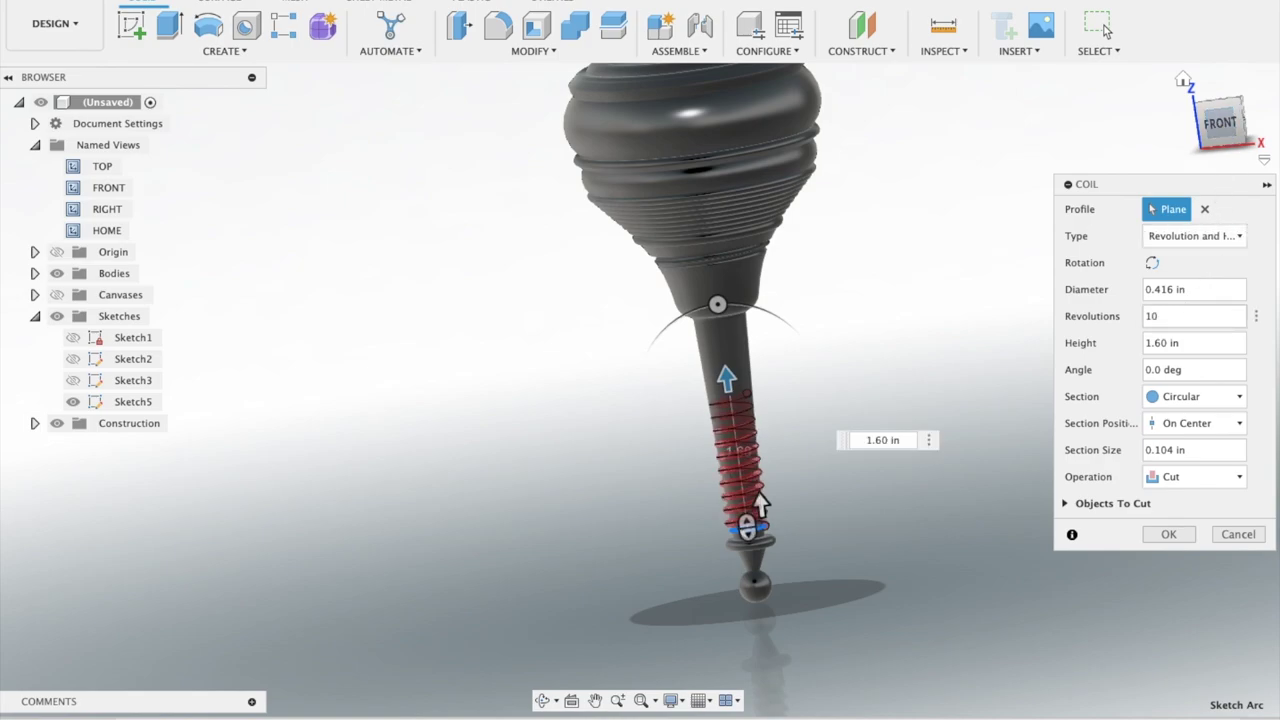
drag(727, 378, 724, 362)
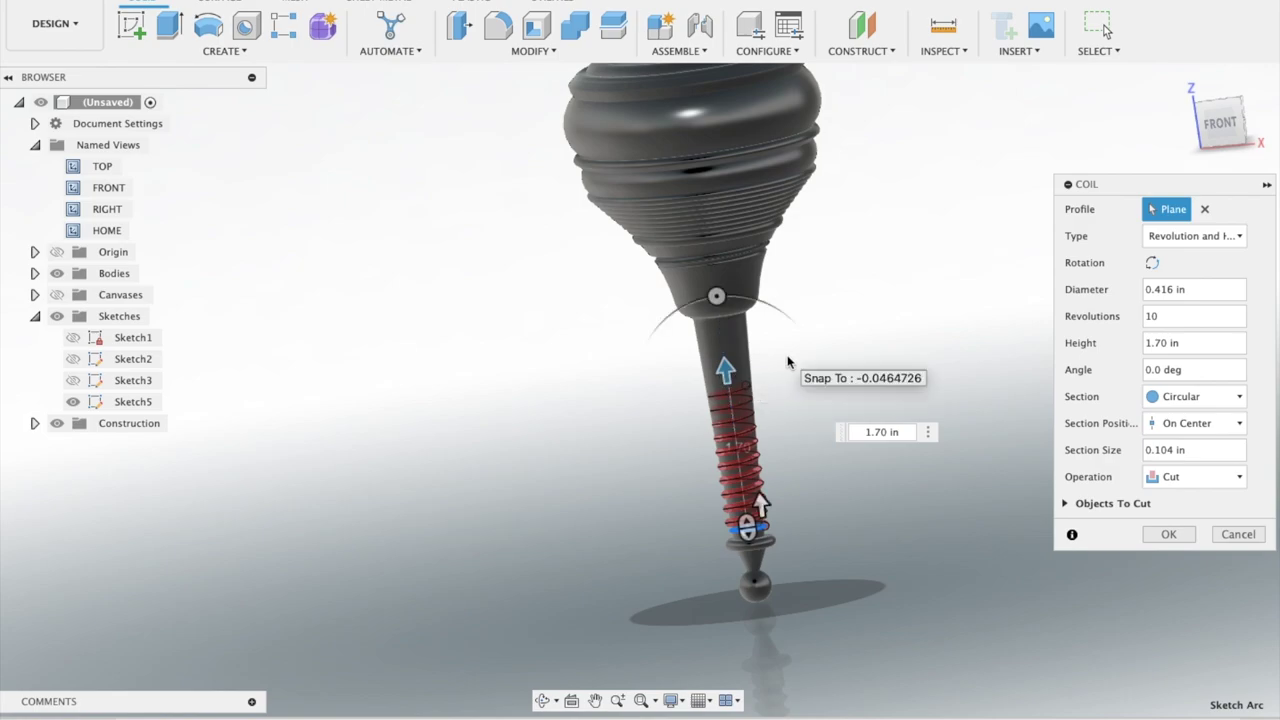
shift+middle_drag(724, 366, 714, 520)
drag(711, 519, 713, 523)
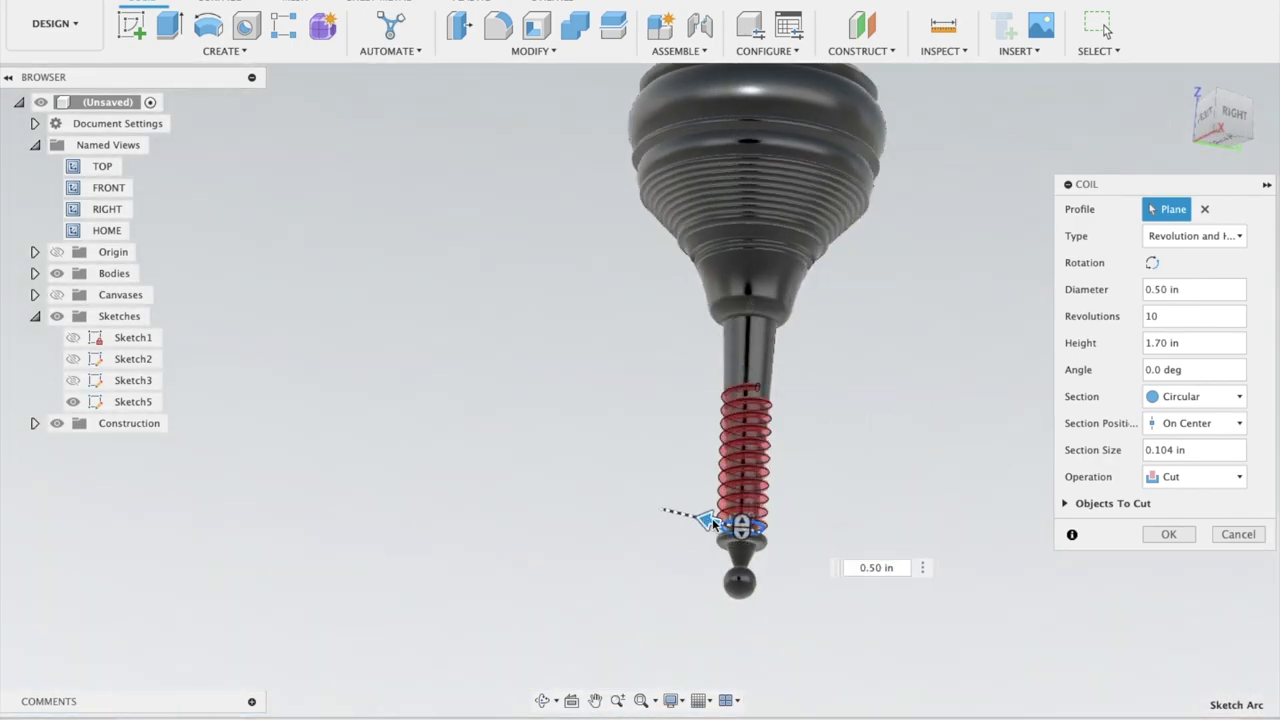
click(1183, 477)
click(1169, 497)
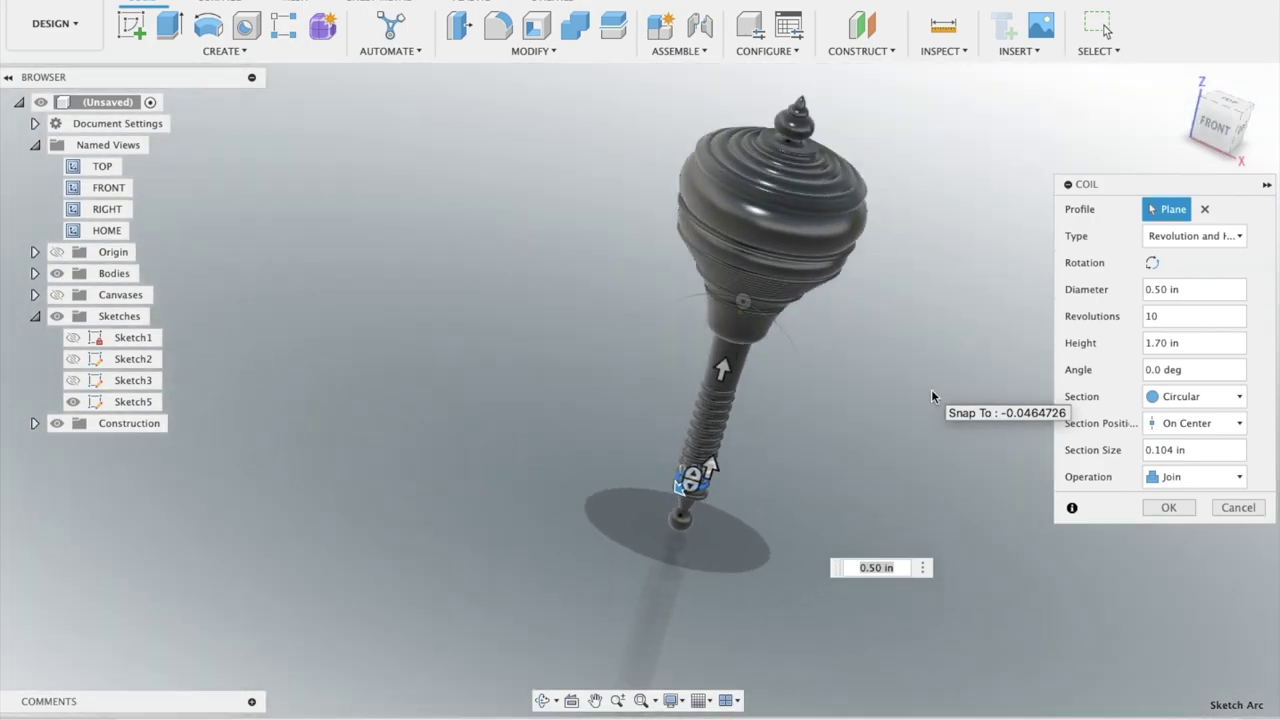
click(1178, 509)
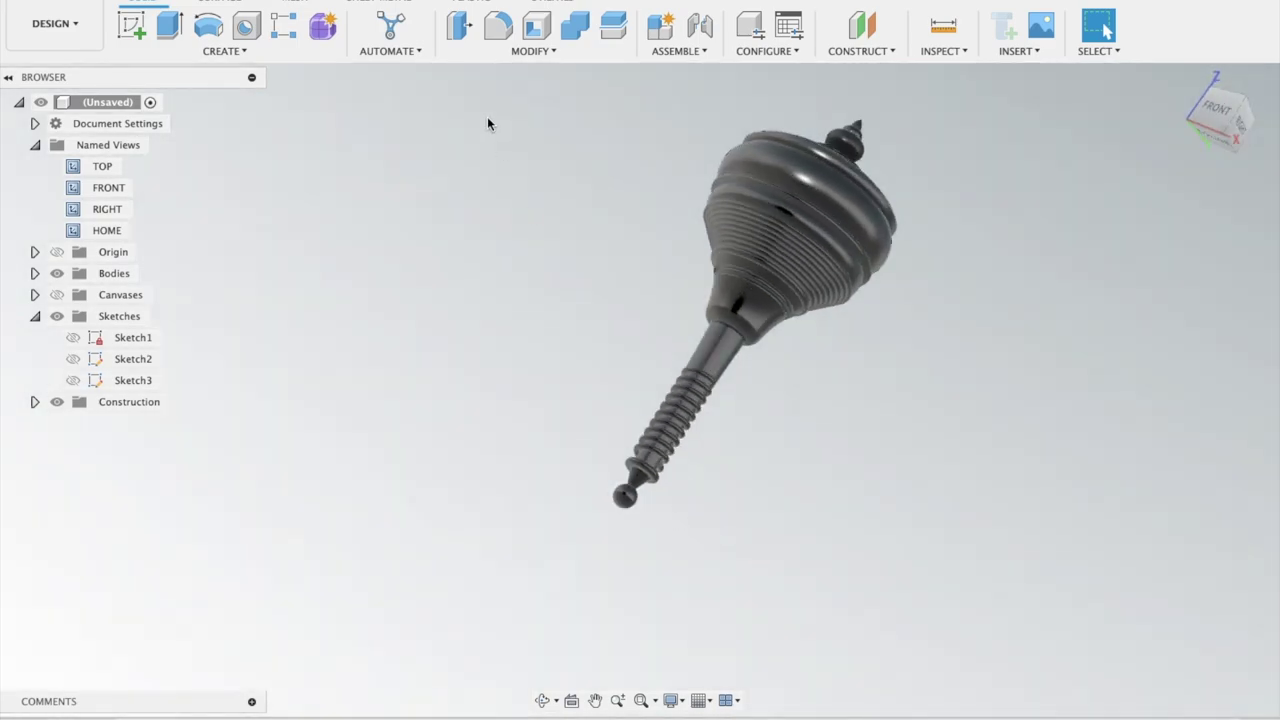
- Press Pull the knob face at the handle's end outward by 0.05 in
click(459, 26)
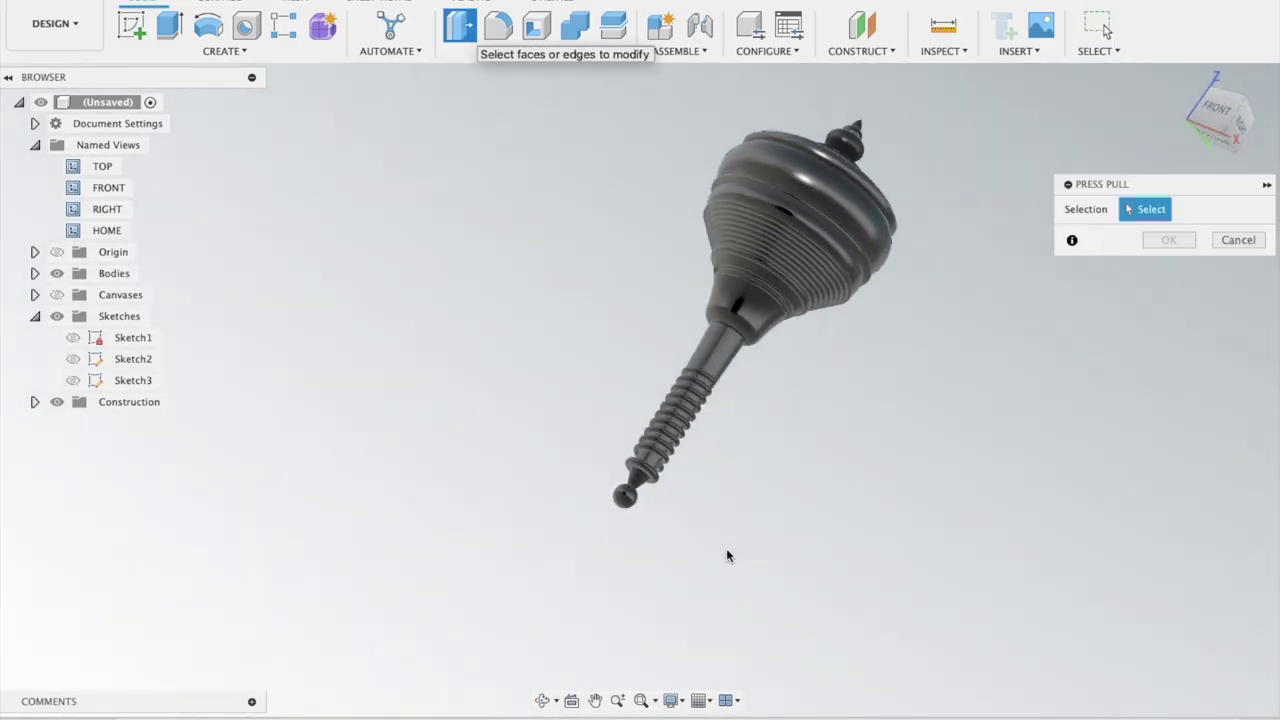
click(624, 498)
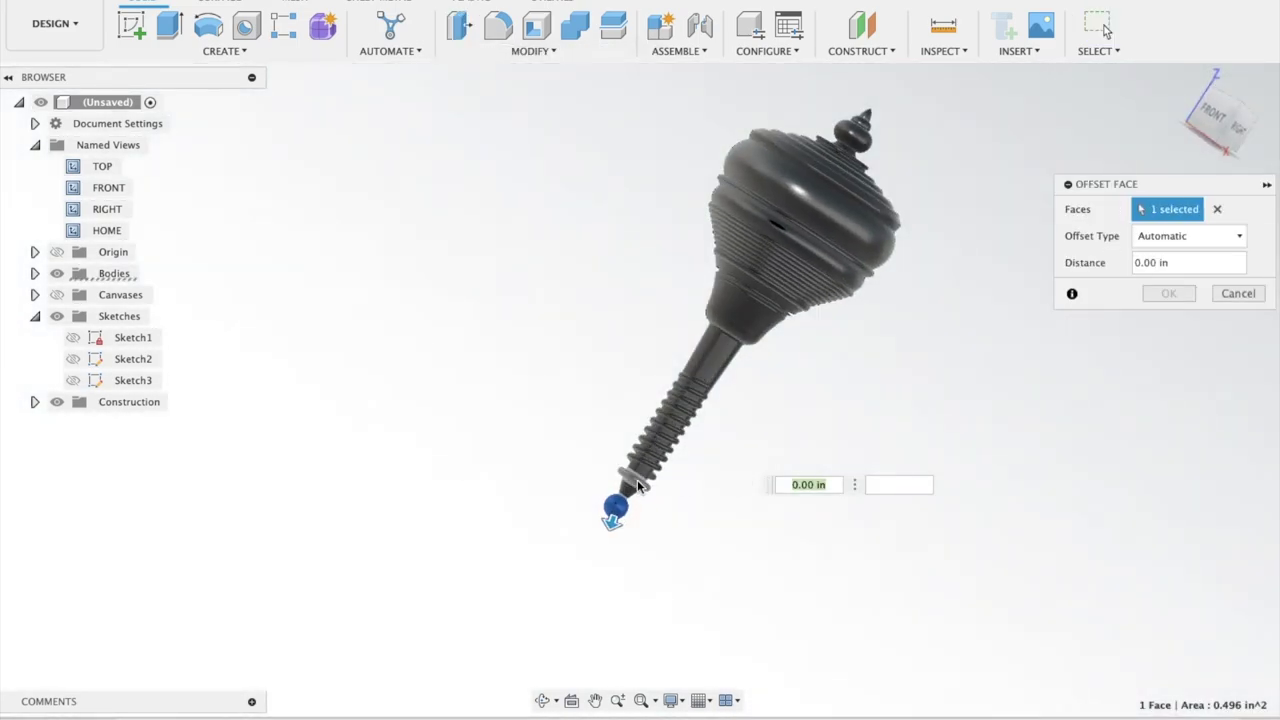
key(Escape)
key(q)
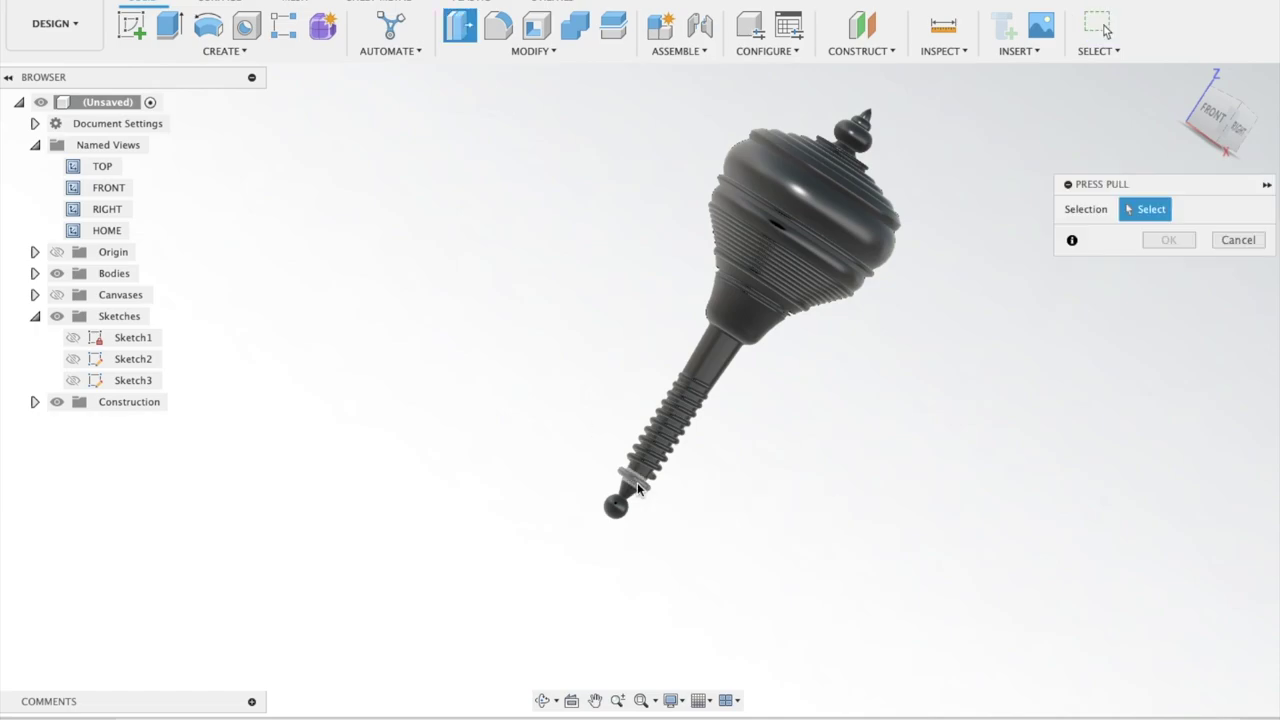
click(637, 482)
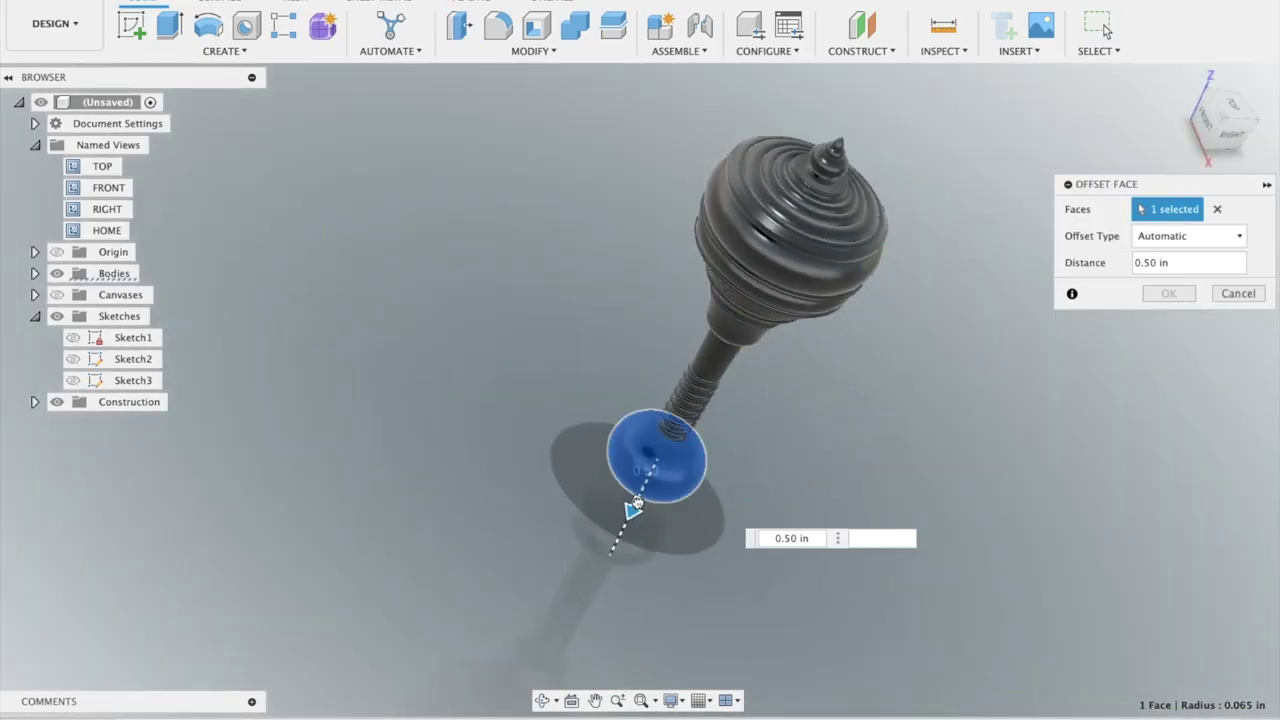
drag(634, 505, 645, 484)
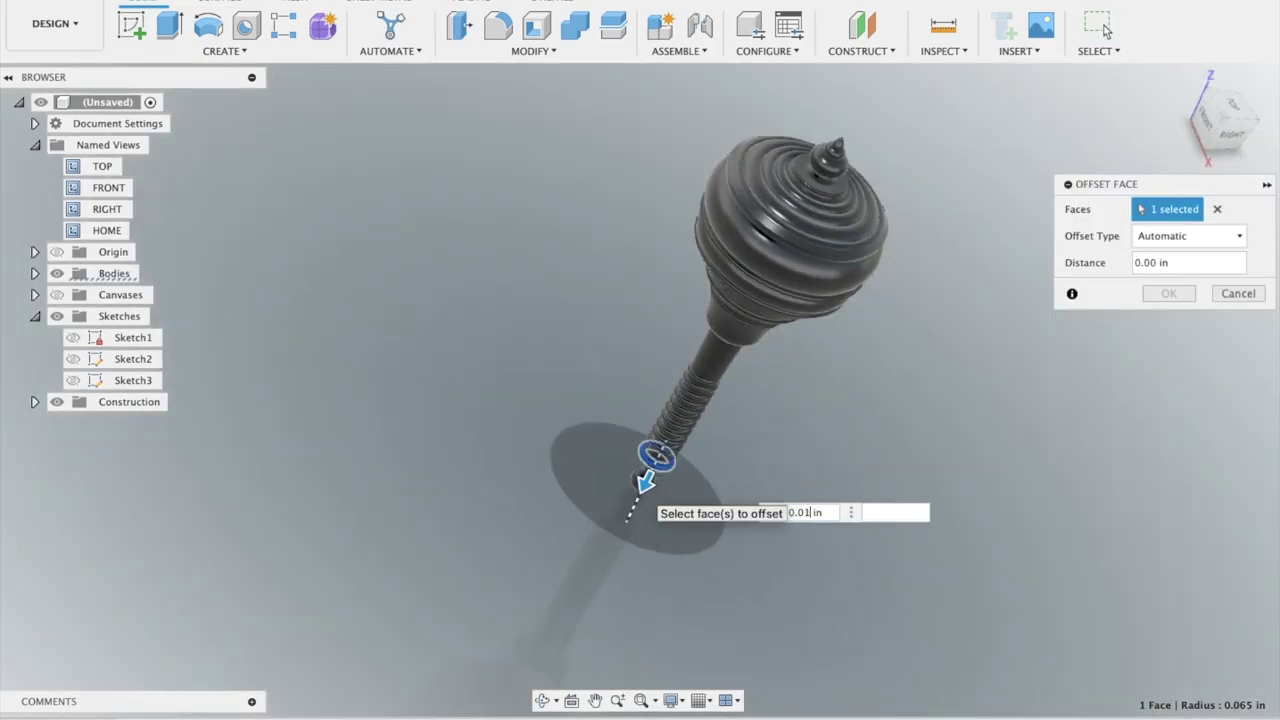
text(5)
click(1168, 293)
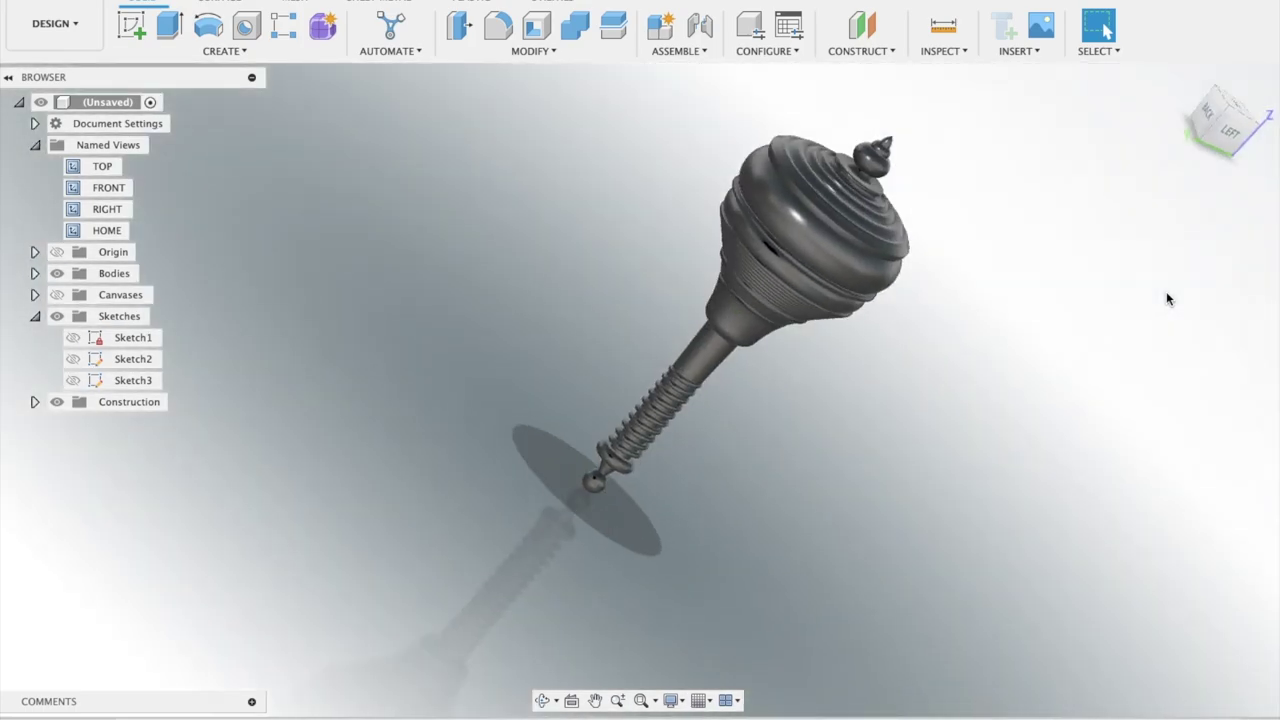
click(1229, 138)
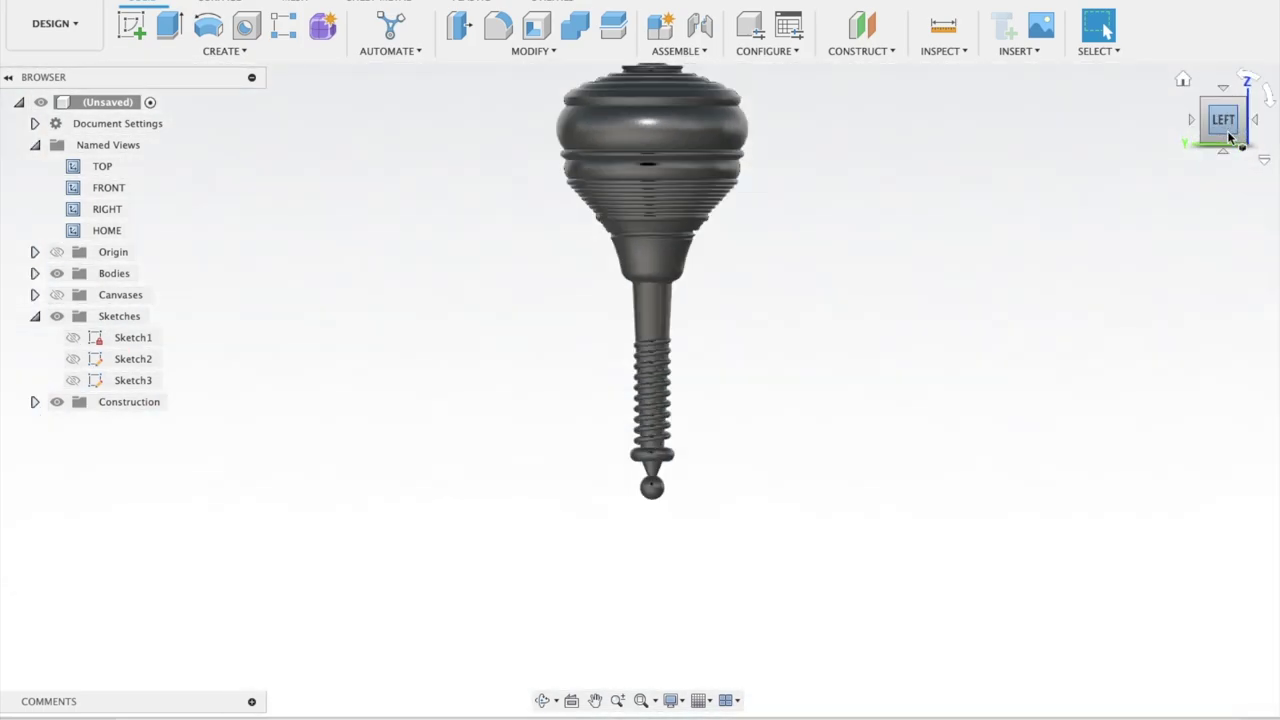
- Browse the Create and Construct menus, then start a new sketch
click(240, 50)
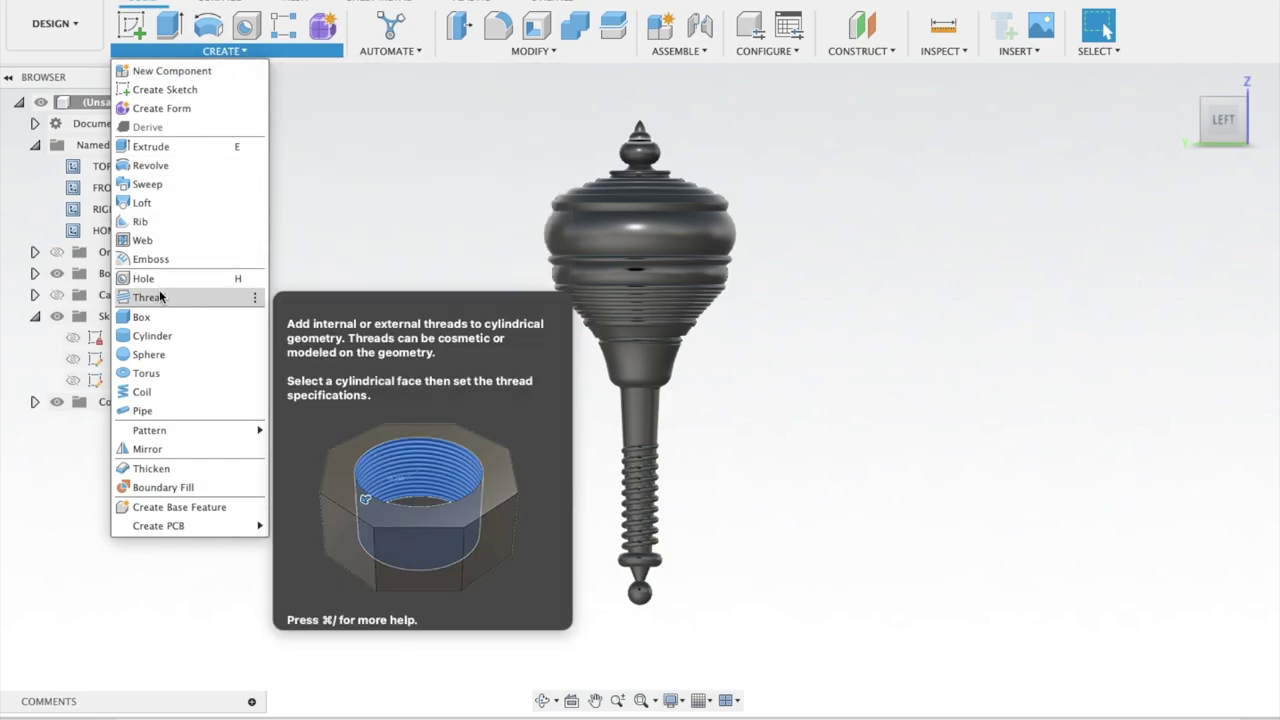
click(860, 50)
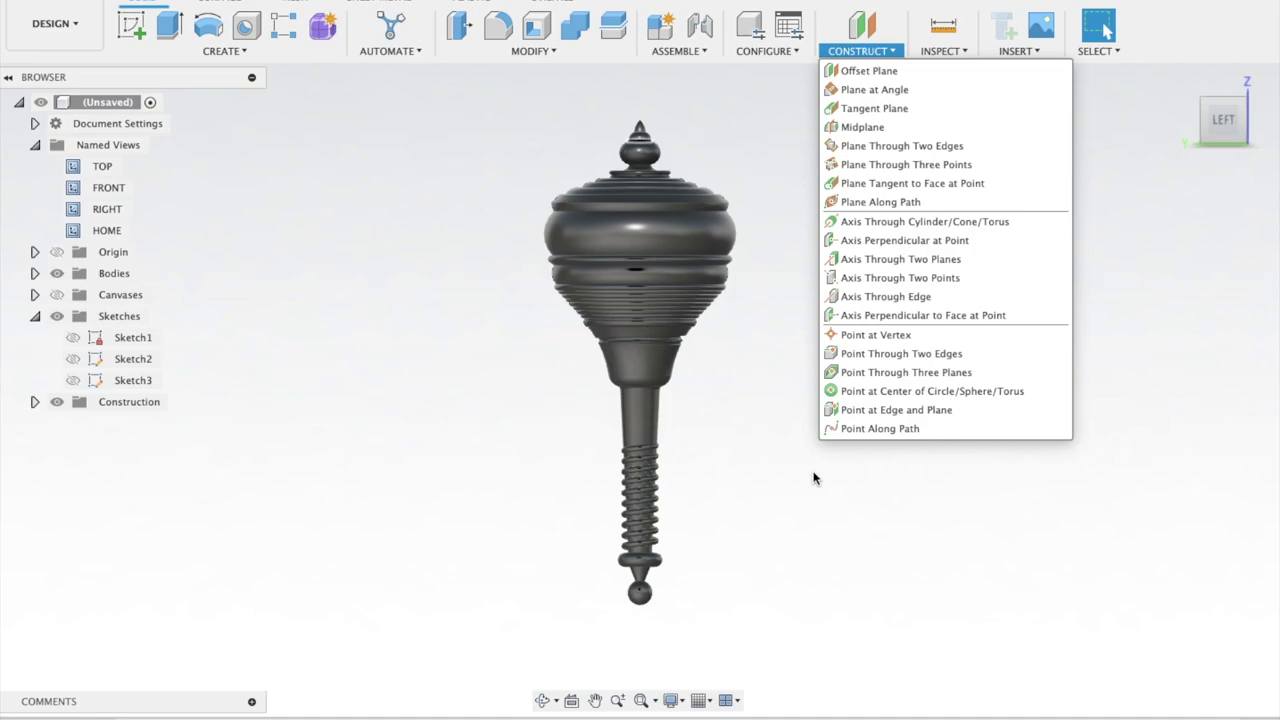
click(777, 463)
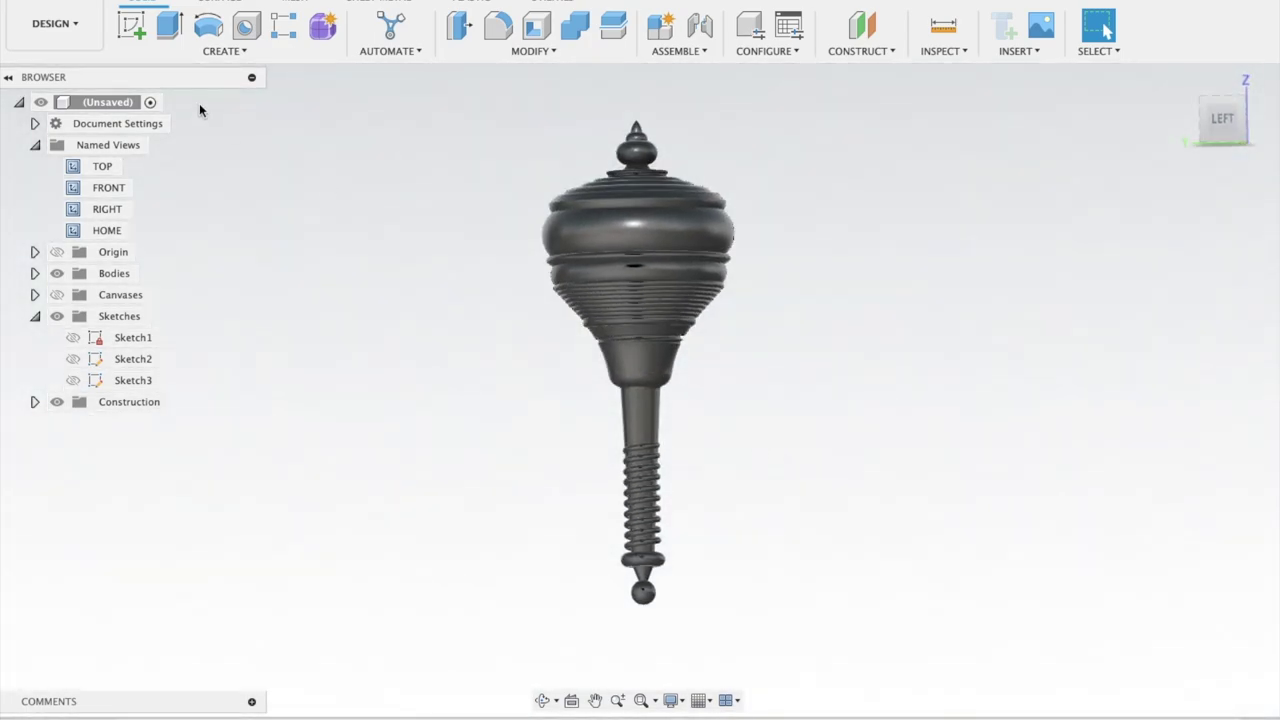
click(131, 25)
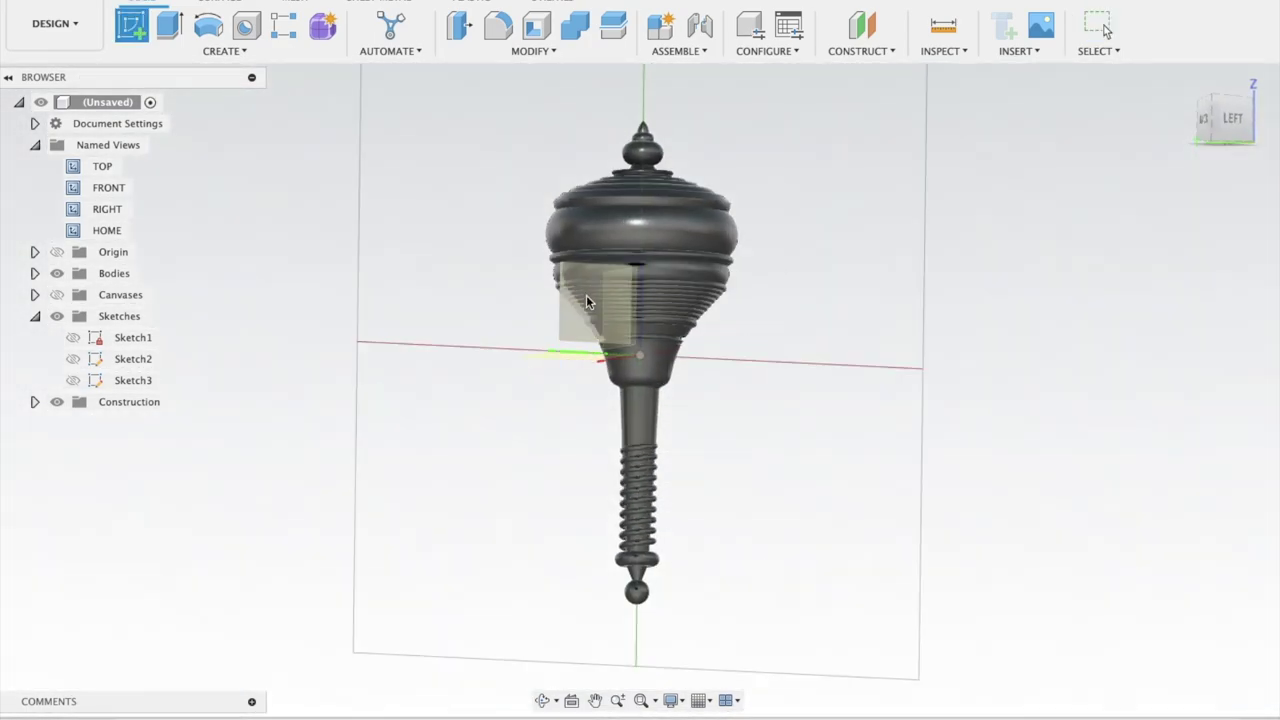
- Sketch a center-diameter circle on the side of the bulb and finish the sketch
click(586, 294)
click(208, 25)
click(637, 389)
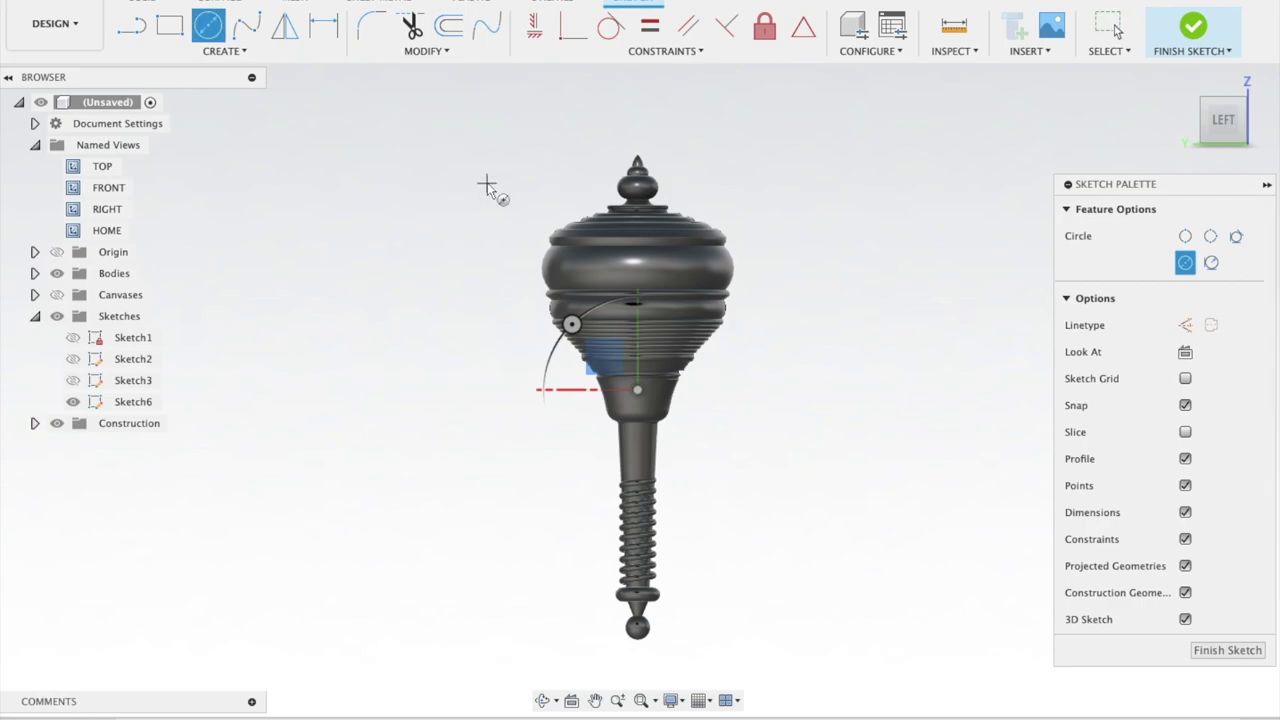
click(581, 263)
click(588, 286)
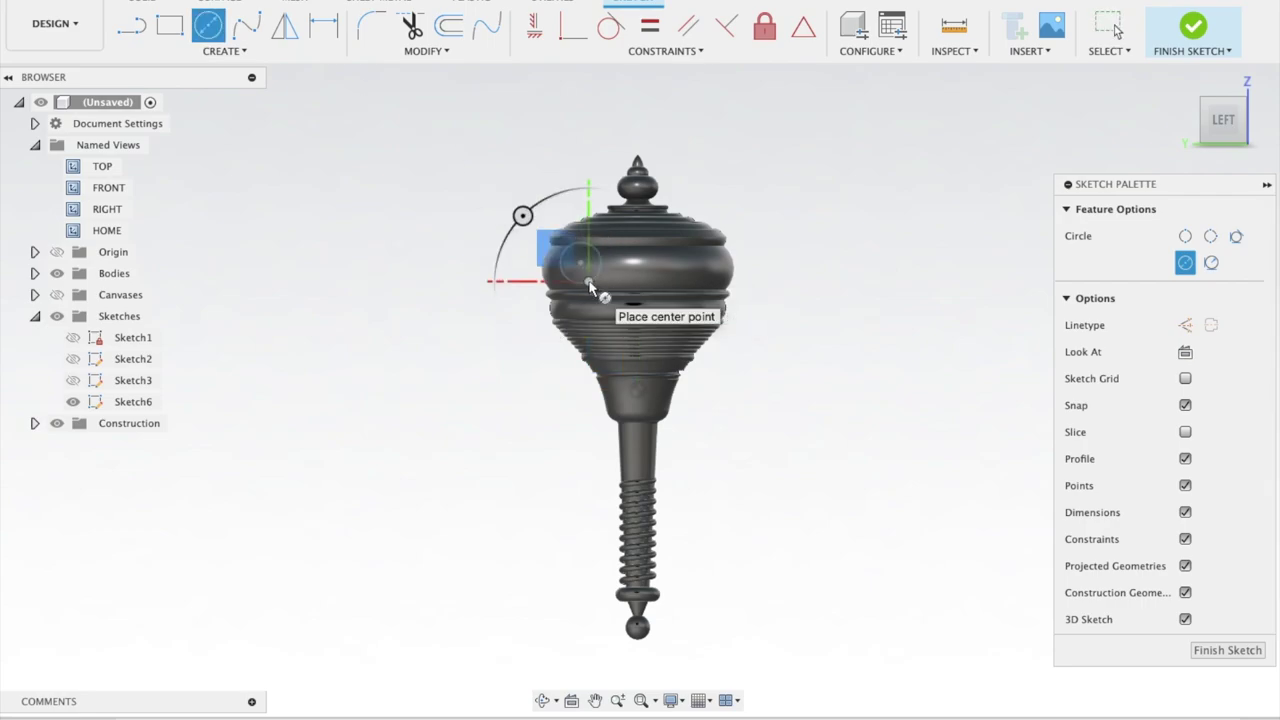
click(1183, 35)
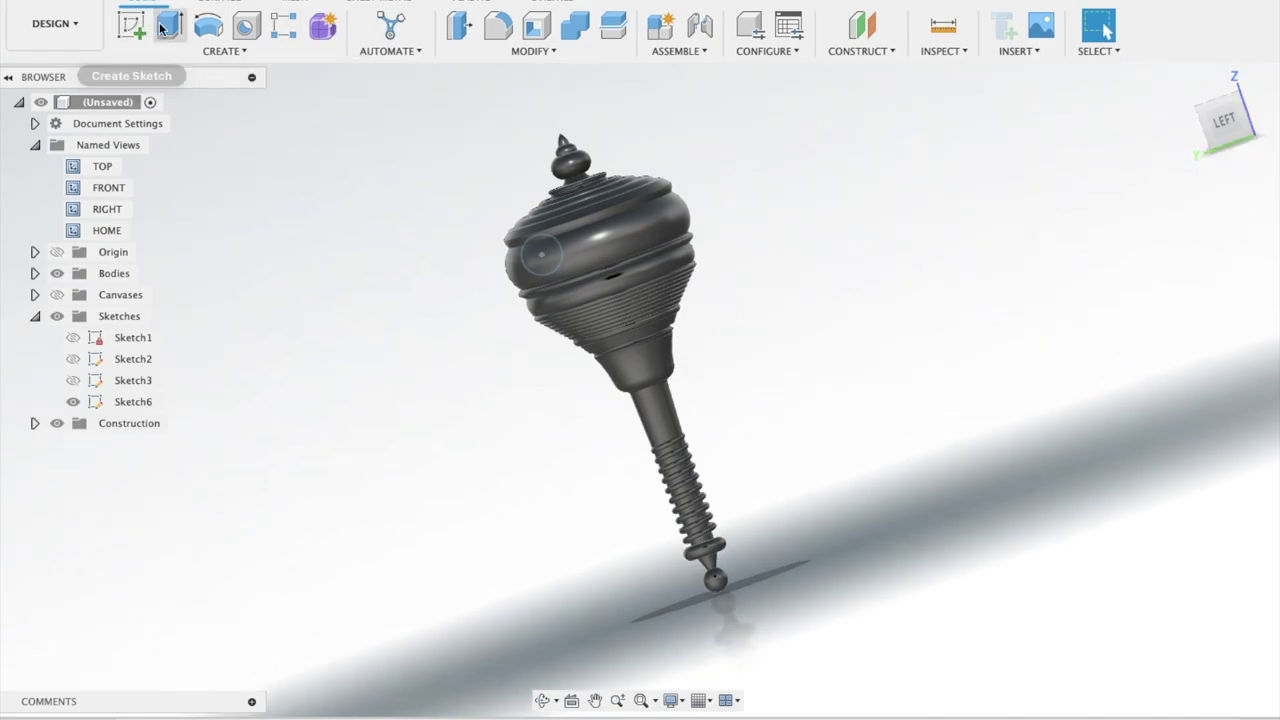
- Extrude the circle 1.50 in as a Join to form a cylindrical knob
click(167, 27)
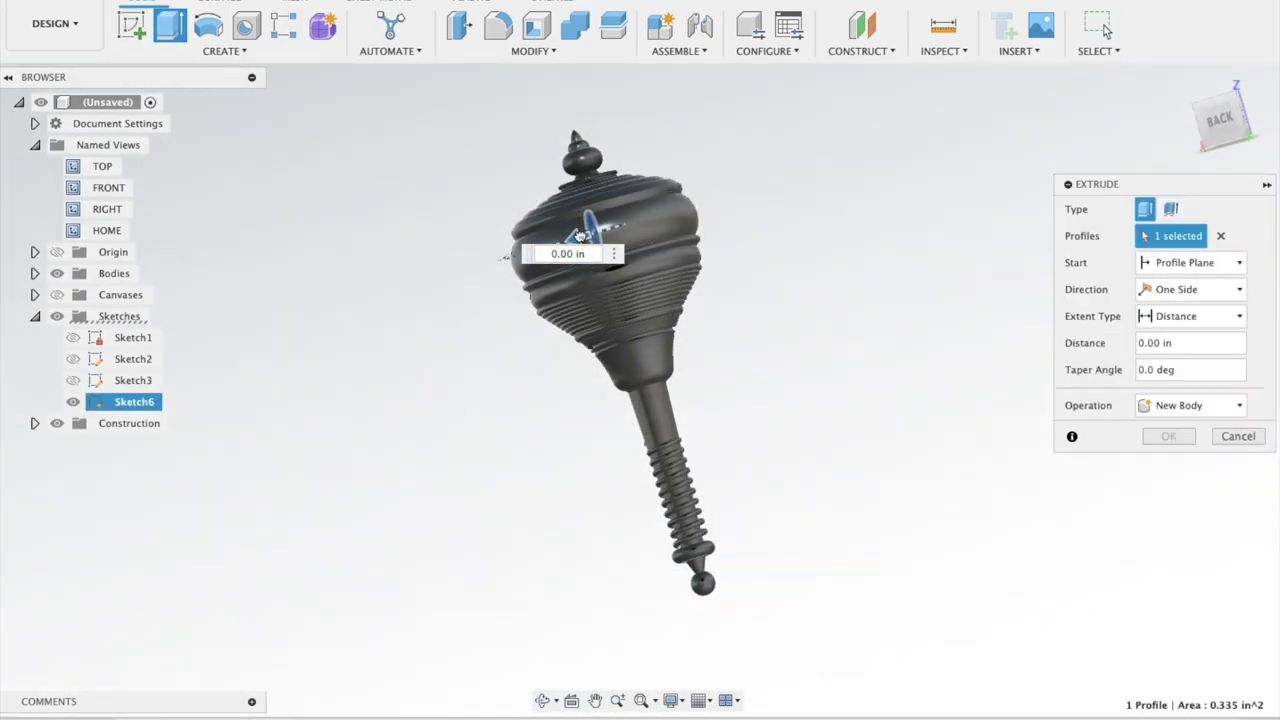
drag(580, 236, 666, 214)
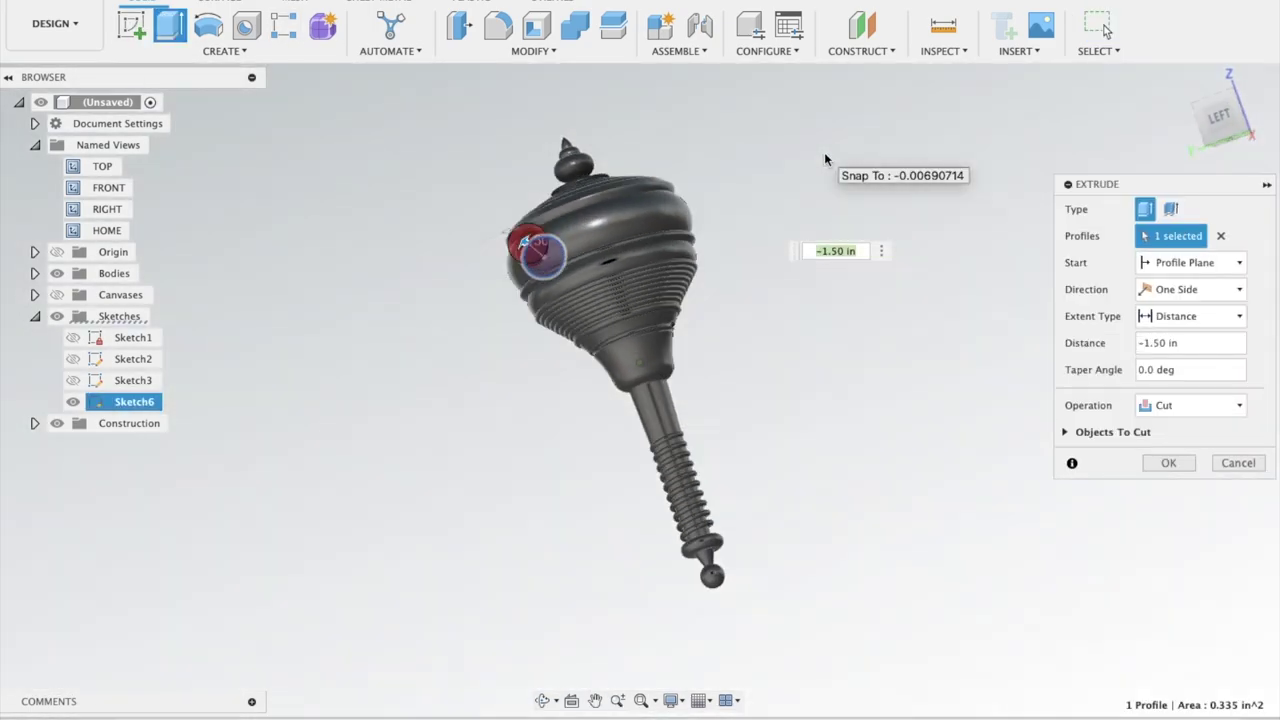
click(1165, 405)
click(1158, 434)
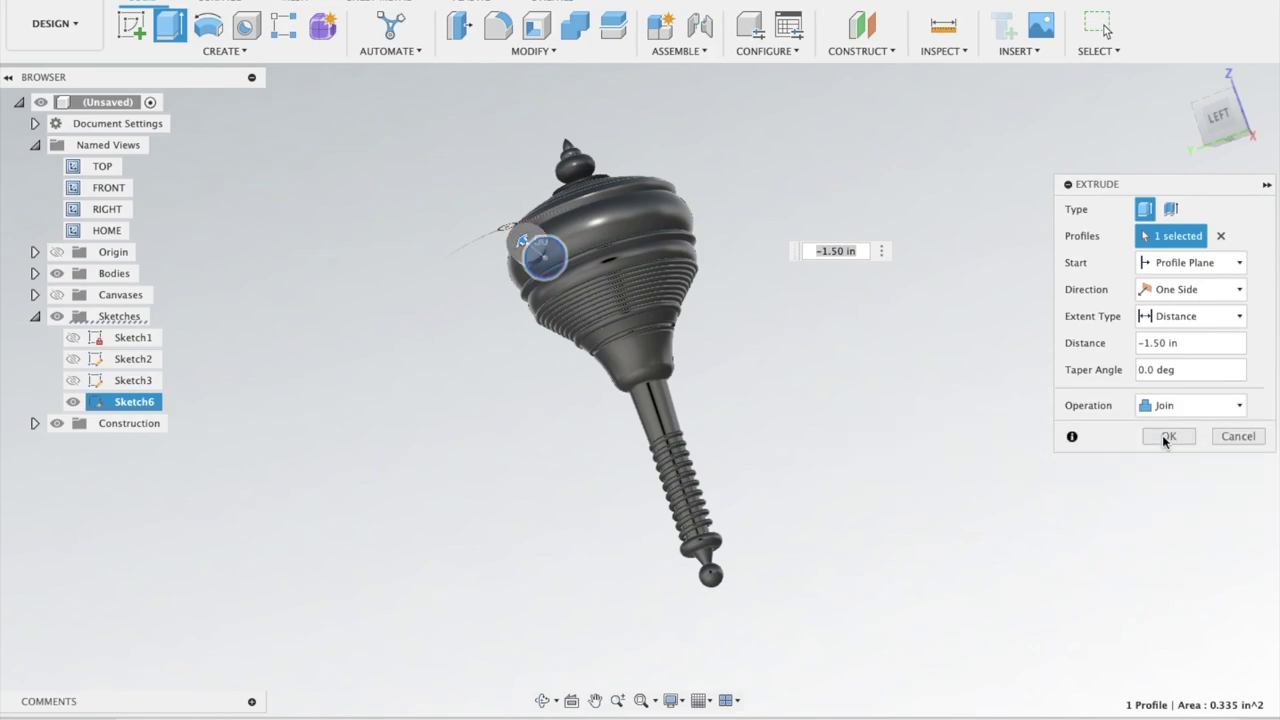
click(1167, 437)
- Fillet the knob's outer circular edge at 0.25 in
click(498, 26)
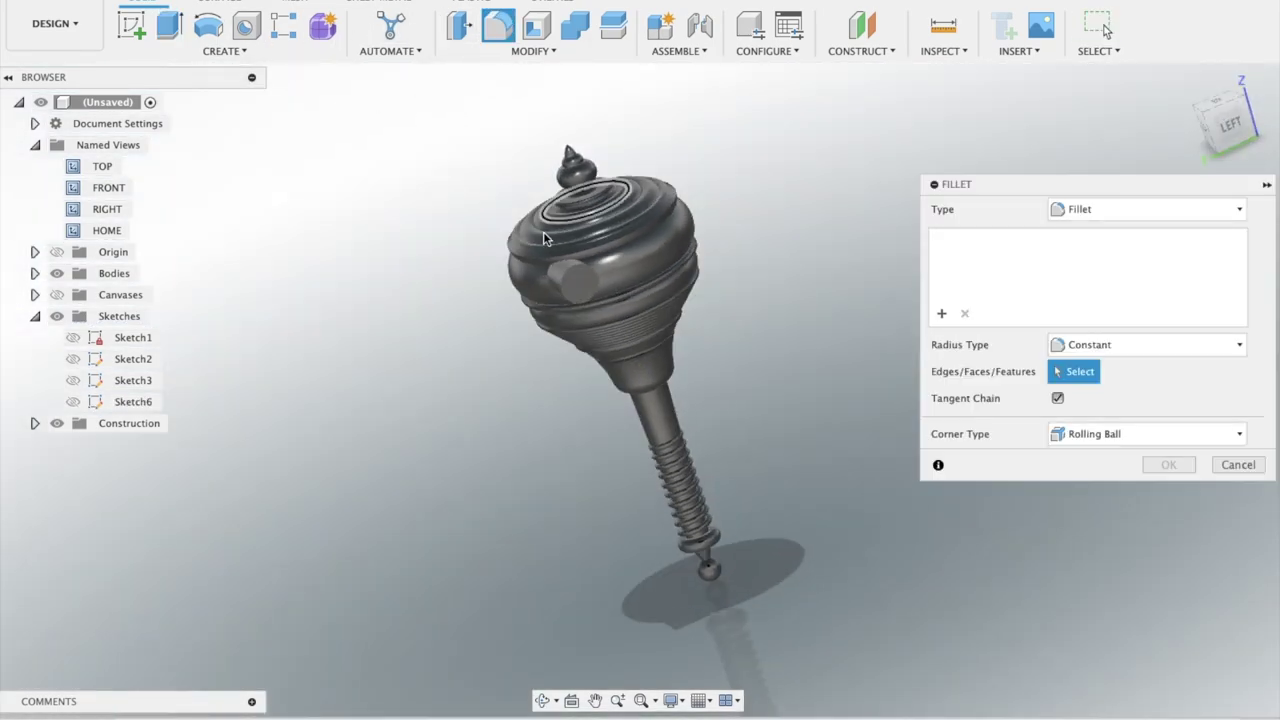
click(577, 274)
text(0.25)
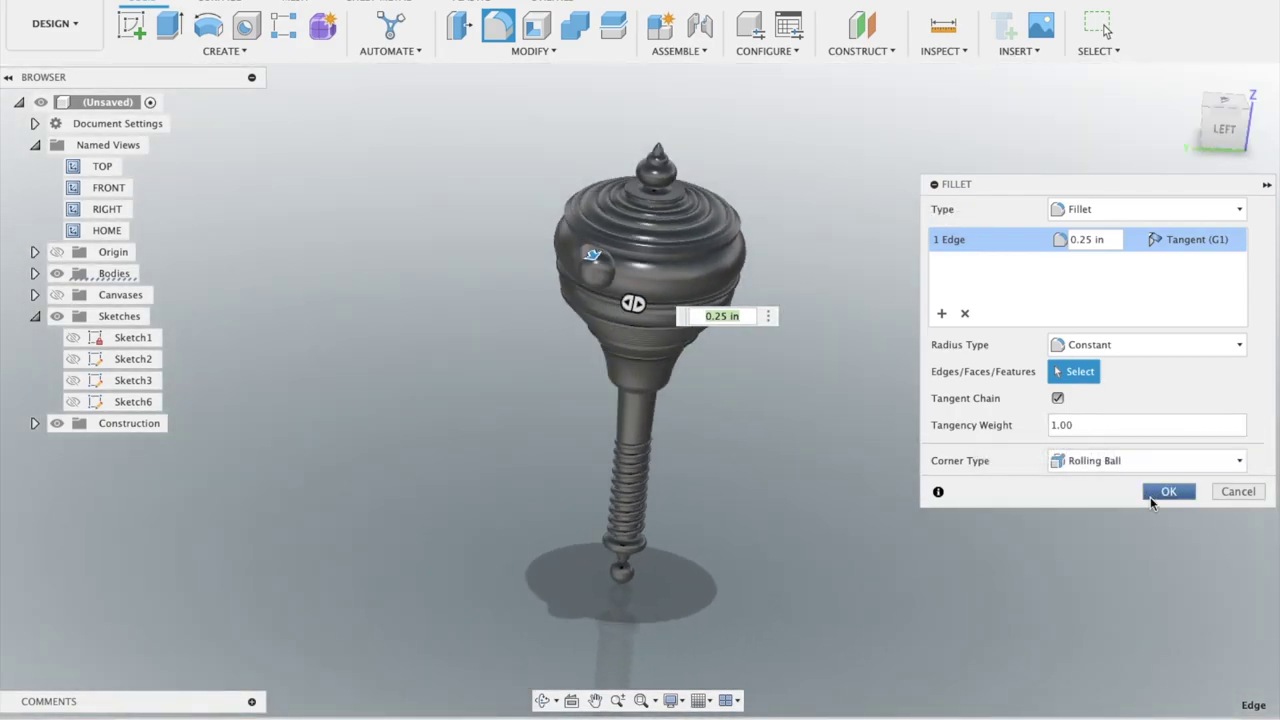
click(1166, 491)
click(228, 51)
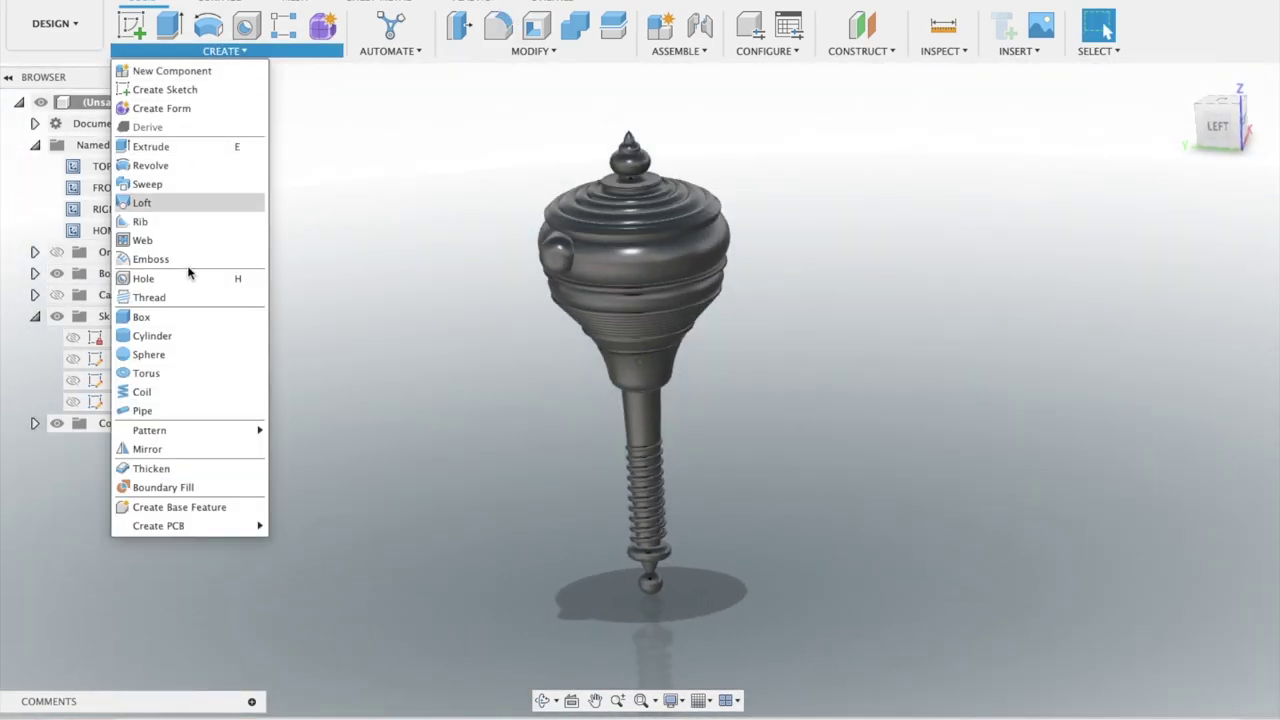
- Circular-pattern the knob features around the bulb's circular edge, quantity 11
mouse_move(149, 430)
click(300, 446)
click(1186, 240)
click(1176, 297)
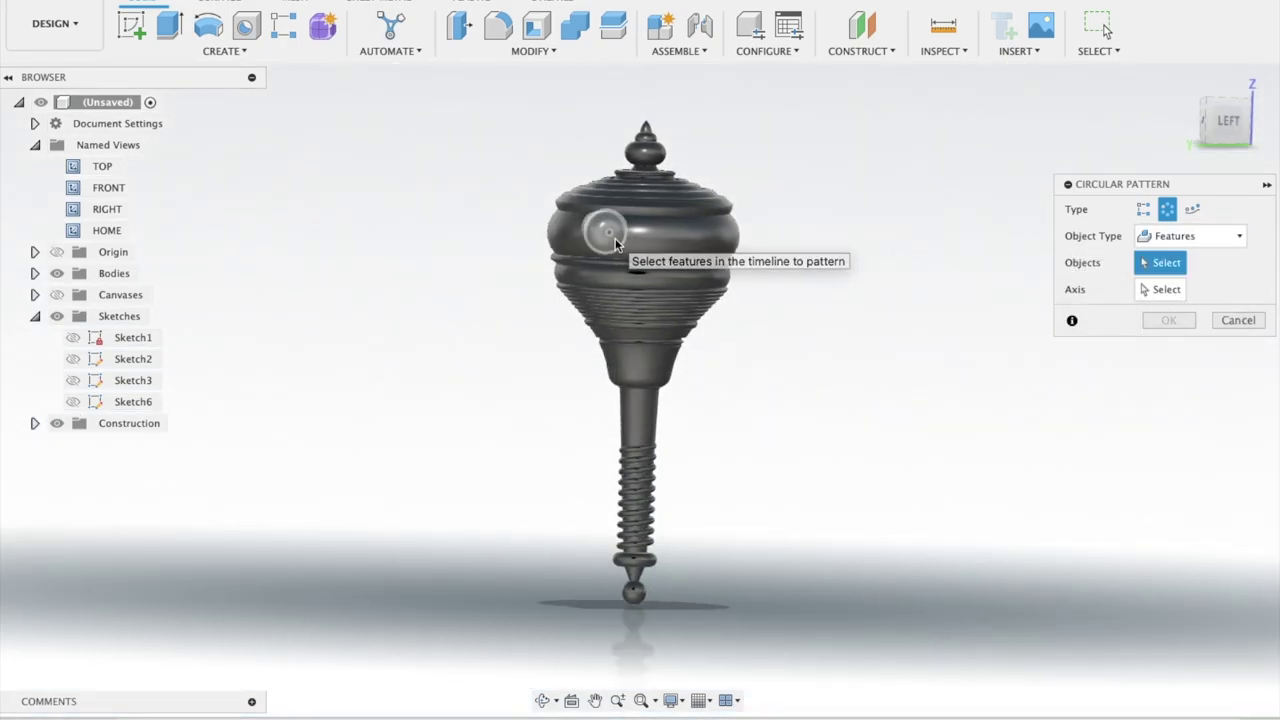
click(615, 238)
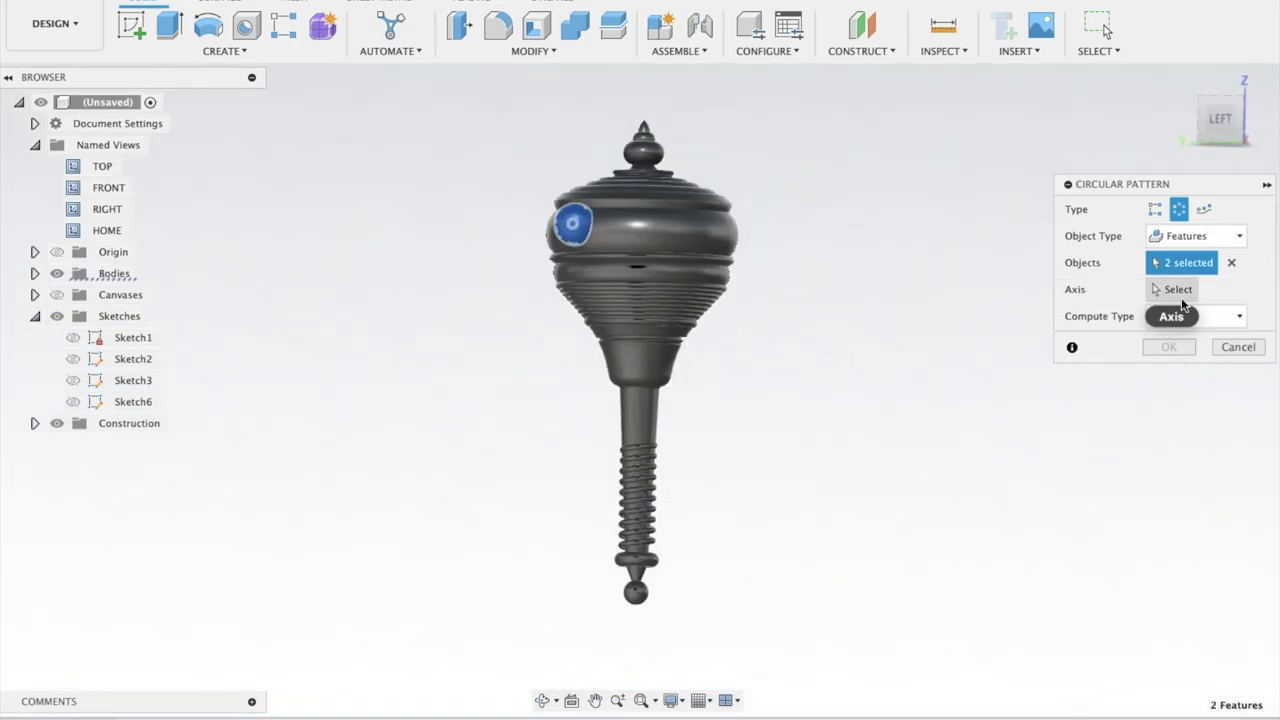
click(1170, 289)
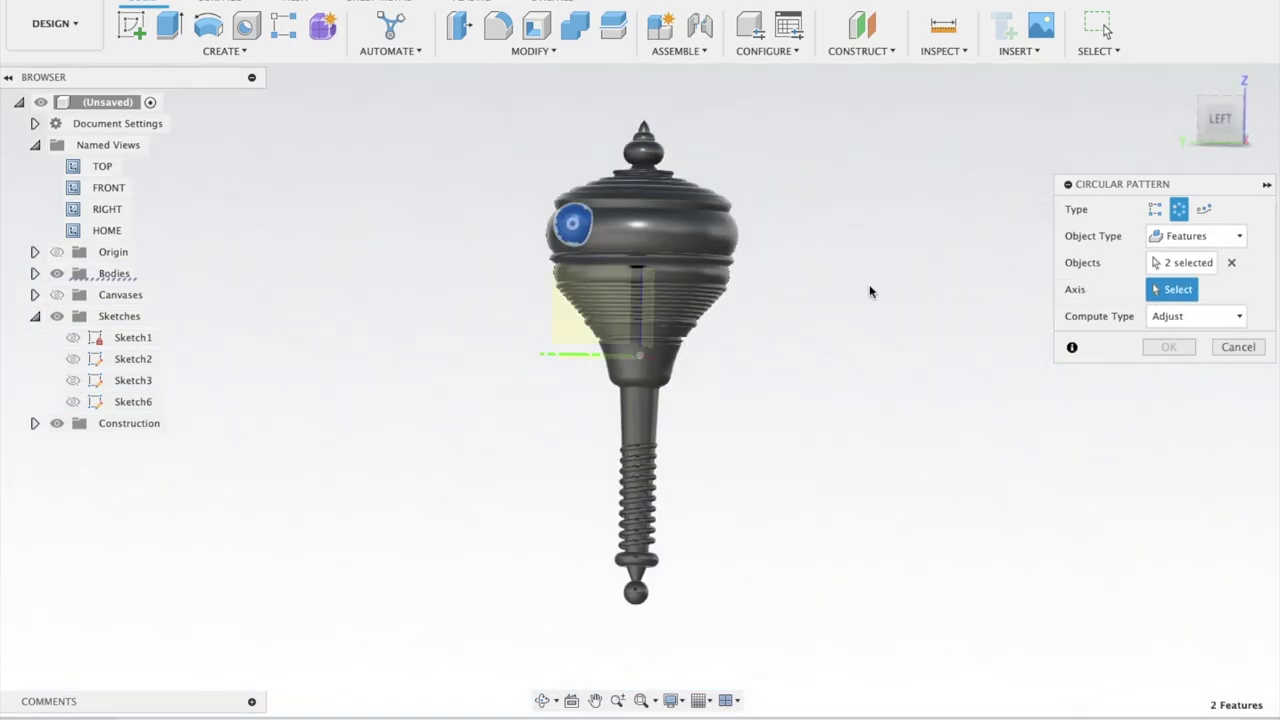
shift+middle_drag(869, 284, 643, 370)
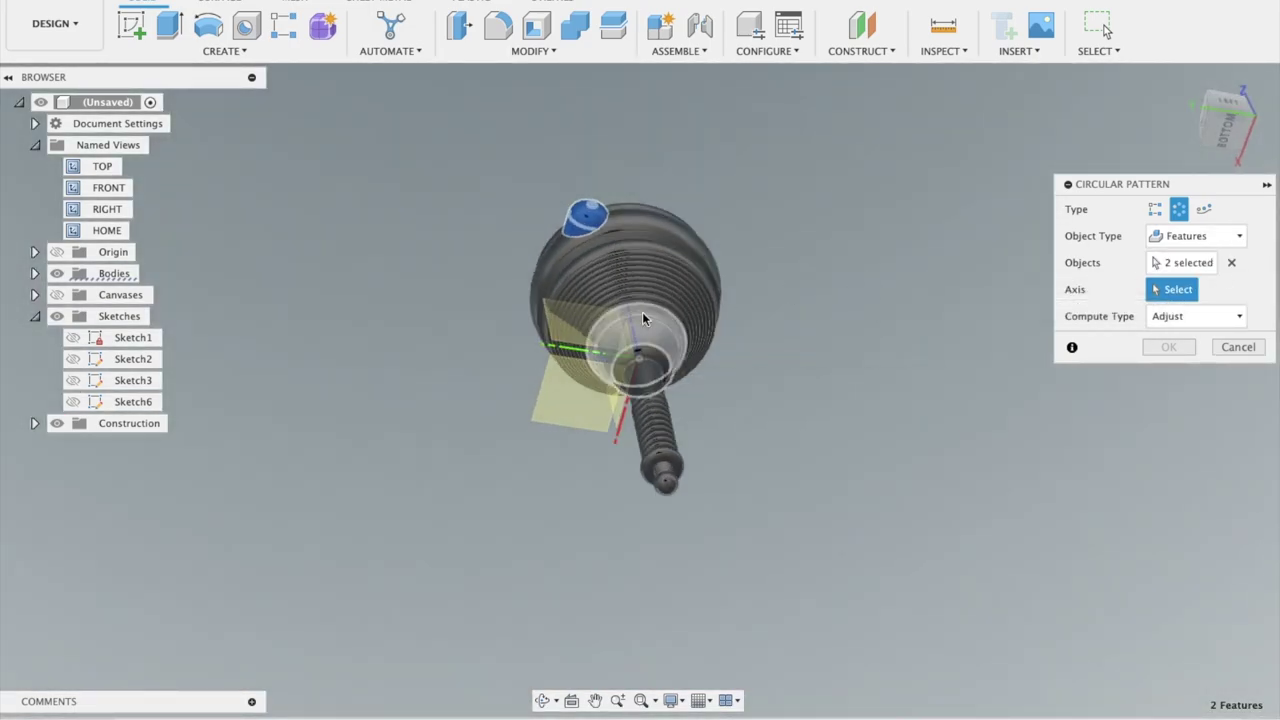
click(630, 258)
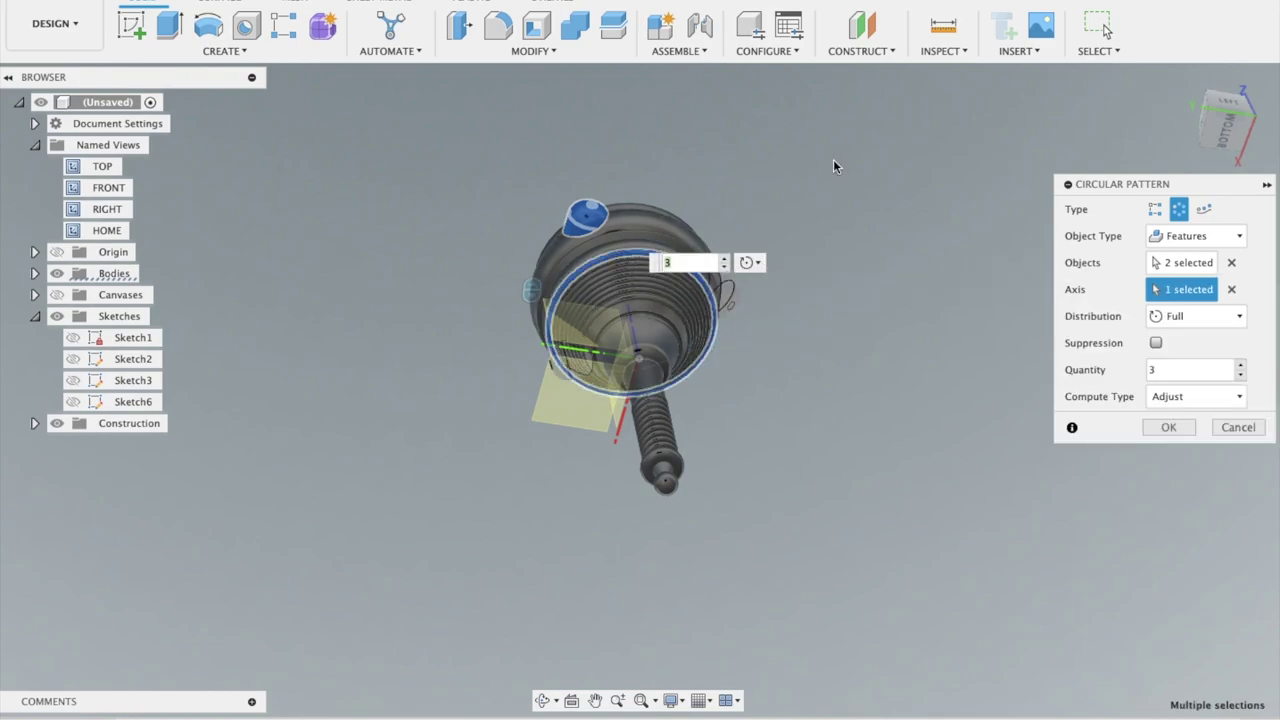
click(723, 258)
click(723, 258)
click(723, 258)
click(723, 258)
click(723, 258)
click(723, 258)
click(723, 258)
click(723, 258)
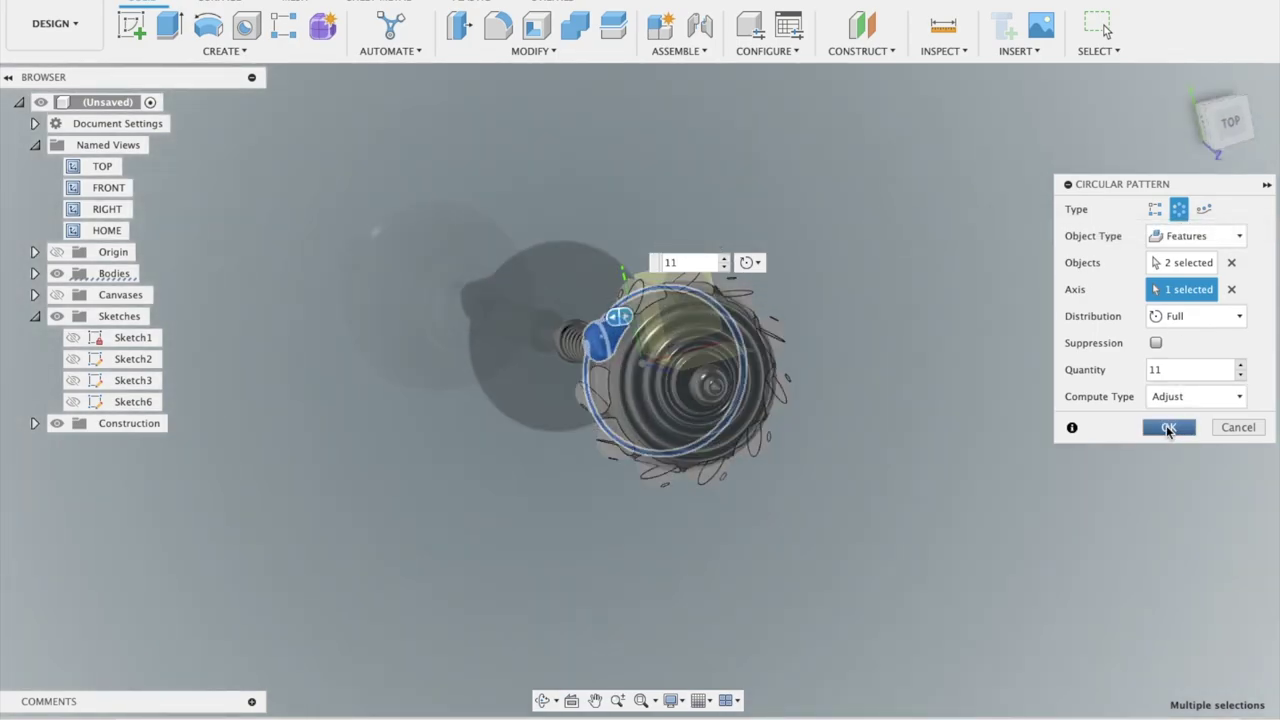
click(1168, 428)
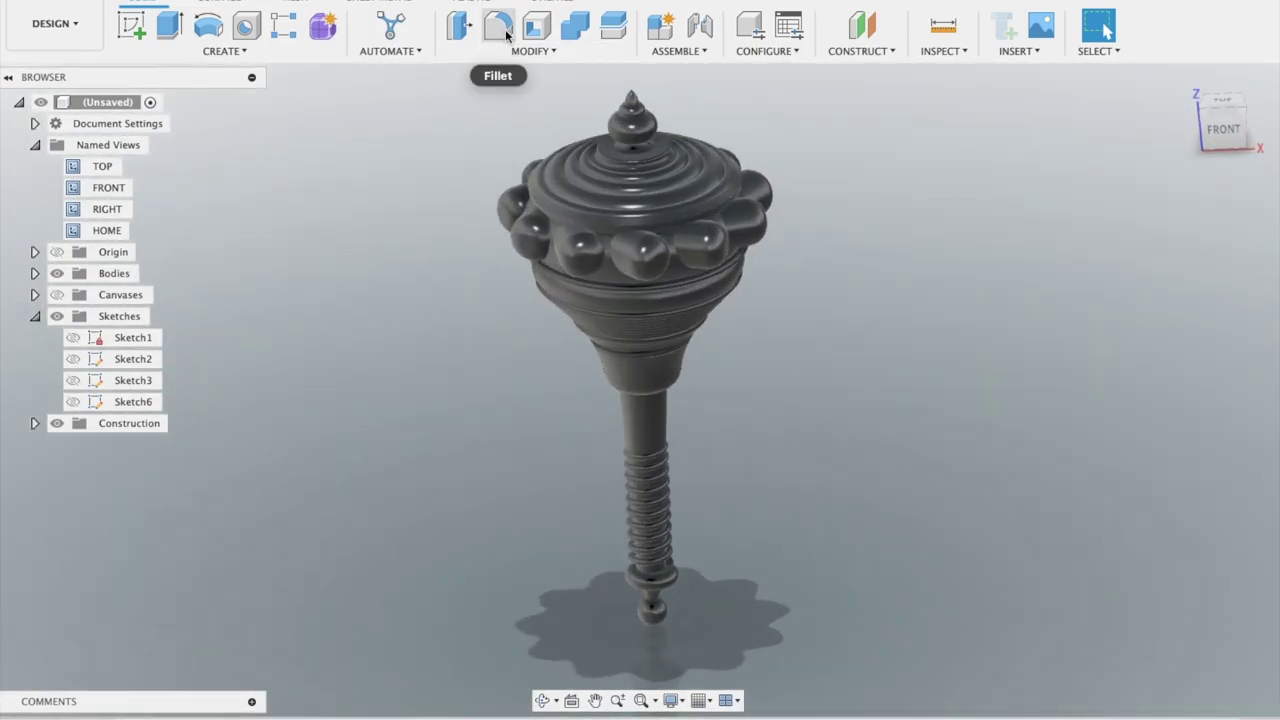
- Cancel a fillet on the knob edges, face the front, and begin an offset plane
click(498, 26)
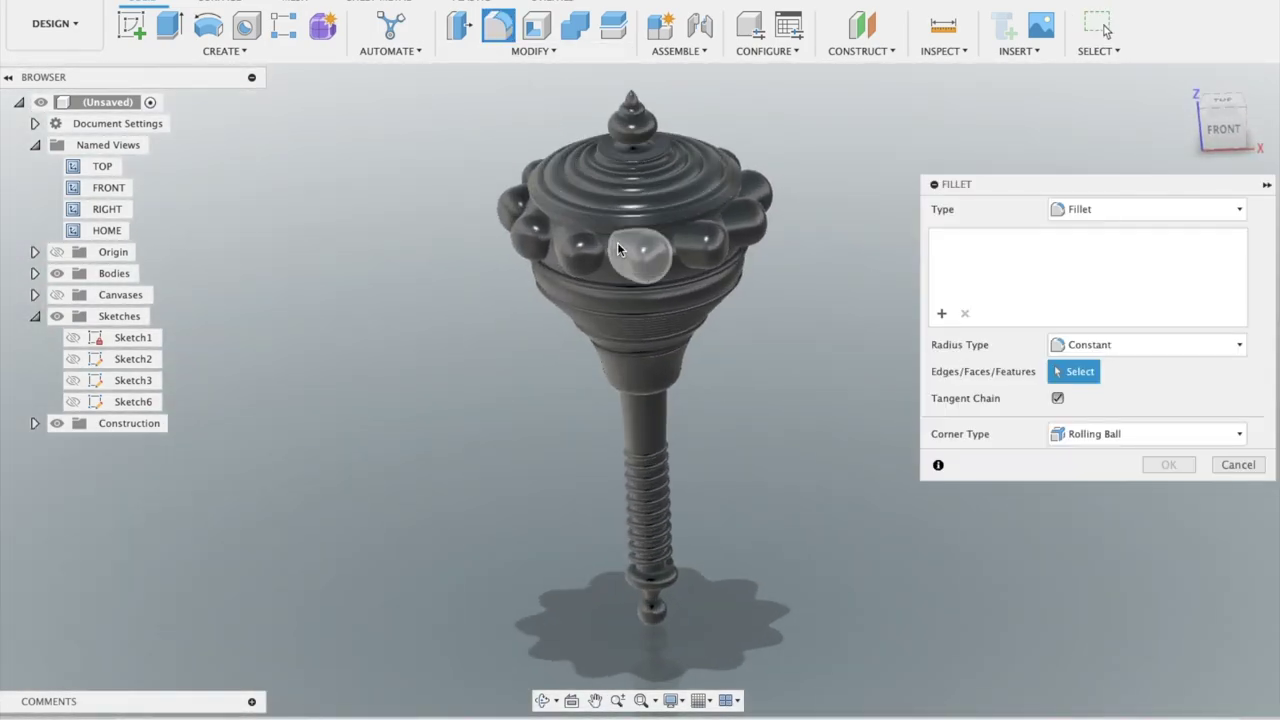
click(618, 249)
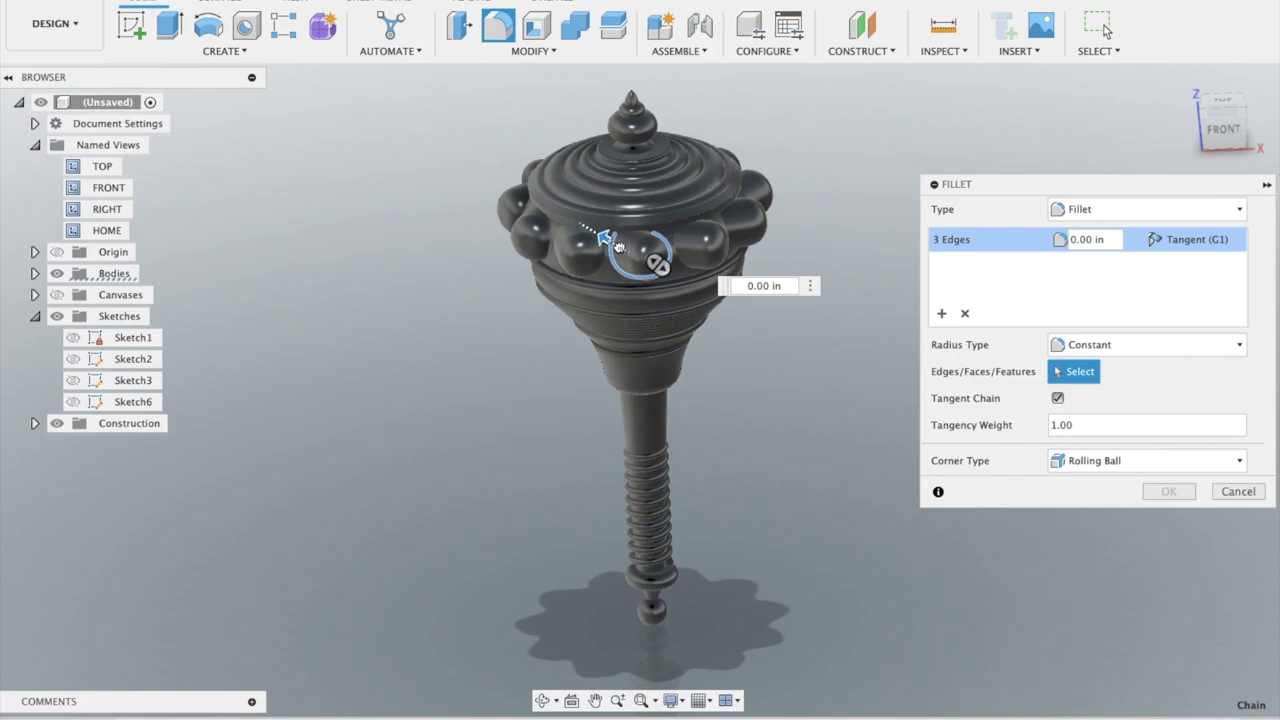
click(1249, 495)
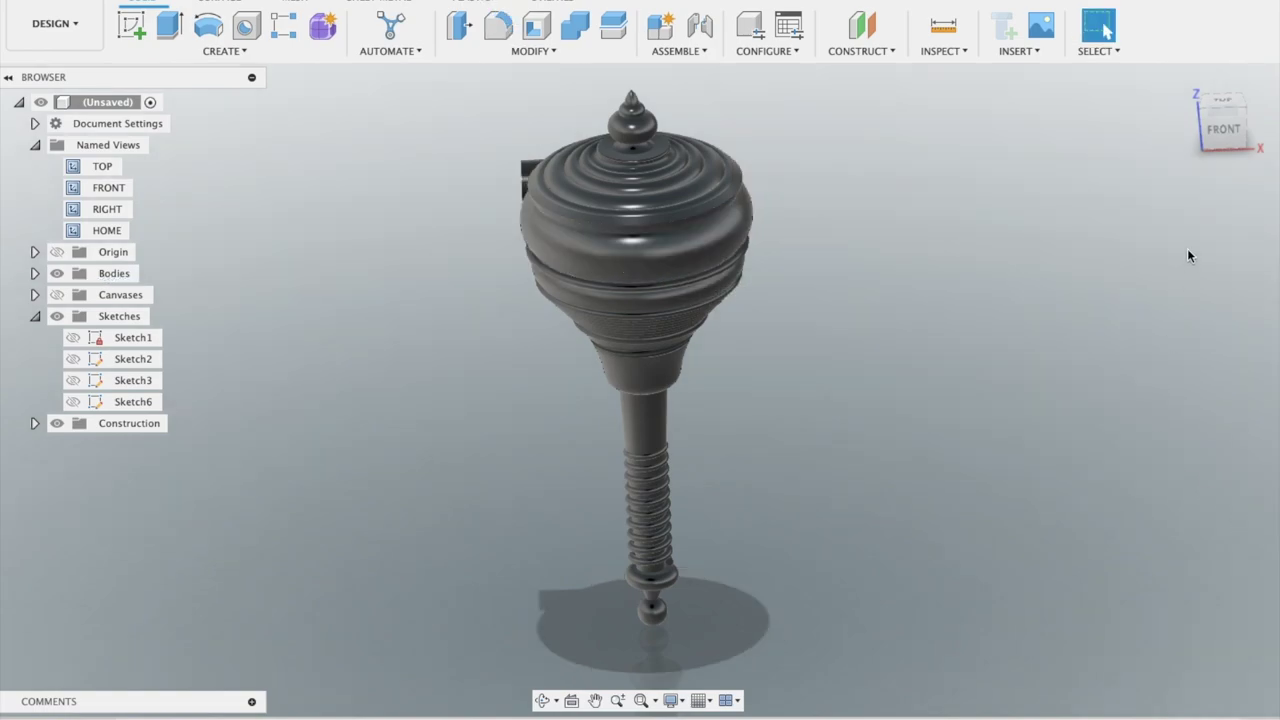
click(1223, 128)
click(862, 27)
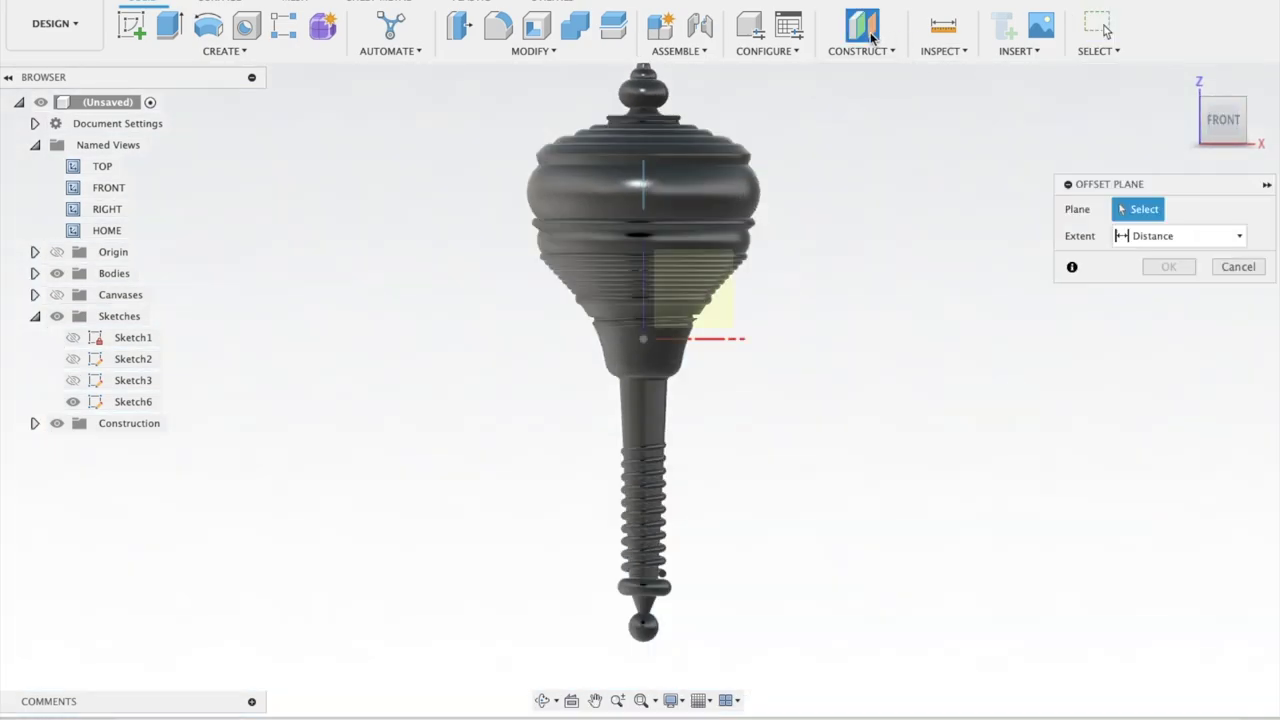
- Create a construction plane offset 1.60 in from the XZ plane
click(690, 279)
shift+middle_drag(839, 168, 715, 258)
drag(715, 258, 752, 253)
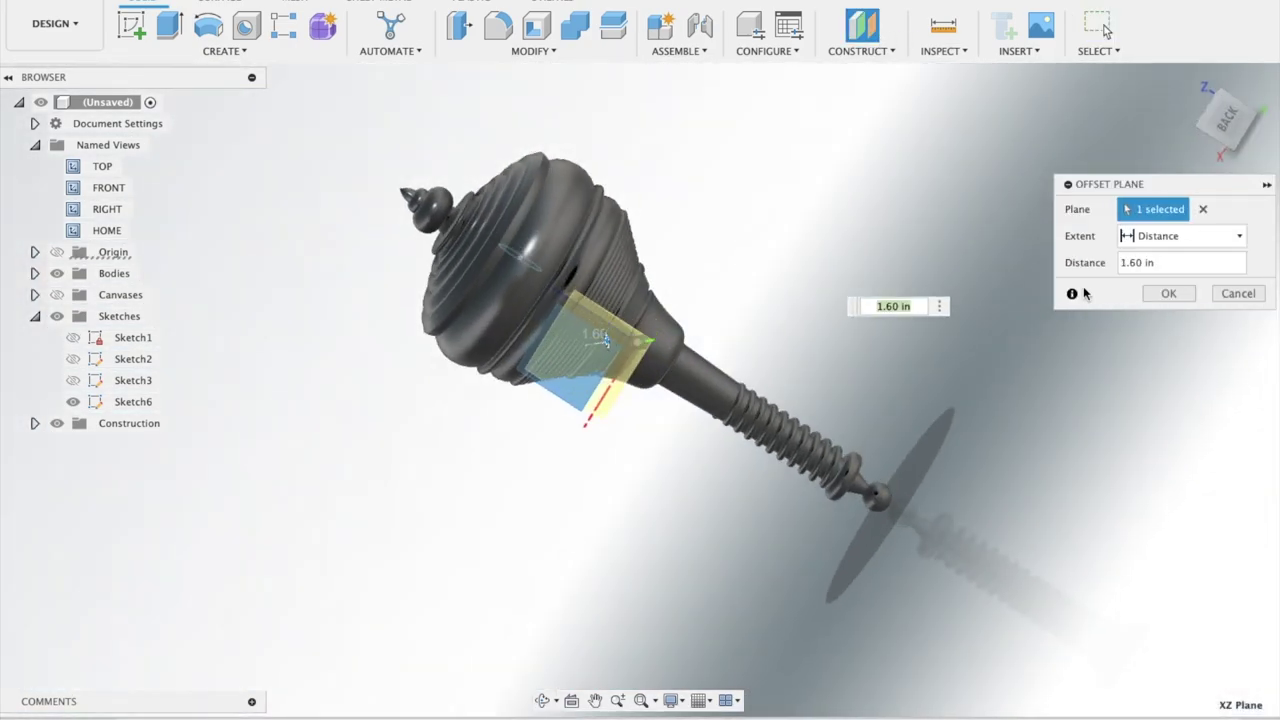
click(1168, 293)
- Start a new sketch on the offset plane, viewed from the back
click(1225, 132)
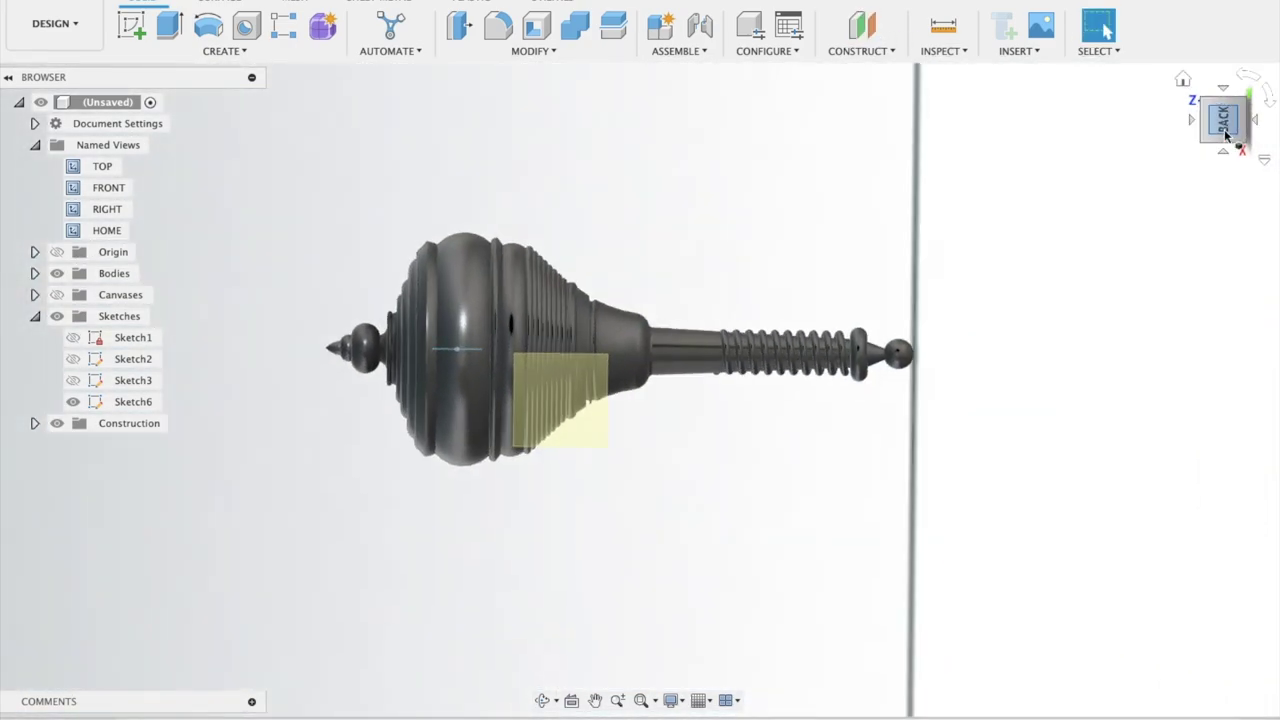
click(197, 50)
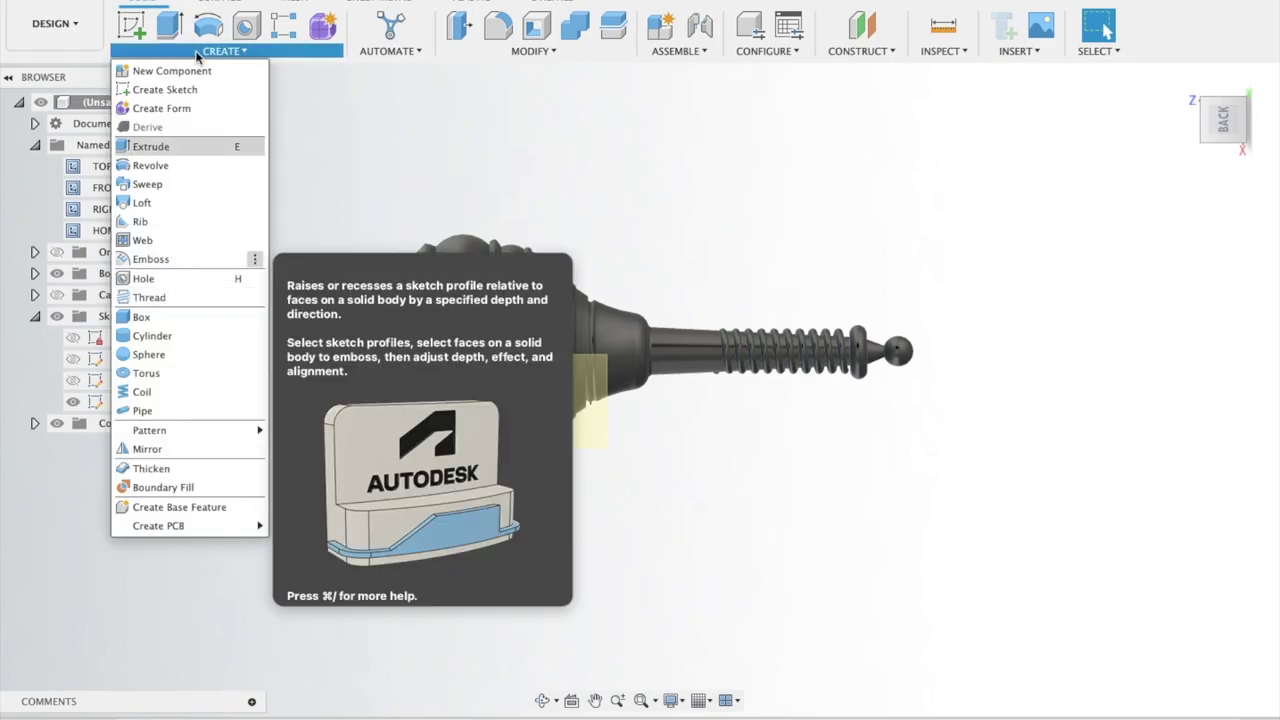
click(165, 89)
click(540, 390)
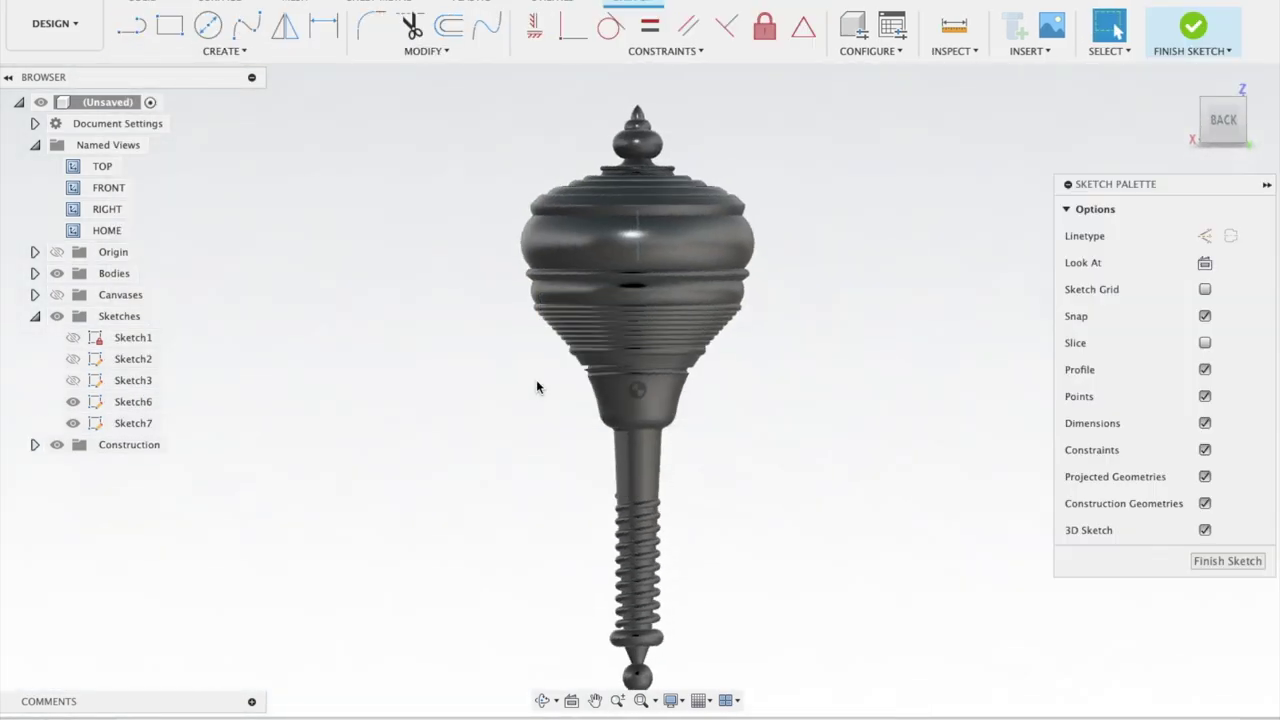
- Draw a vertical slot about 0.625 in long and 0.259 in wide over the bulb
click(193, 50)
click(300, 127)
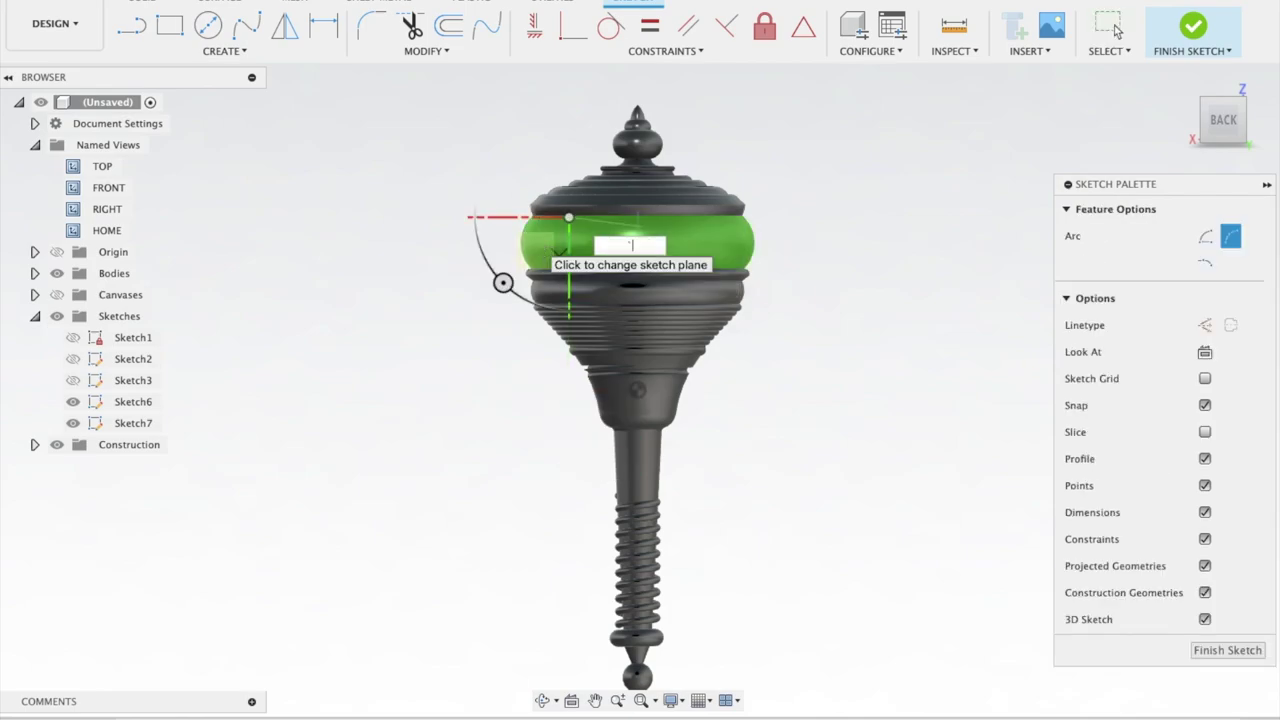
key(Escape)
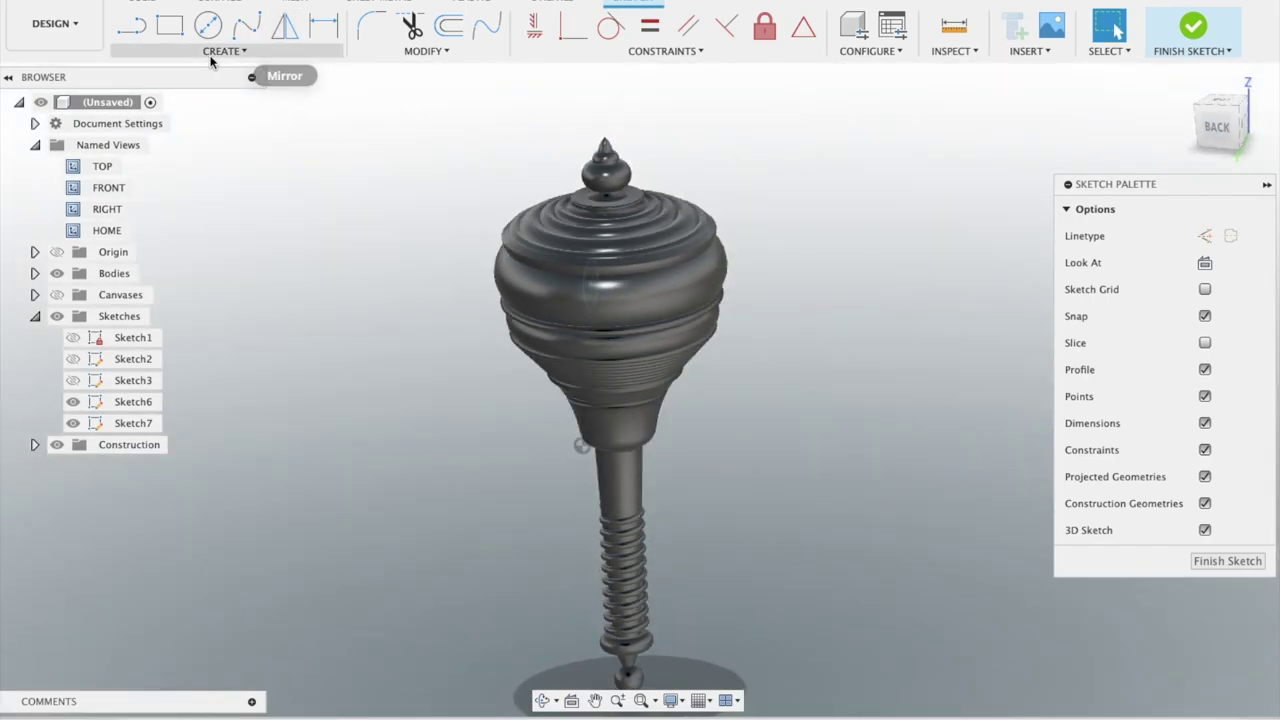
click(218, 56)
click(325, 180)
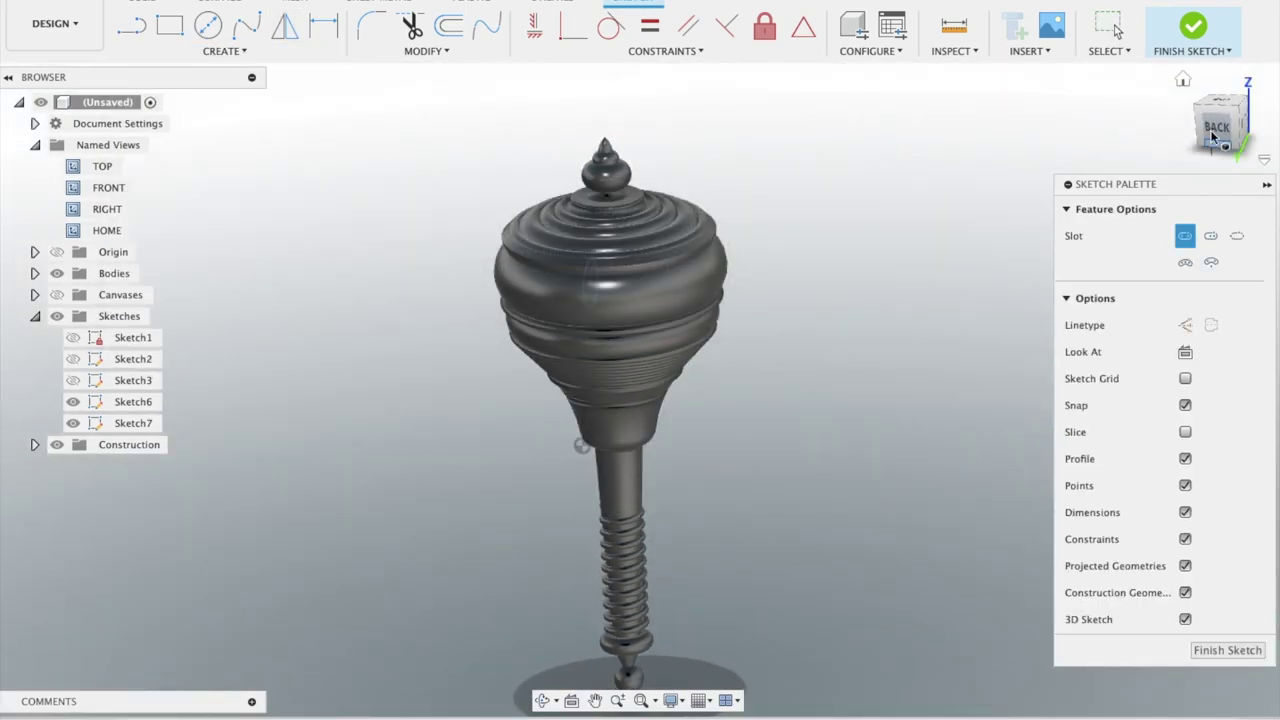
click(1213, 137)
click(549, 274)
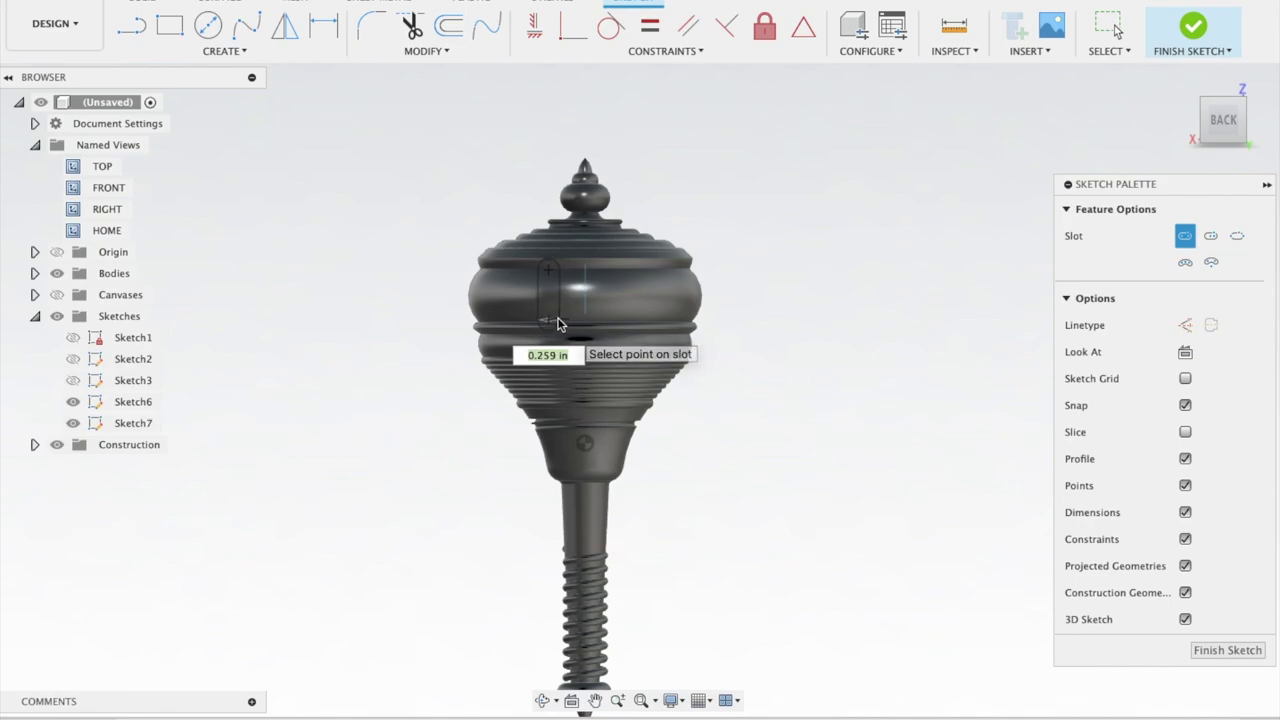
click(558, 323)
shift+middle_drag(766, 214, 998, 83)
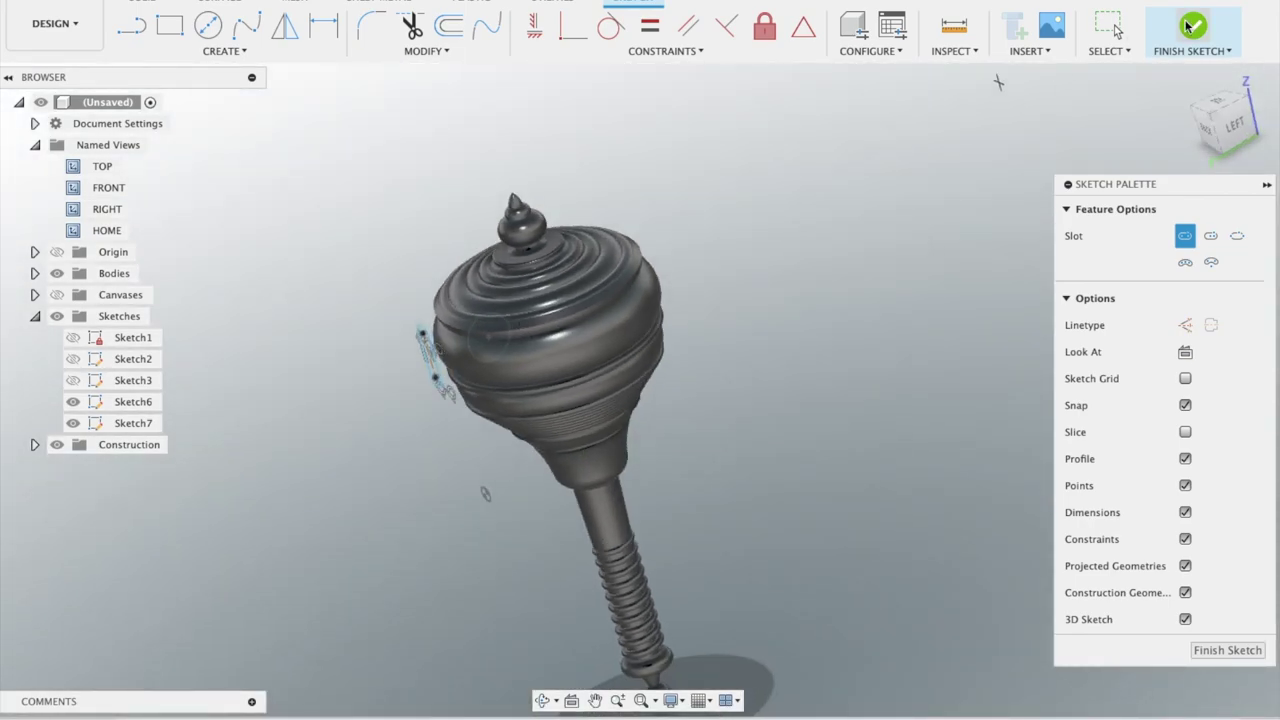
click(1188, 26)
- Extrude the slot profile 0.30 in as a New Body raised from the bulb
key(e)
click(500, 320)
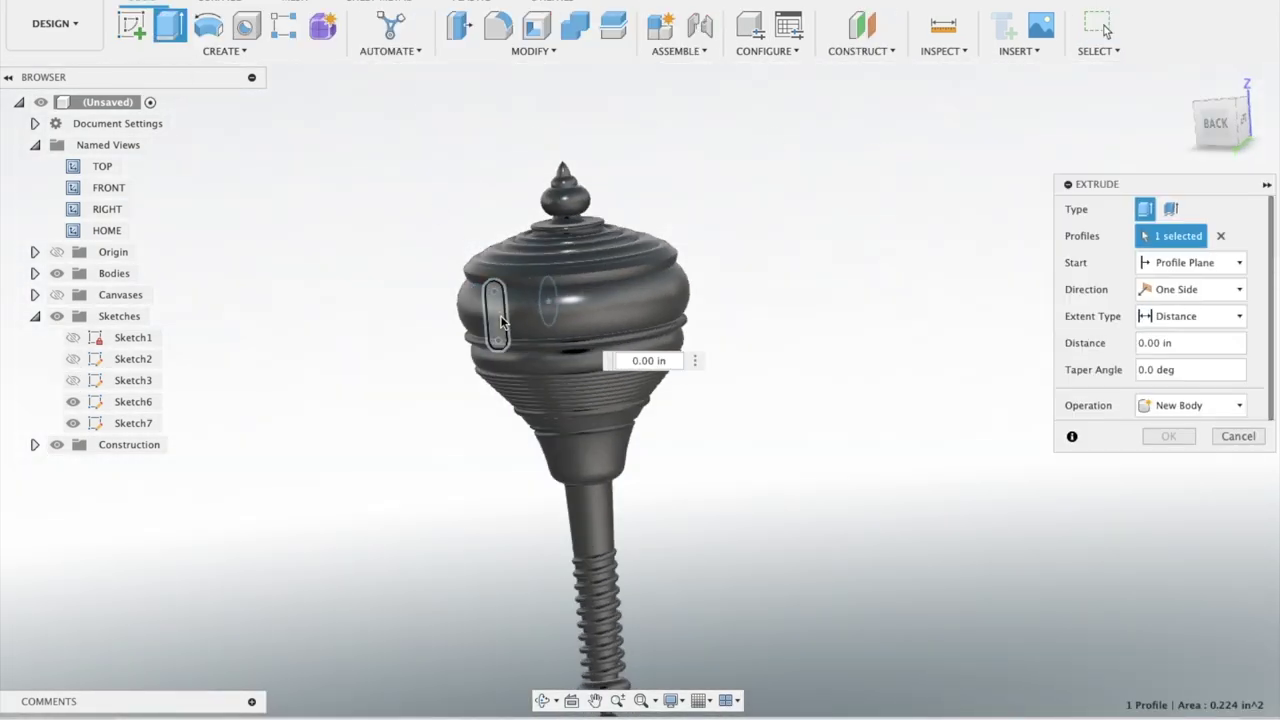
shift+middle_drag(500, 320, 800, 209)
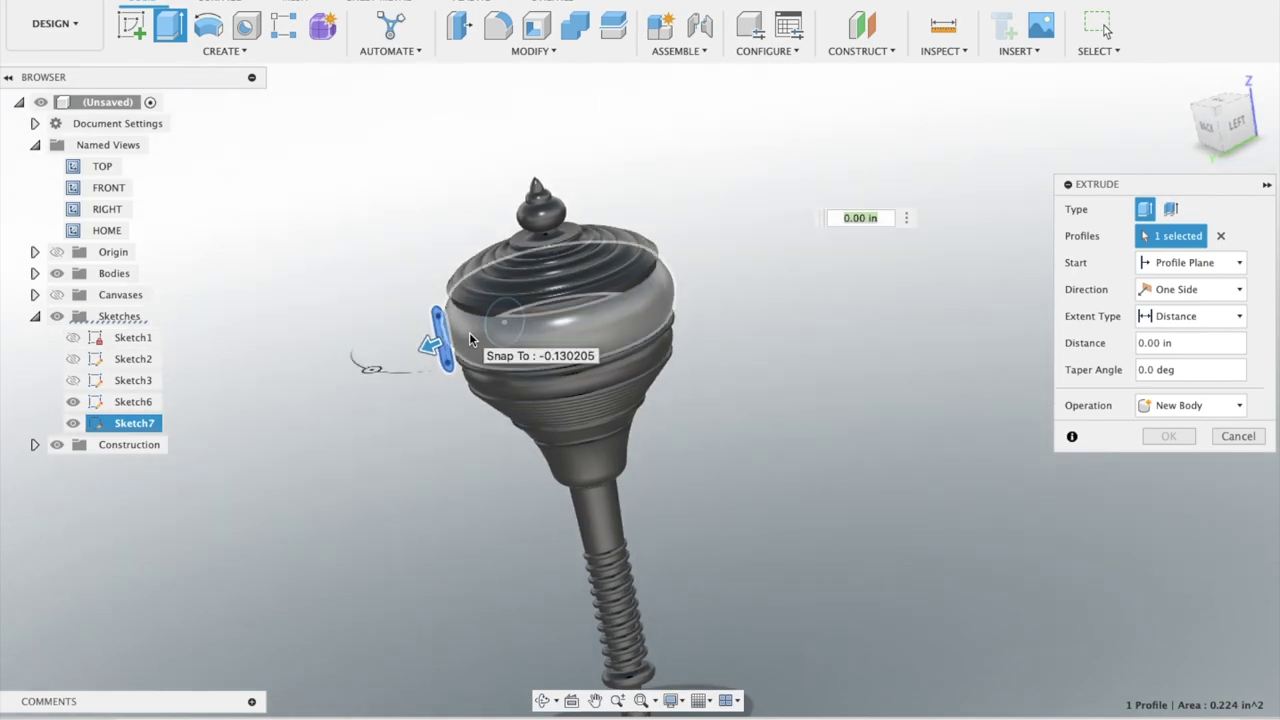
drag(432, 345, 444, 347)
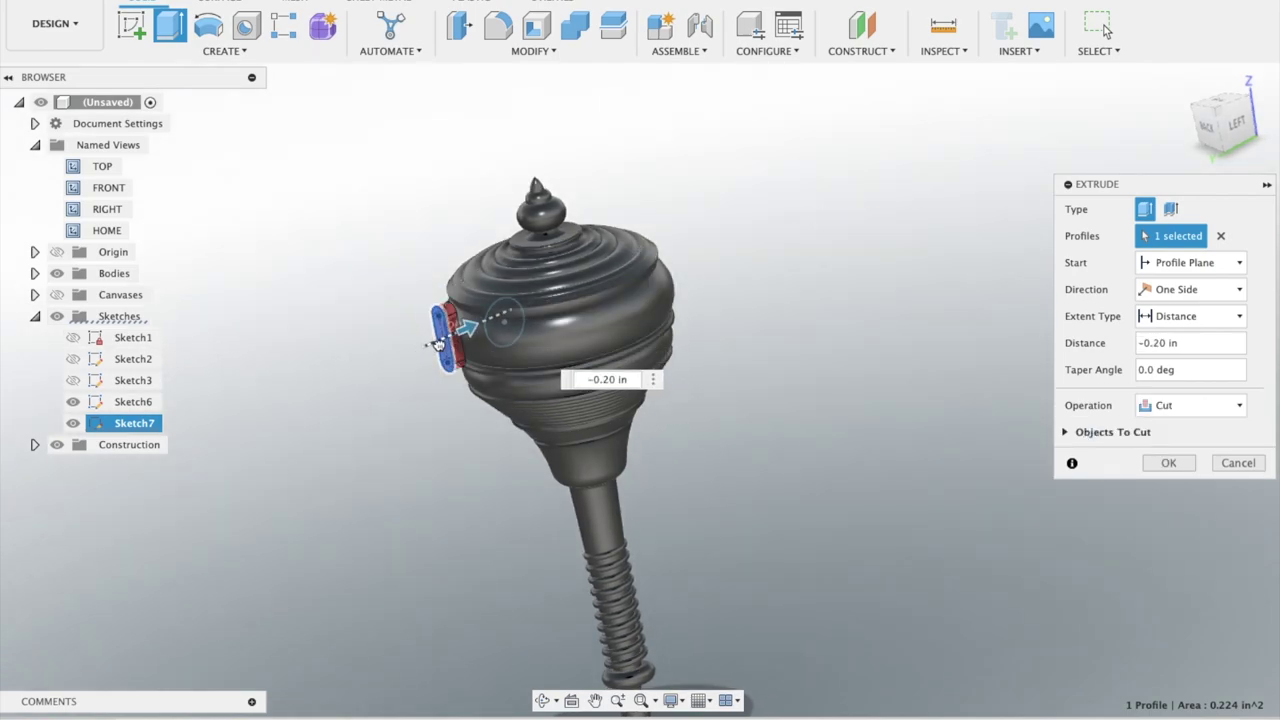
shift+middle_drag(444, 347, 788, 340)
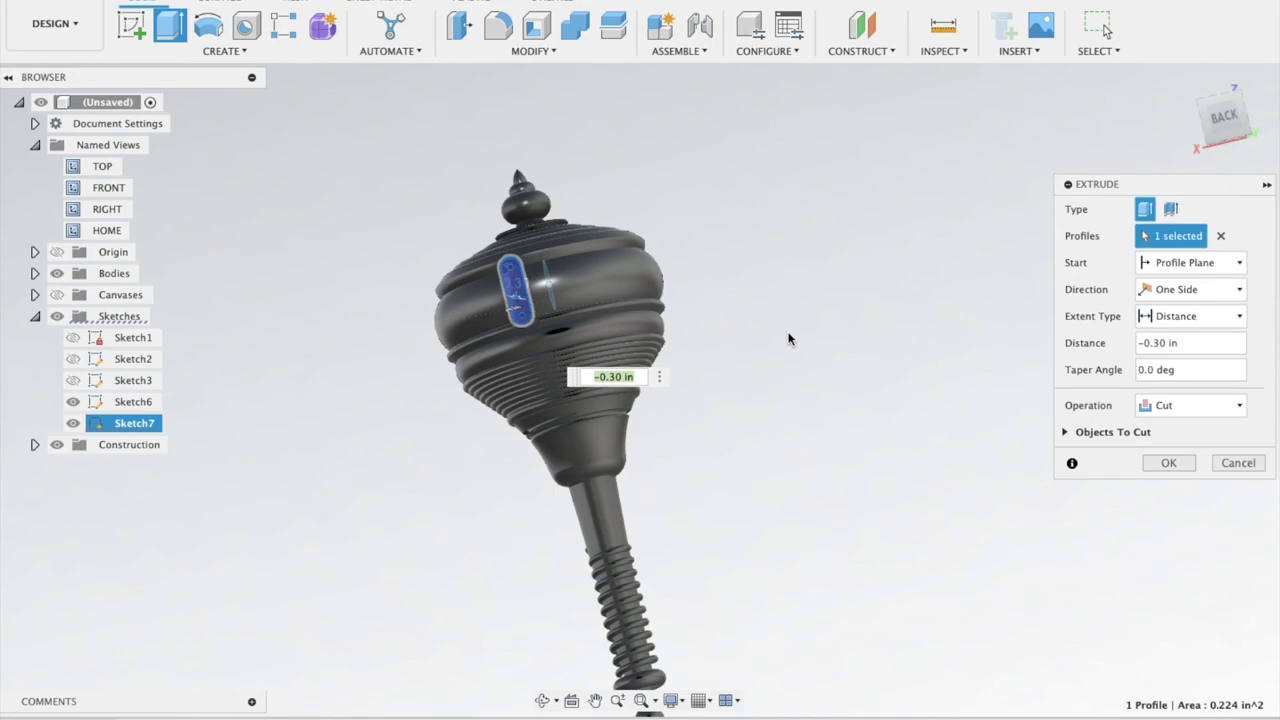
click(1190, 405)
click(1180, 486)
shift+middle_drag(941, 340, 940, 302)
click(1166, 436)
- Fillet the slot panel's edges to round them
key(f)
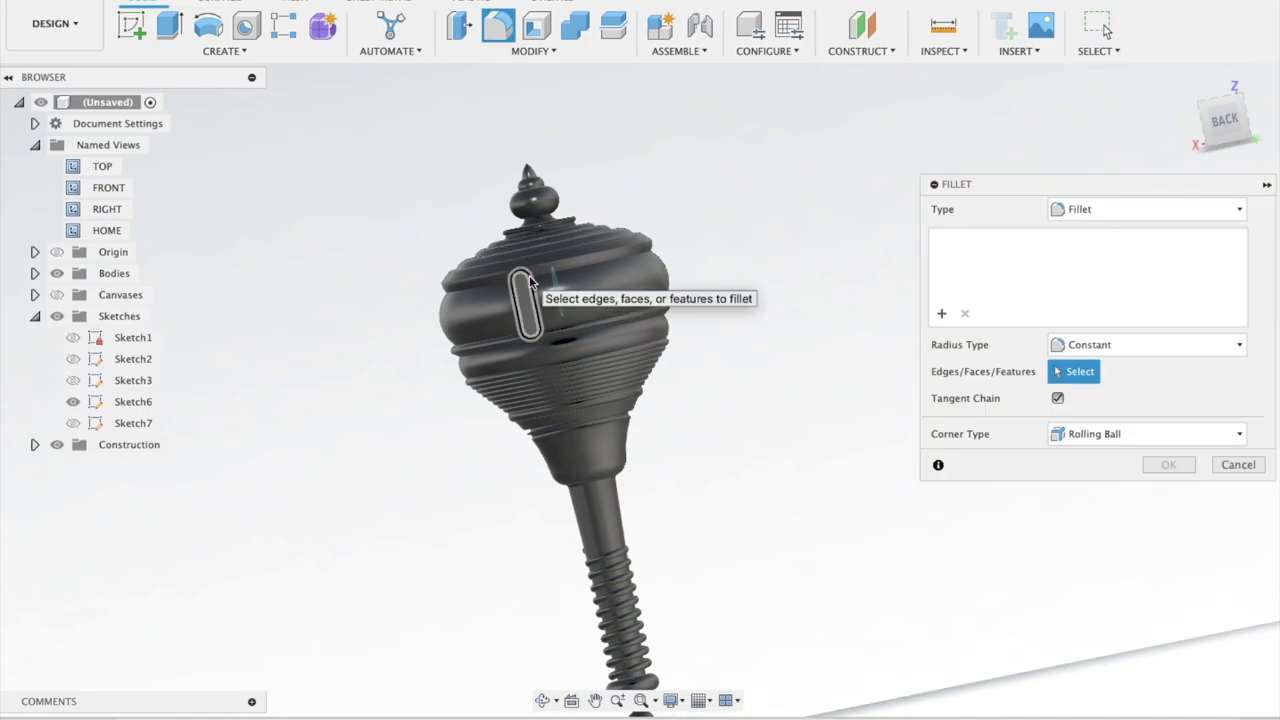
click(520, 295)
shift+middle_drag(691, 206, 507, 297)
drag(487, 300, 487, 306)
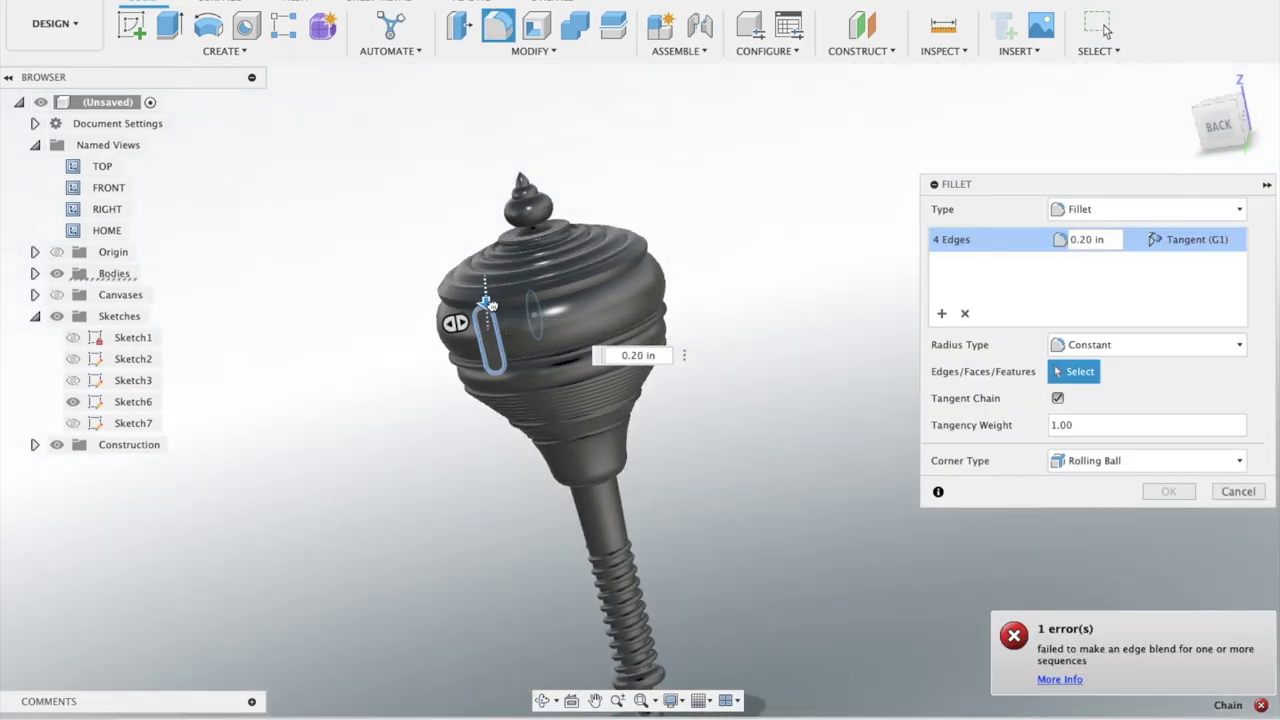
key(Return)
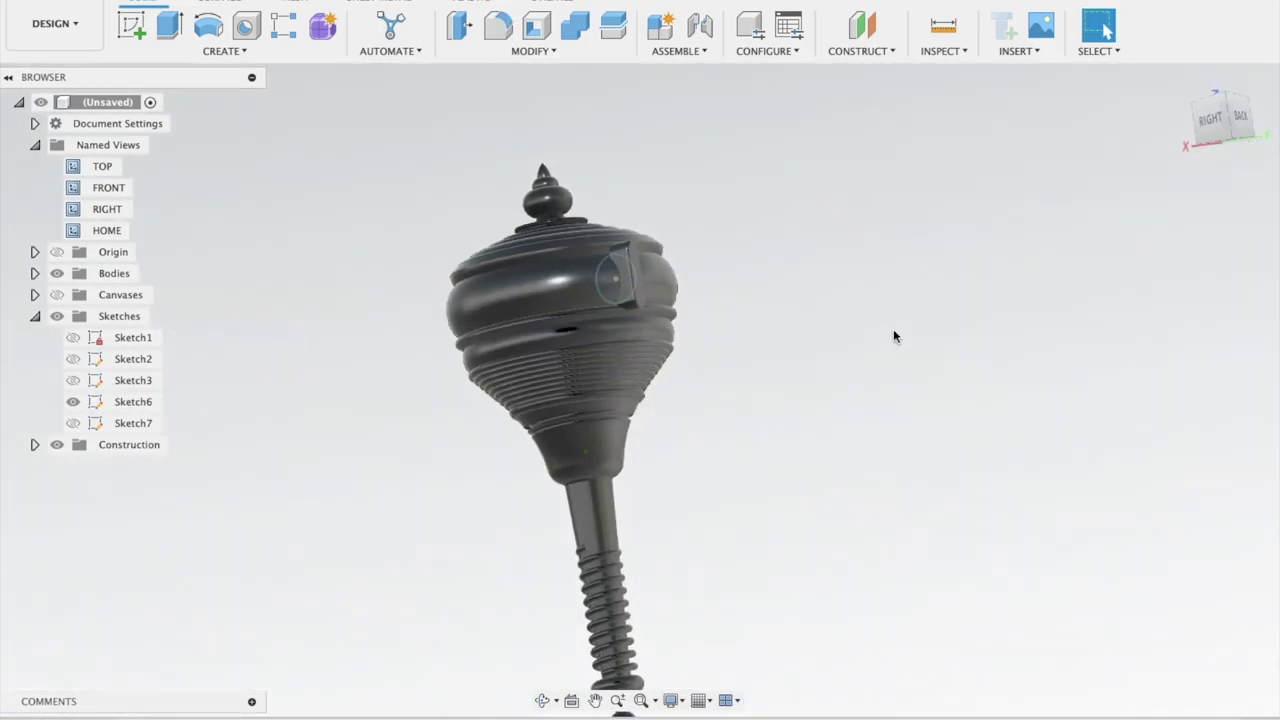
click(190, 50)
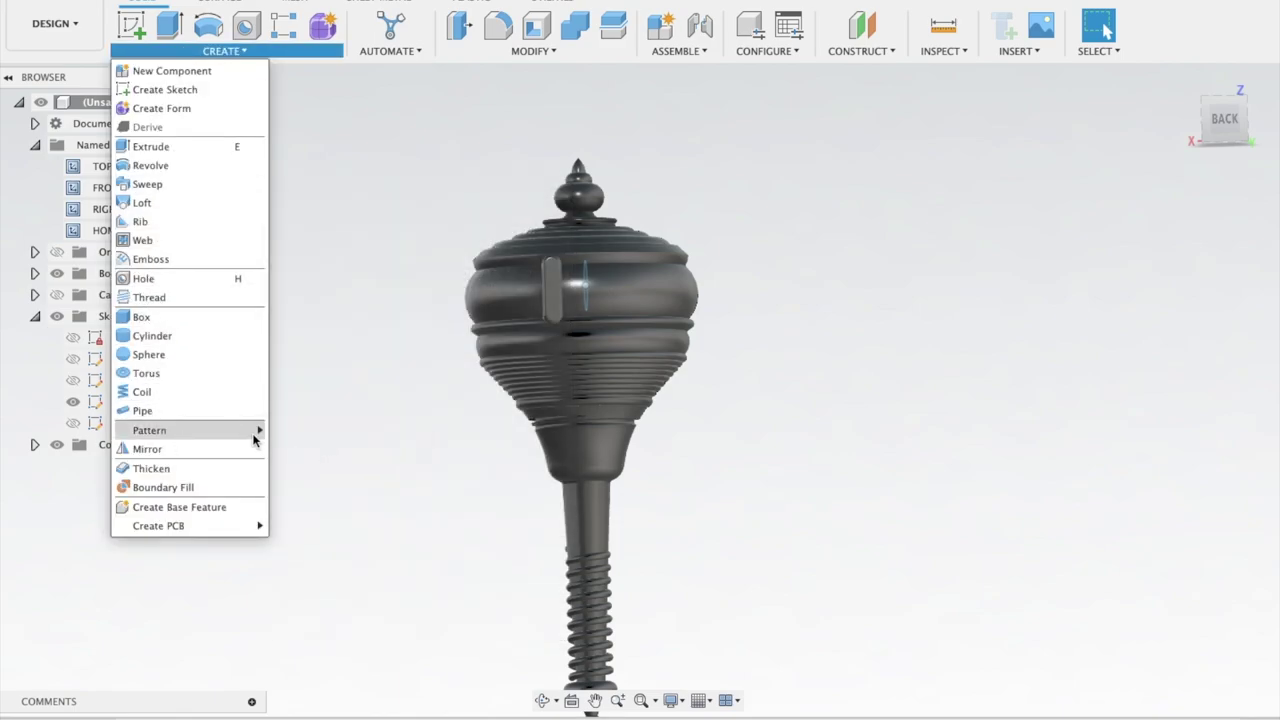
- Start a circular pattern of the slot feature around the bulb's circular edge
click(323, 449)
click(551, 290)
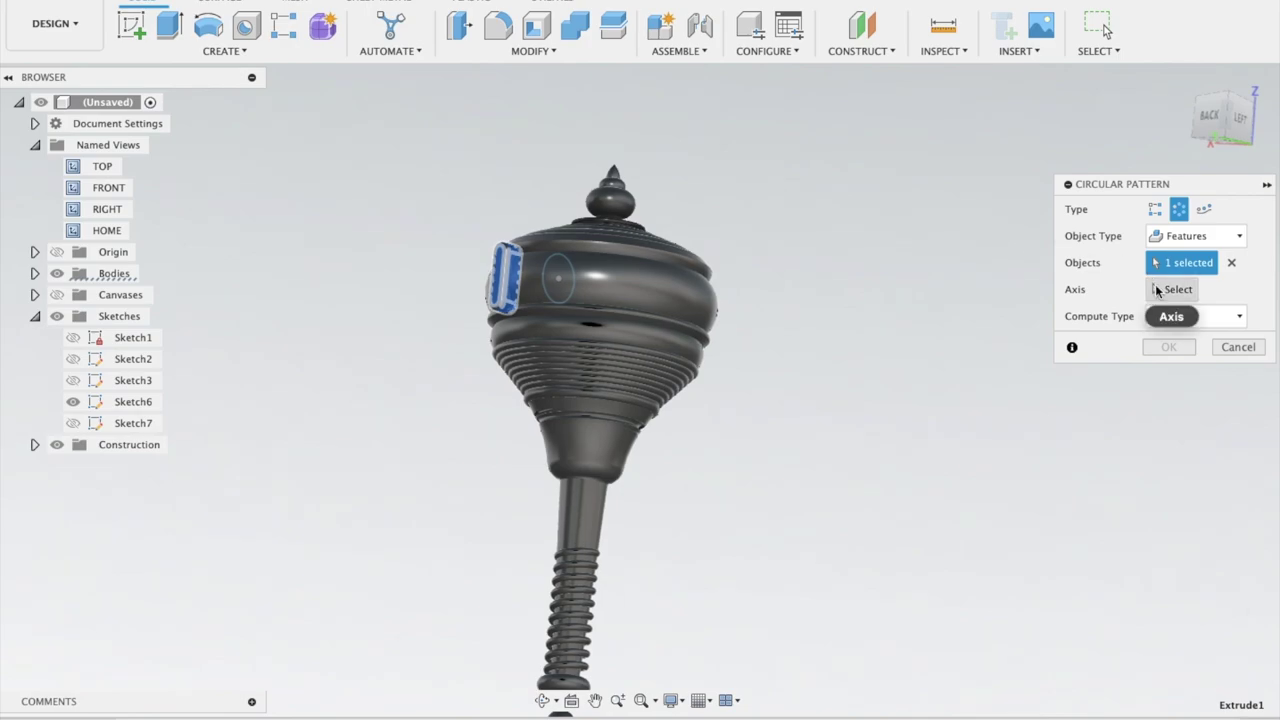
click(1172, 289)
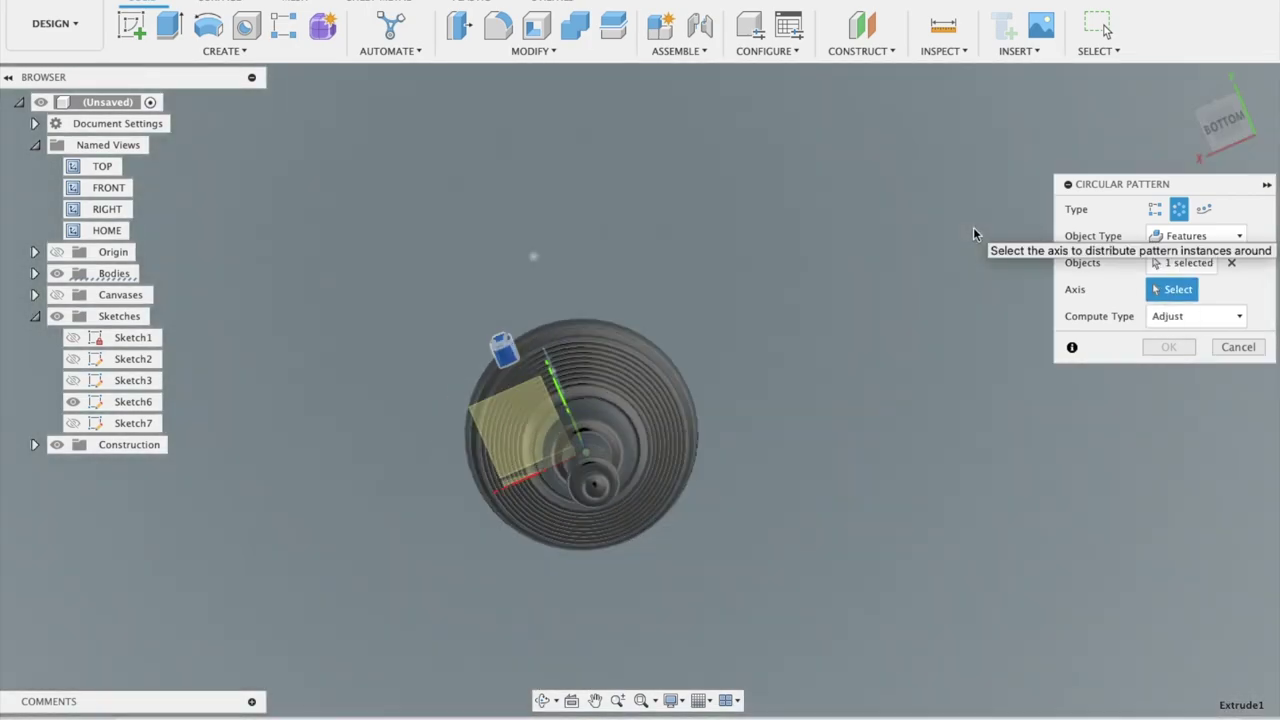
click(610, 336)
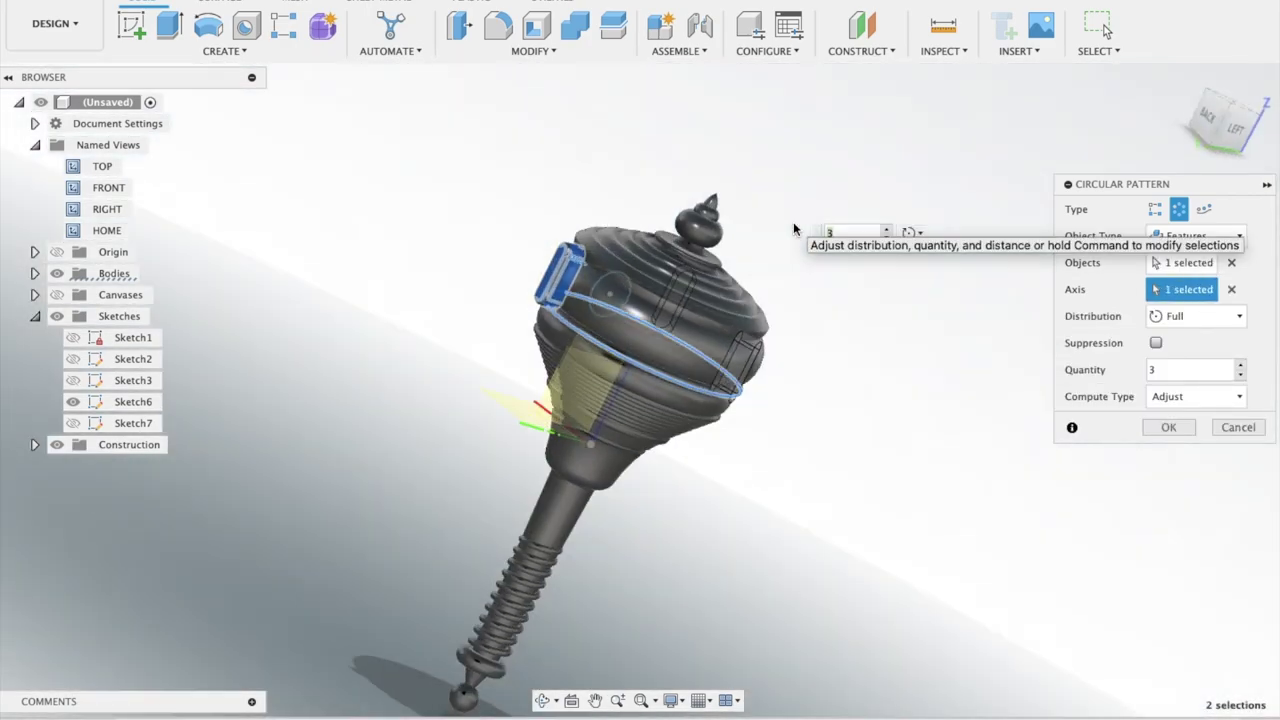
- Set the pattern quantity to 23 and confirm the ring of slot tabs
click(1242, 366)
click(1242, 366)
click(1242, 366)
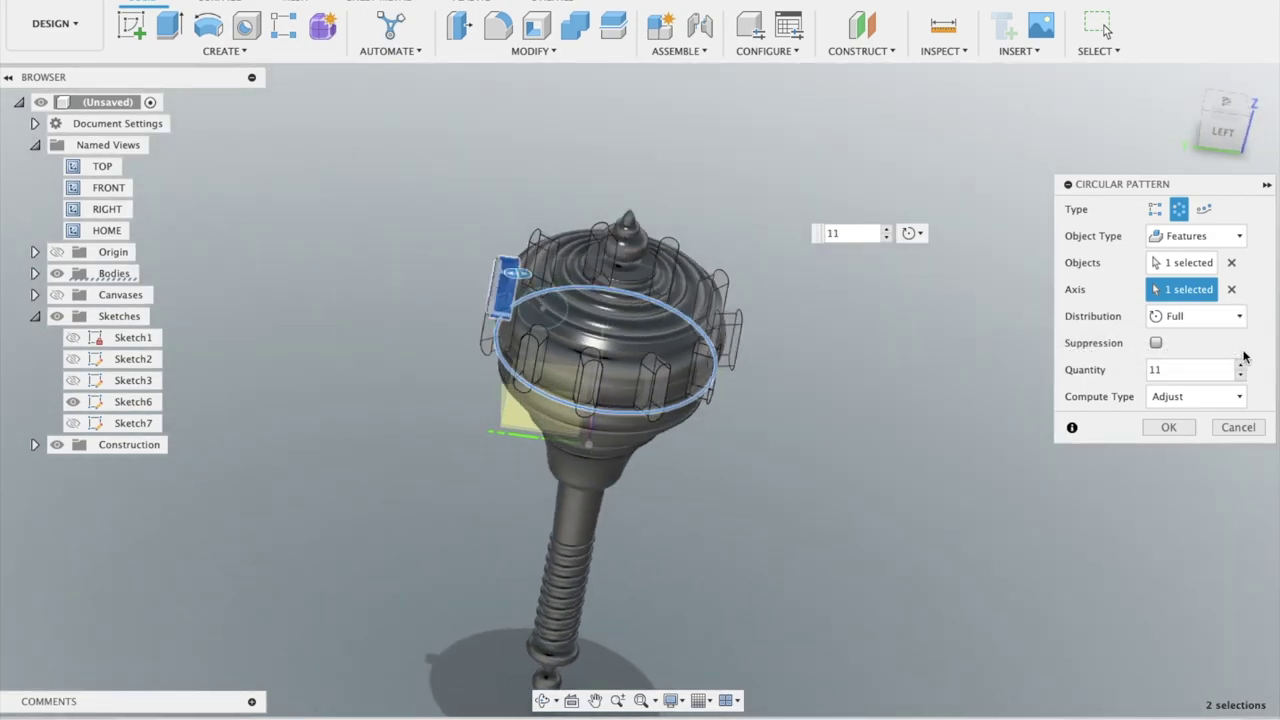
click(1242, 366)
click(1242, 366)
click(1242, 366)
double_click(1240, 366)
double_click(1240, 366)
click(1240, 366)
double_click(1240, 366)
double_click(1240, 366)
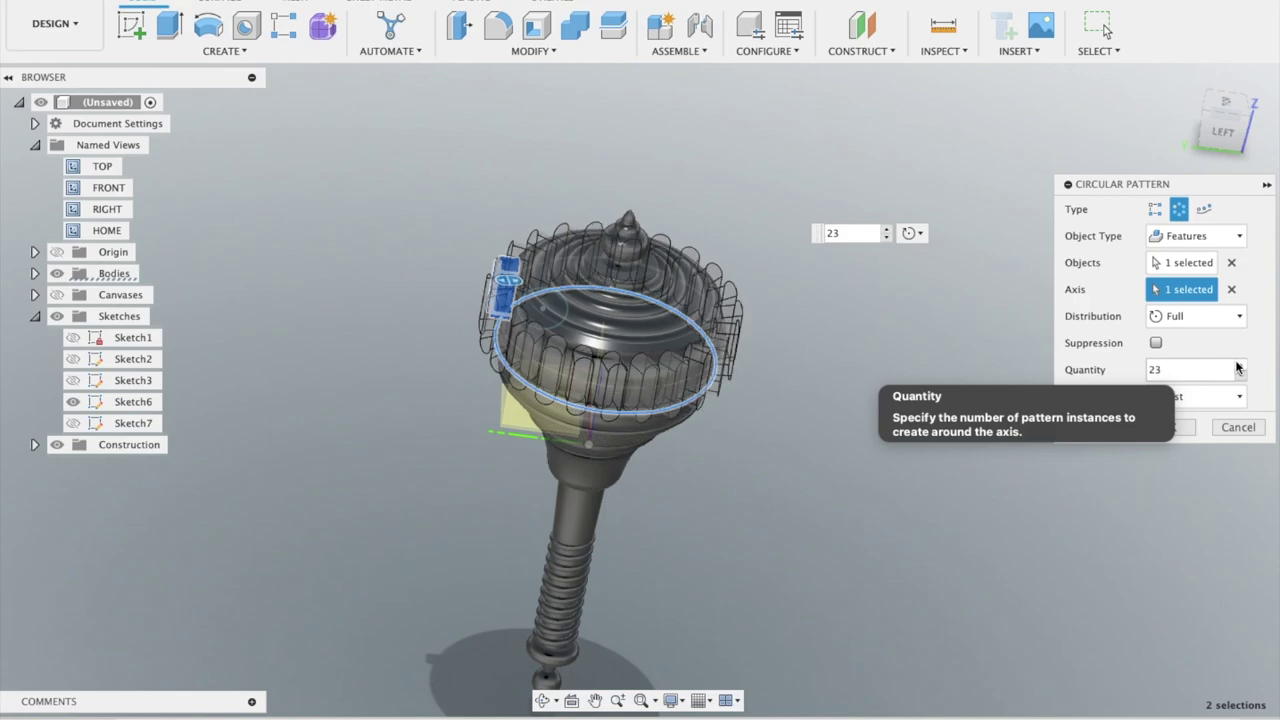
click(1186, 429)
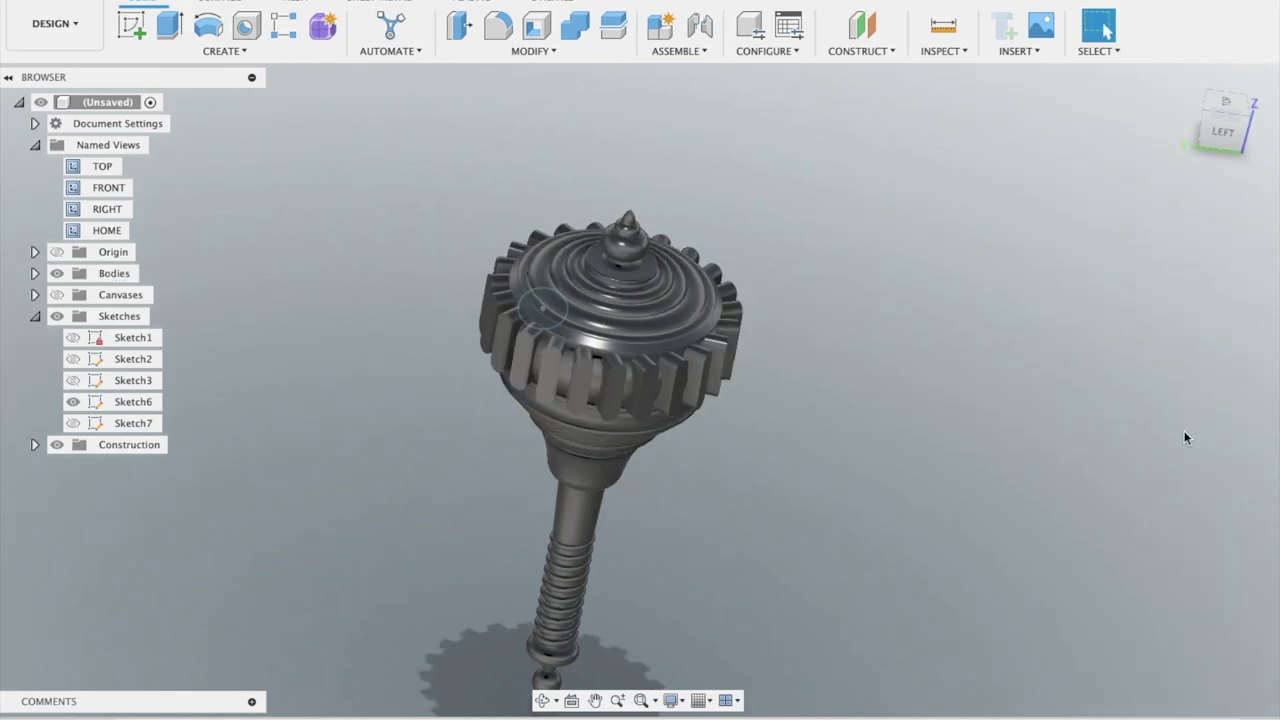
shift+middle_drag(955, 388, 950, 357)
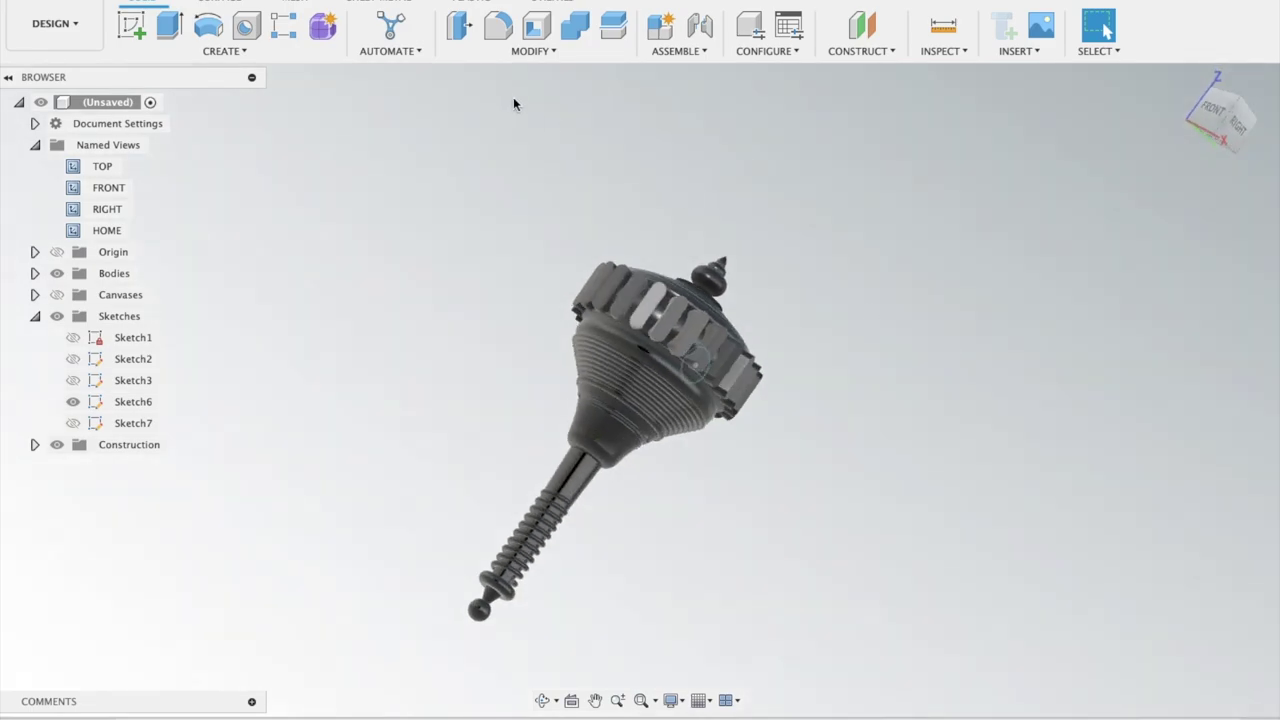
click(230, 51)
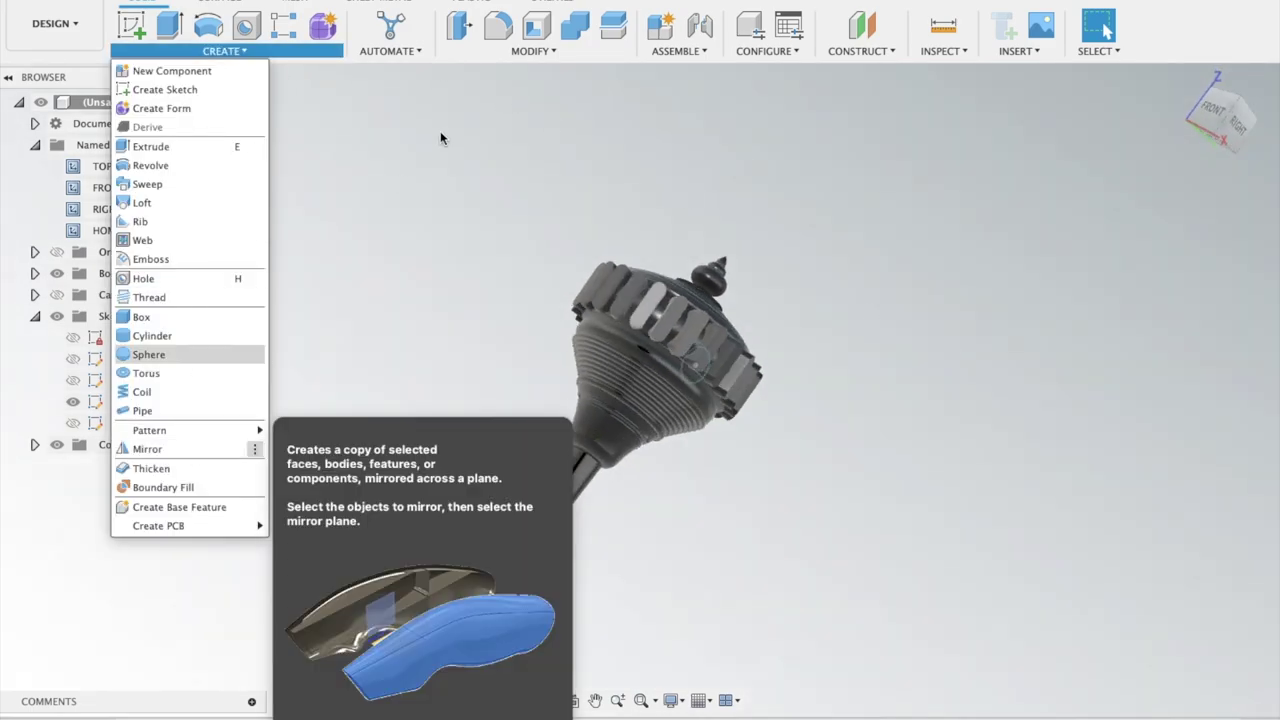
click(512, 55)
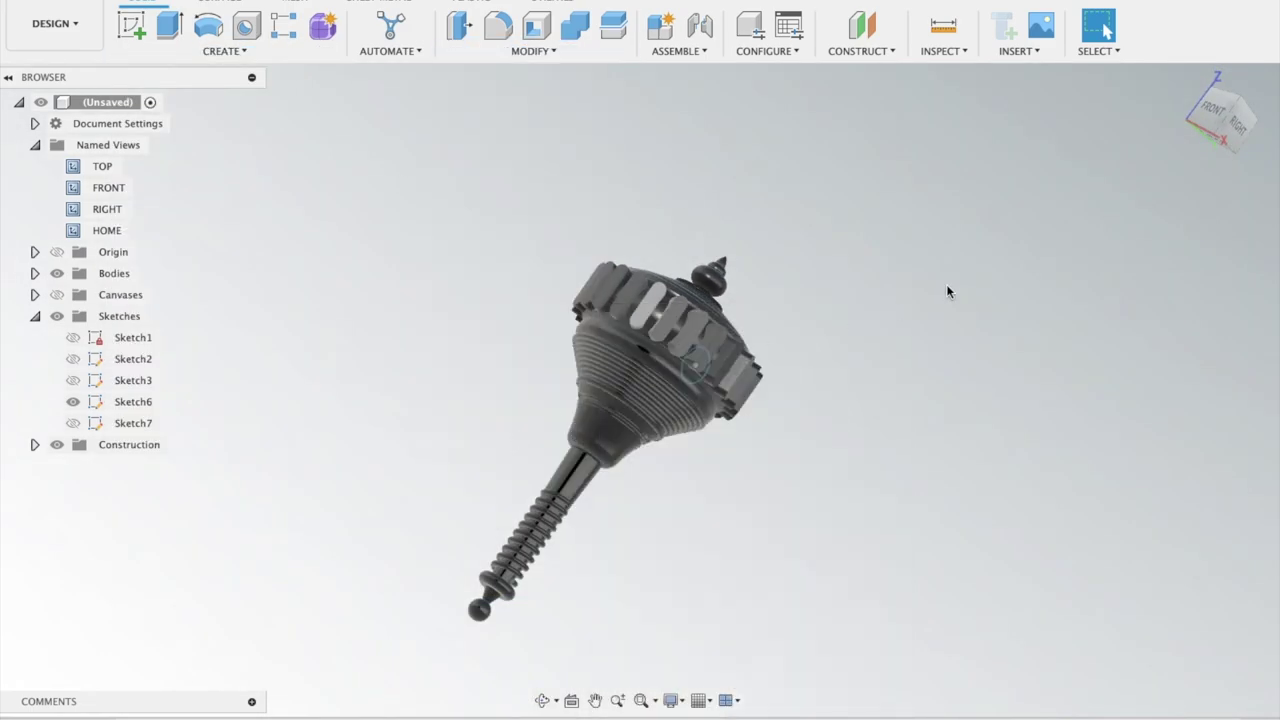
key(a)
- Apply Gold - Polished from Metal > Gold to the whole mace
scroll(1001, 498, down, 2)
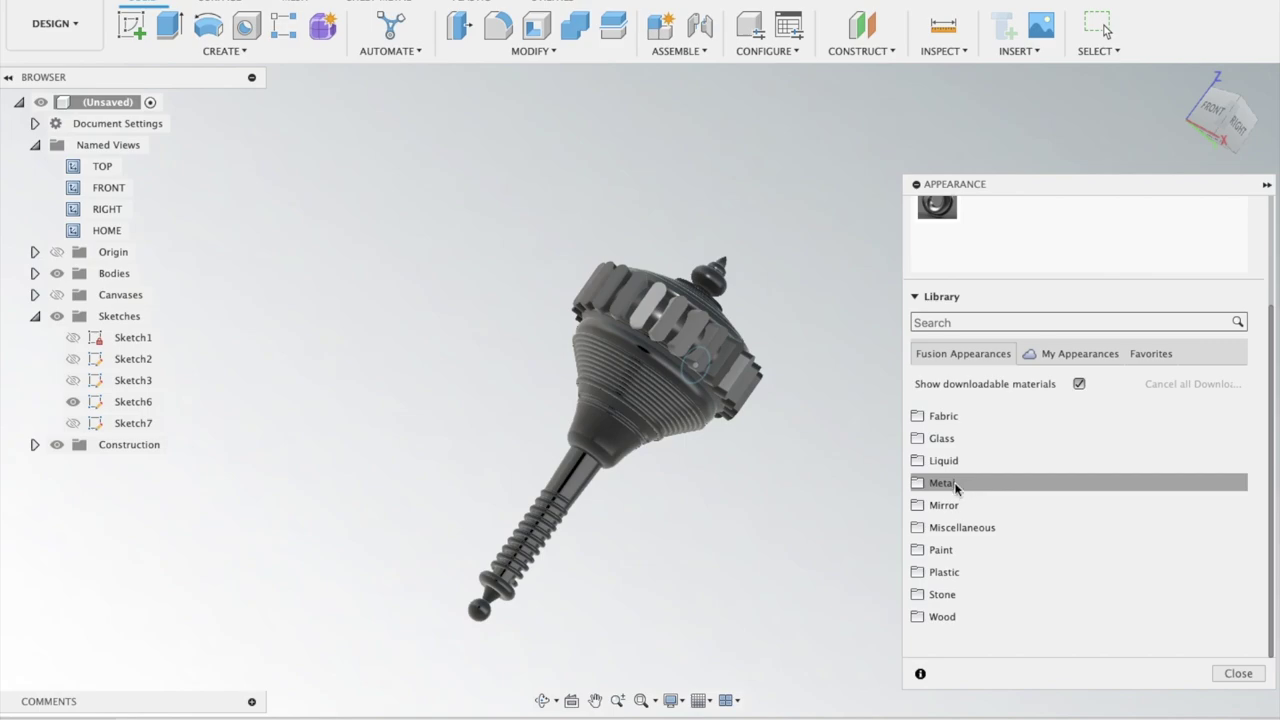
click(958, 484)
scroll(975, 530, down, 2)
scroll(985, 555, down, 1)
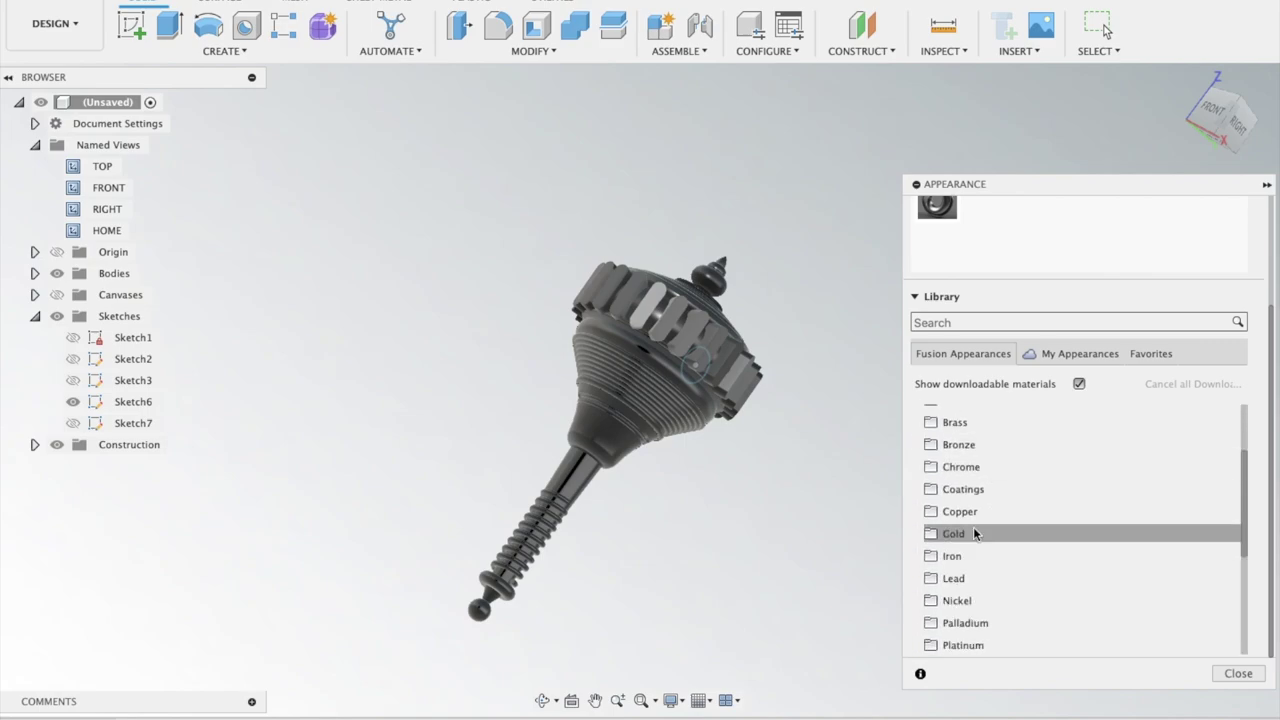
click(960, 529)
drag(958, 568, 718, 425)
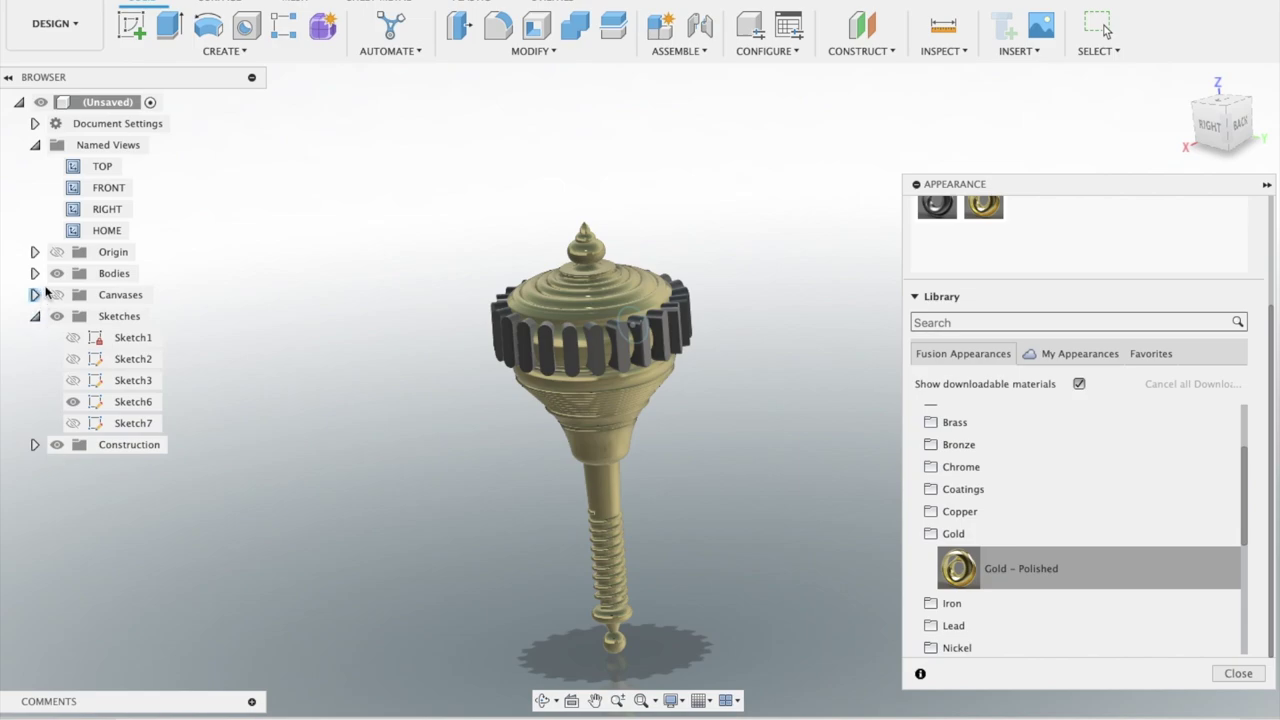
- Select Body24 in the body list and apply Gold - Polished to a panel body
click(34, 273)
click(74, 617)
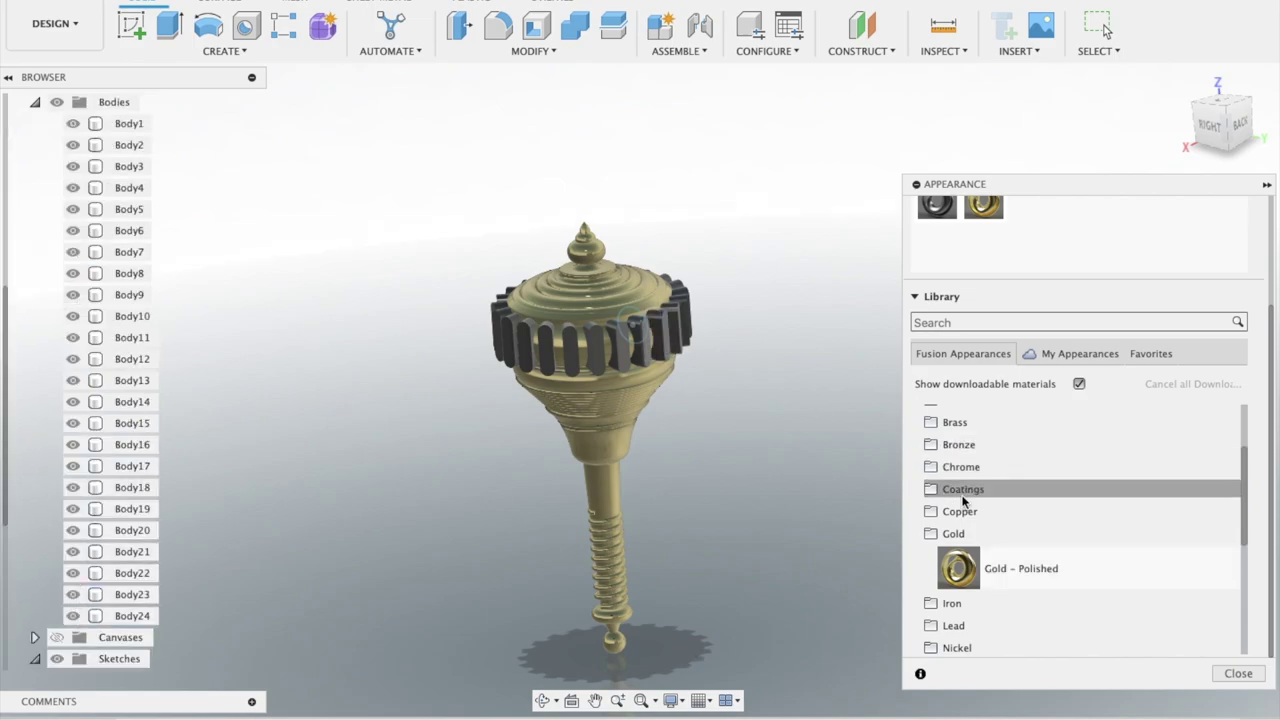
scroll(983, 271, up, 3)
scroll(985, 645, down, 1)
scroll(985, 638, up, 1)
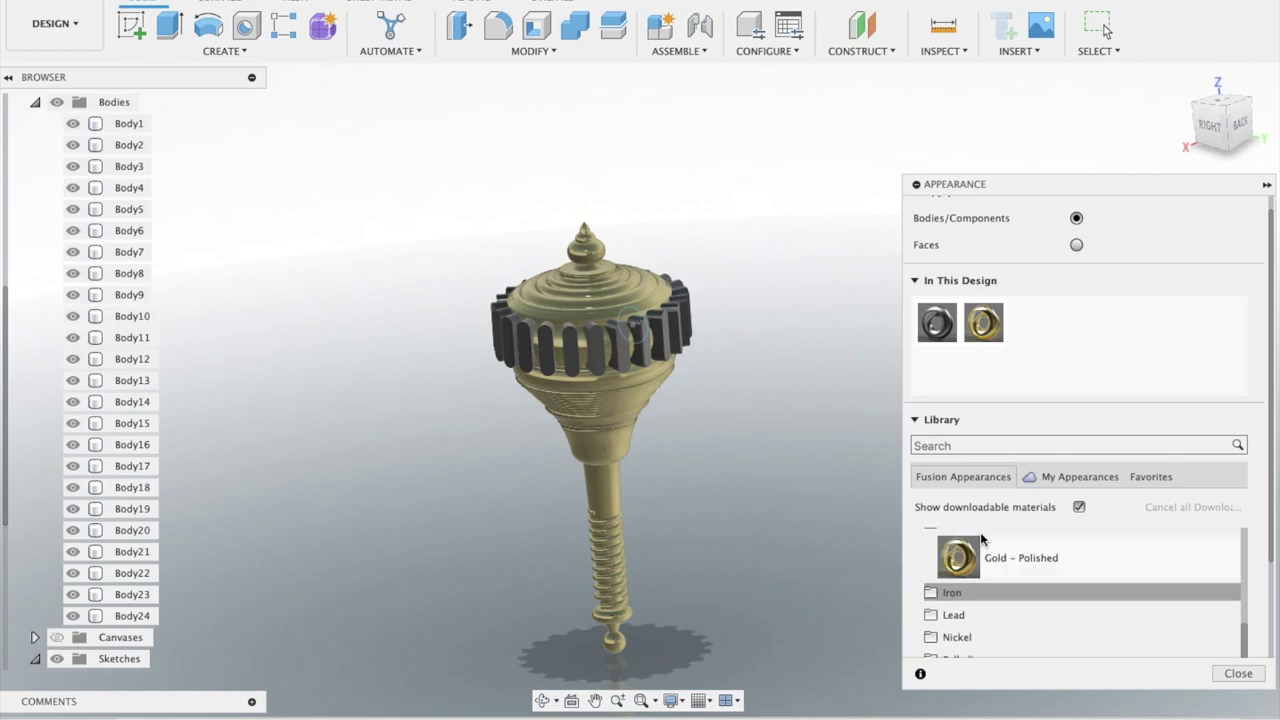
drag(960, 557, 650, 340)
shift+middle_drag(650, 340, 745, 244)
shift+scroll(745, 244, left, 5)
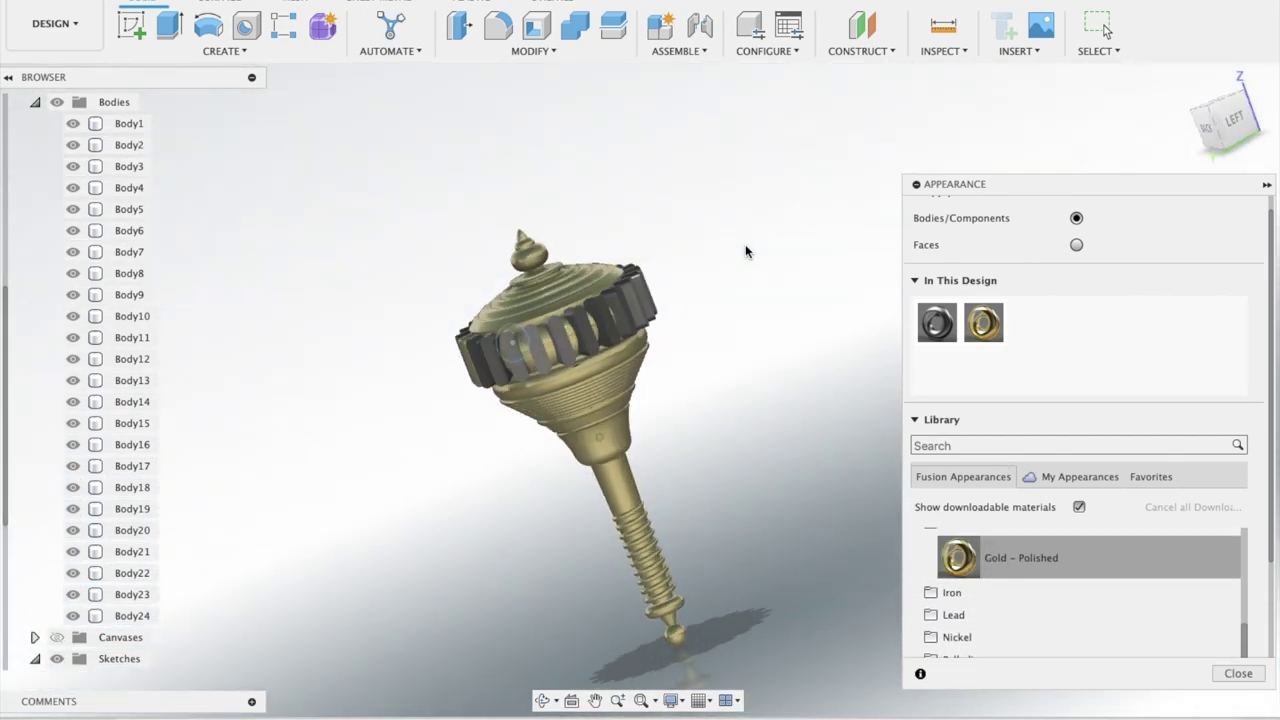
scroll(745, 244, up, 2)
drag(958, 560, 508, 306)
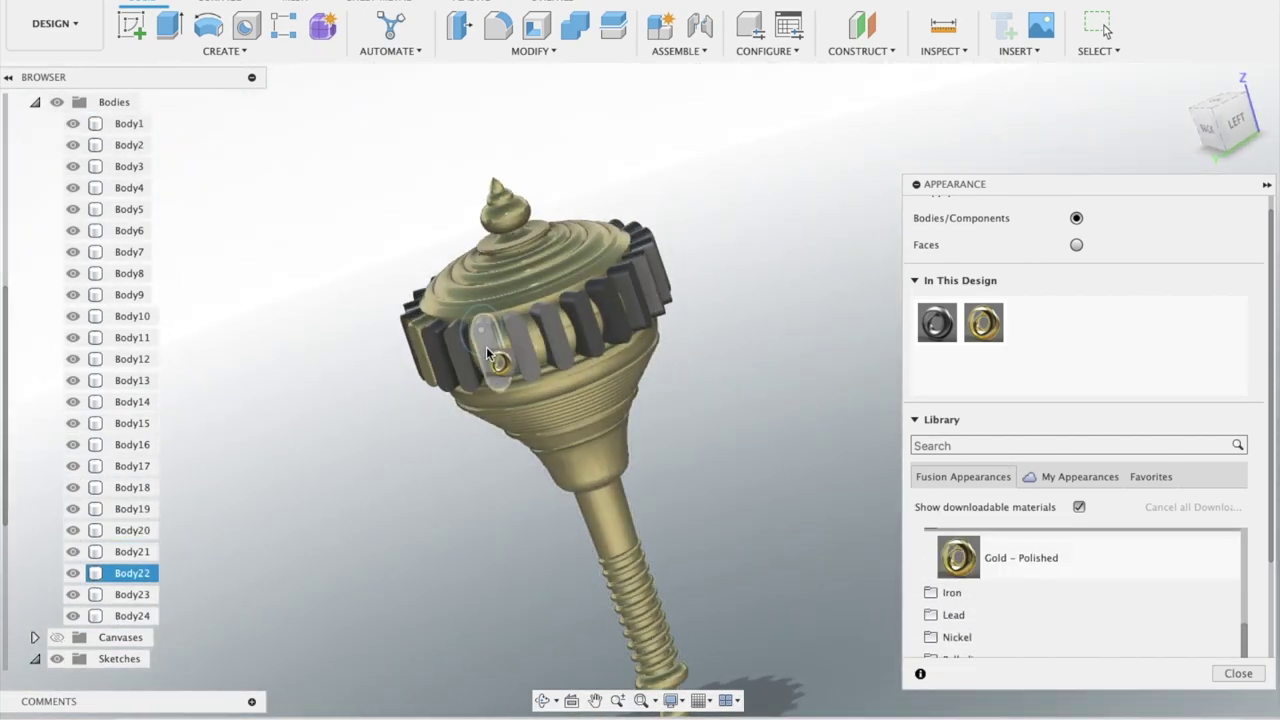
- Apply Gold - Polished to another panel body
shift+scroll(508, 306, right, 5)
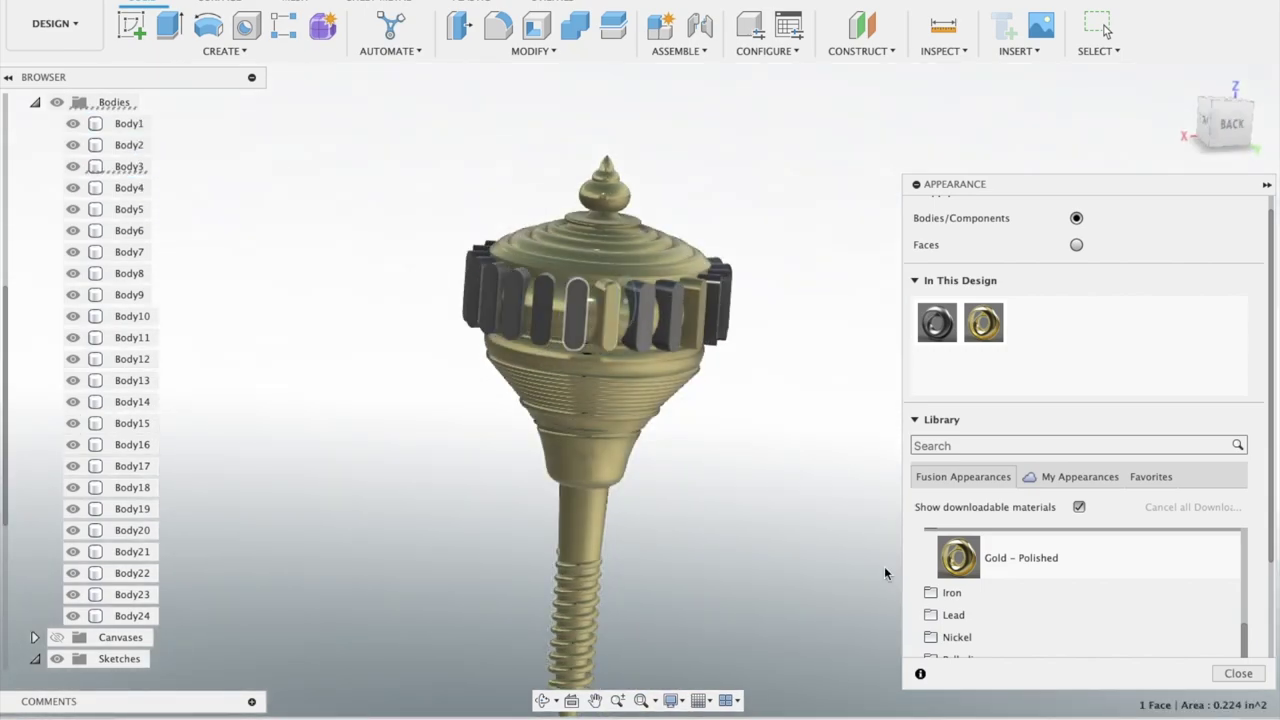
drag(958, 558, 600, 340)
shift+scroll(797, 143, right, 2)
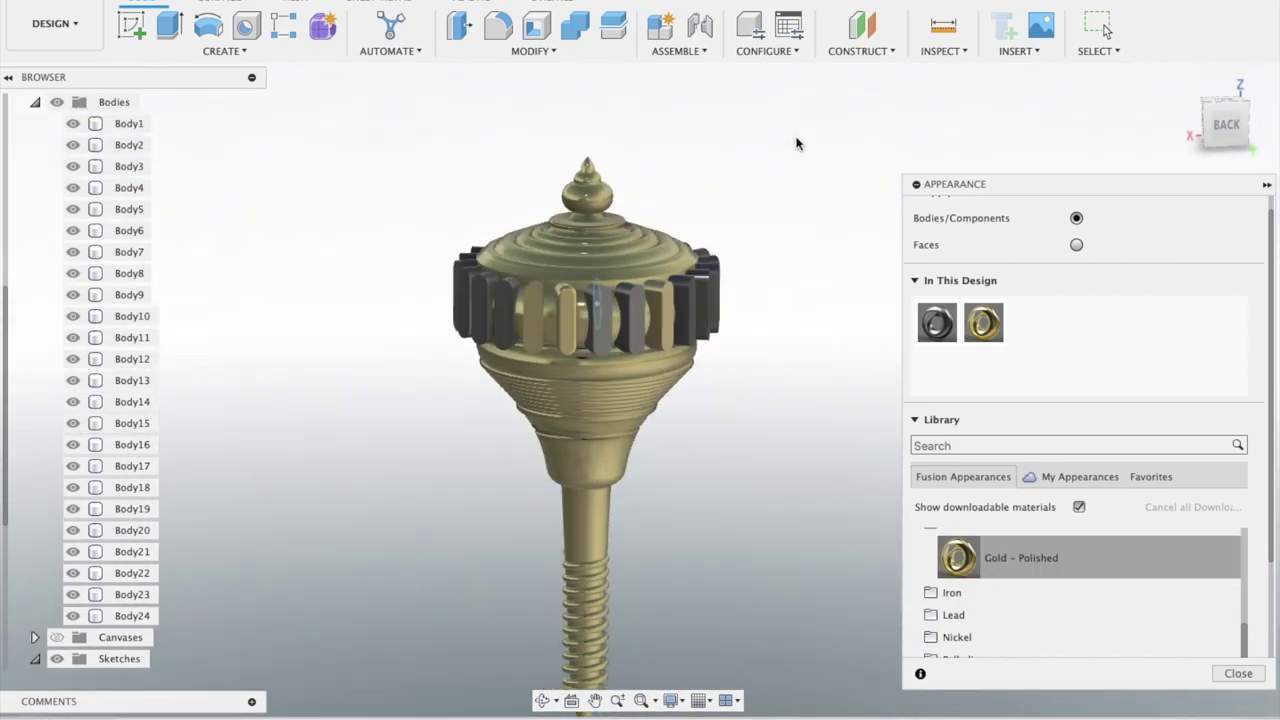
scroll(790, 144, down, 2)
scroll(787, 146, down, 3)
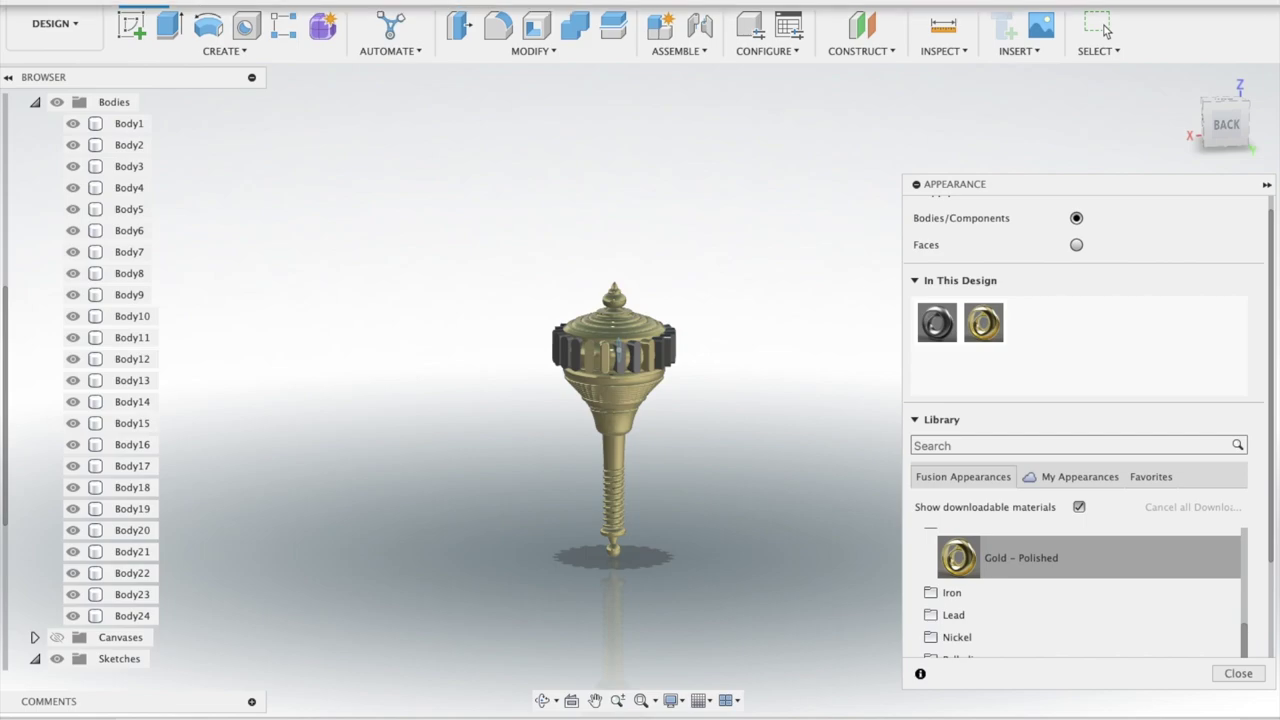
scroll(703, 312, up, 2)
- Close the Appearance settings and view the panel ring from above
scroll(703, 312, up, 4)
scroll(703, 312, up, 1)
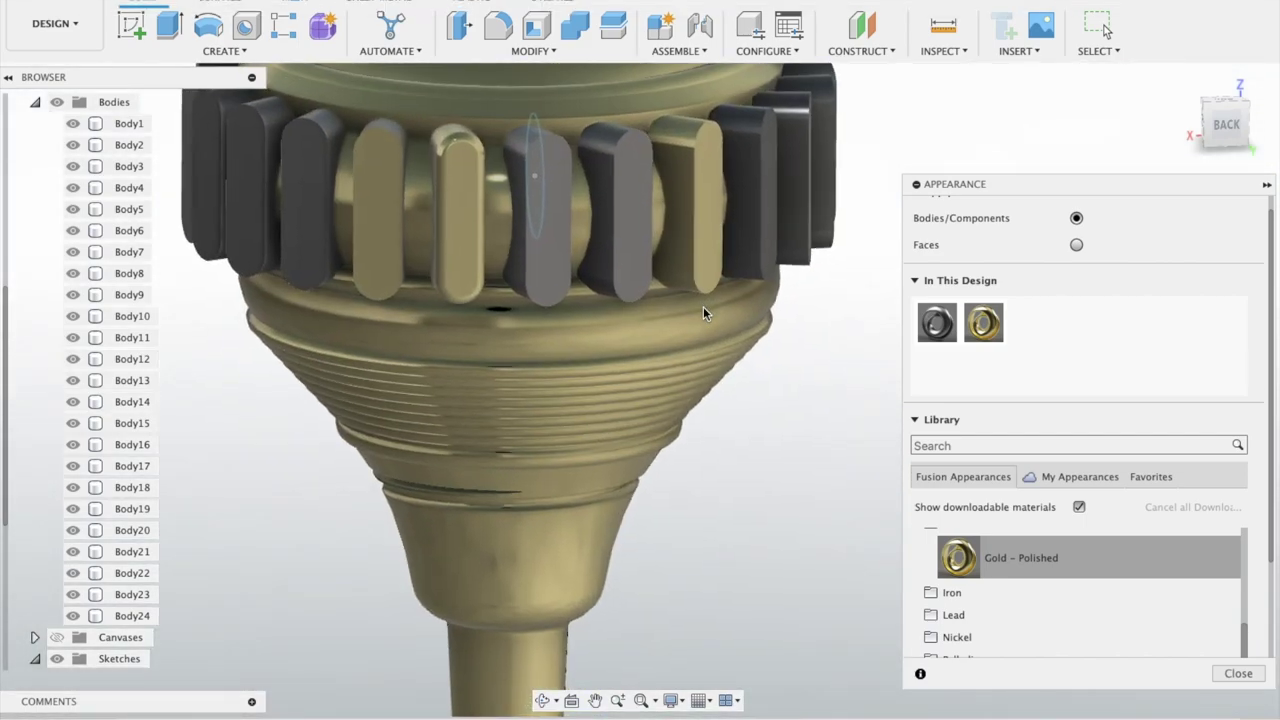
key(Escape)
mouse_move(665, 308)
shift+middle_down()
mouse_move(853, 310)
mouse_move(830, 290)
shift+middle_up()
- Fillet two panels' edges at 0.10 in, then select the Body22 panel
key(f)
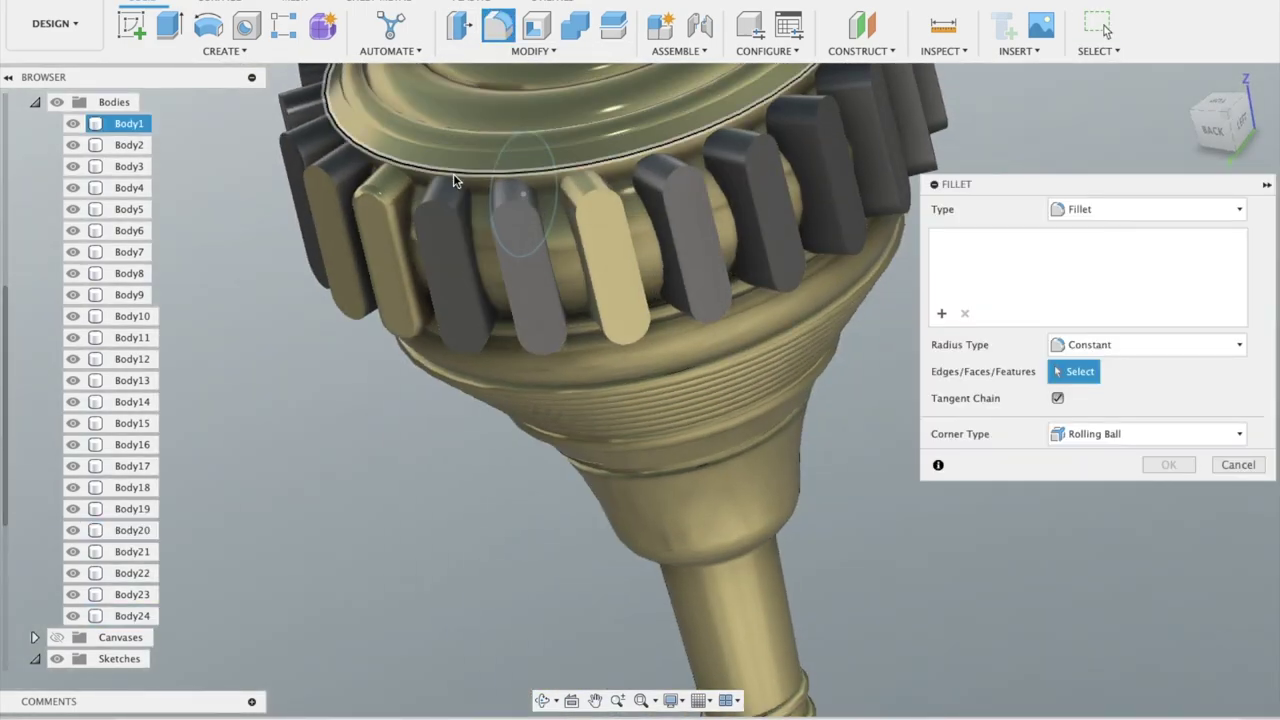
click(437, 195)
mouse_move(449, 189)
shift+middle_down()
mouse_move(484, 168)
mouse_move(420, 180)
shift+middle_up()
click(415, 175)
text(0.1)
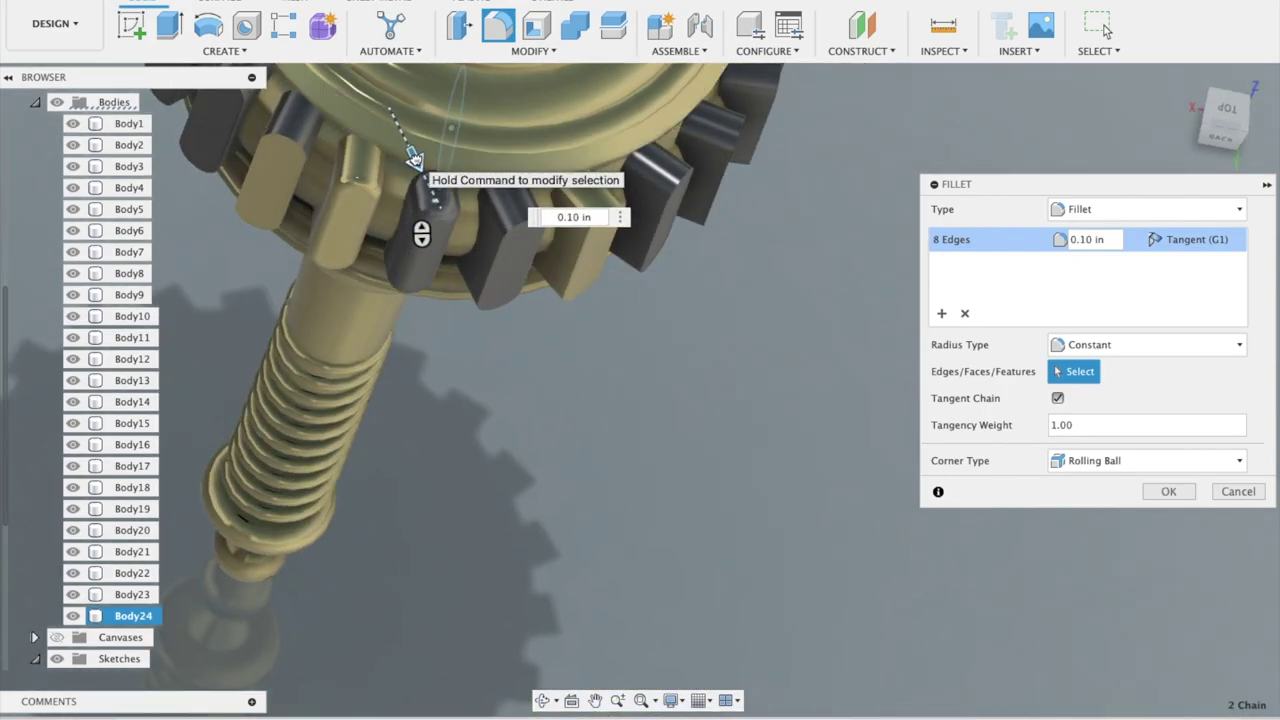
key(Return)
click(1166, 491)
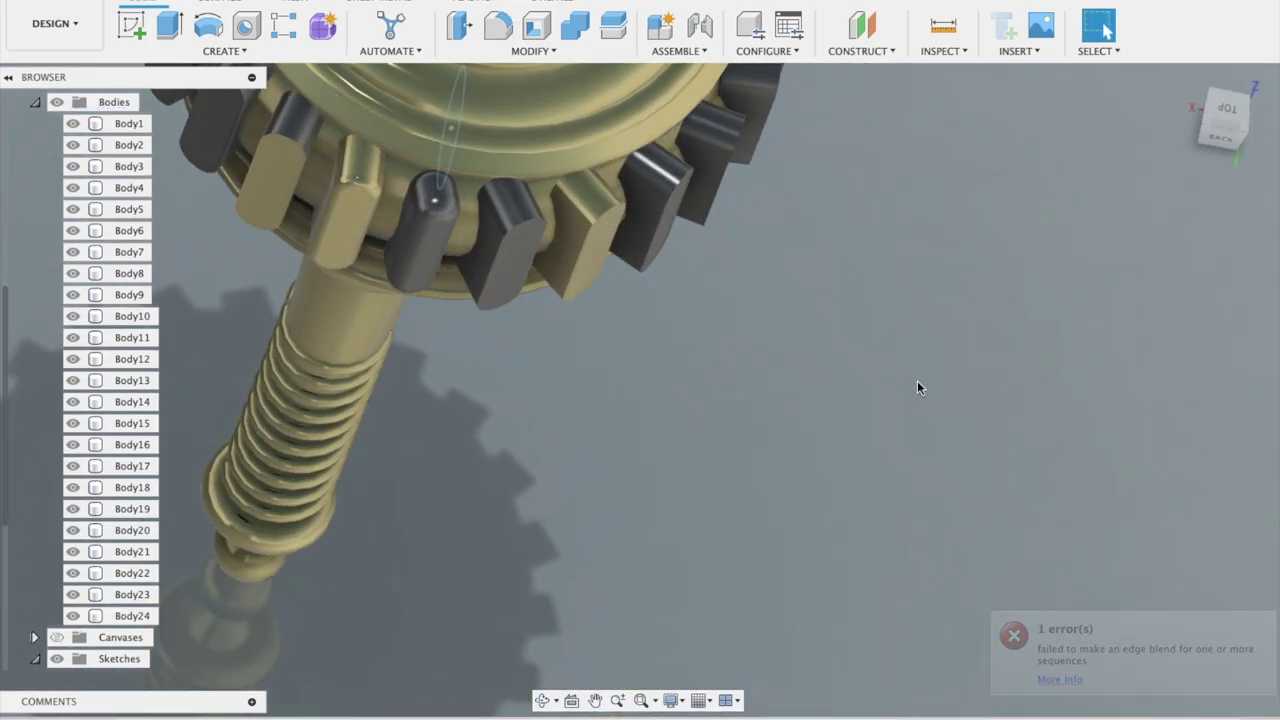
shift+middle_drag(917, 380, 825, 365)
click(545, 218)
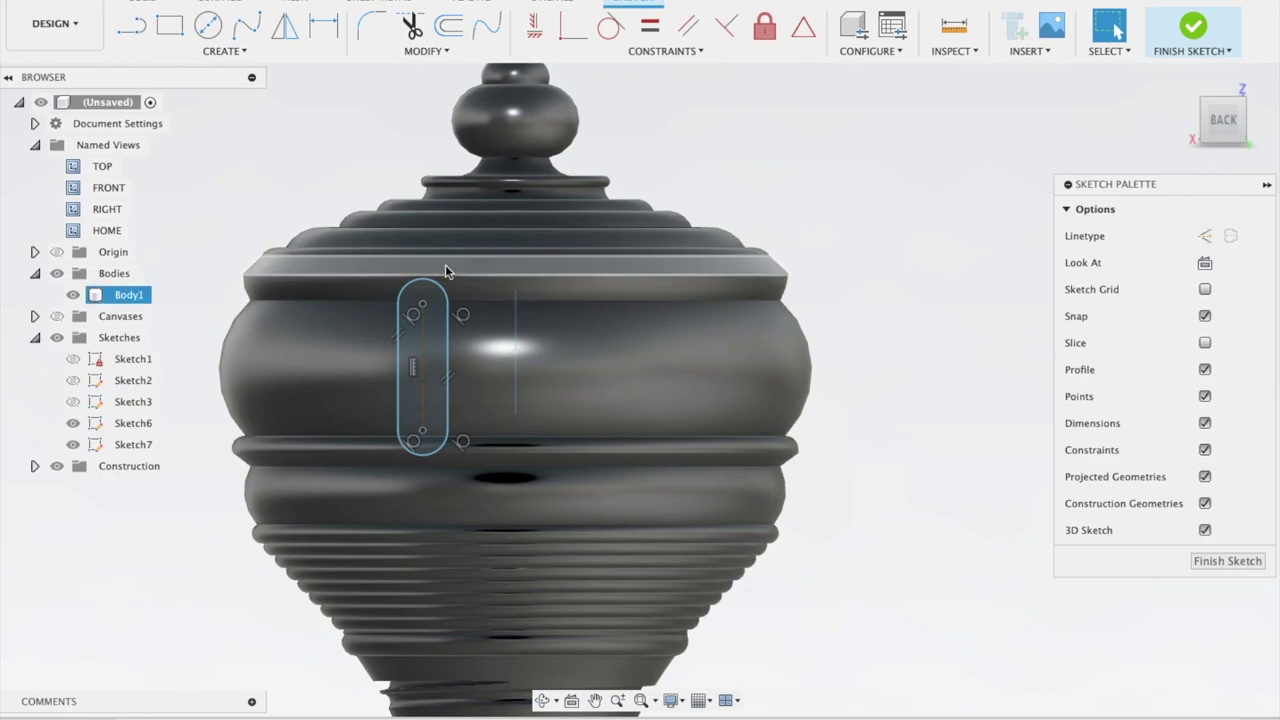
- Shorten the existing slot from its bottom end and shift it slightly left
click(429, 286)
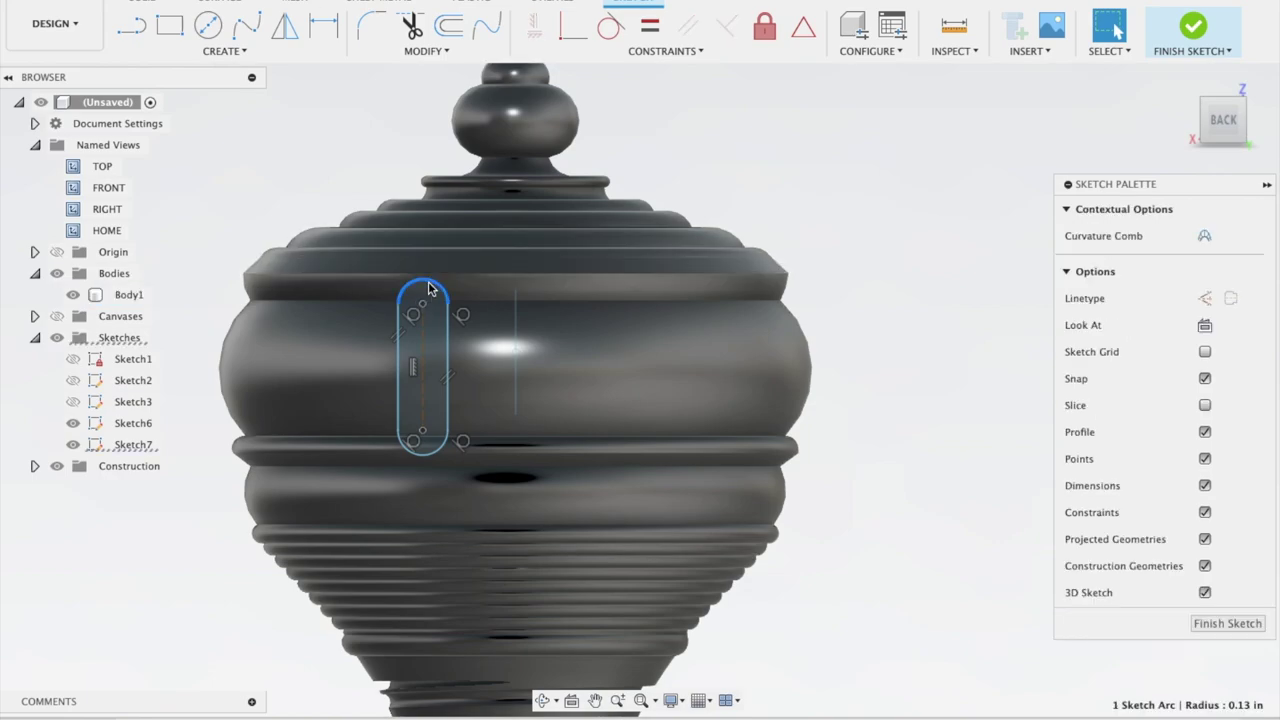
drag(423, 437, 425, 403)
mouse_move(427, 308)
mouse_down()
mouse_move(406, 346)
mouse_move(403, 396)
mouse_move(391, 374)
mouse_up()
- Draw a center-to-center slot on the bulb, stretch it taller, then undo it
click(172, 50)
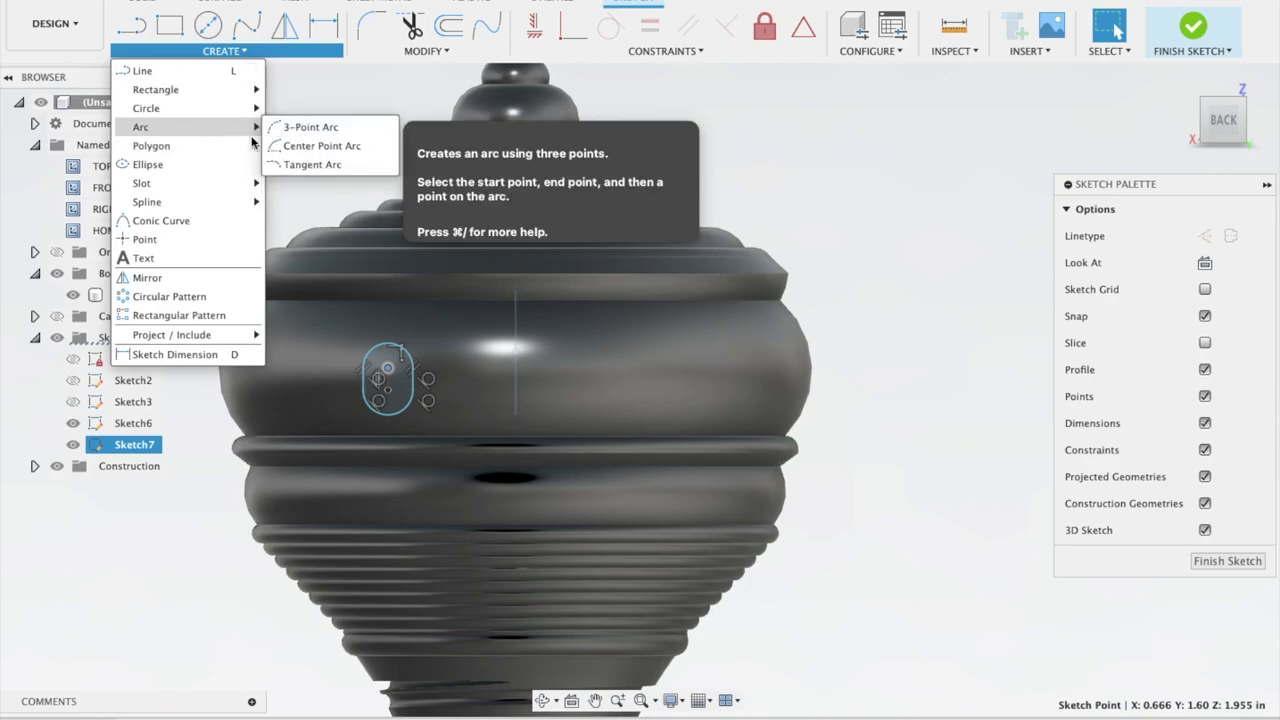
mouse_move(141, 183)
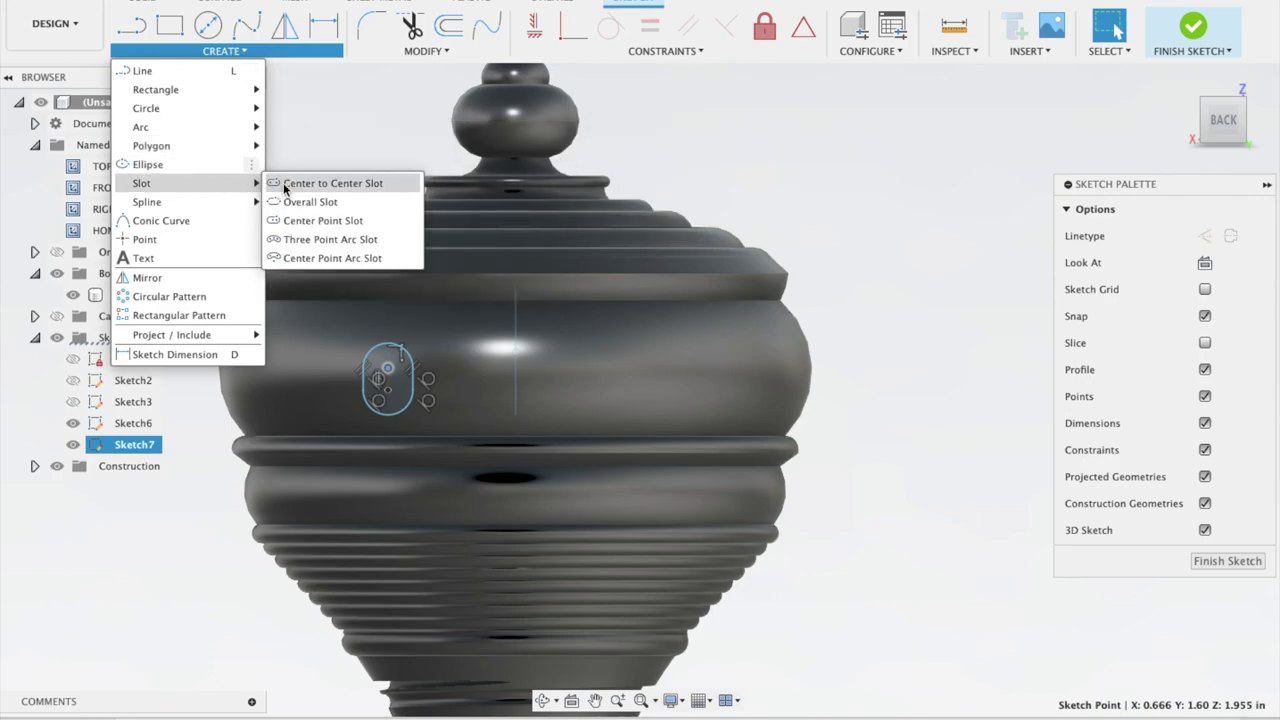
click(330, 183)
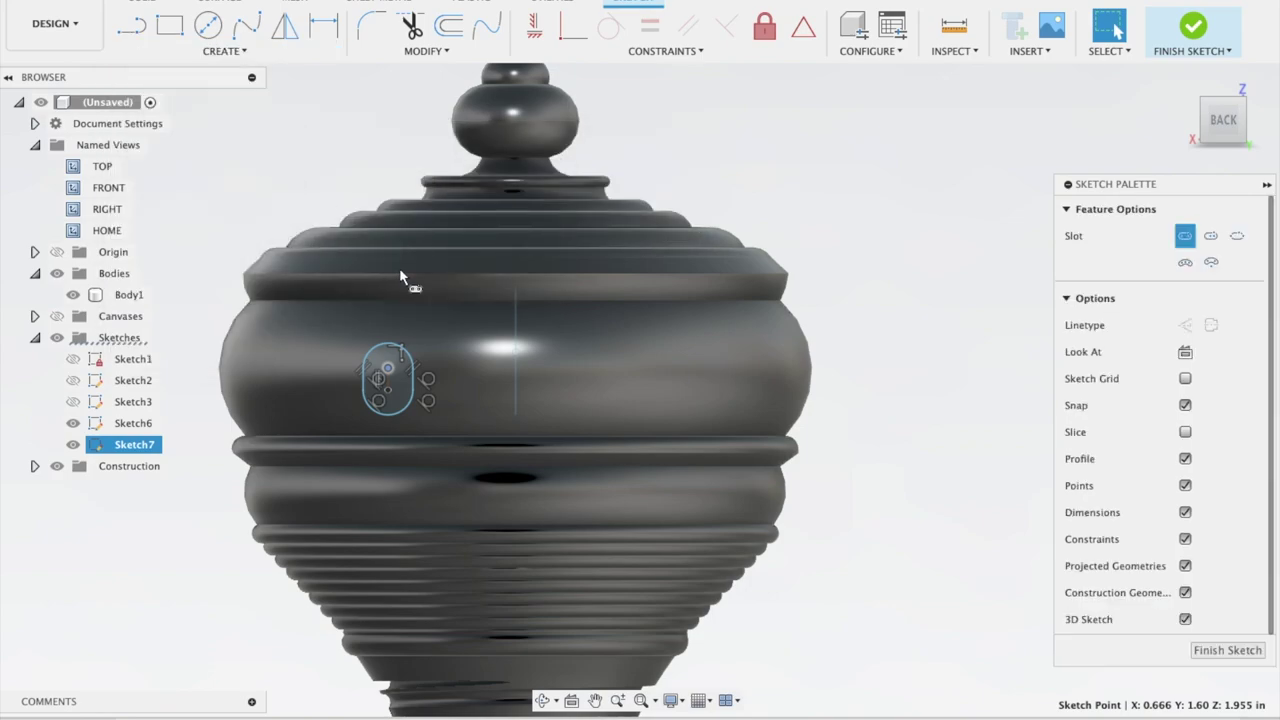
click(441, 339)
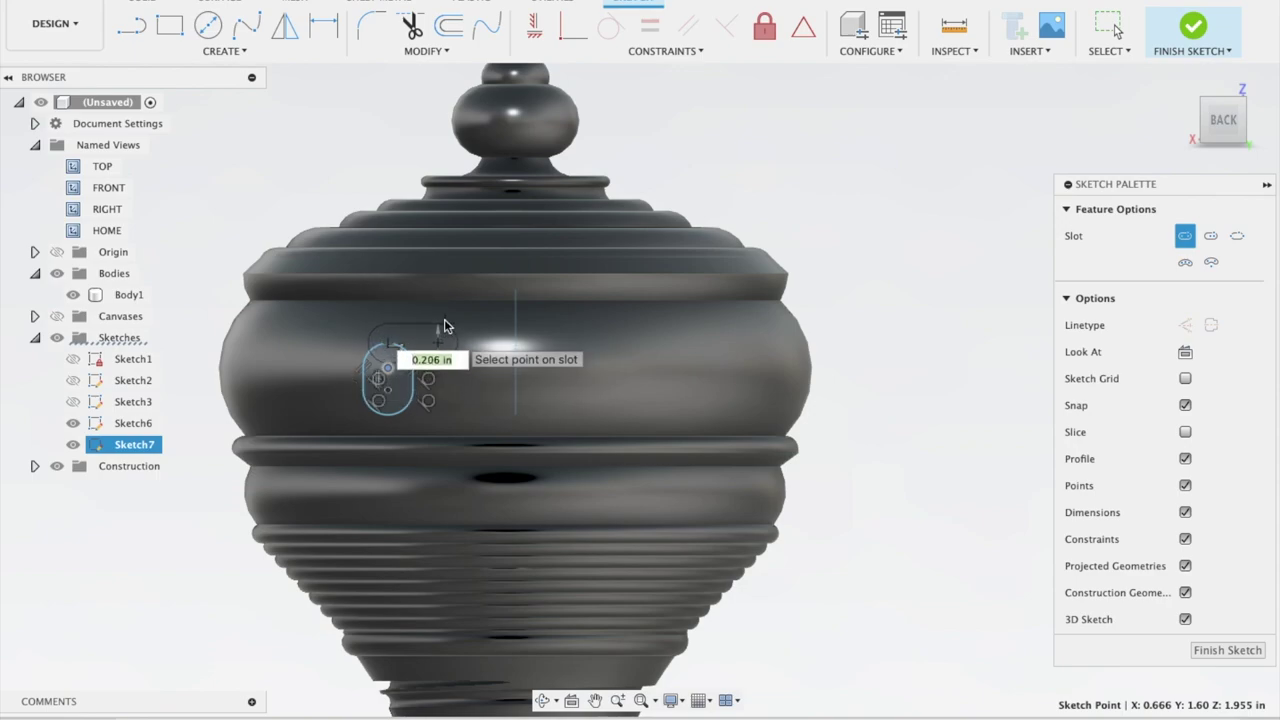
click(446, 326)
key(Escape)
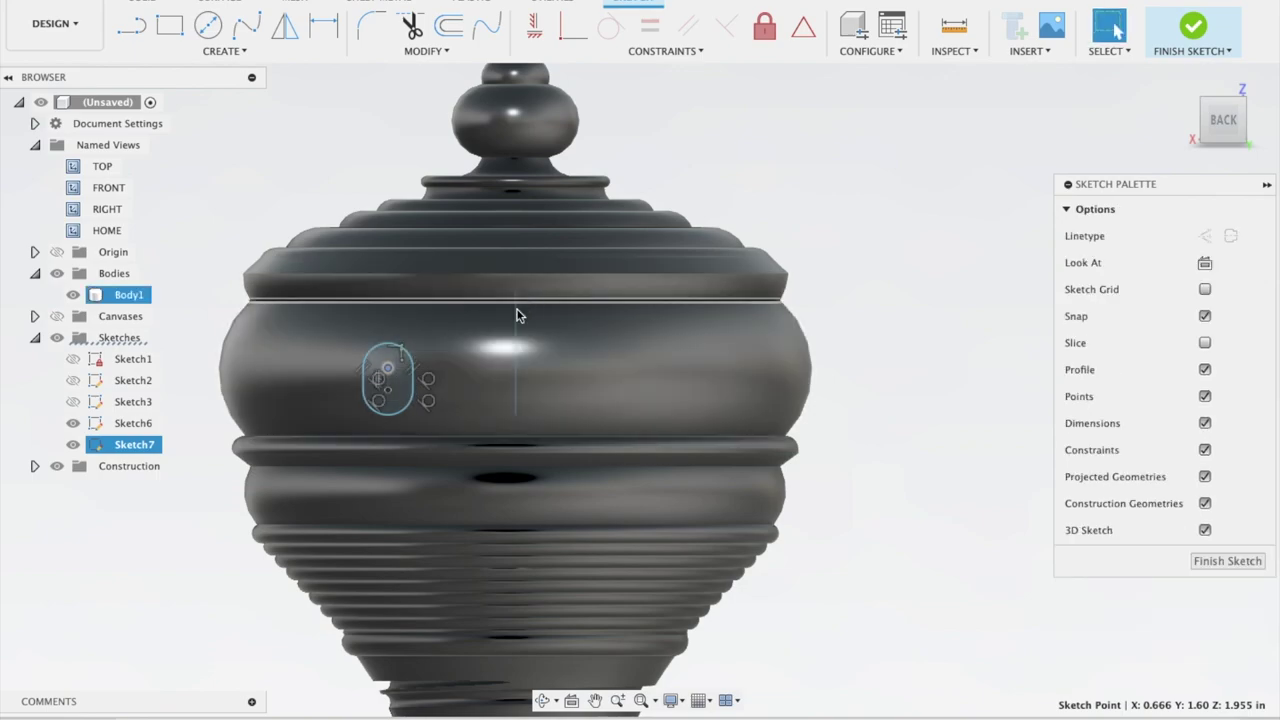
drag(396, 392, 417, 380)
key(ctrl+z)
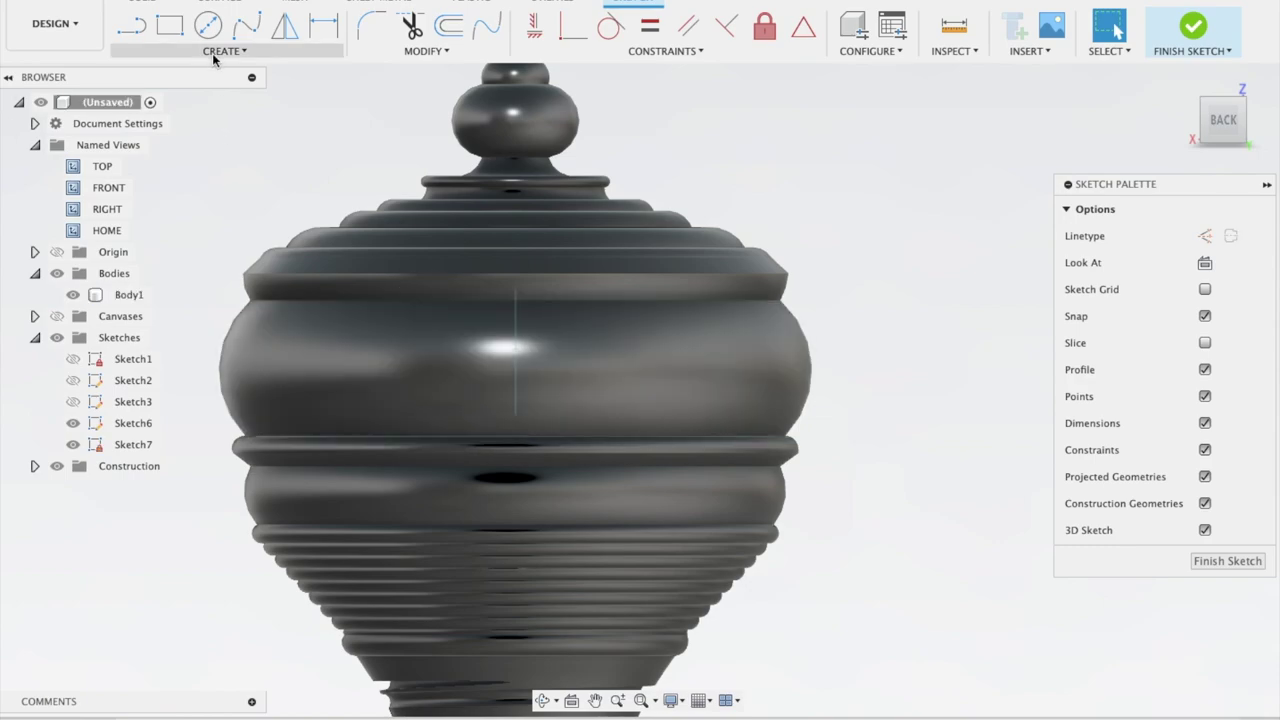
- Draw a thin 3-point rectangle on the side of the bulb
click(212, 53)
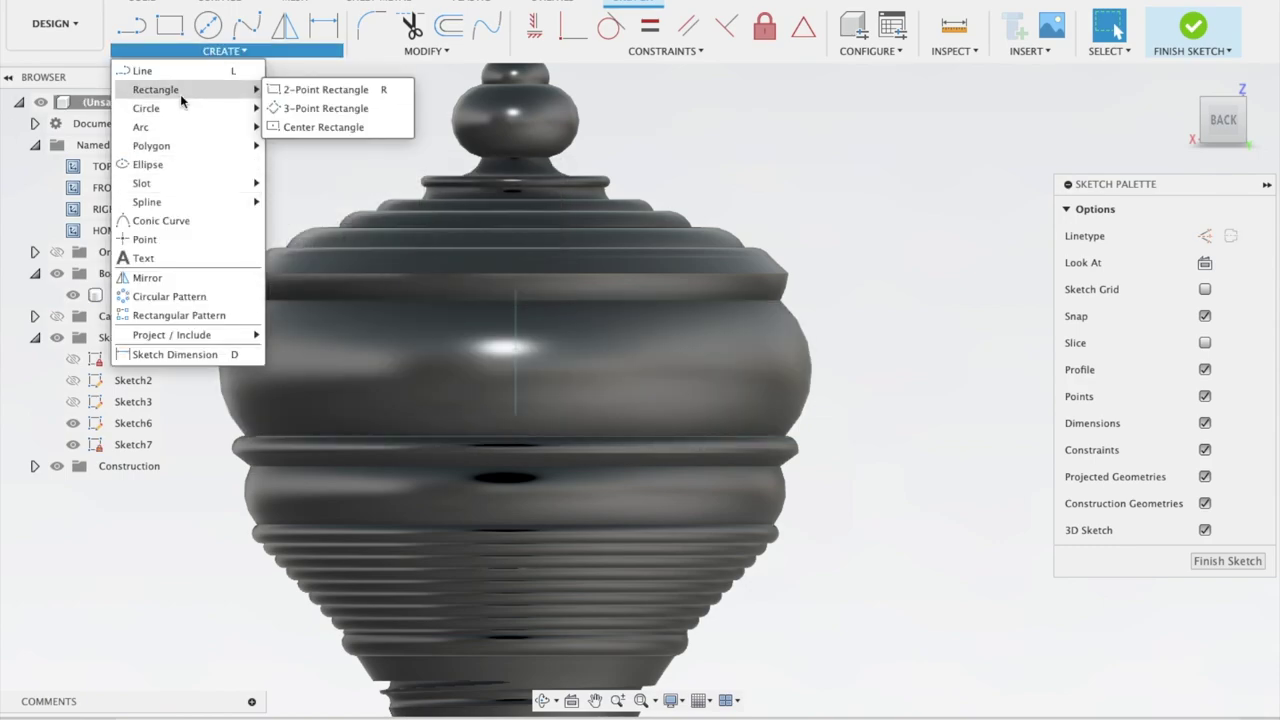
click(310, 108)
click(385, 297)
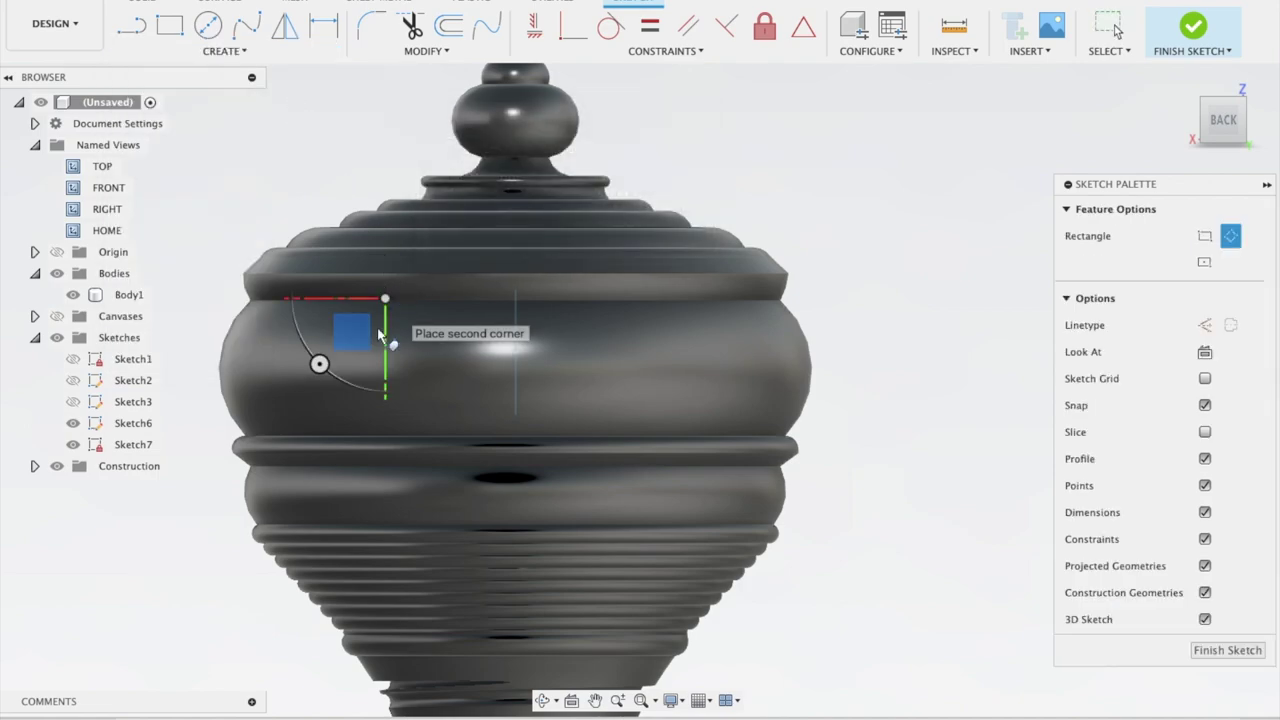
click(341, 435)
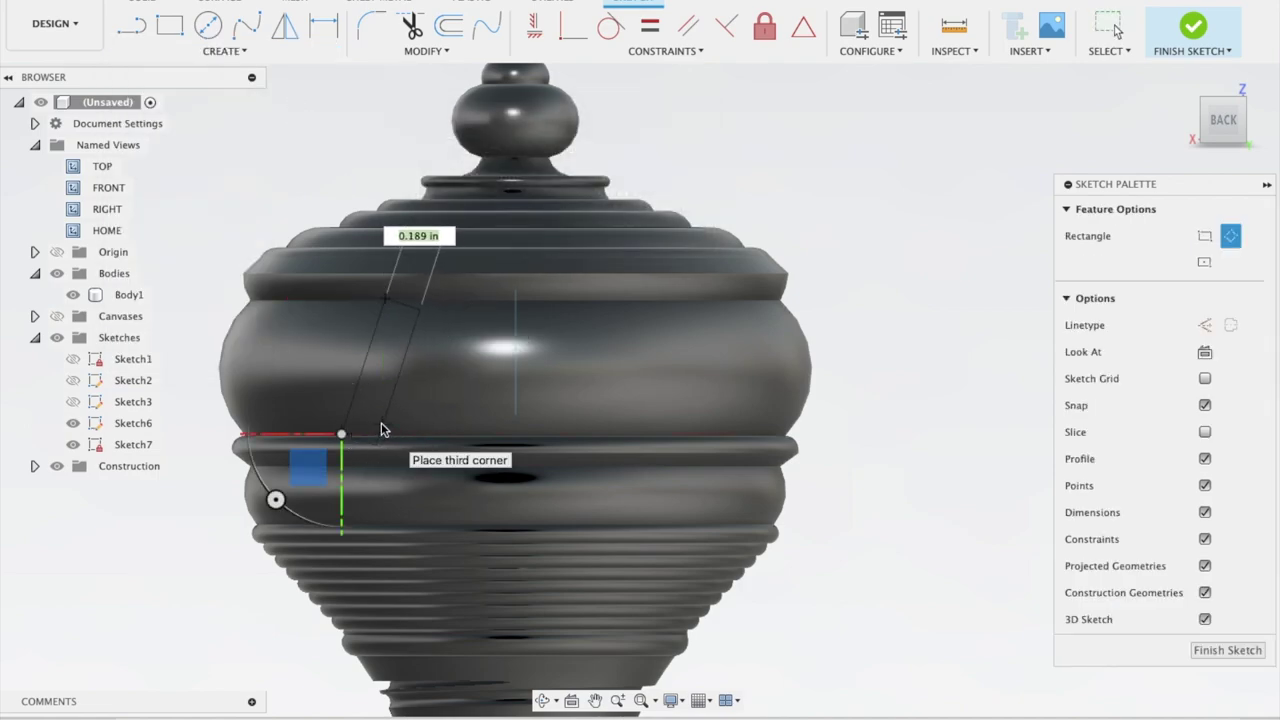
click(380, 428)
scroll(654, 329, up, 2)
scroll(654, 329, up, 2)
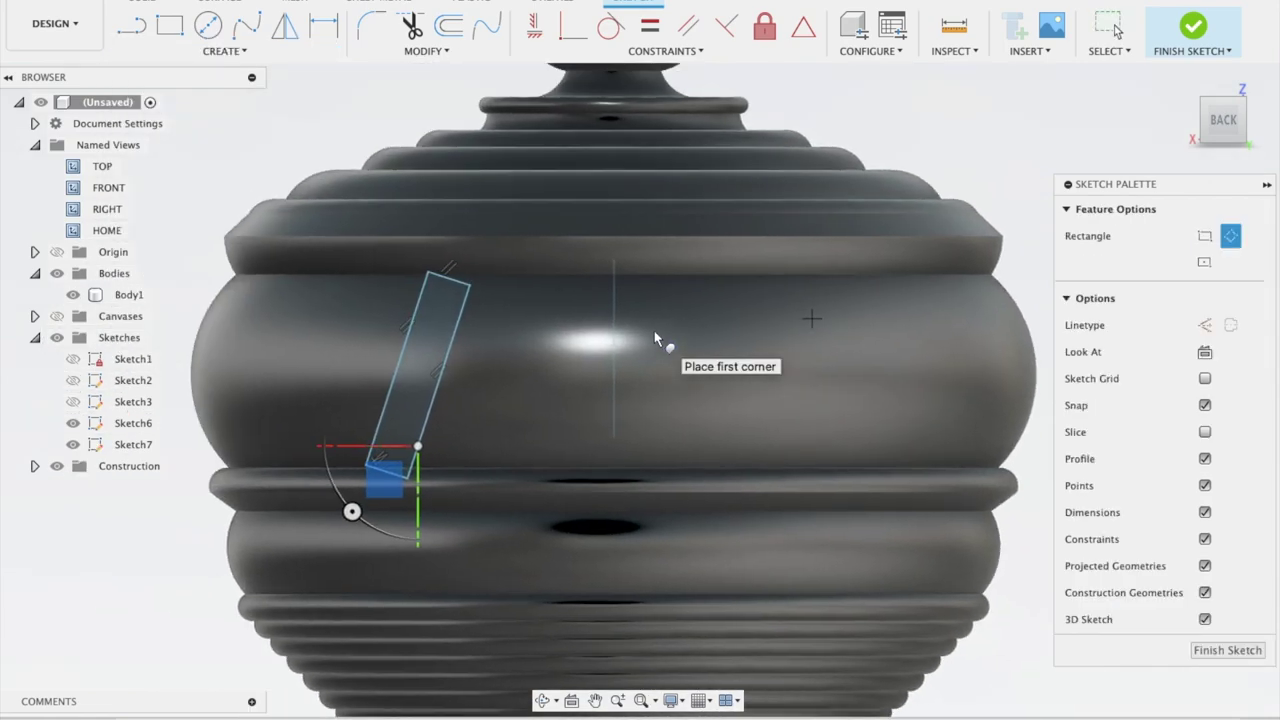
key(Escape)
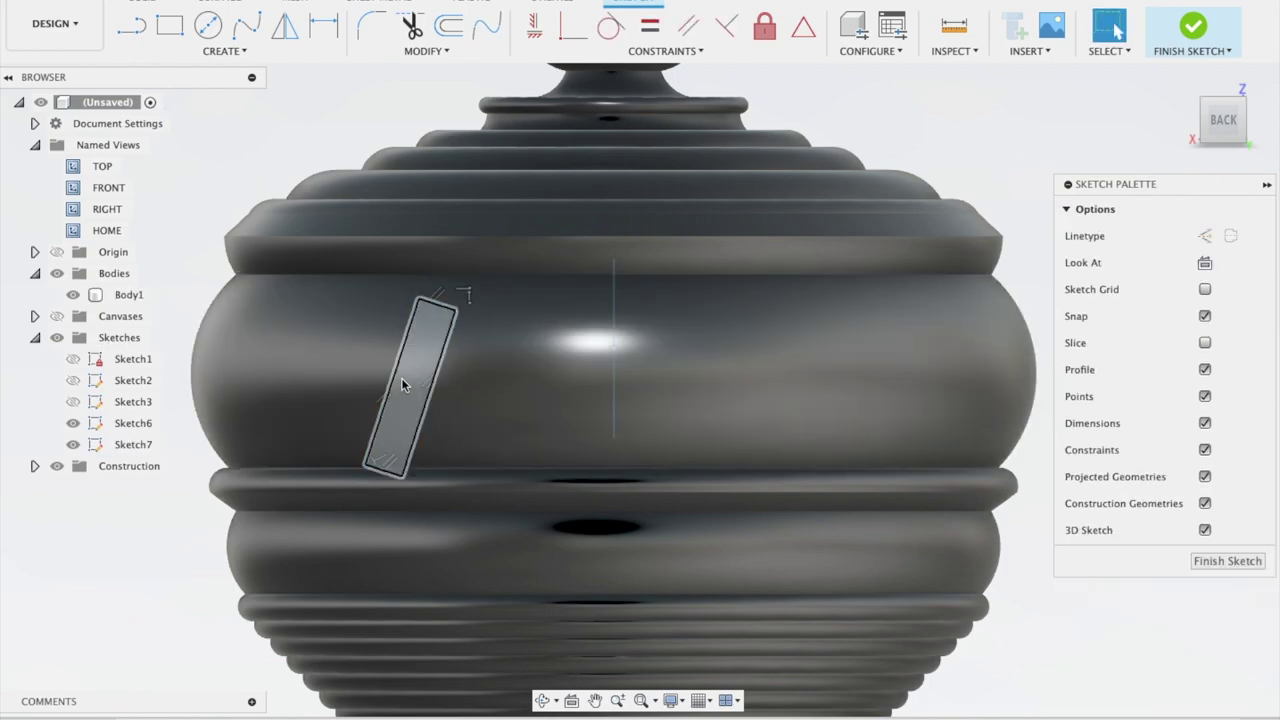
- Drag the rectangle's corners to tilt it into a slanted slot, then finish the sketch
drag(405, 480, 405, 469)
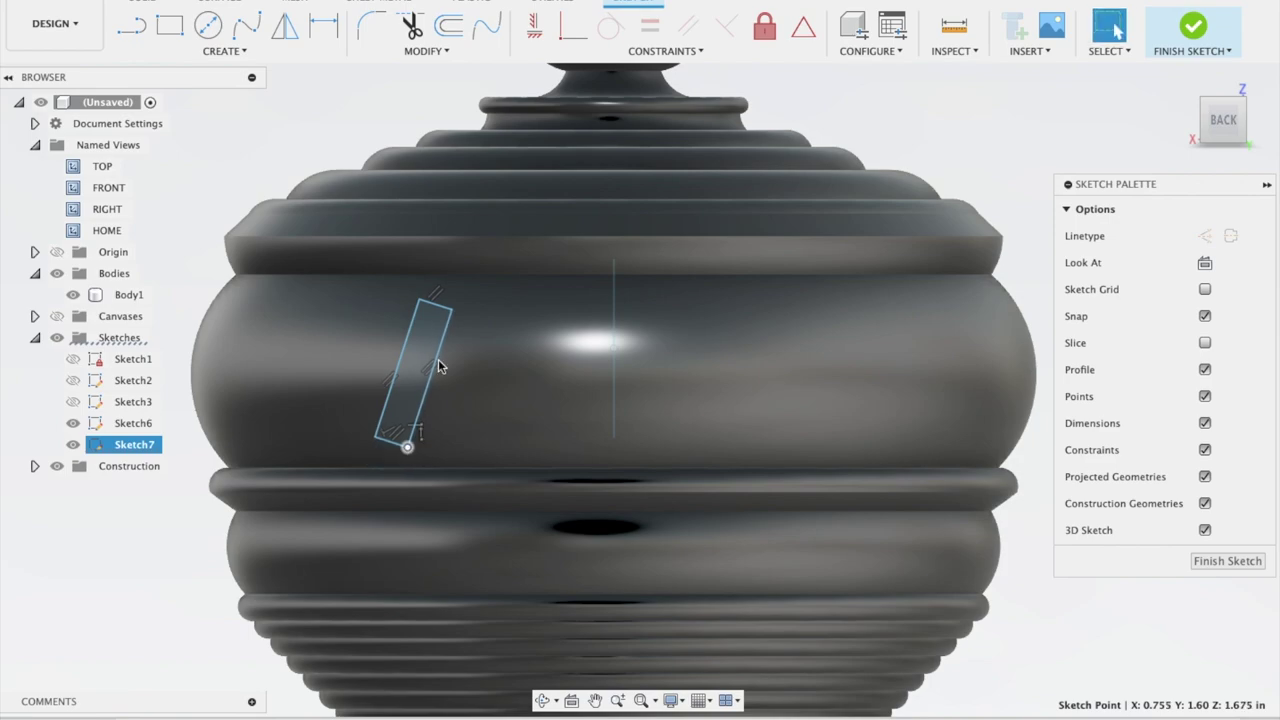
drag(456, 313, 465, 298)
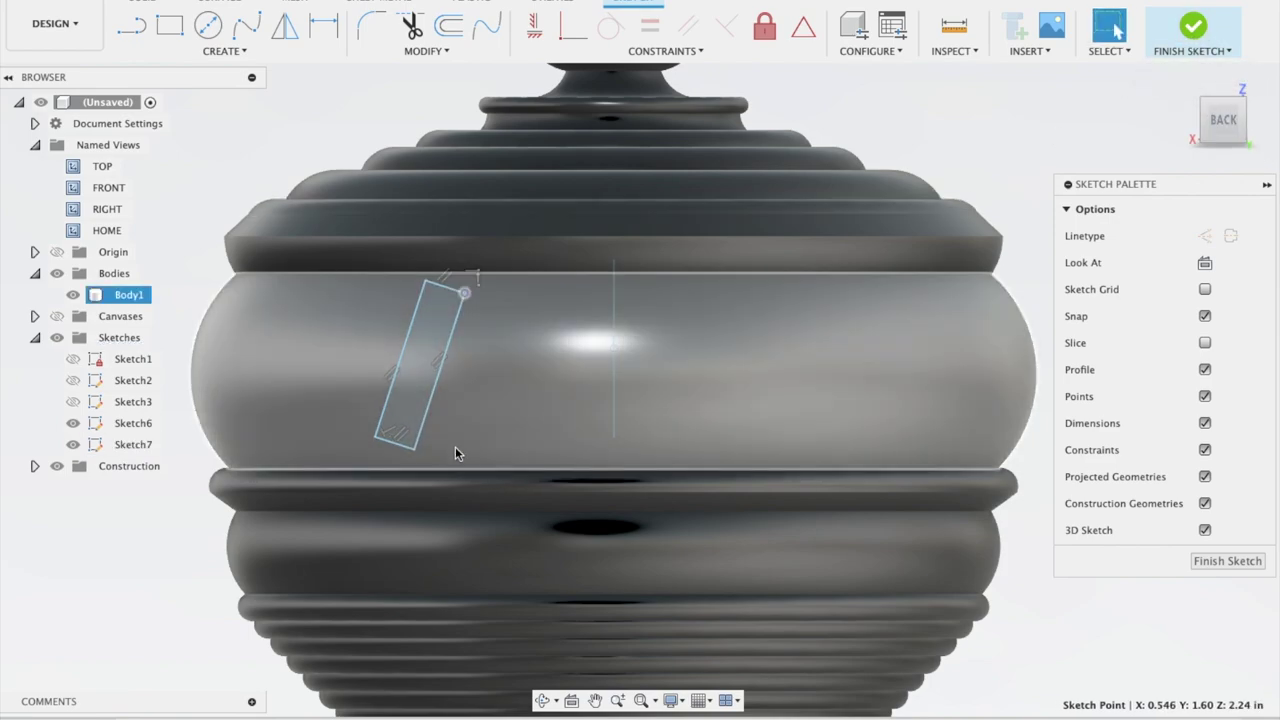
click(411, 455)
drag(413, 453, 402, 460)
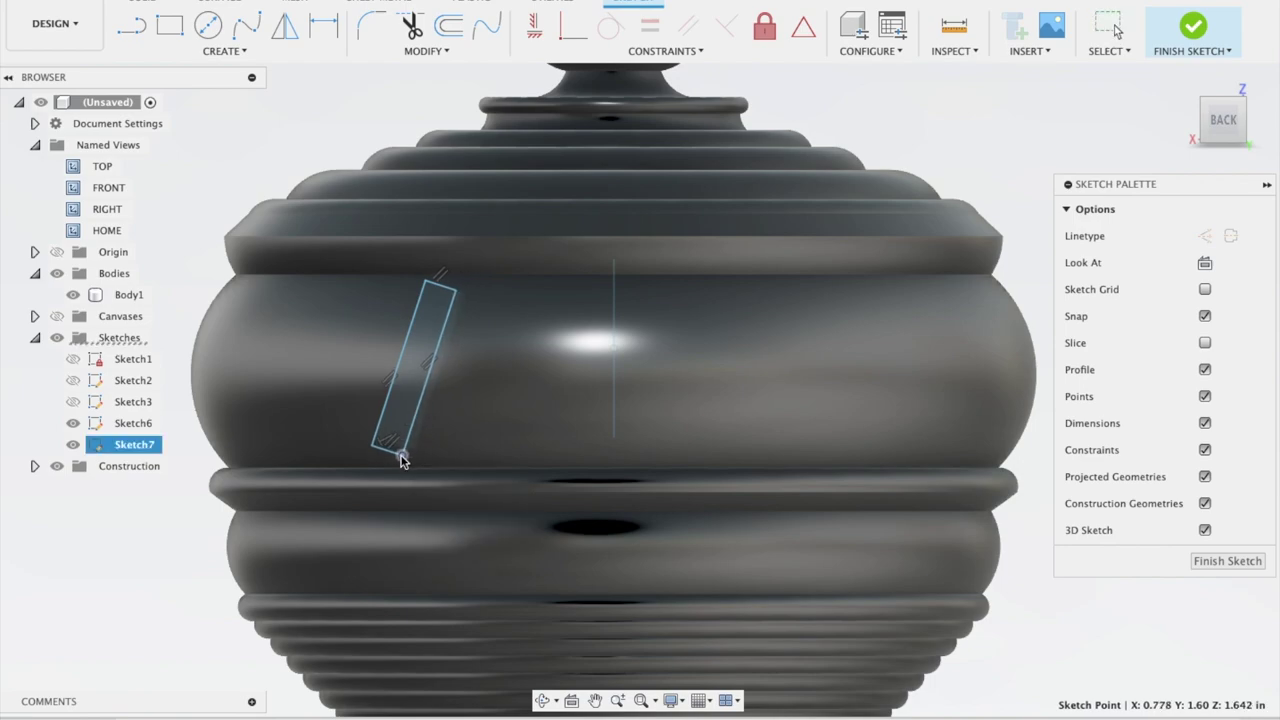
click(225, 50)
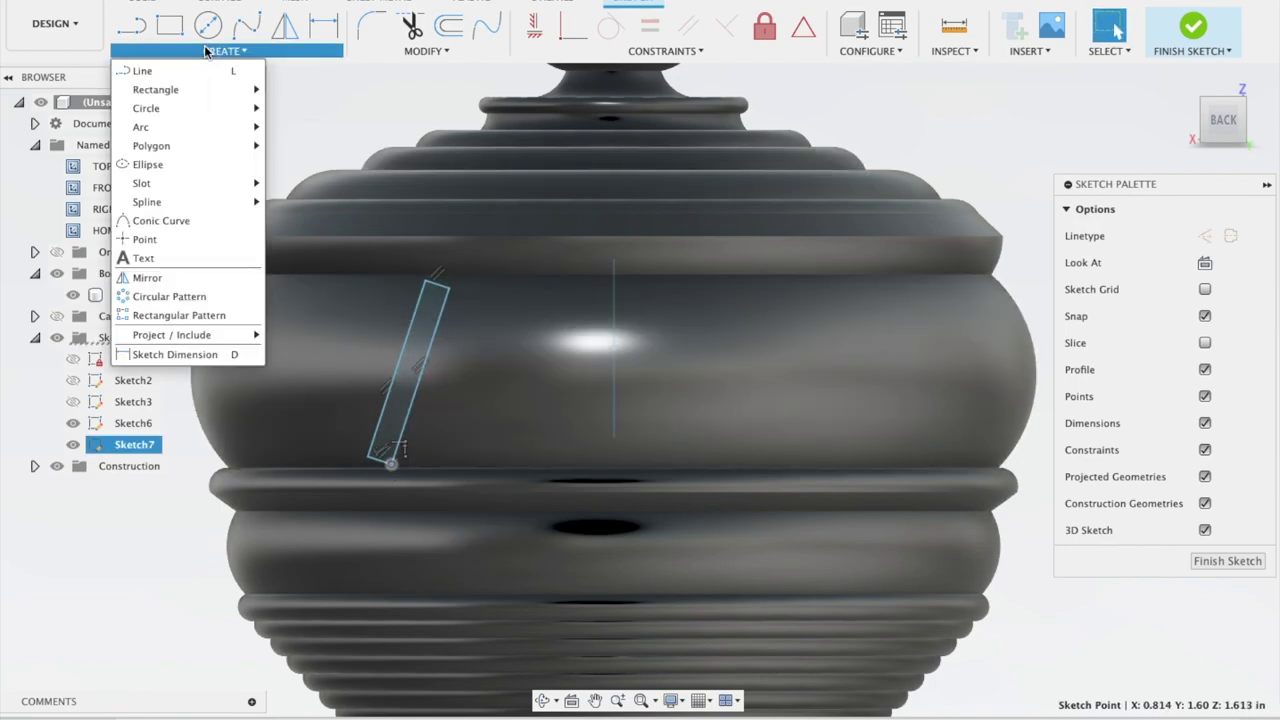
click(1192, 30)
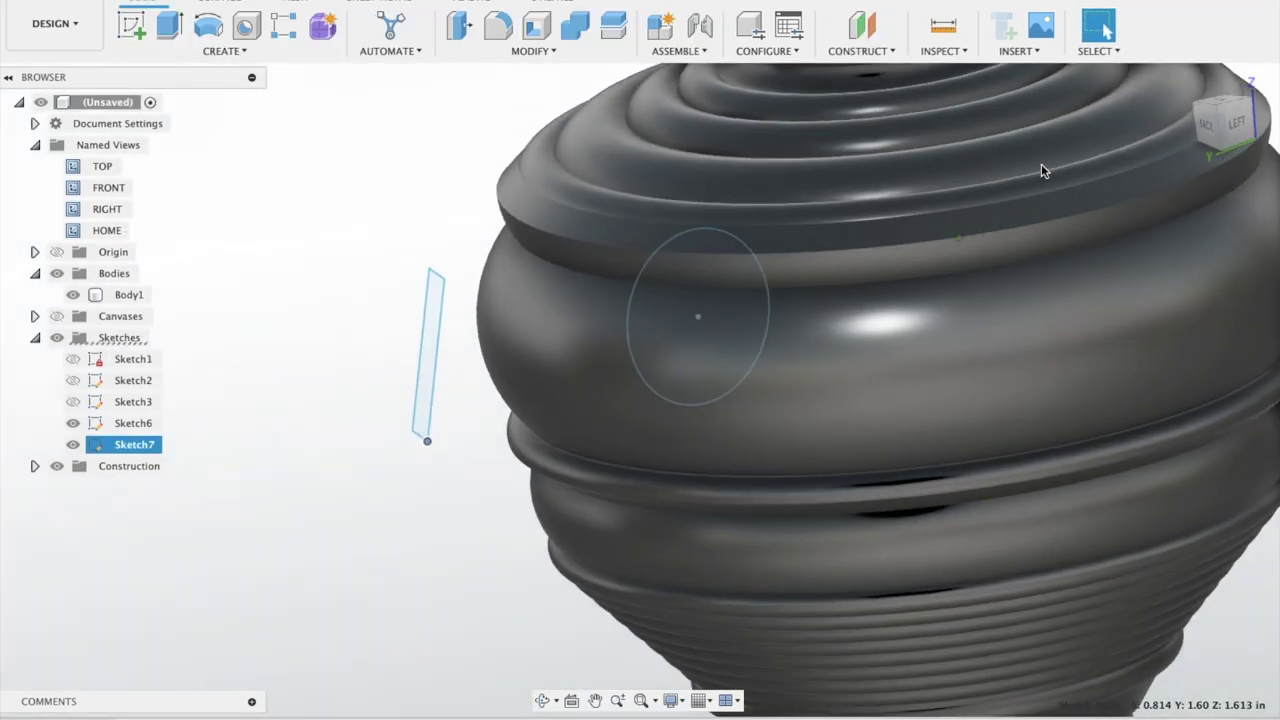
- Extrude the slanted rectangle as a -0.30 in cut into the bulb
click(158, 28)
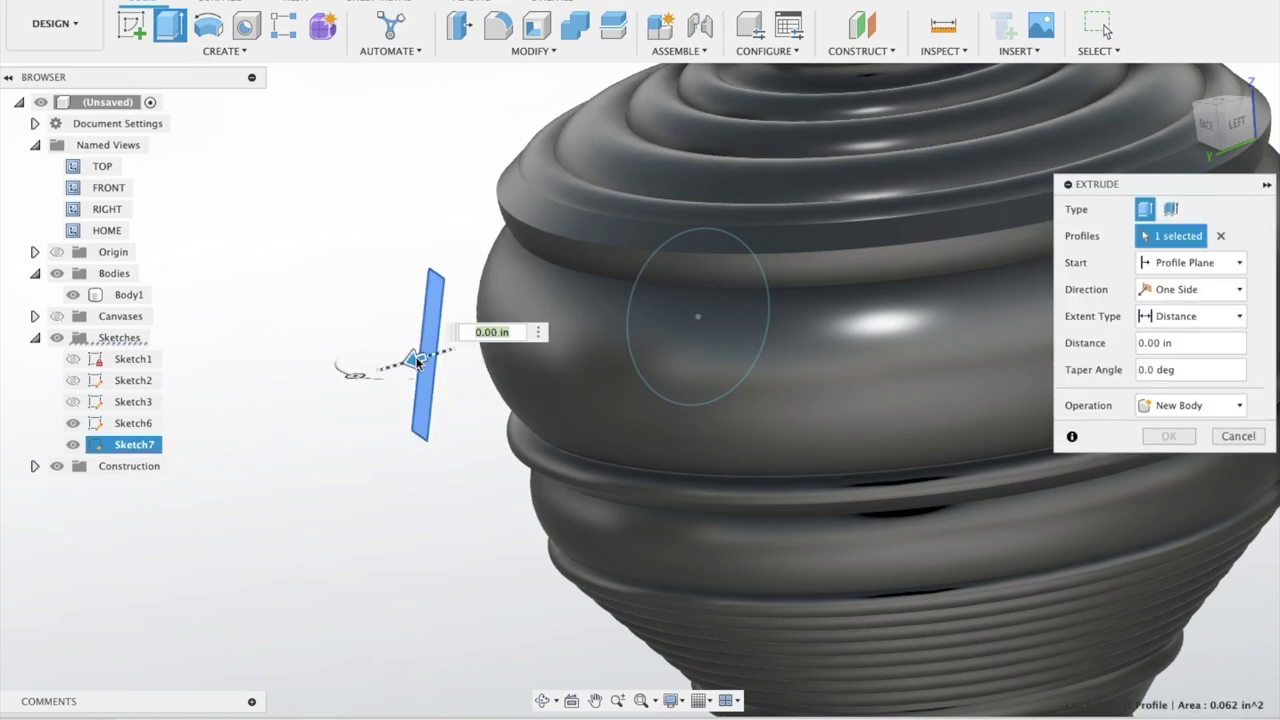
drag(414, 357, 462, 347)
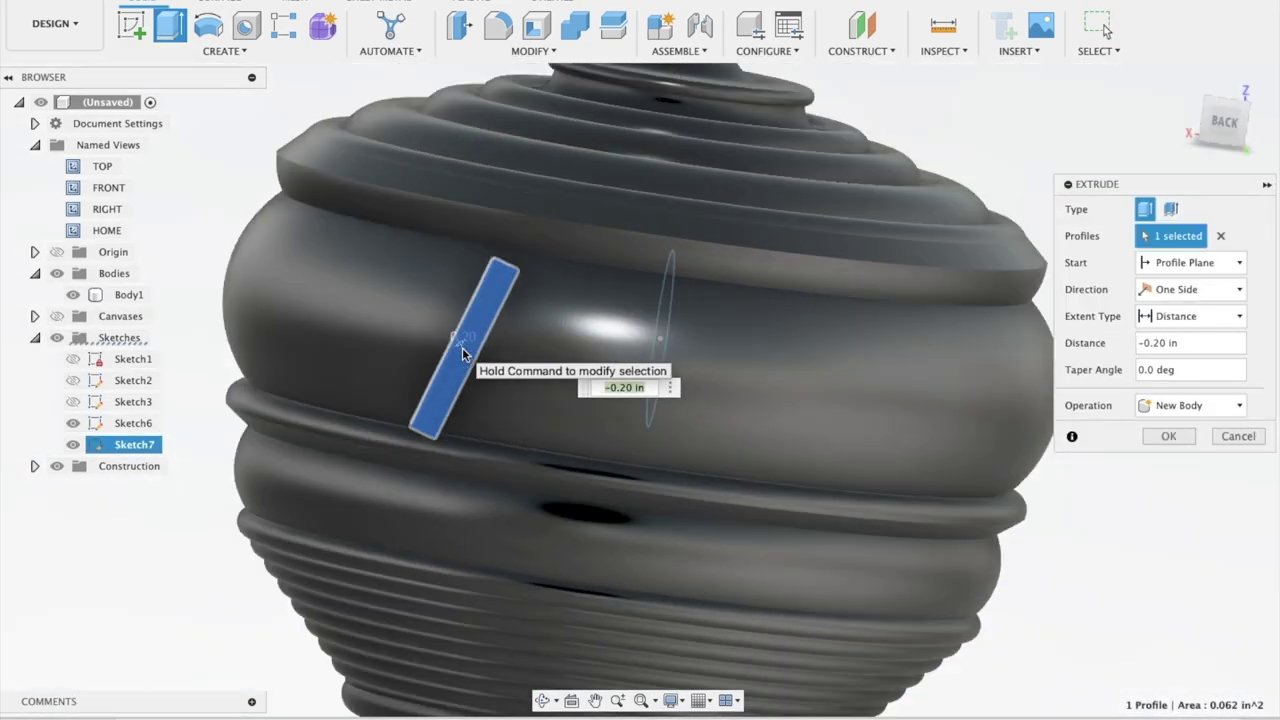
shift+middle_drag(462, 347, 479, 366)
drag(483, 368, 492, 373)
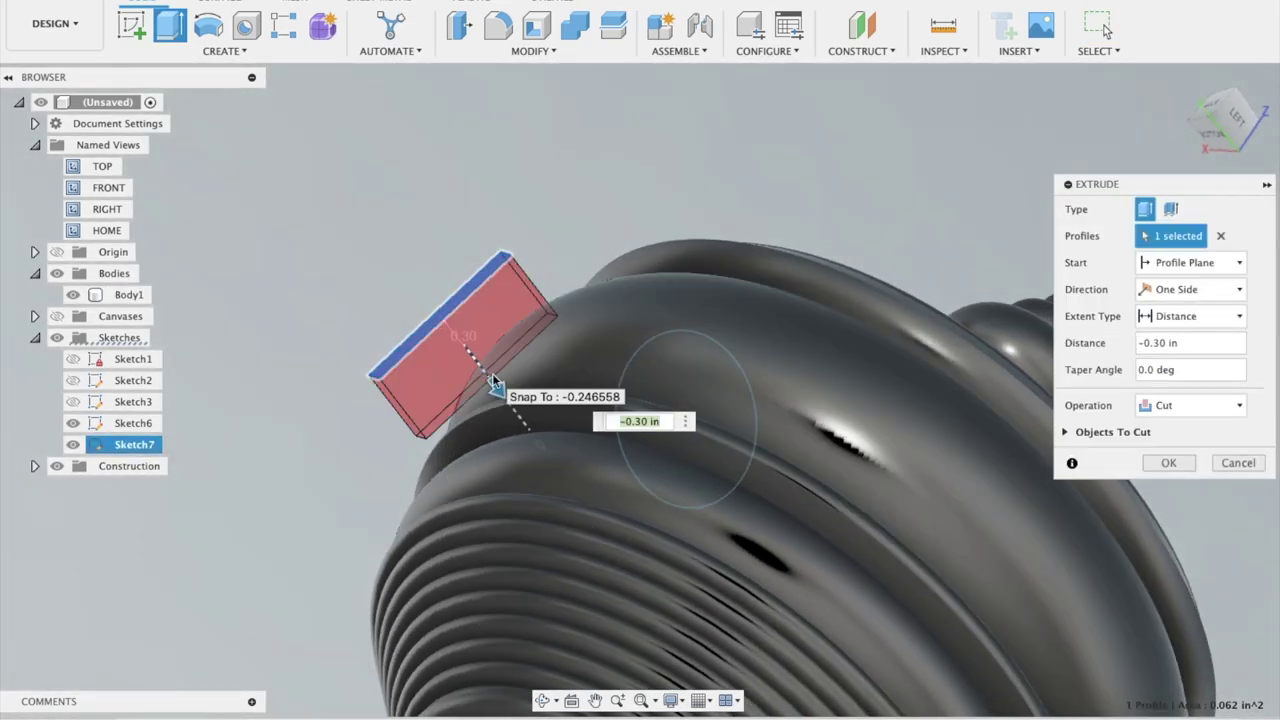
shift+middle_drag(492, 373, 566, 353)
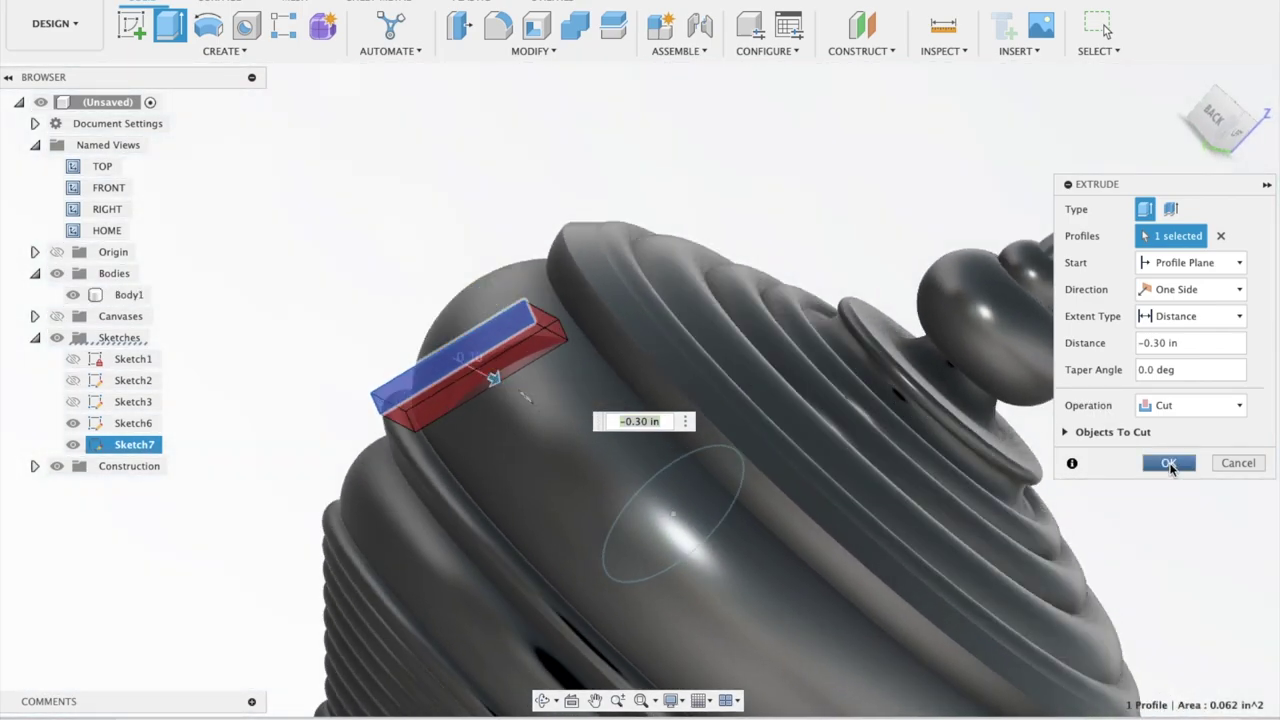
click(1169, 463)
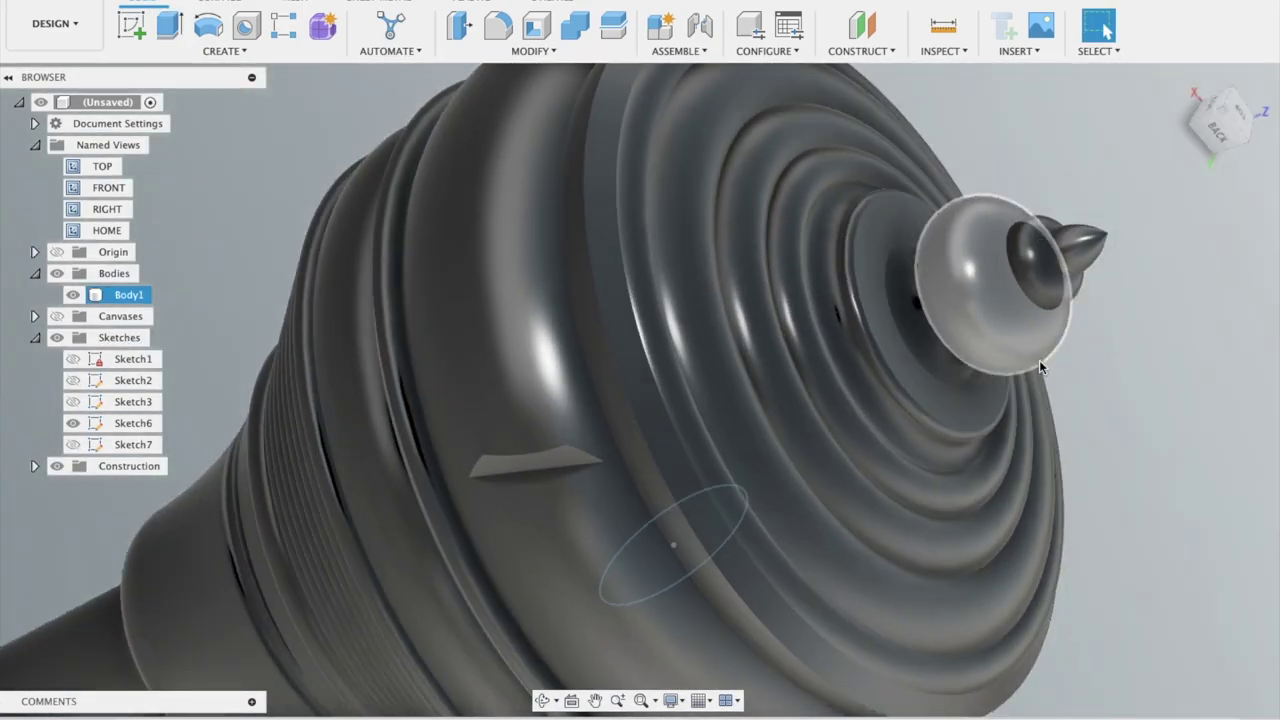
- Extrude the thin sliver face 0.25 in, joined to the body, to form the fin
click(169, 26)
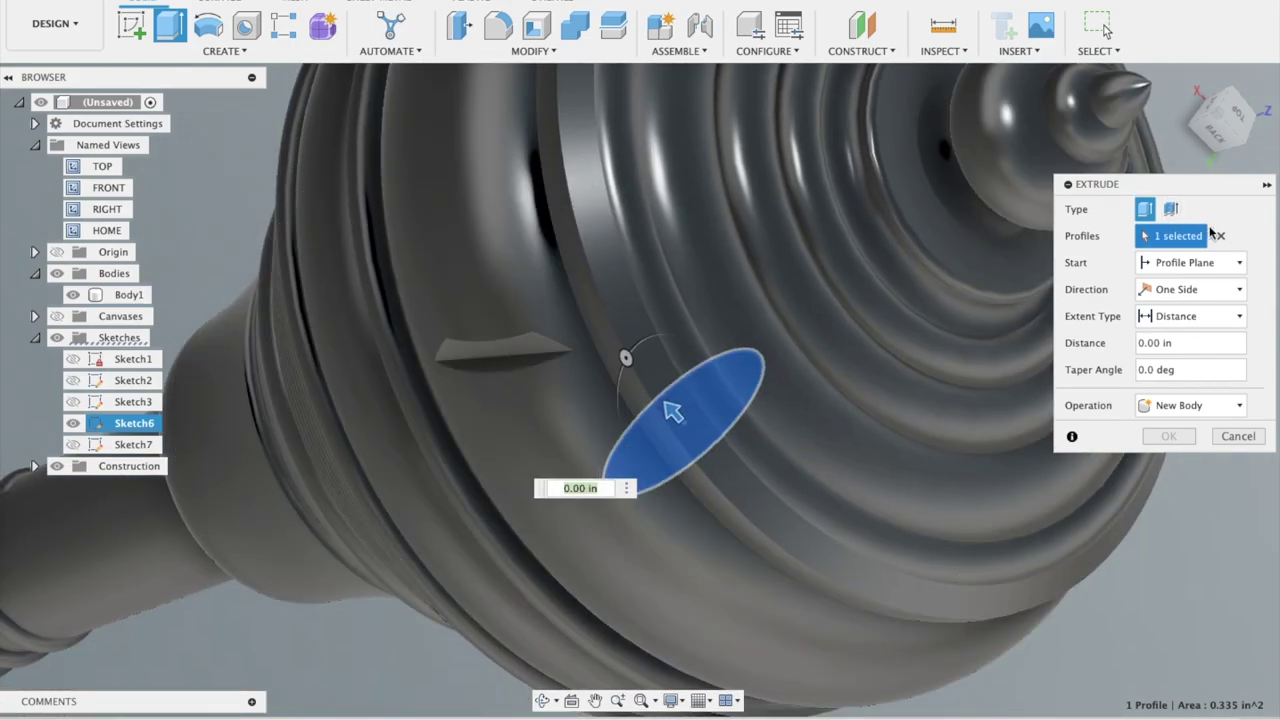
click(1220, 235)
click(508, 360)
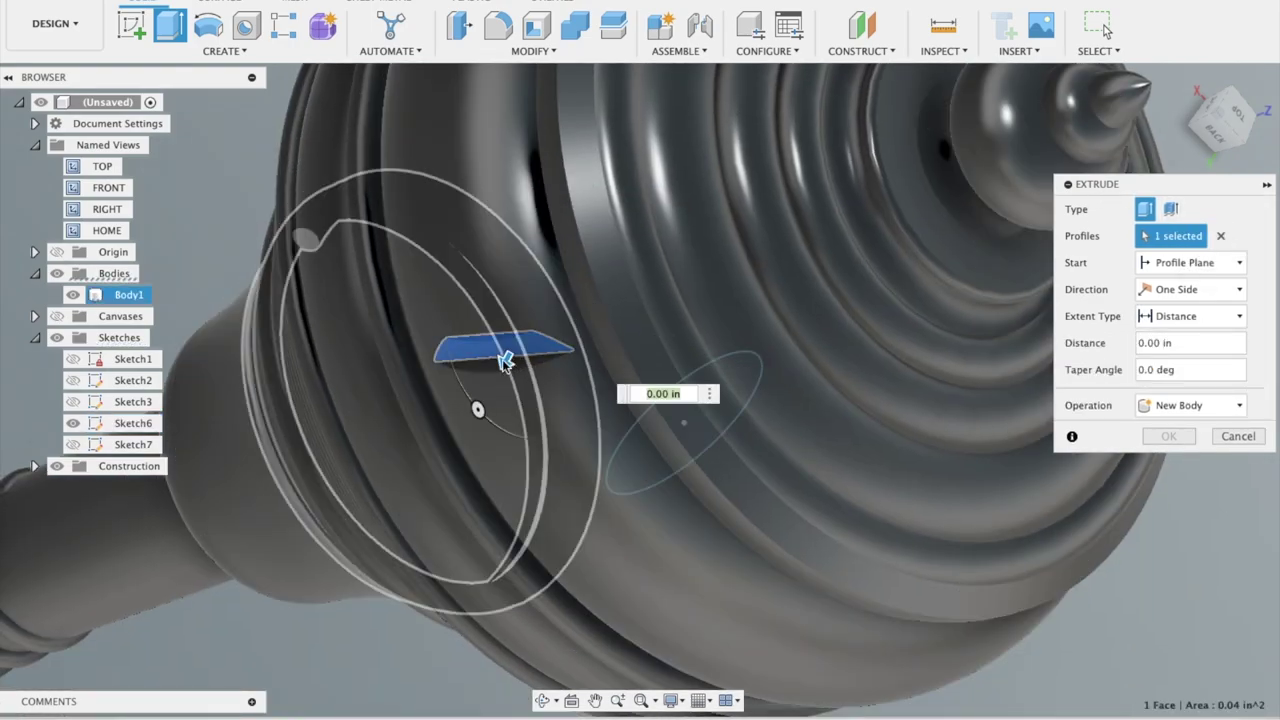
drag(500, 363, 493, 380)
shift+middle_drag(493, 380, 495, 360)
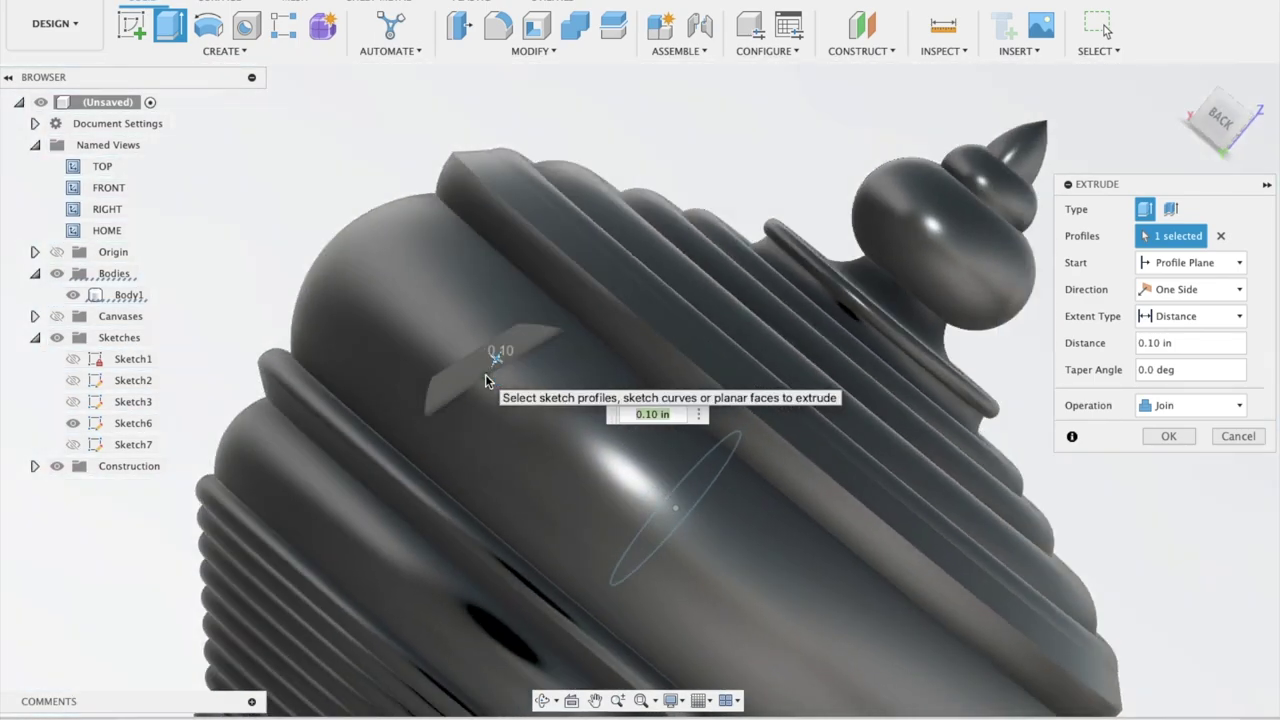
drag(494, 361, 486, 357)
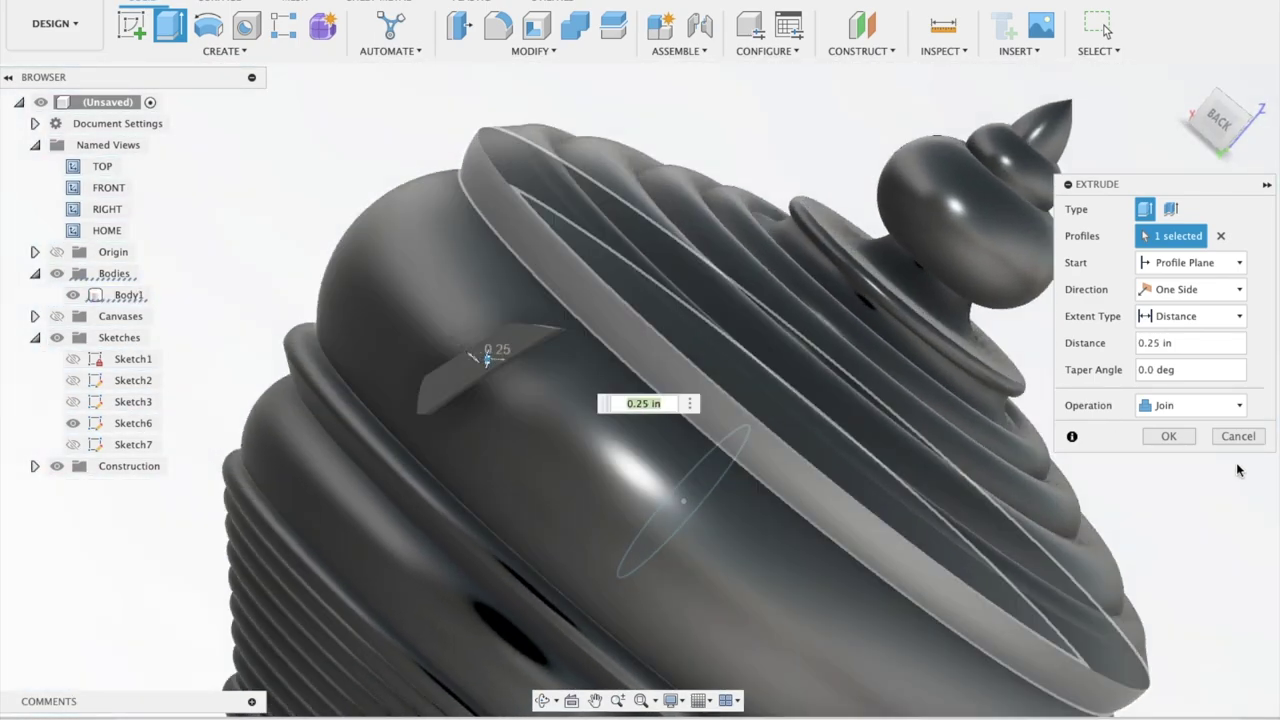
key(Return)
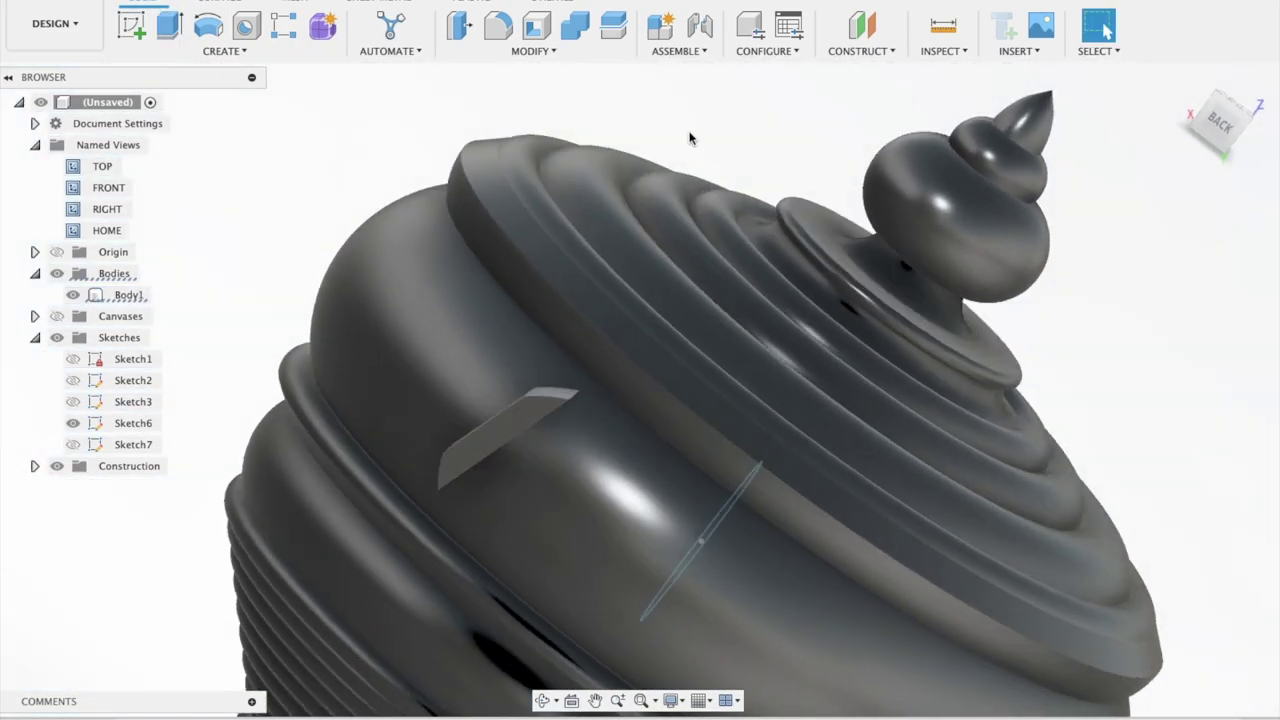
click(498, 25)
- Fillet one fin edge with a 0.10 in radius
click(534, 429)
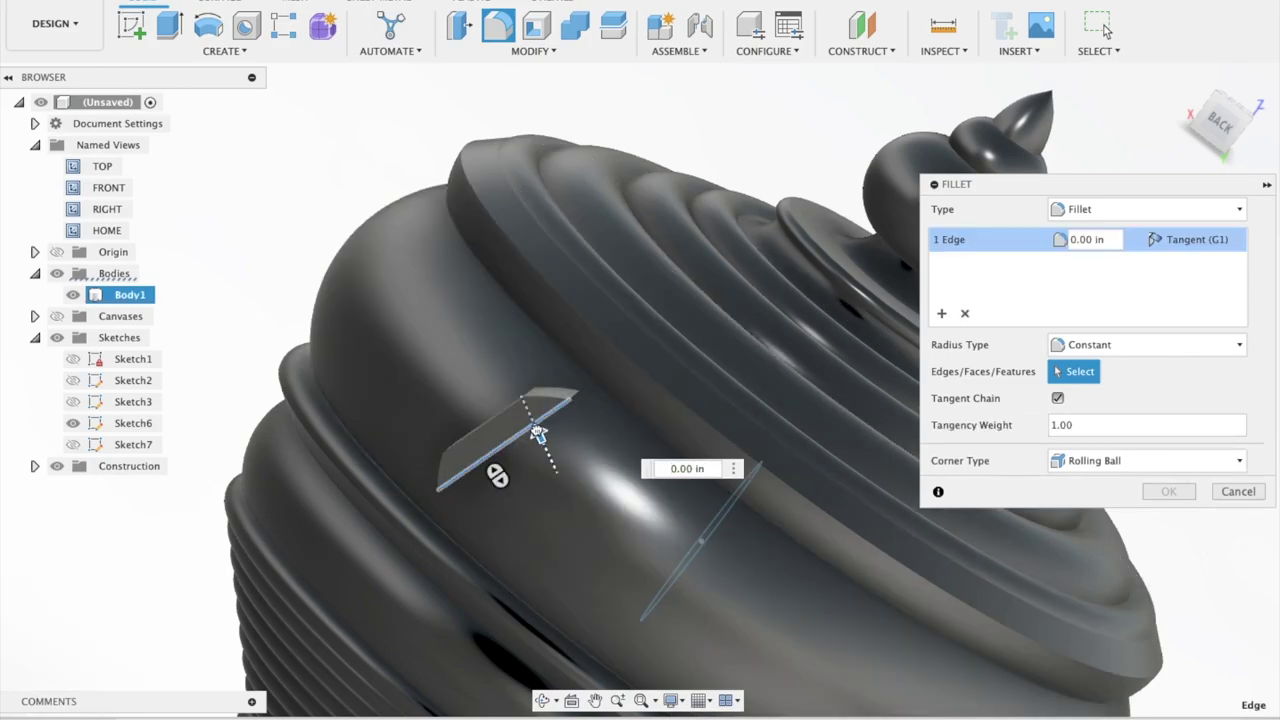
shift+middle_drag(538, 432, 530, 432)
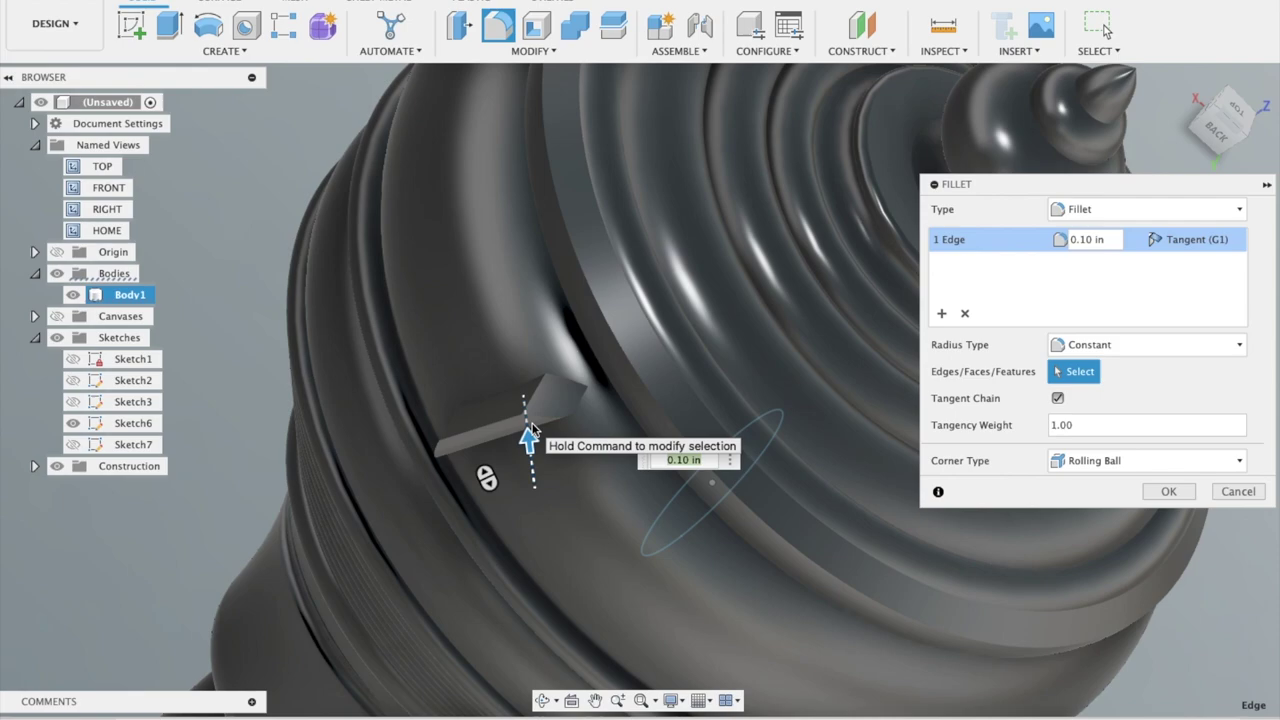
shift+middle_drag(531, 428, 535, 362)
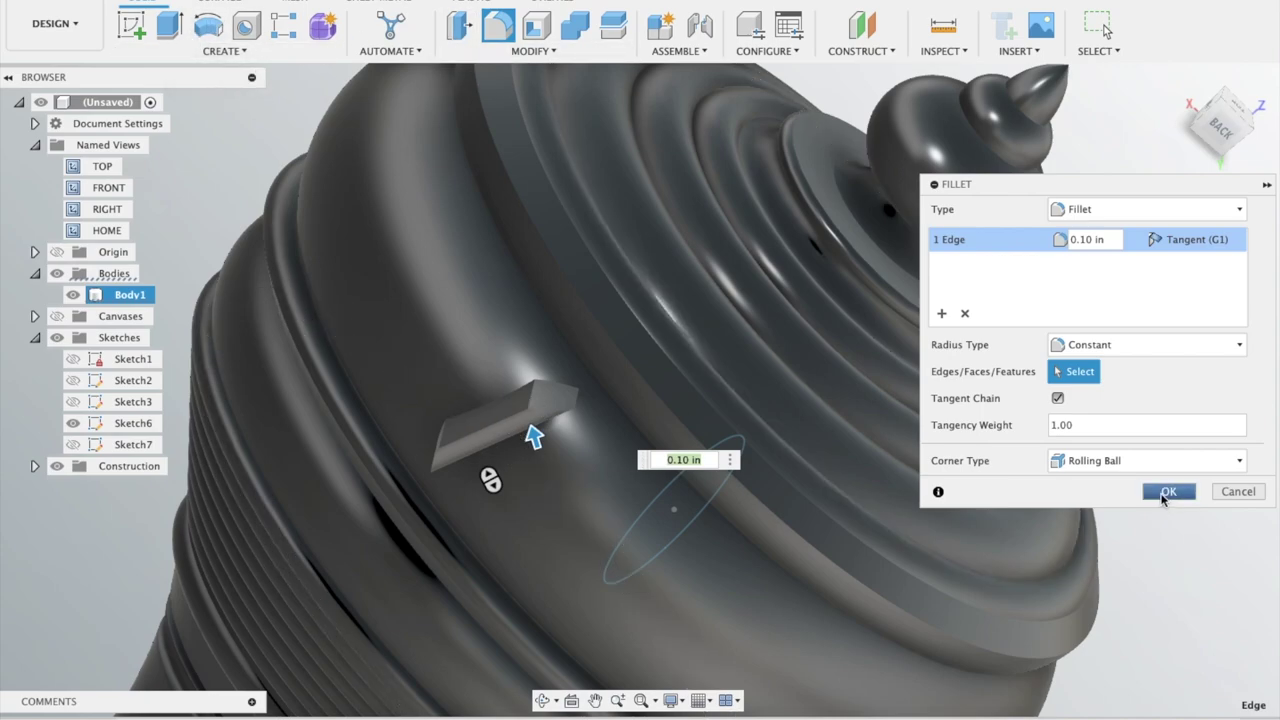
click(1166, 493)
- Fillet the fin's top edge and a second edge with a 0.425 in radius
key(f)
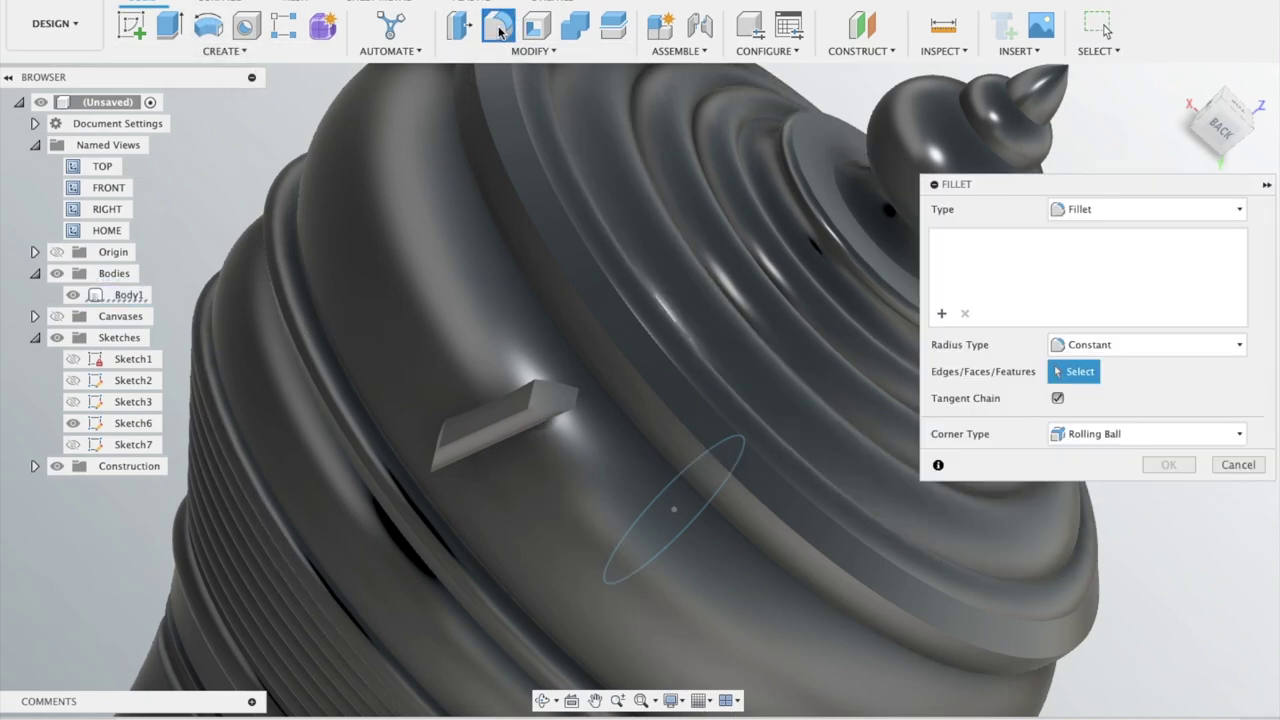
click(531, 384)
click(441, 425)
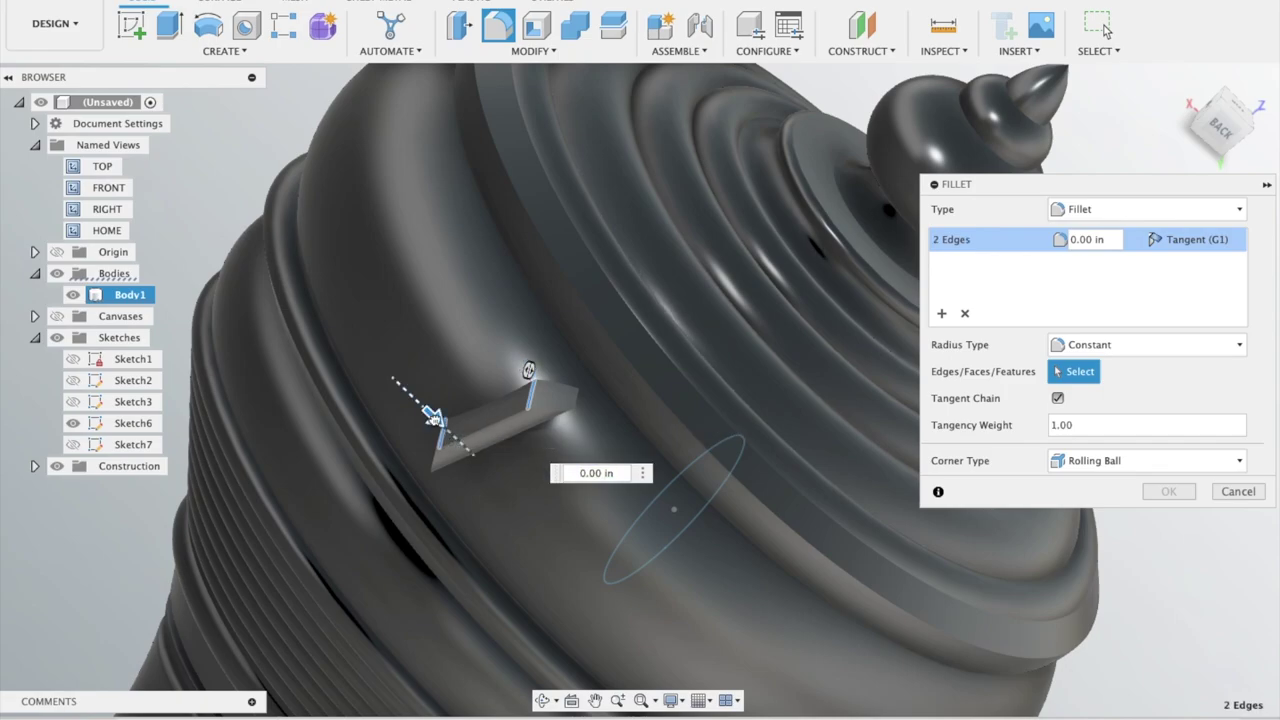
drag(432, 418, 438, 420)
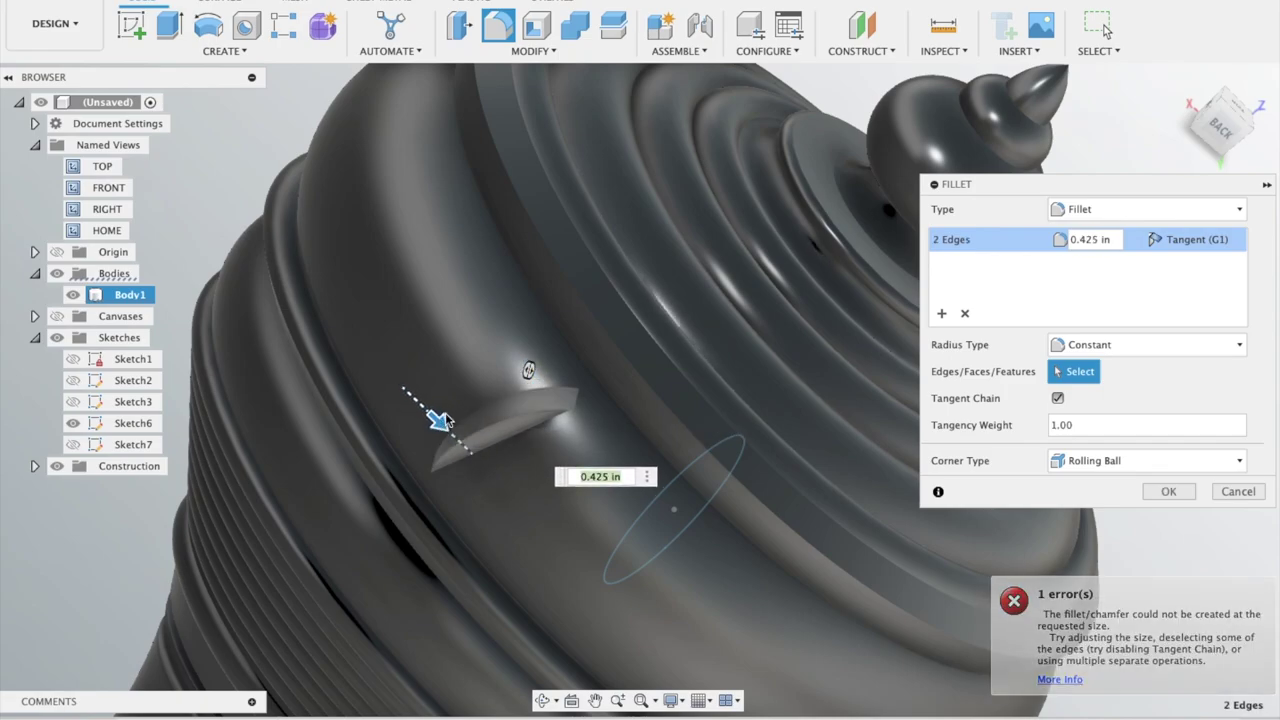
scroll(438, 420, down, 3)
click(1168, 491)
shift+middle_drag(1169, 485, 1172, 493)
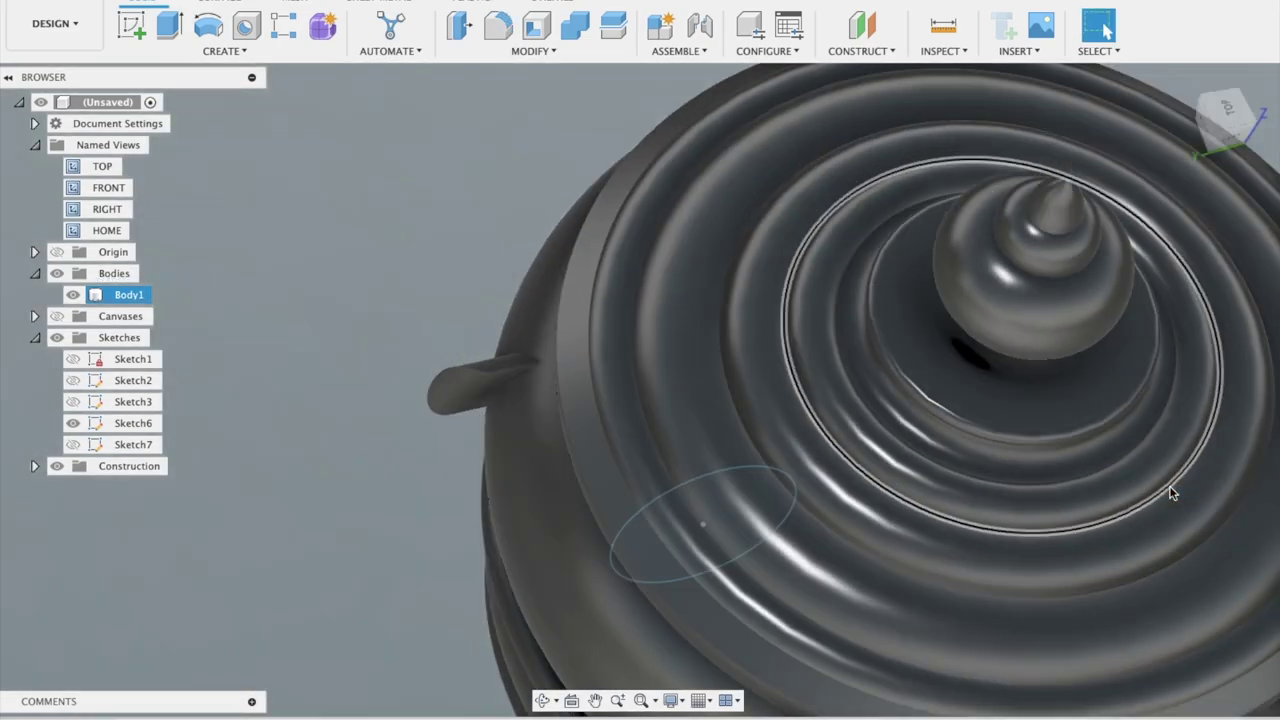
- Extrude the oval profile as a 0.675 in cut into the bulb
key(e)
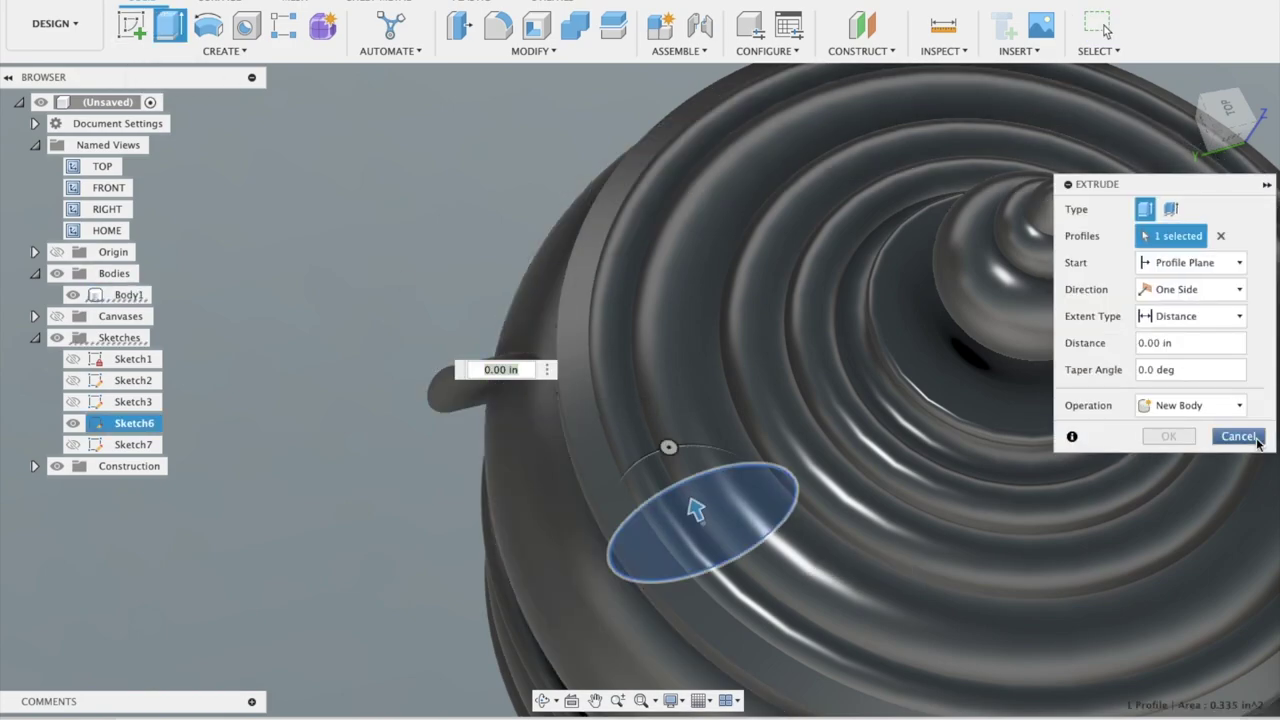
click(1238, 436)
click(170, 25)
drag(695, 510, 450, 383)
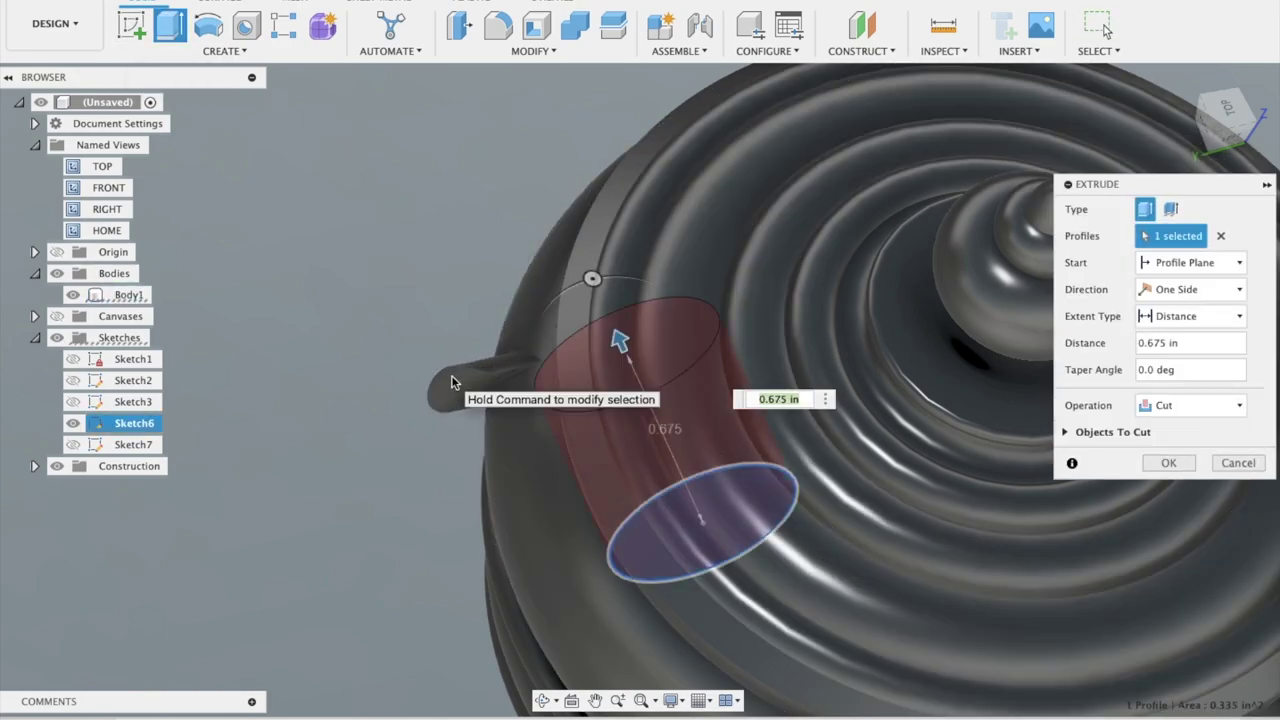
click(1168, 463)
- Press Pull the fin's rounded end face to offset it outward
key(q)
click(462, 388)
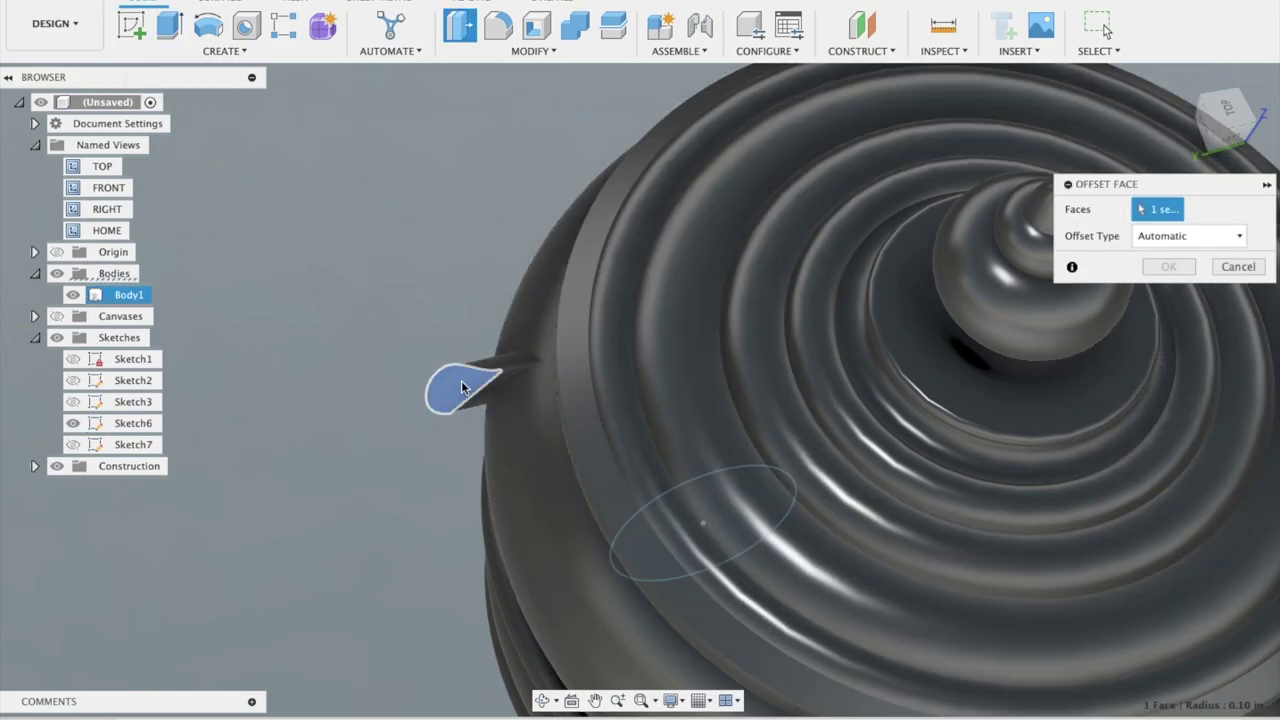
drag(460, 390, 481, 340)
click(1168, 293)
mouse_move(1147, 290)
shift+middle_down()
mouse_move(725, 249)
mouse_move(890, 392)
shift+middle_up()
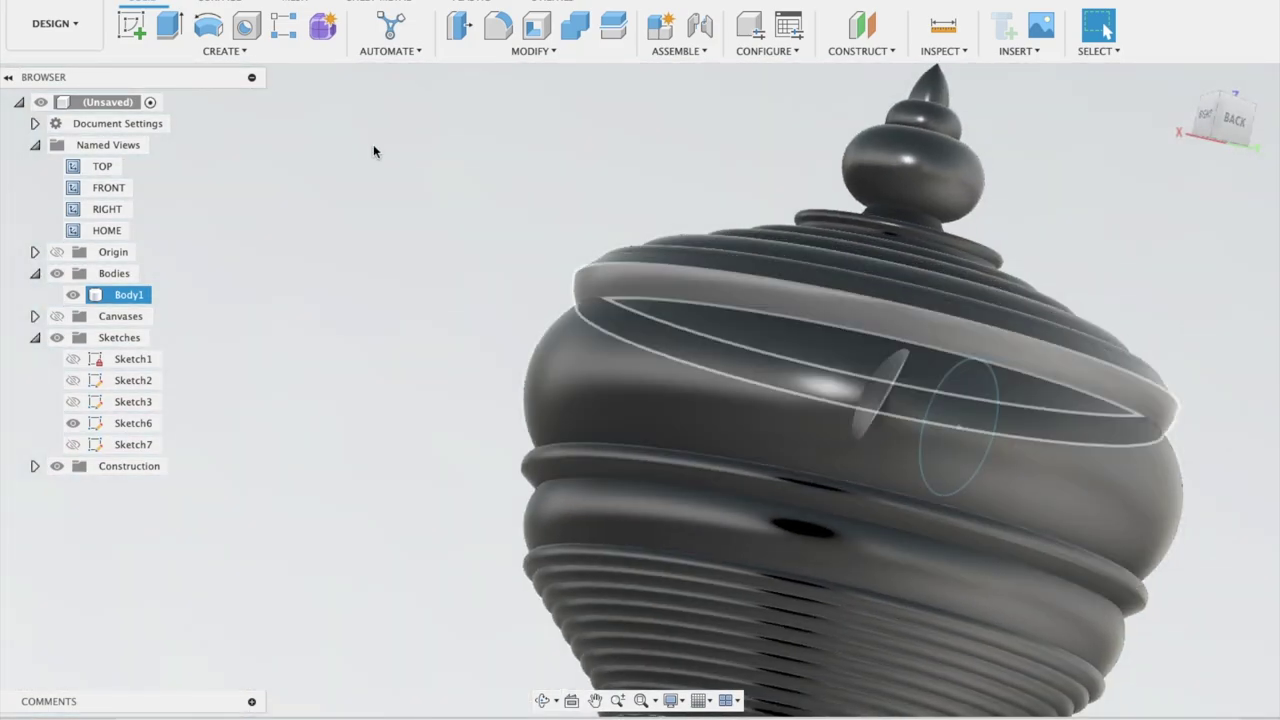
click(224, 51)
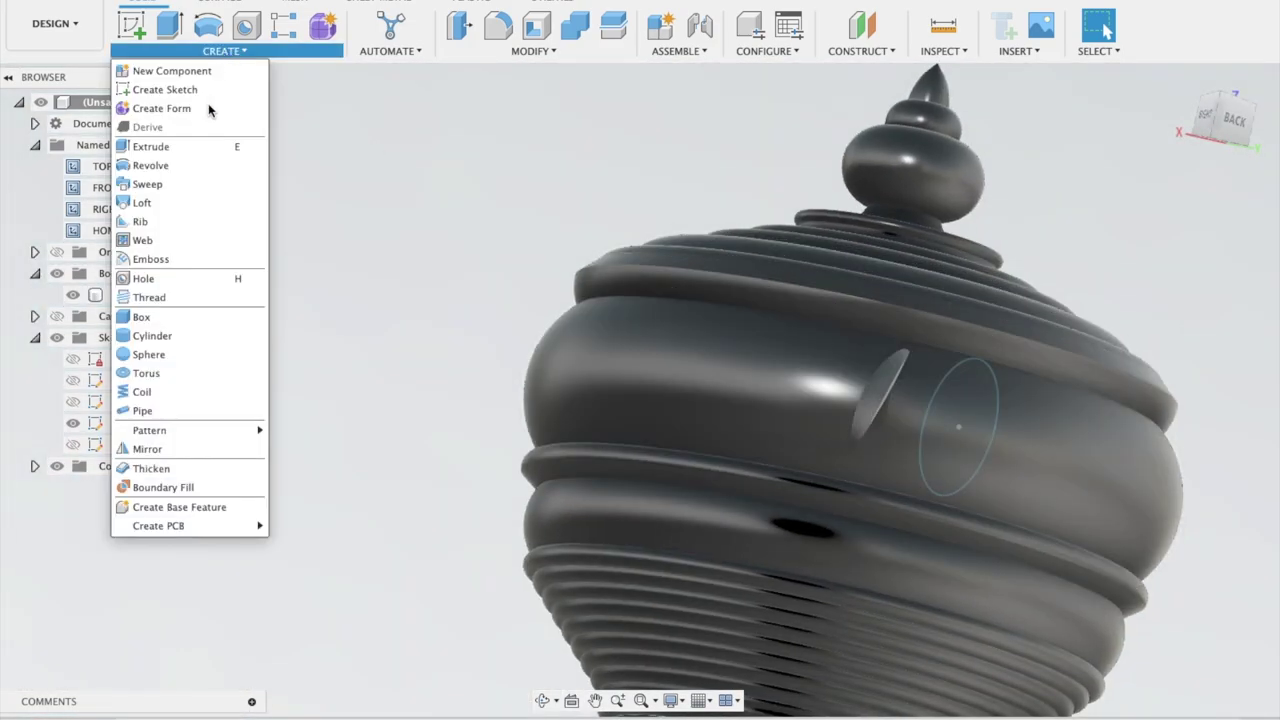
mouse_move(149, 430)
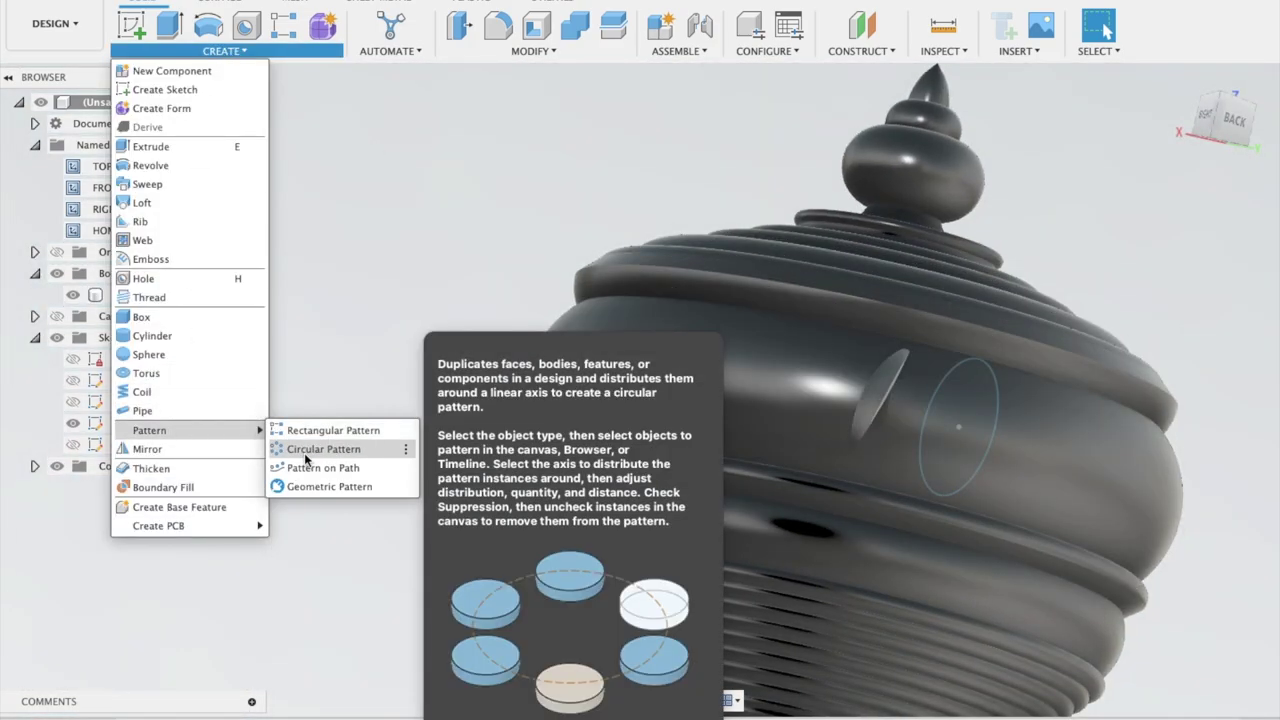
- Start a circular pattern of the bulb cut, using the round edge as the axis
click(304, 452)
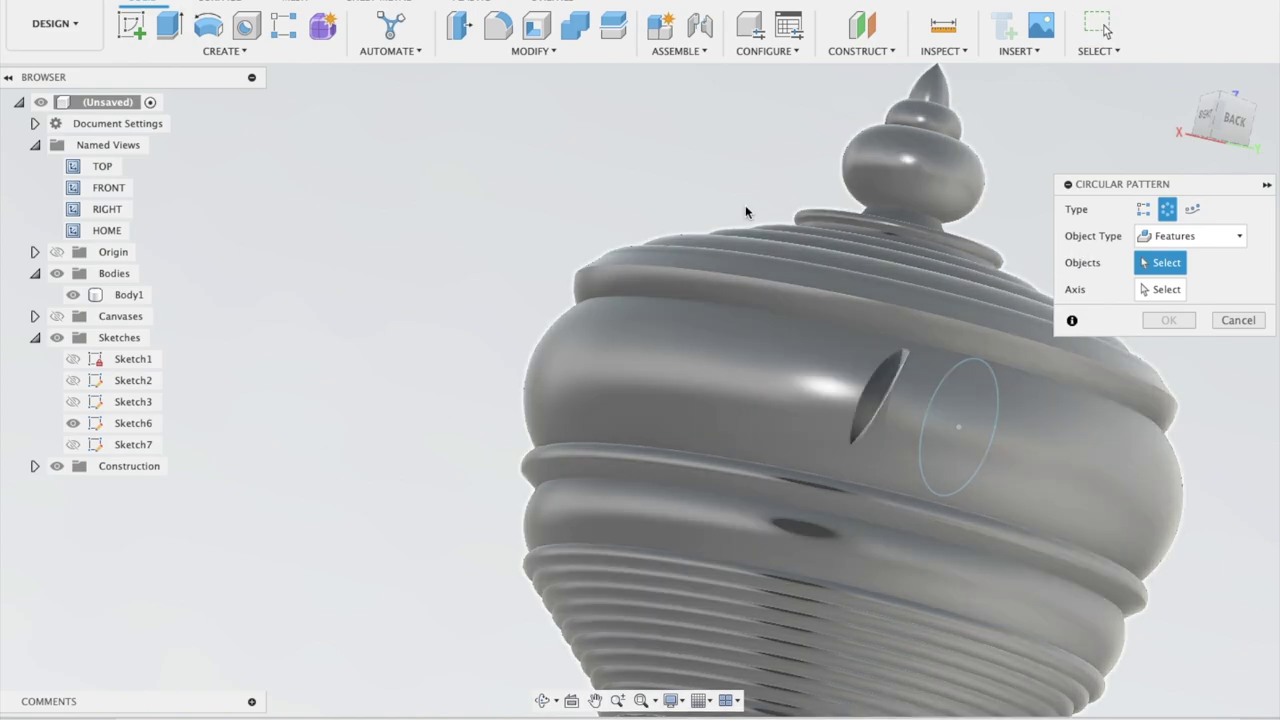
shift+middle_drag(745, 205, 723, 206)
click(561, 289)
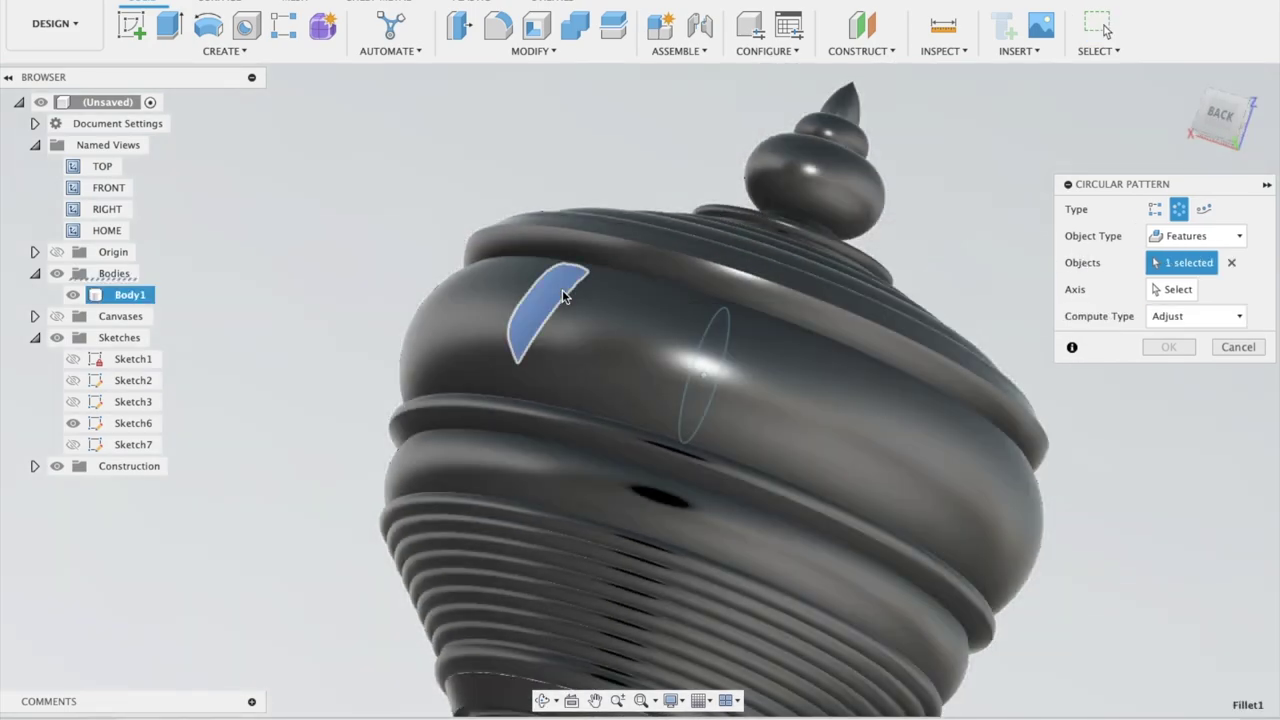
click(1181, 289)
shift+middle_drag(1181, 289, 994, 240)
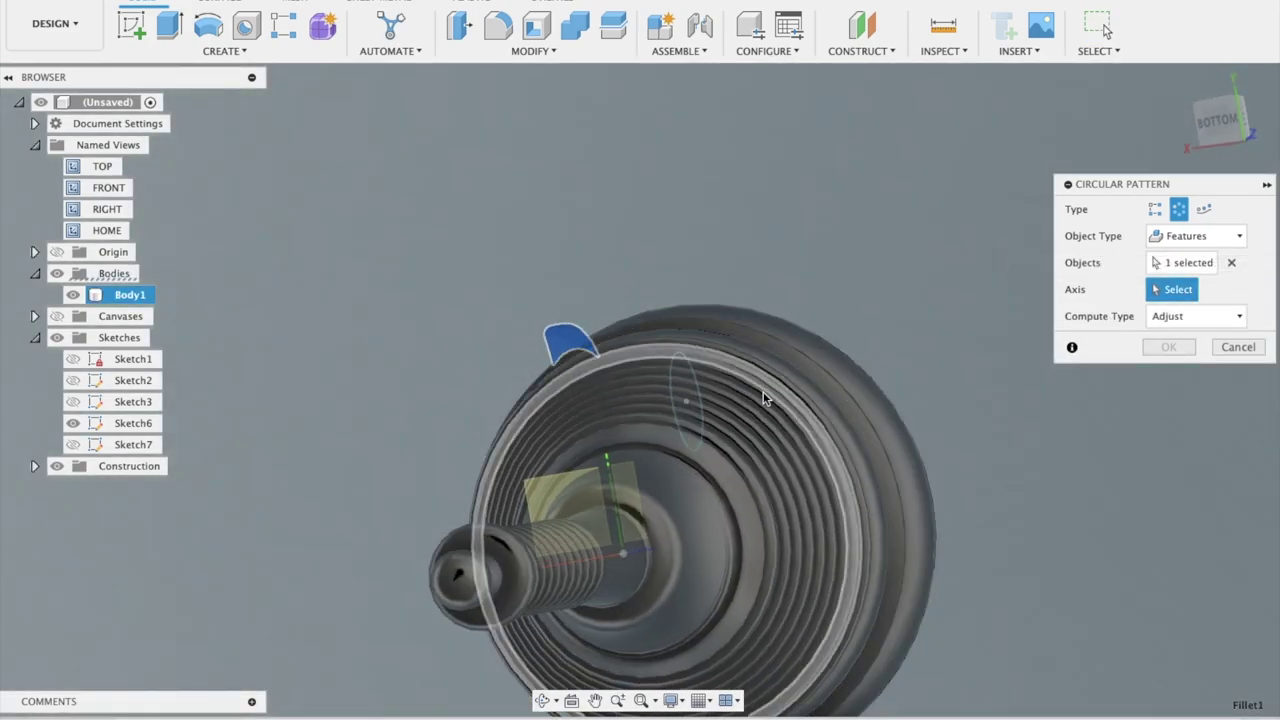
click(829, 370)
shift+middle_drag(829, 370, 901, 279)
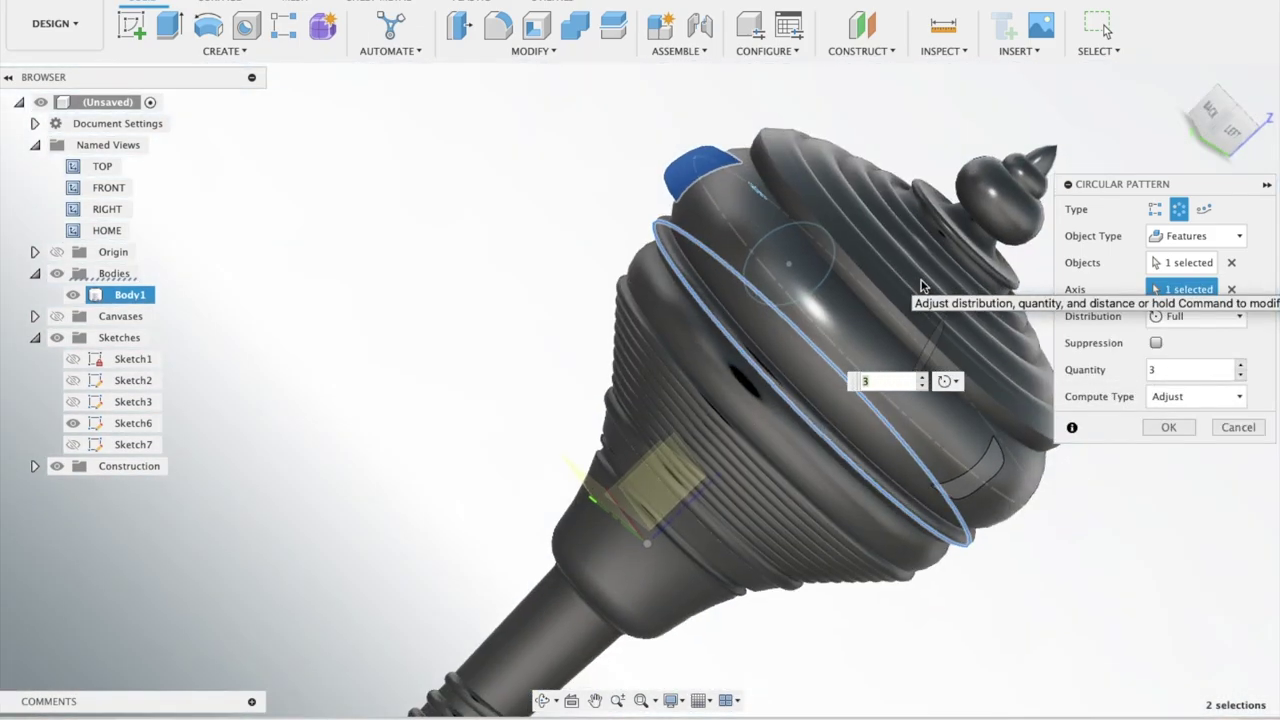
- Set the pattern quantity to 49 and confirm the circular pattern
click(1241, 365)
click(1241, 365)
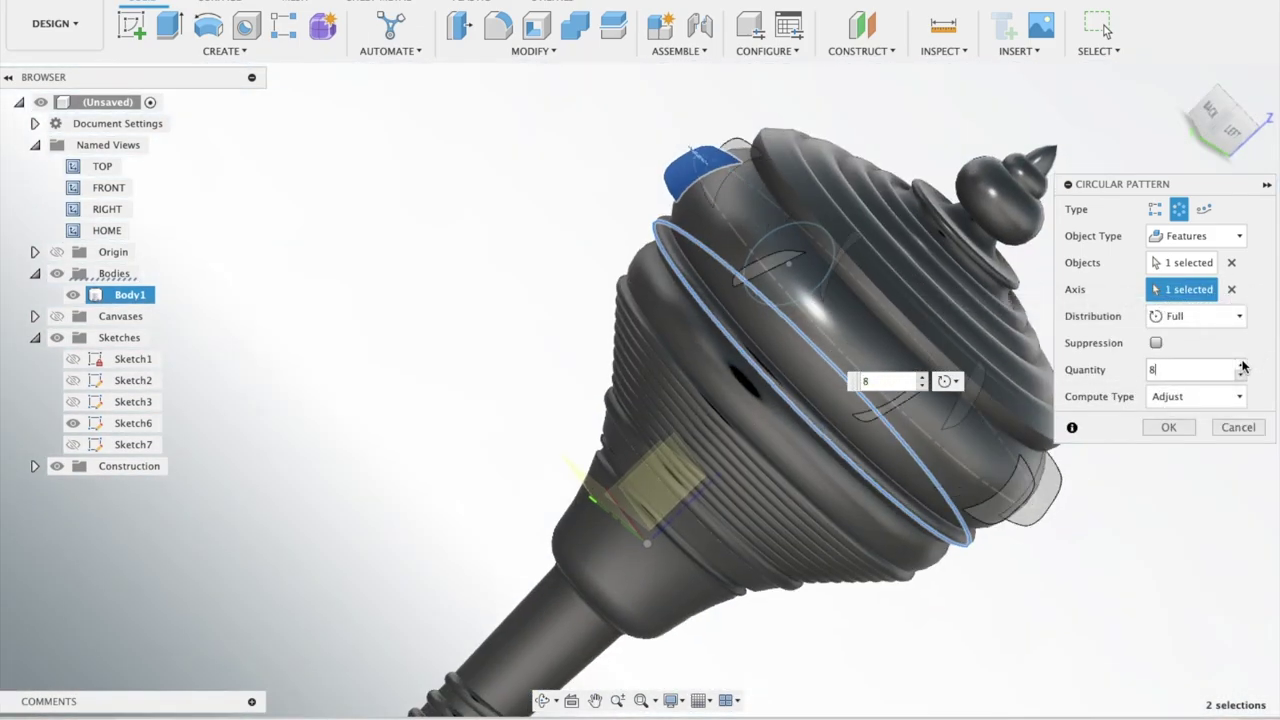
click(1241, 365)
click(1241, 365)
click(1241, 365)
click(1241, 365)
click(1241, 365)
click(1241, 365)
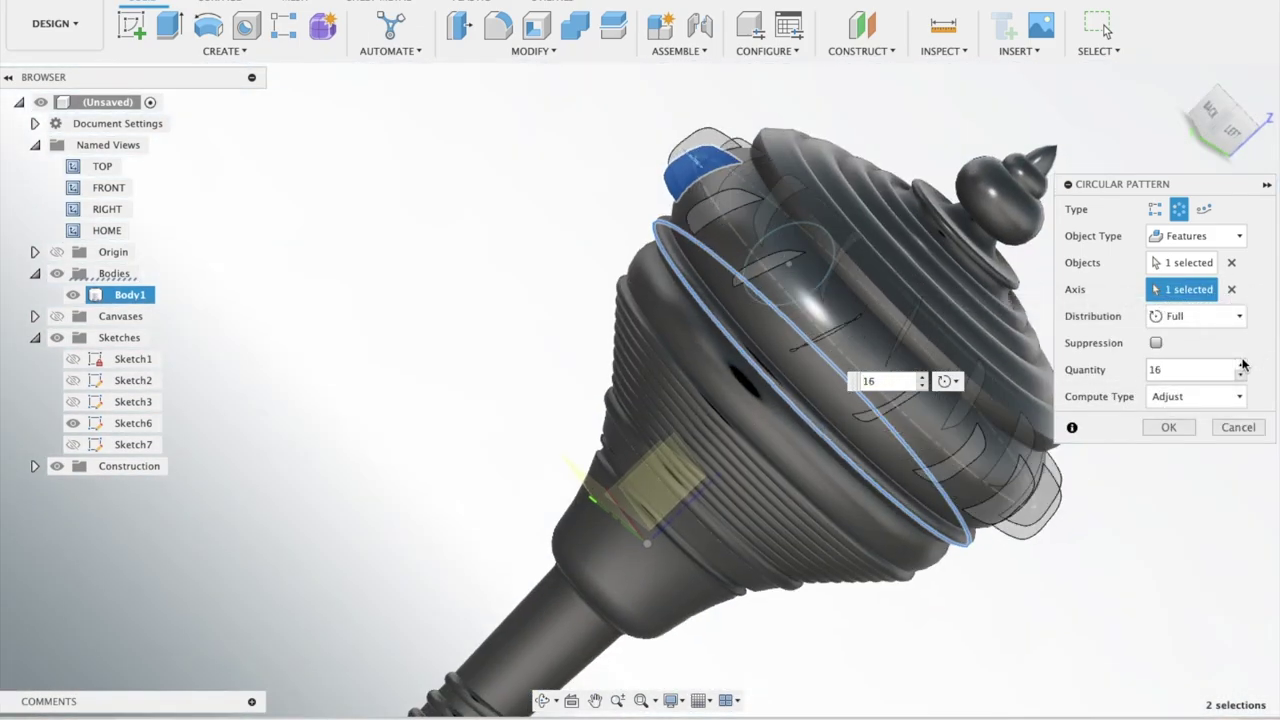
click(922, 377)
click(922, 377)
click(922, 377)
click(922, 377)
click(922, 377)
click(922, 377)
click(922, 378)
click(922, 378)
click(922, 378)
click(922, 378)
click(922, 378)
click(922, 378)
click(922, 378)
click(922, 378)
click(922, 378)
click(922, 378)
click(922, 378)
click(922, 378)
click(922, 378)
click(922, 378)
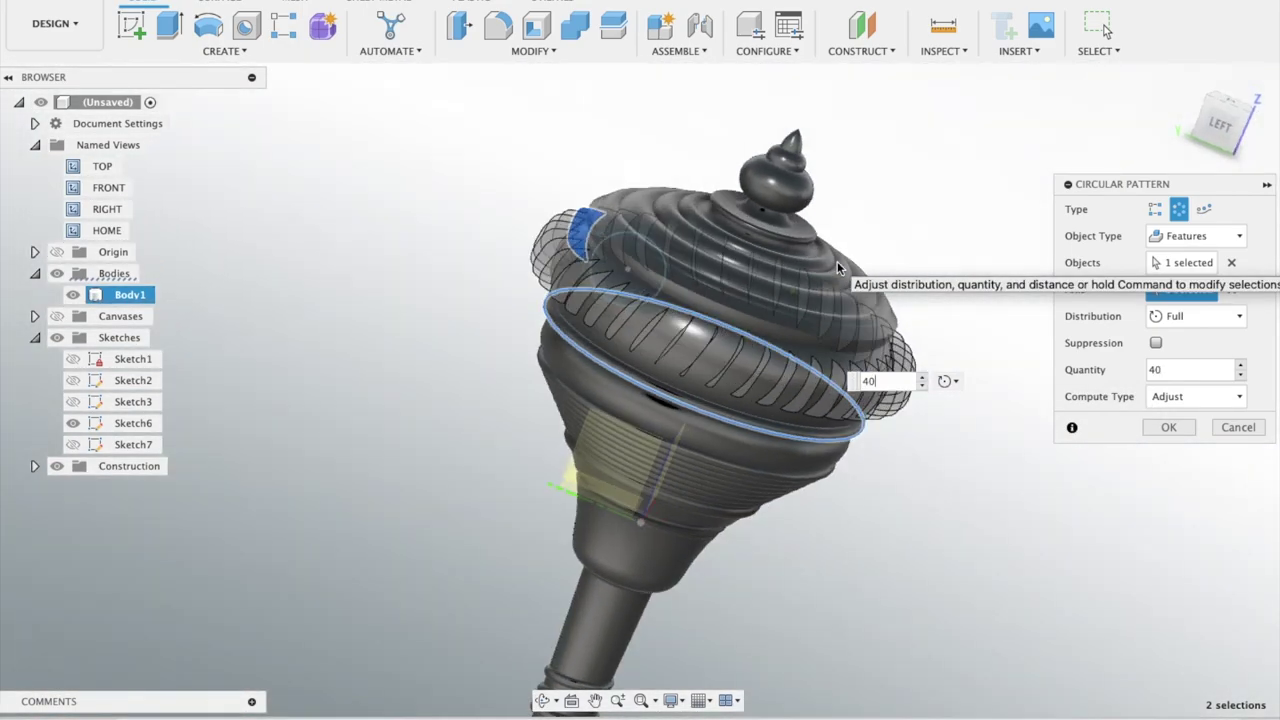
click(922, 377)
click(922, 377)
click(922, 377)
click(922, 377)
click(922, 377)
click(922, 377)
click(922, 377)
click(922, 377)
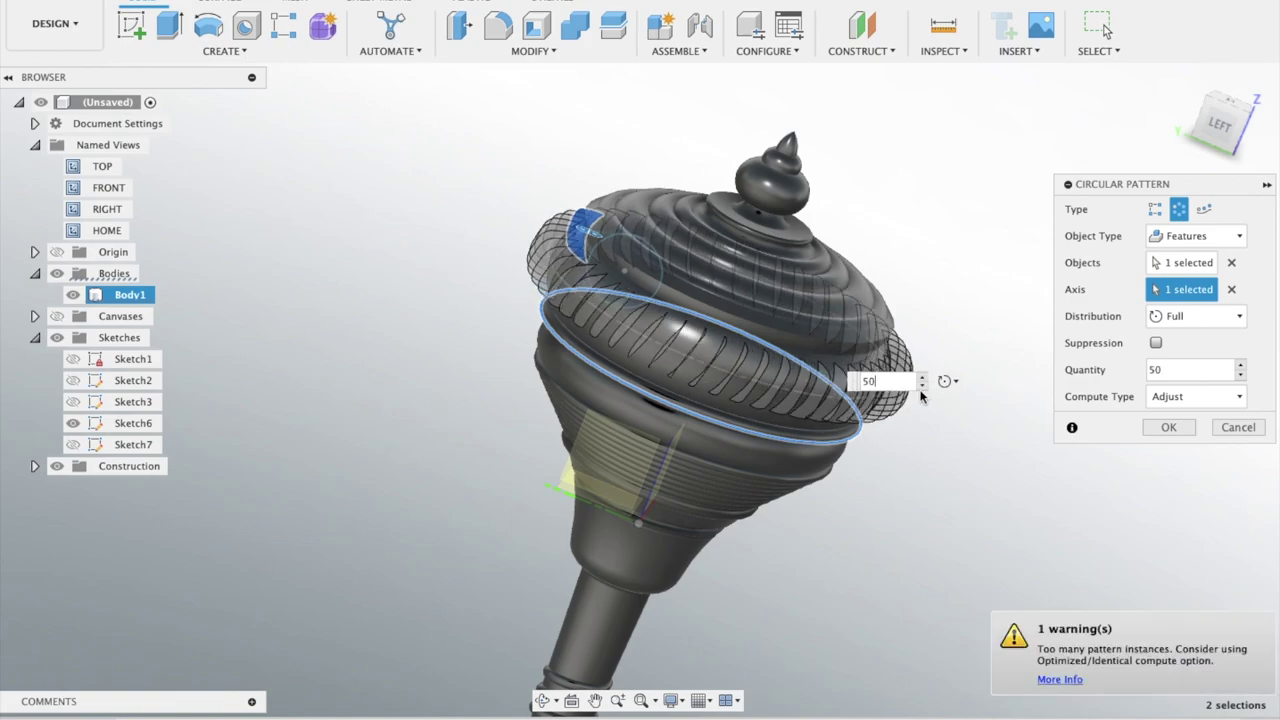
click(922, 385)
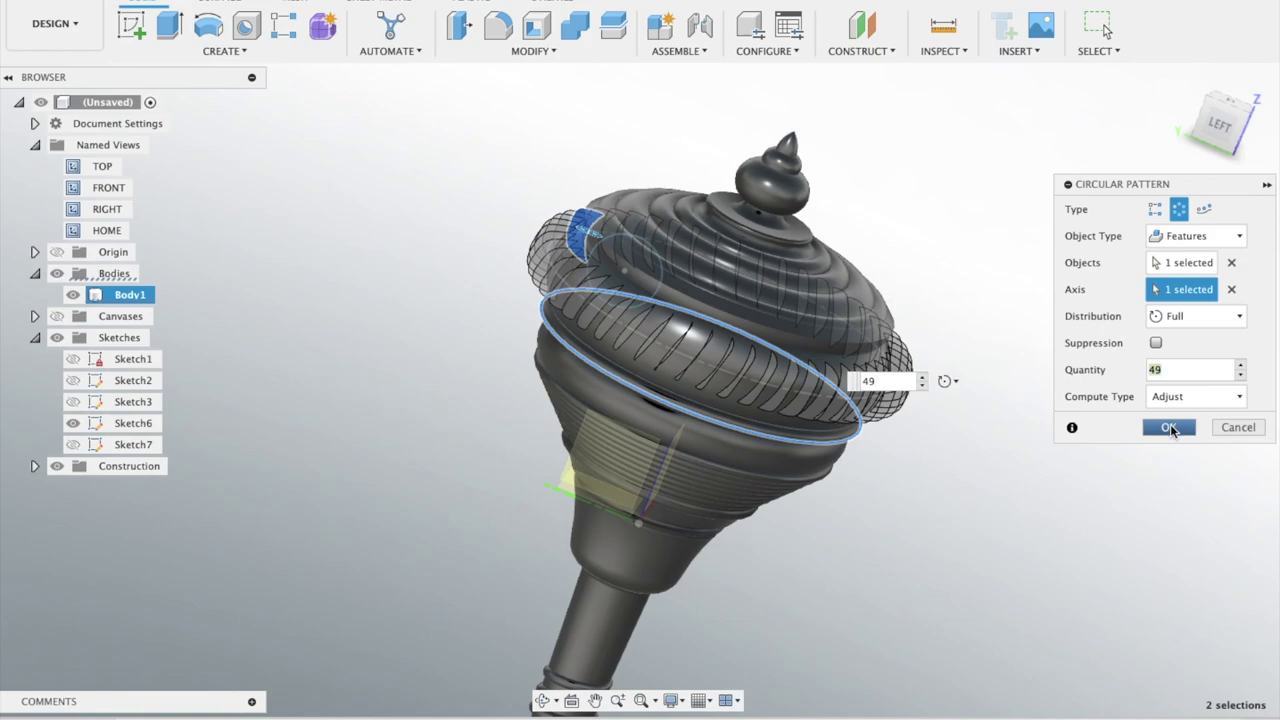
click(1170, 428)
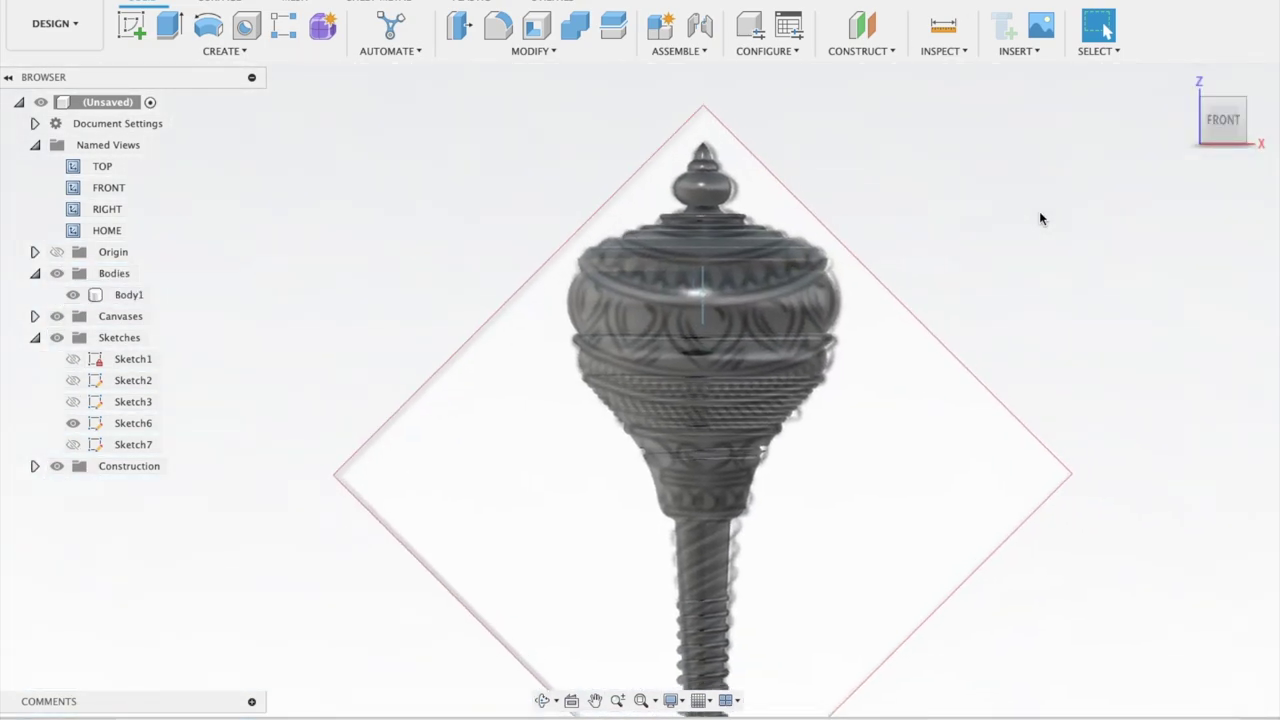
- Create a new sketch on the front plane and cancel a started 3-point arc
click(132, 25)
click(633, 394)
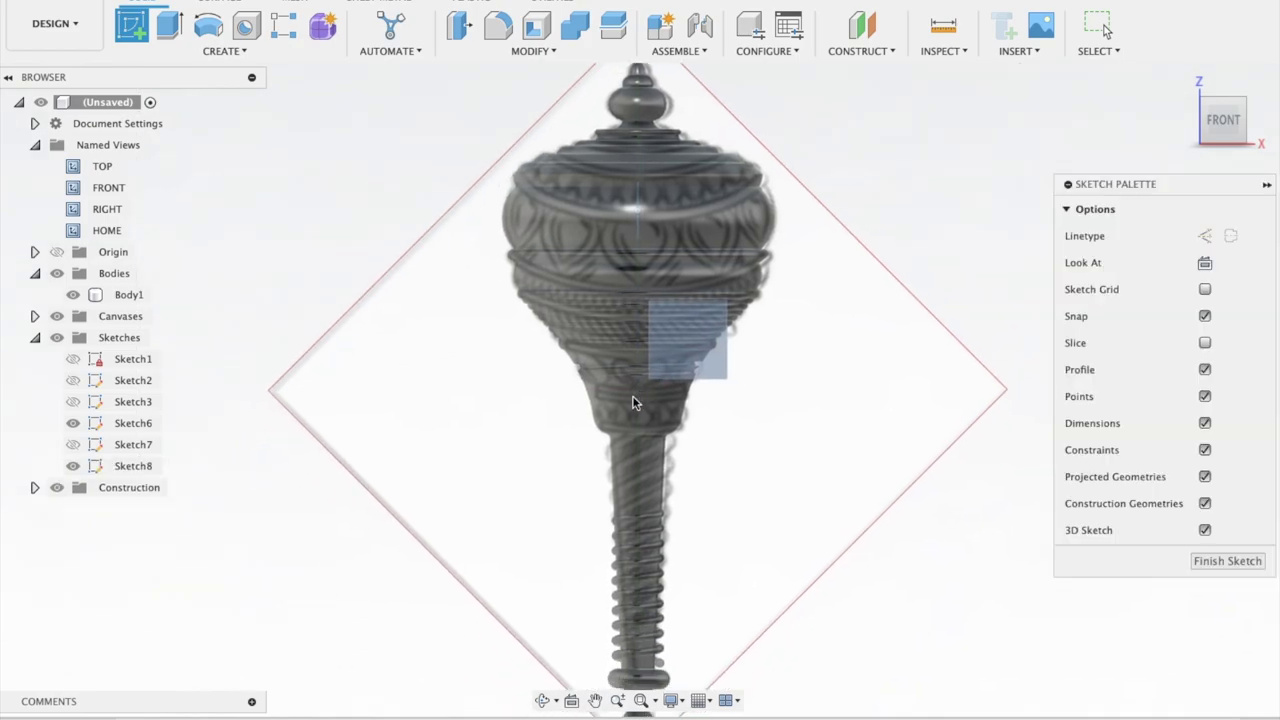
click(131, 25)
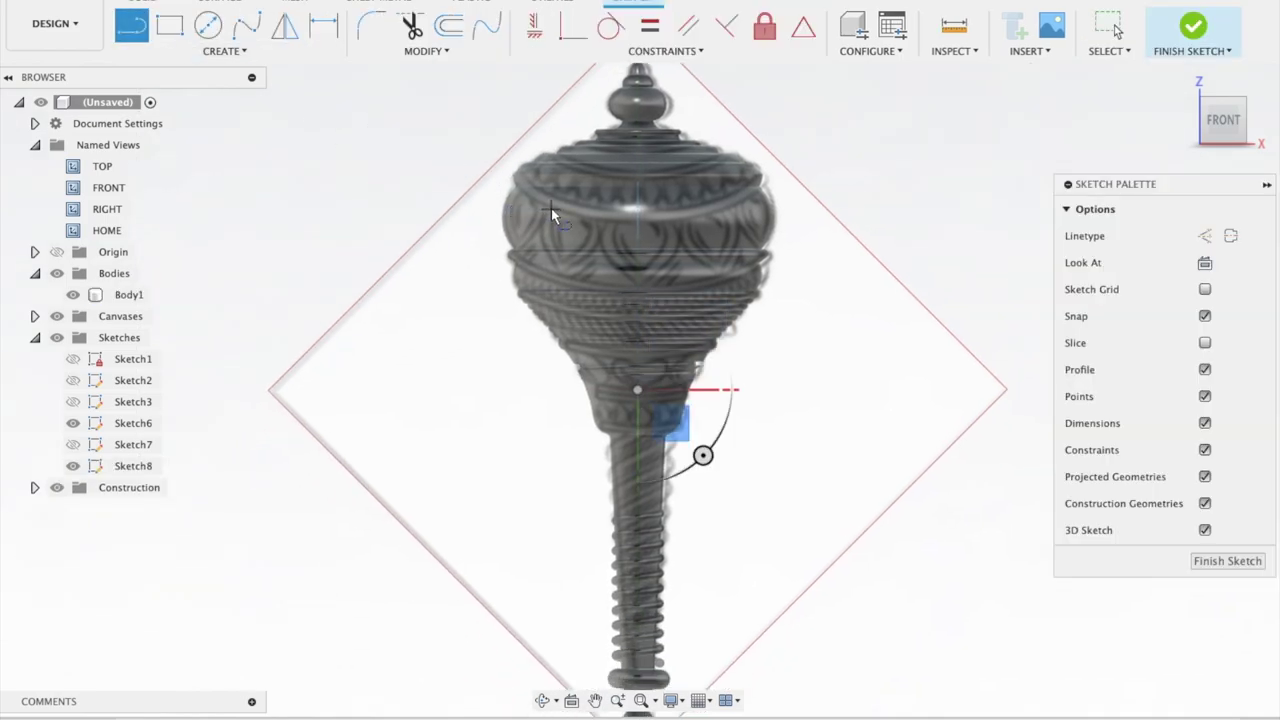
click(228, 50)
mouse_move(141, 127)
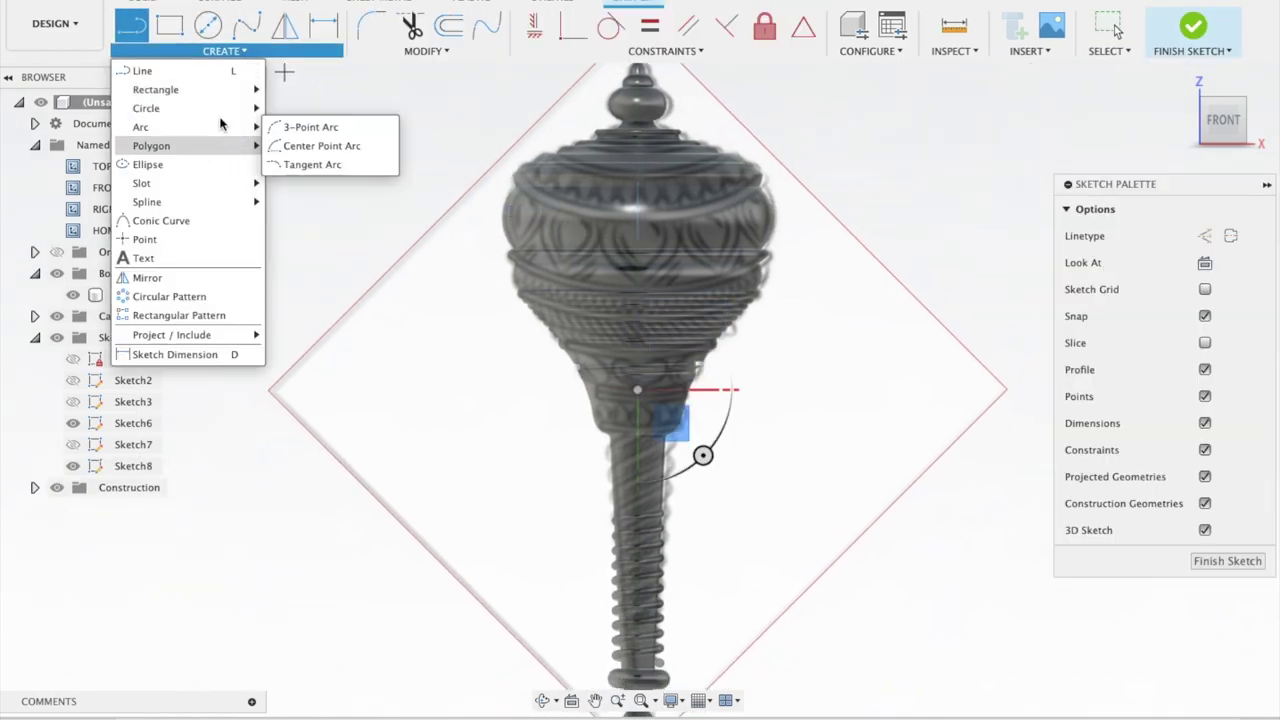
click(305, 126)
click(566, 213)
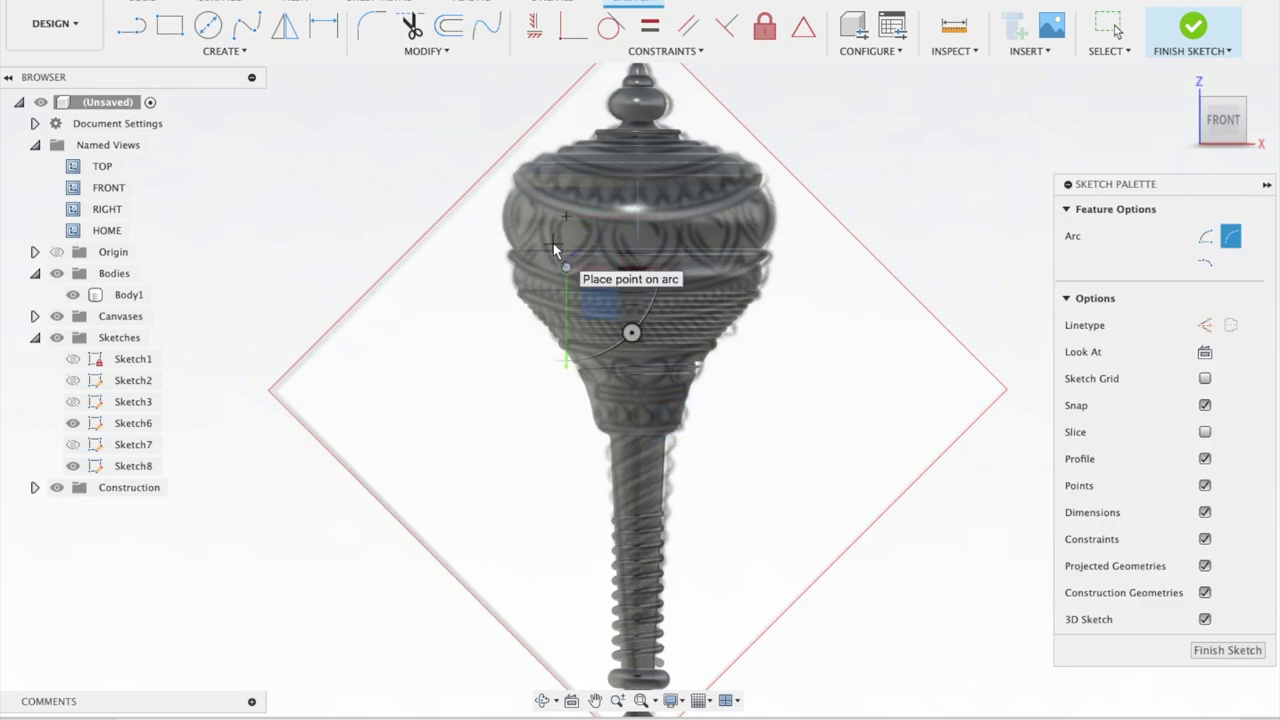
key(Escape)
- Place another 3-point arc's start and end points, cancel it, and face the front
scroll(492, 149, up, 5)
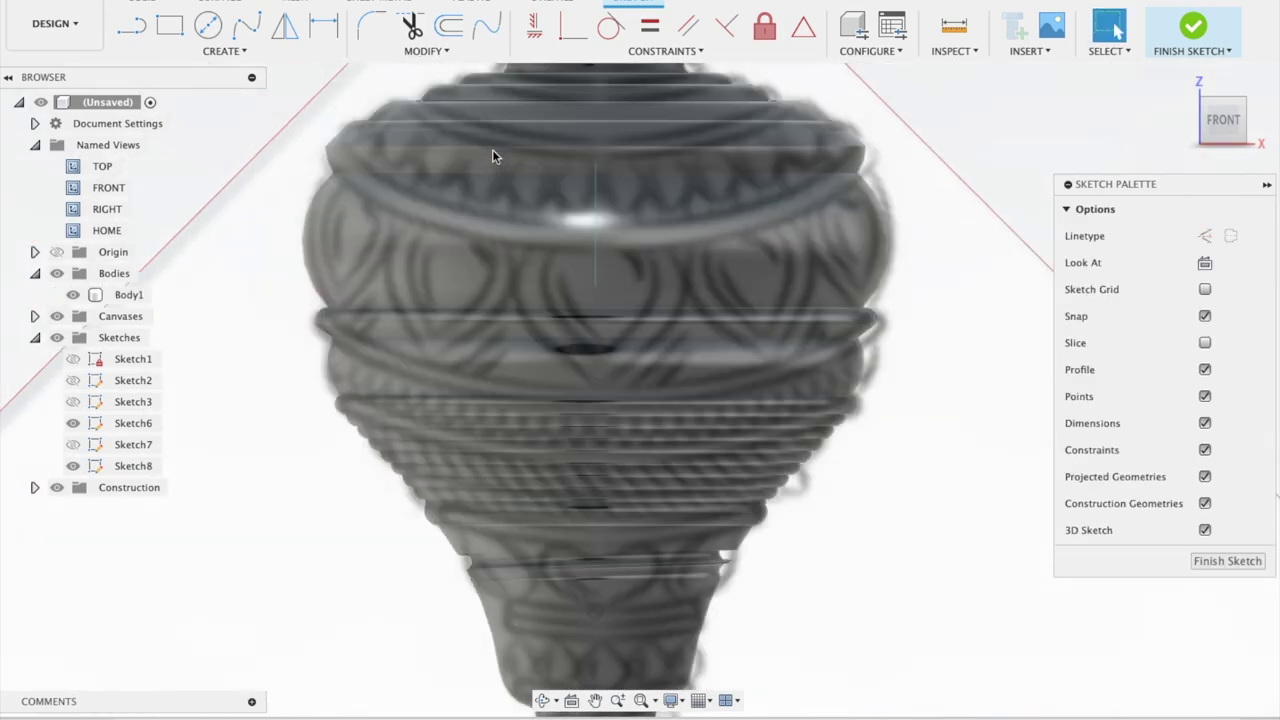
click(168, 51)
click(283, 129)
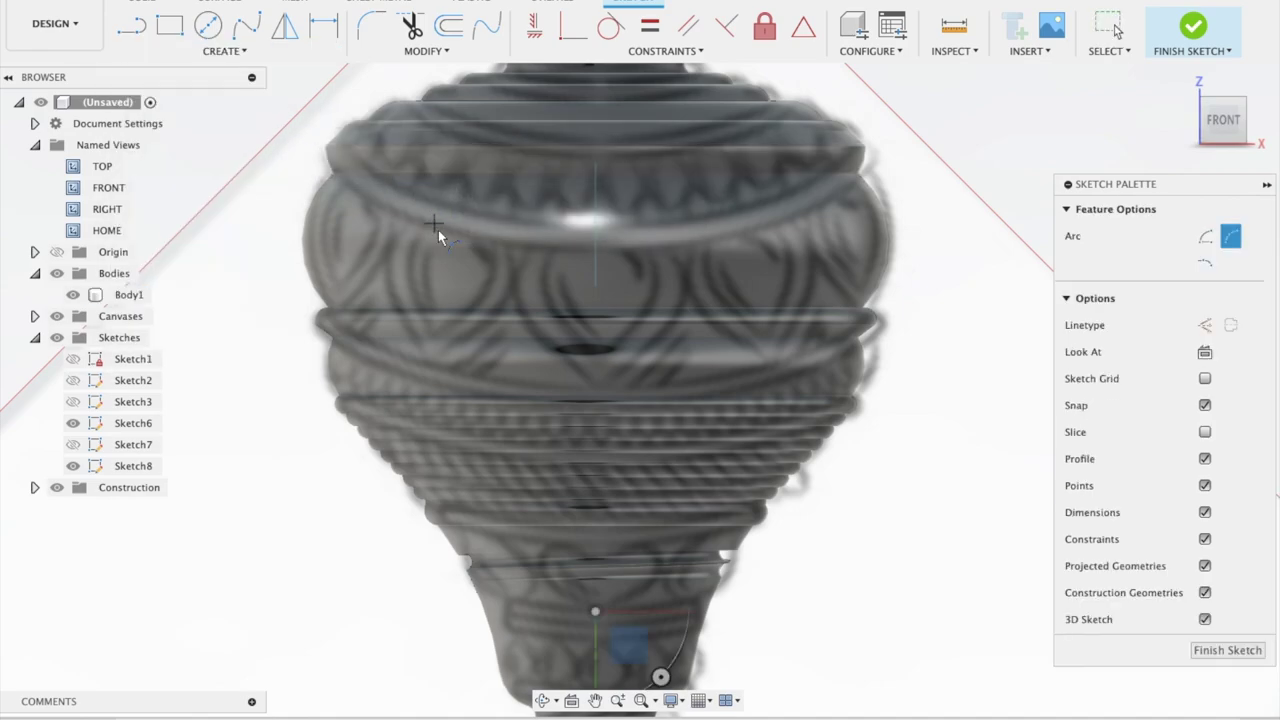
click(427, 352)
click(425, 225)
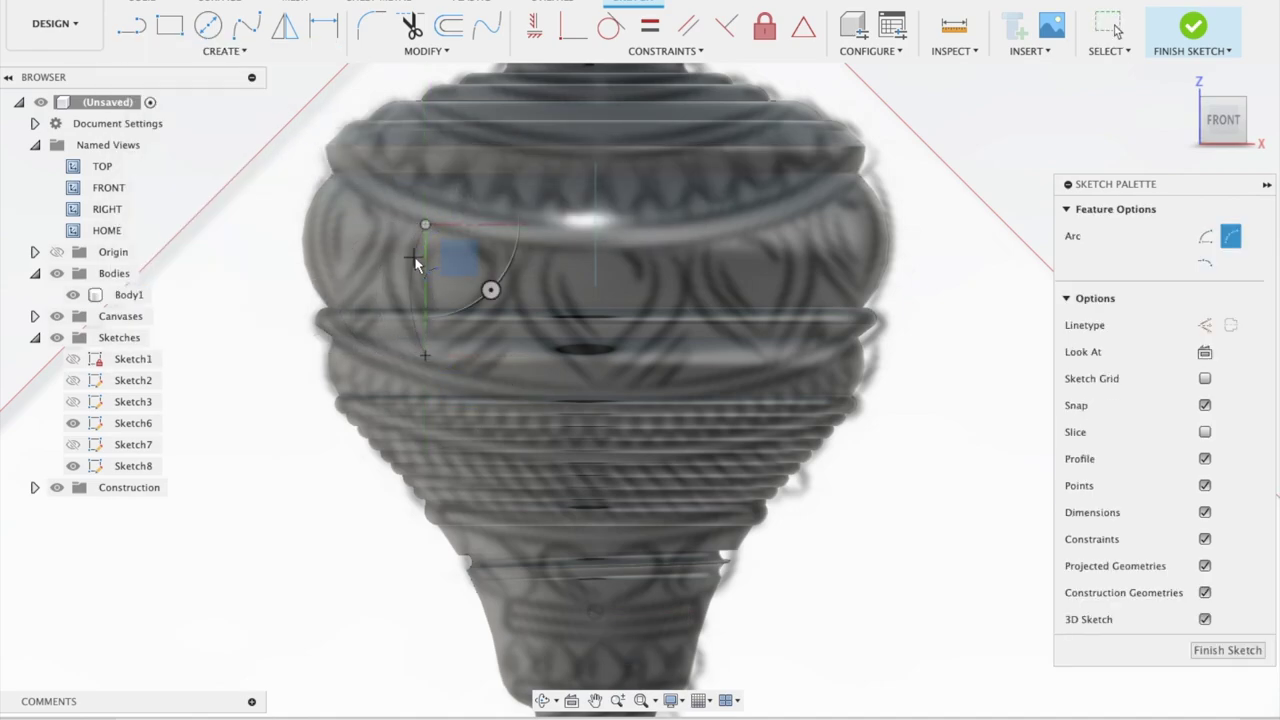
key(Escape)
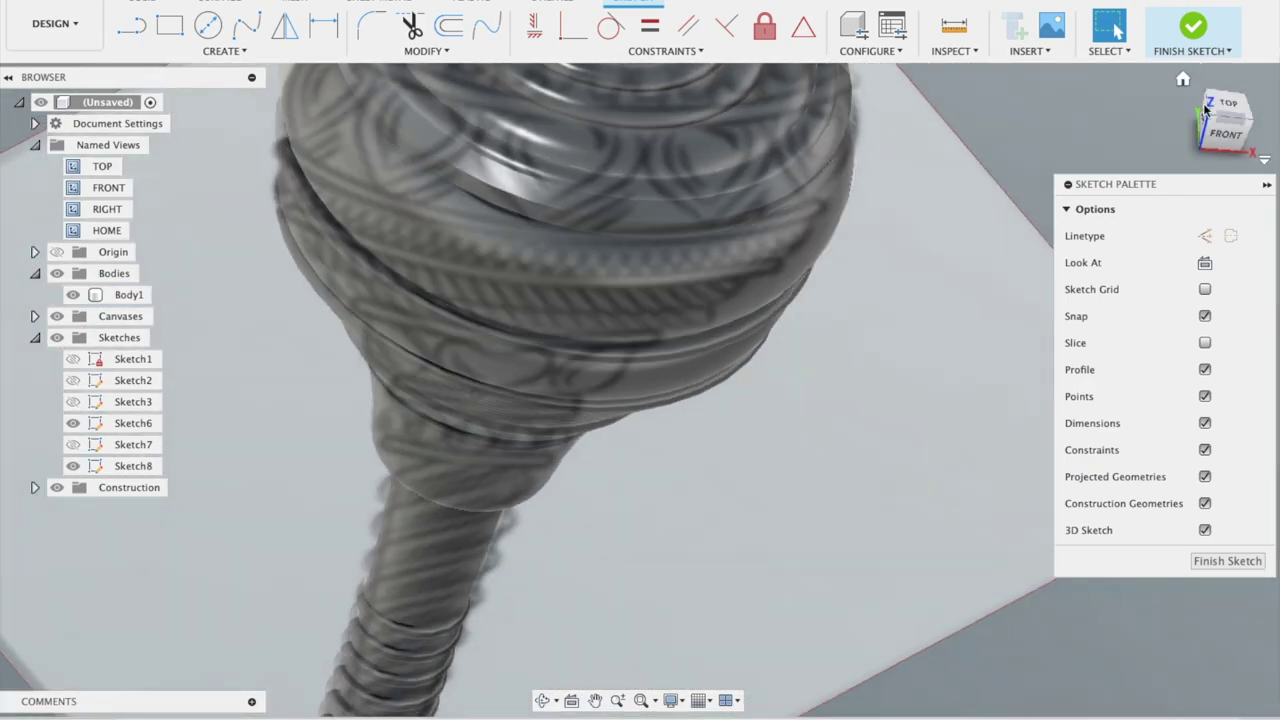
click(1228, 140)
- Hide the reference canvas and draw a 3-point arc on the bulb from the front
click(78, 300)
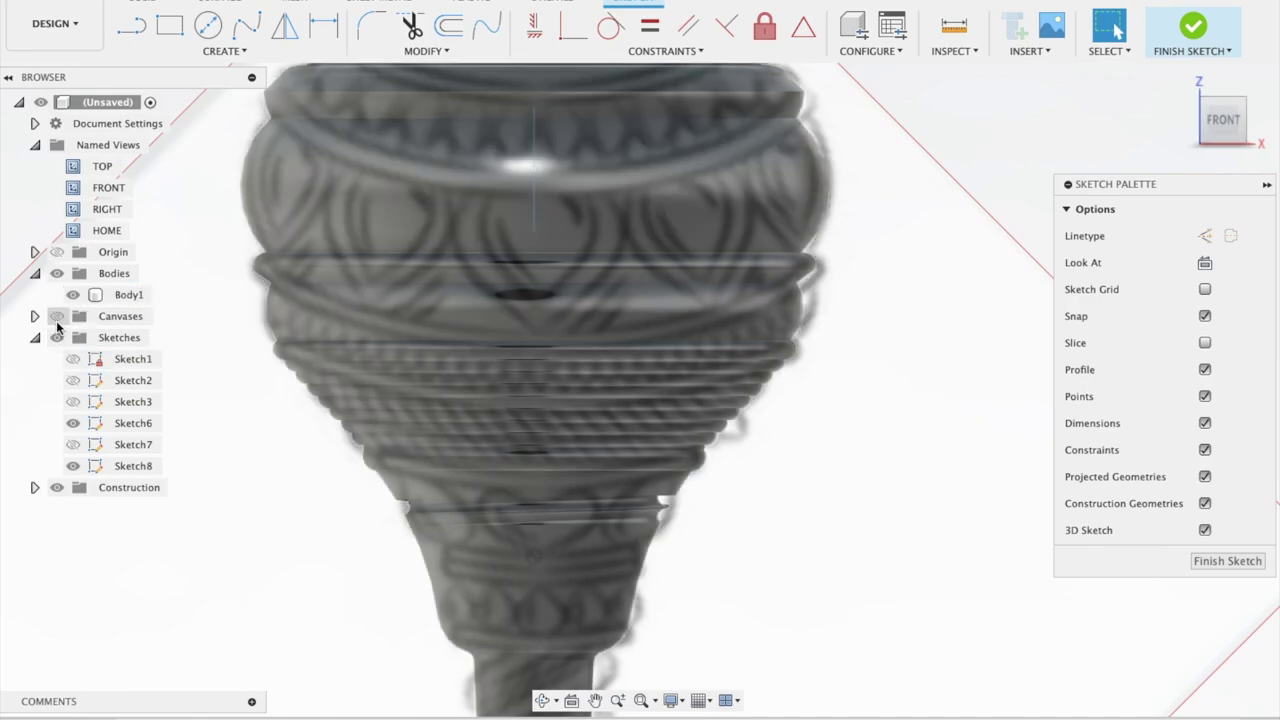
click(57, 318)
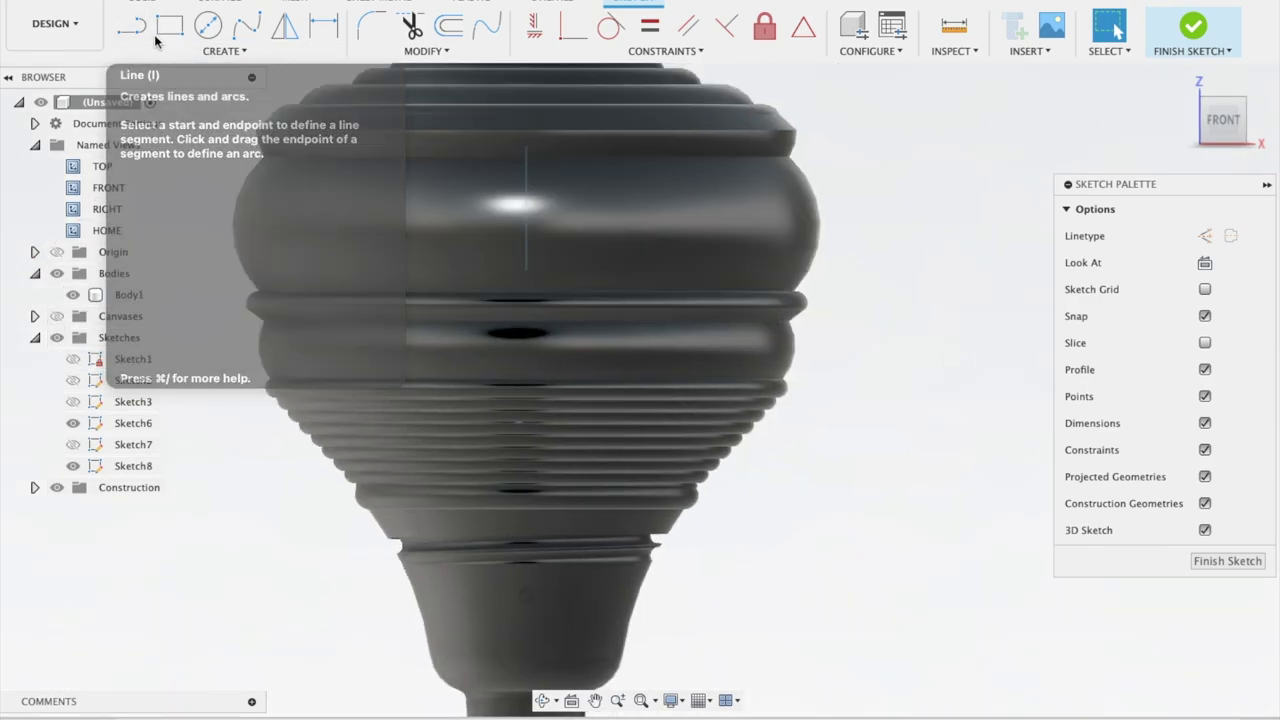
click(163, 47)
mouse_move(131, 27)
click(305, 123)
click(469, 159)
click(470, 286)
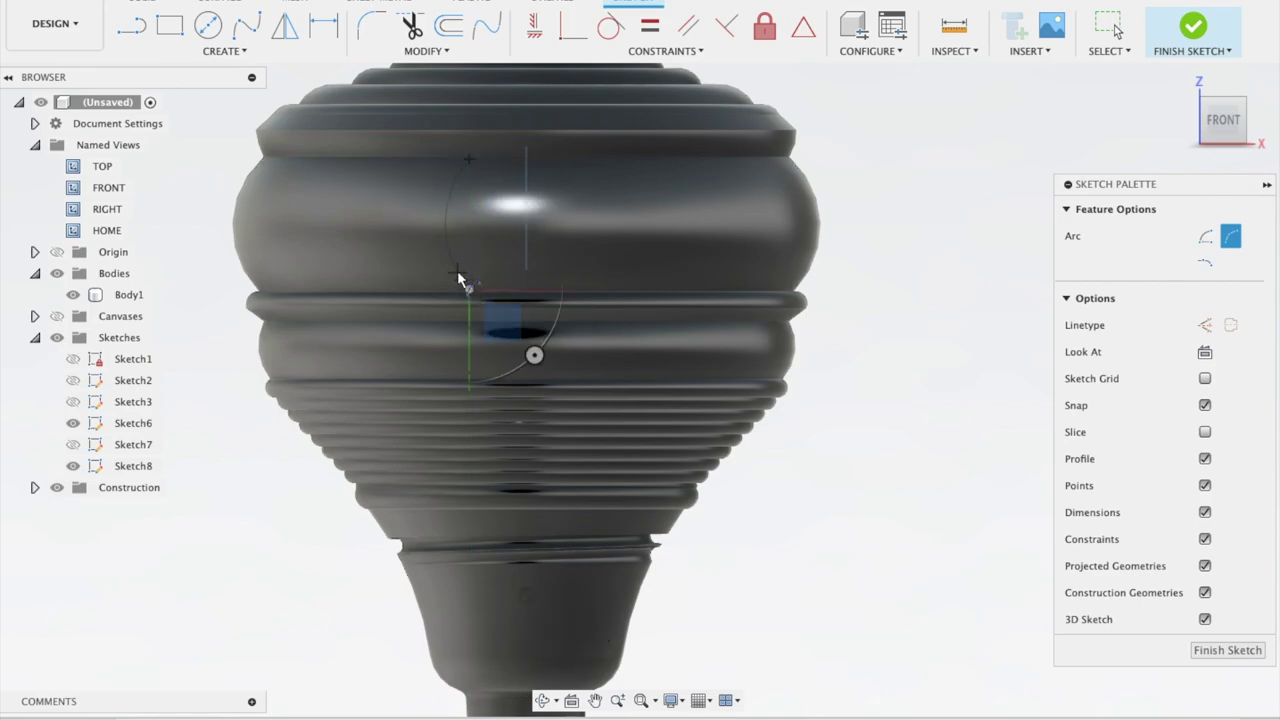
click(450, 275)
key(Escape)
- Snap to the FRONT view, toggle the canvas, and undo to discard Sketch8
mouse_move(450, 275)
shift+middle_down()
mouse_move(807, 141)
mouse_move(1228, 120)
shift+middle_up()
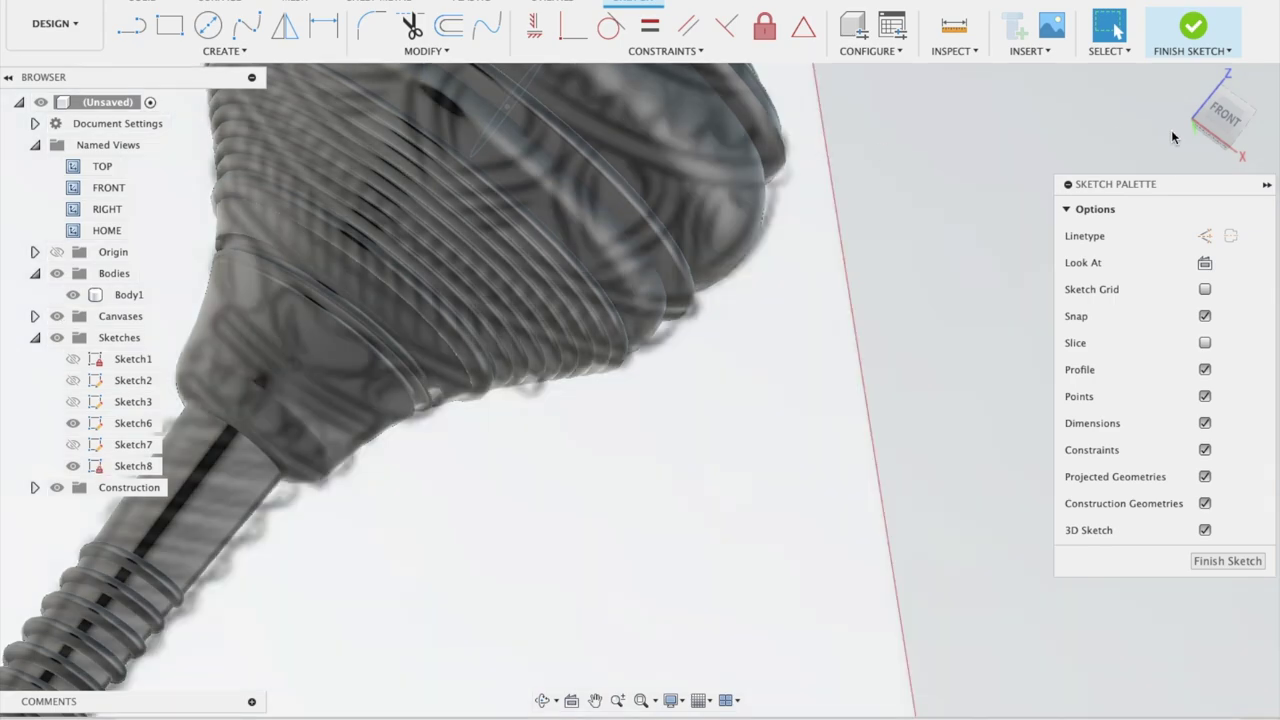
click(1226, 118)
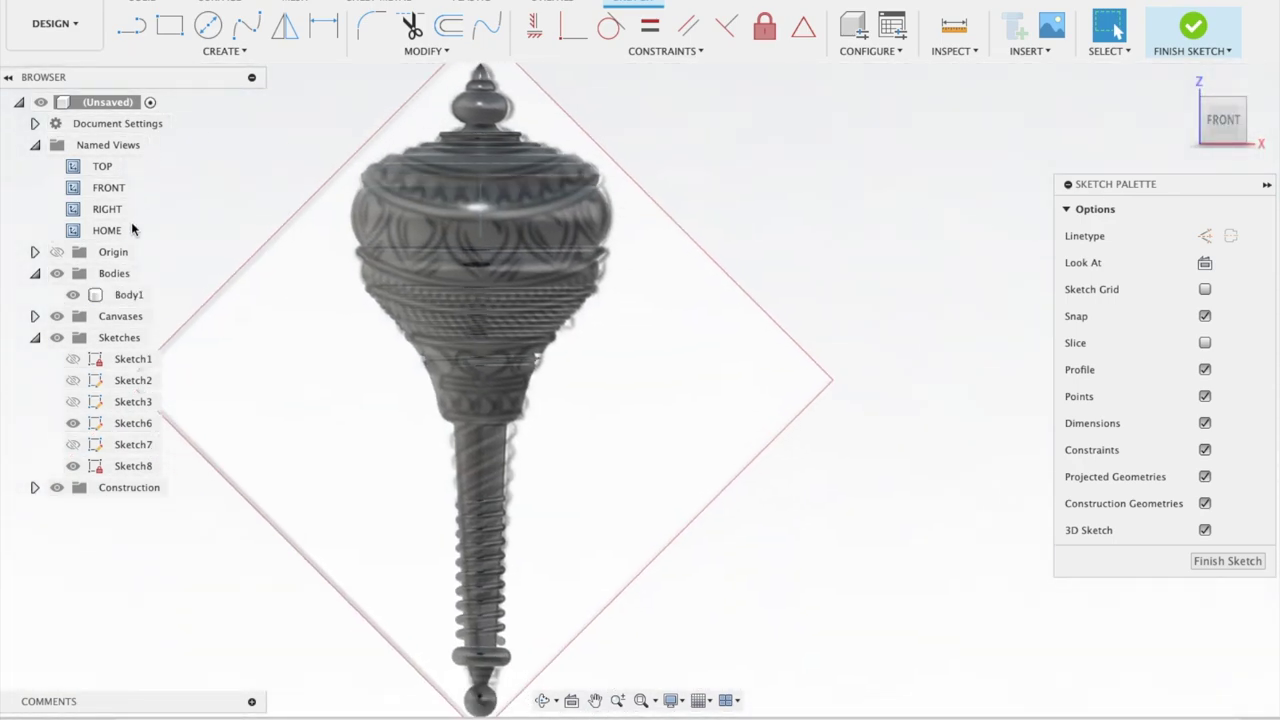
click(58, 317)
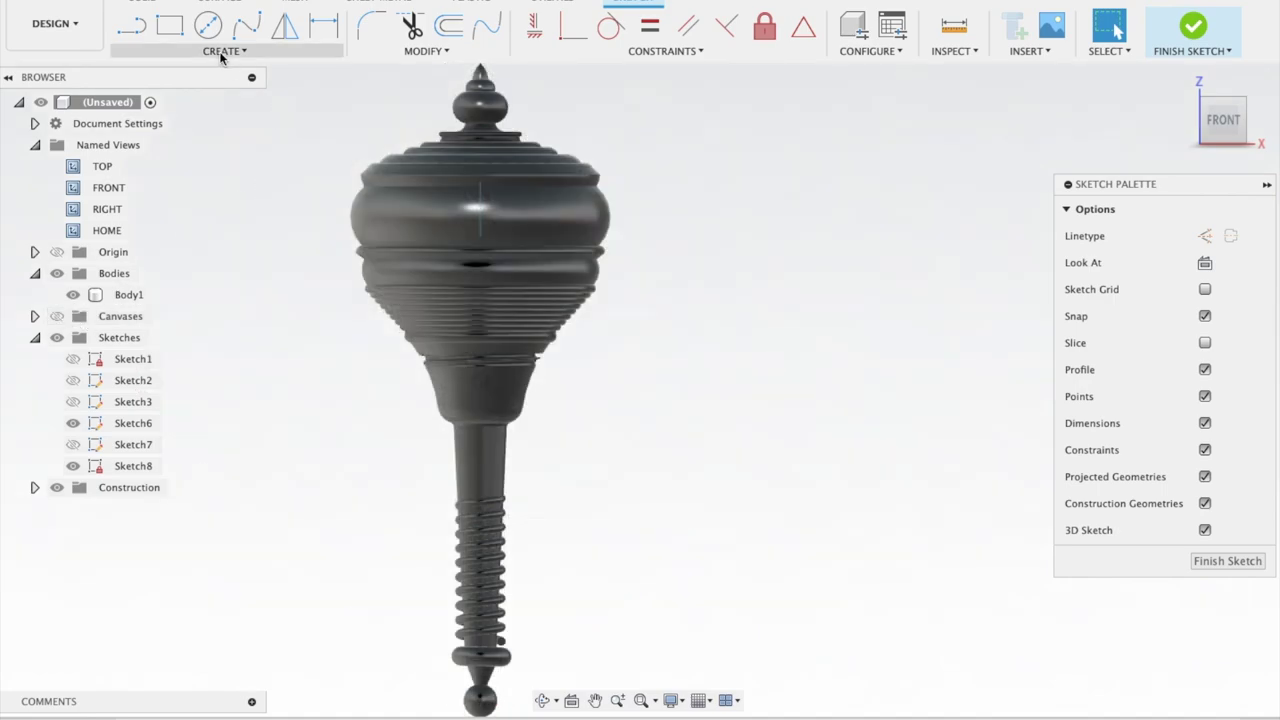
key(ctrl+z)
key(ctrl+z)
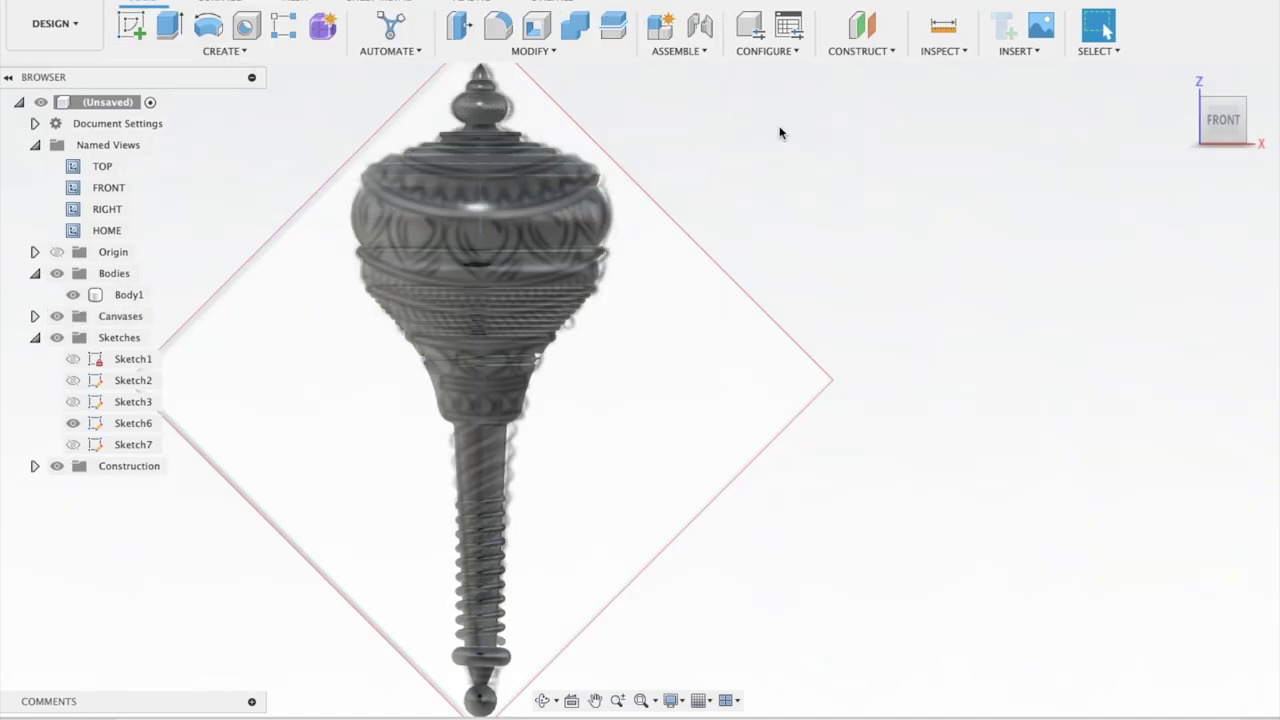
- Create a construction plane offset -1.40 in from the XZ plane
click(852, 30)
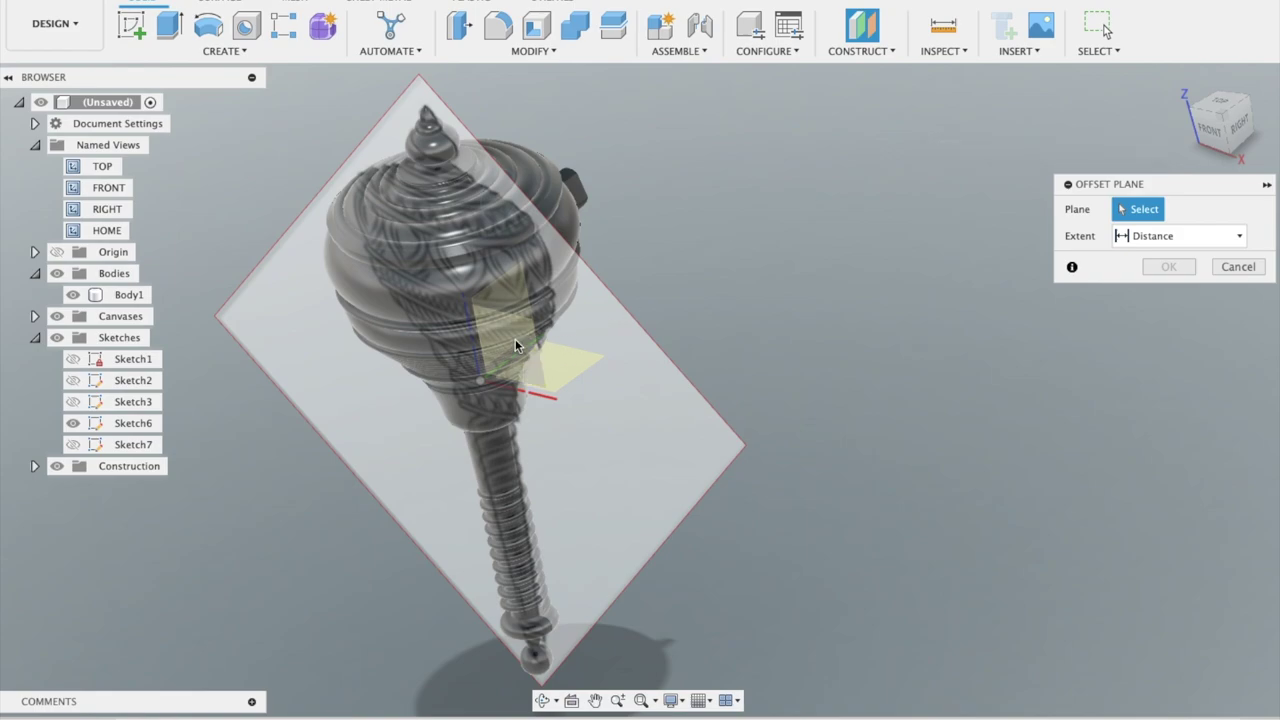
click(515, 338)
drag(515, 338, 445, 383)
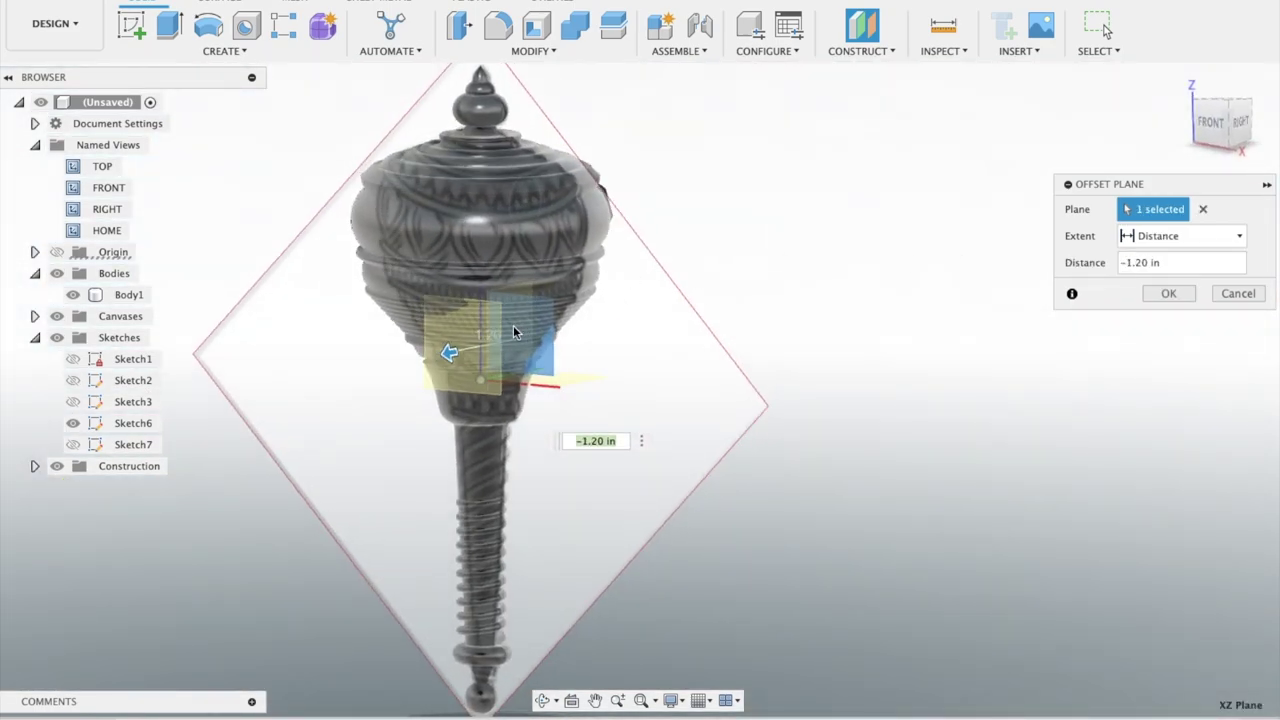
drag(513, 325, 437, 355)
click(1211, 121)
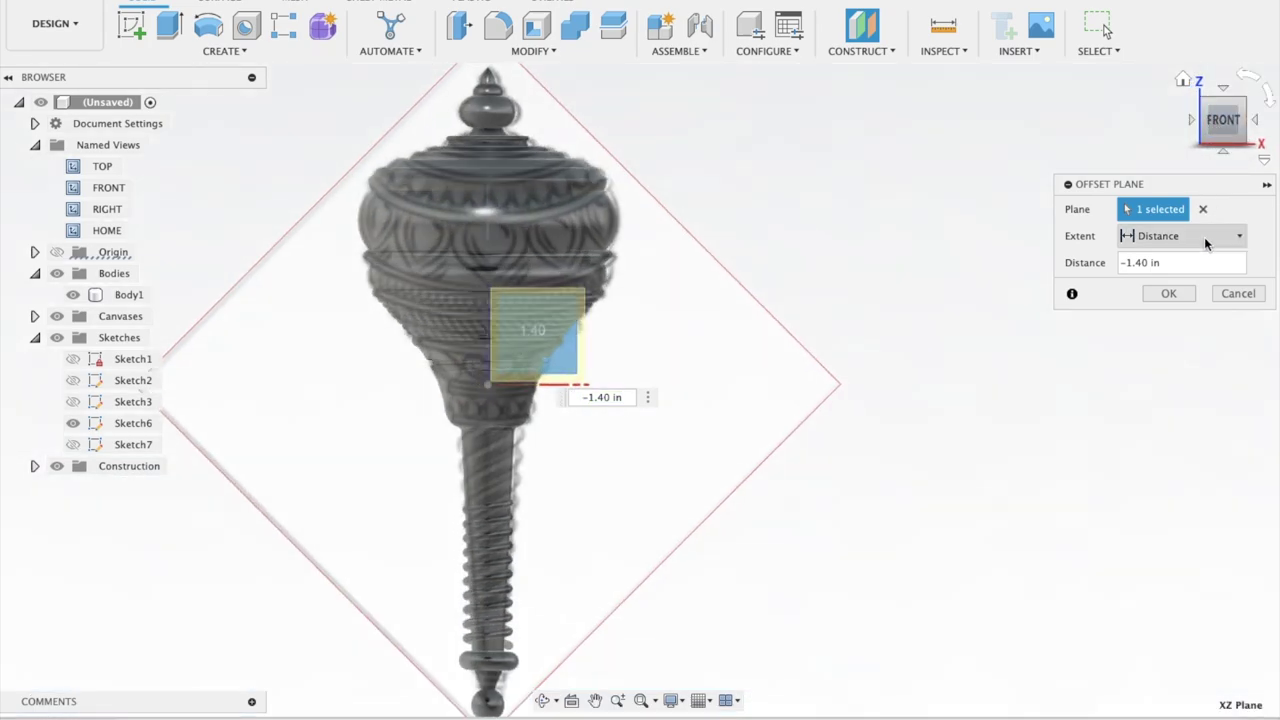
click(1168, 293)
- Start a new sketch, Sketch8, on the offset plane
click(132, 25)
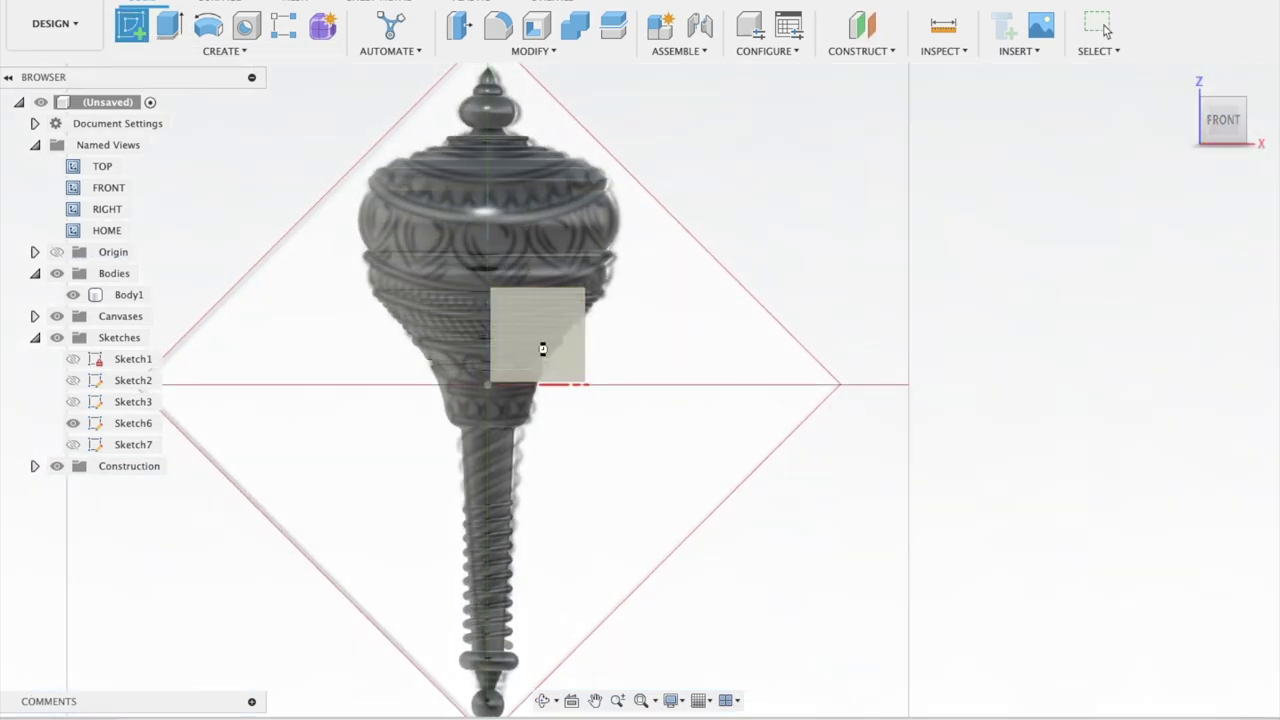
click(538, 340)
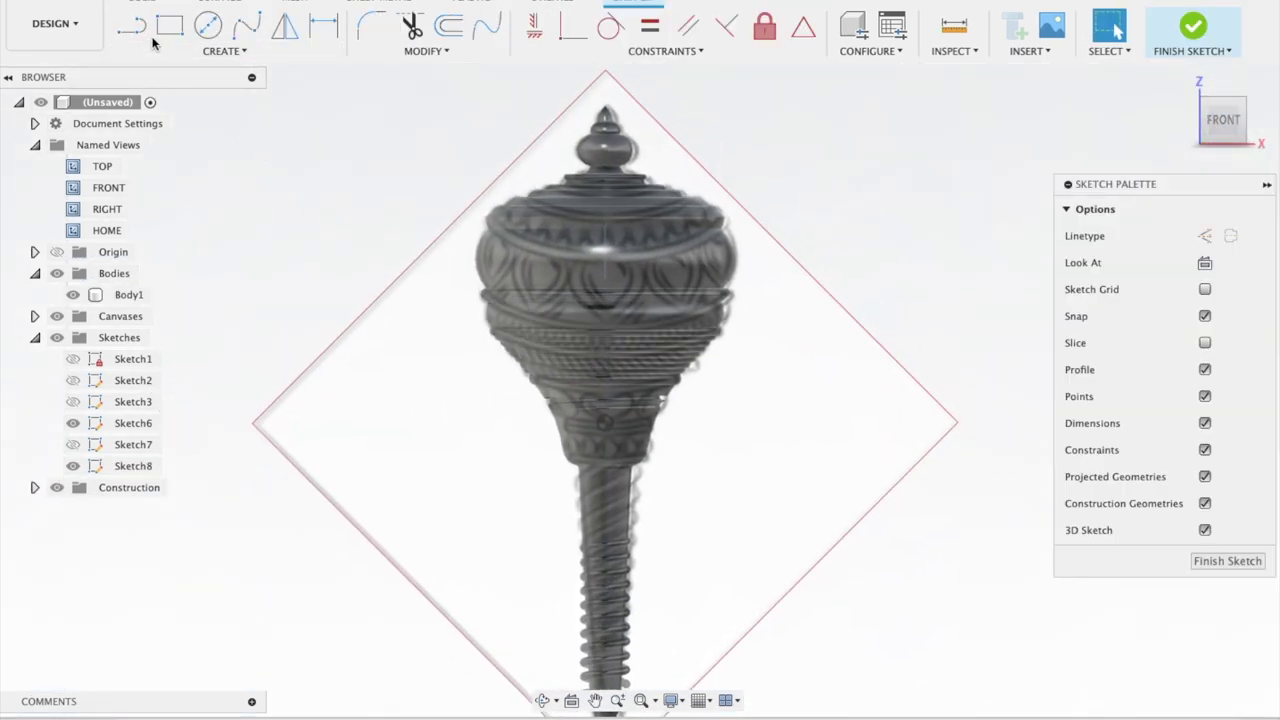
click(174, 50)
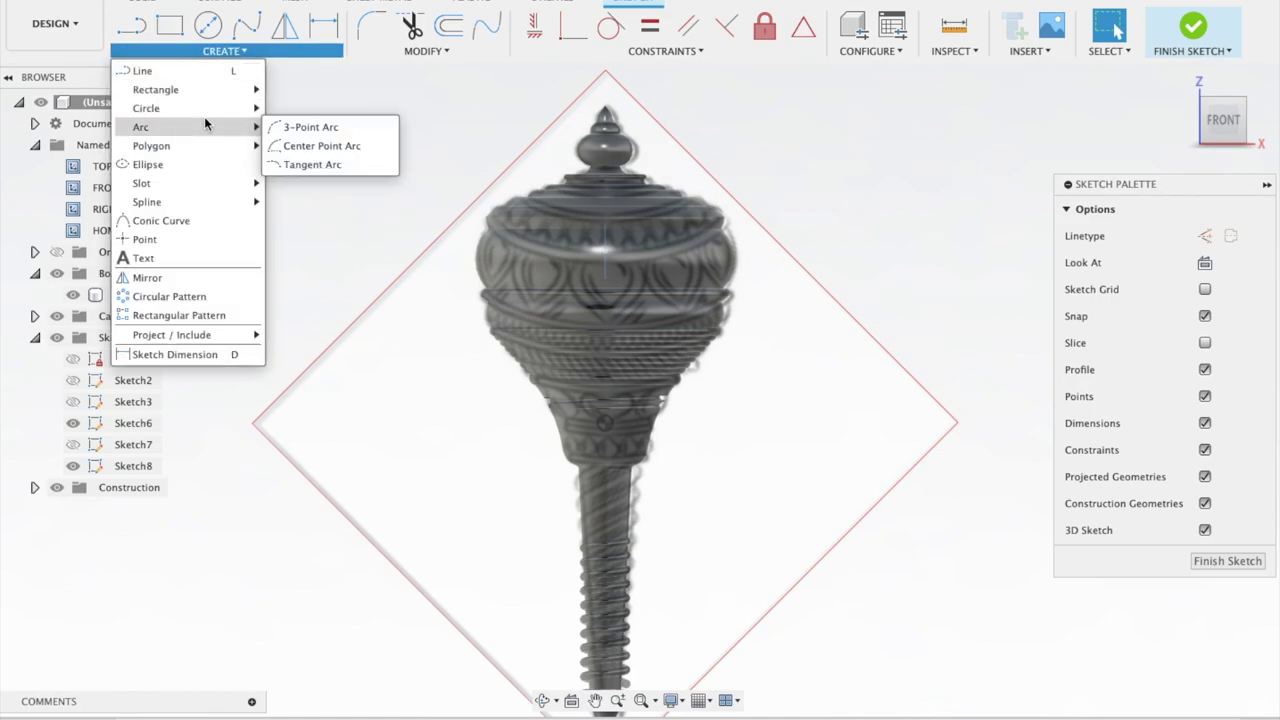
- Draw the first arc of the shield outline on the bulb
mouse_move(140, 127)
click(314, 146)
click(590, 295)
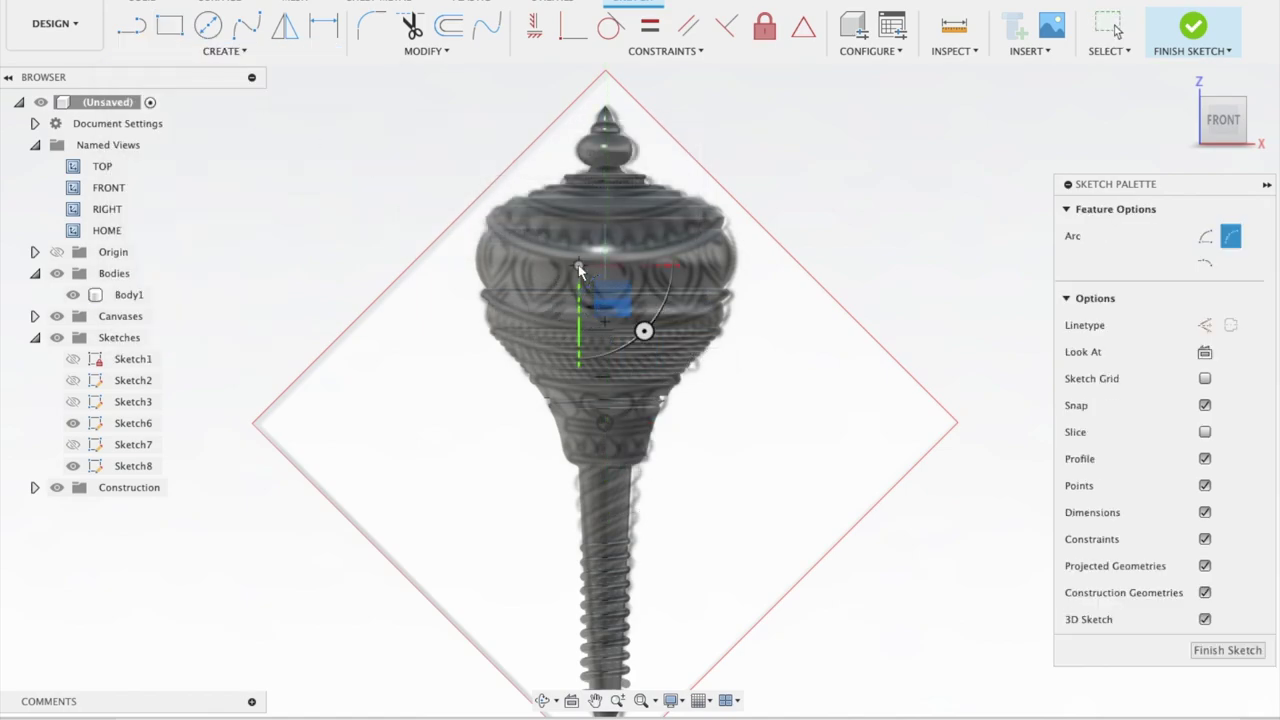
scroll(560, 240, up, 5)
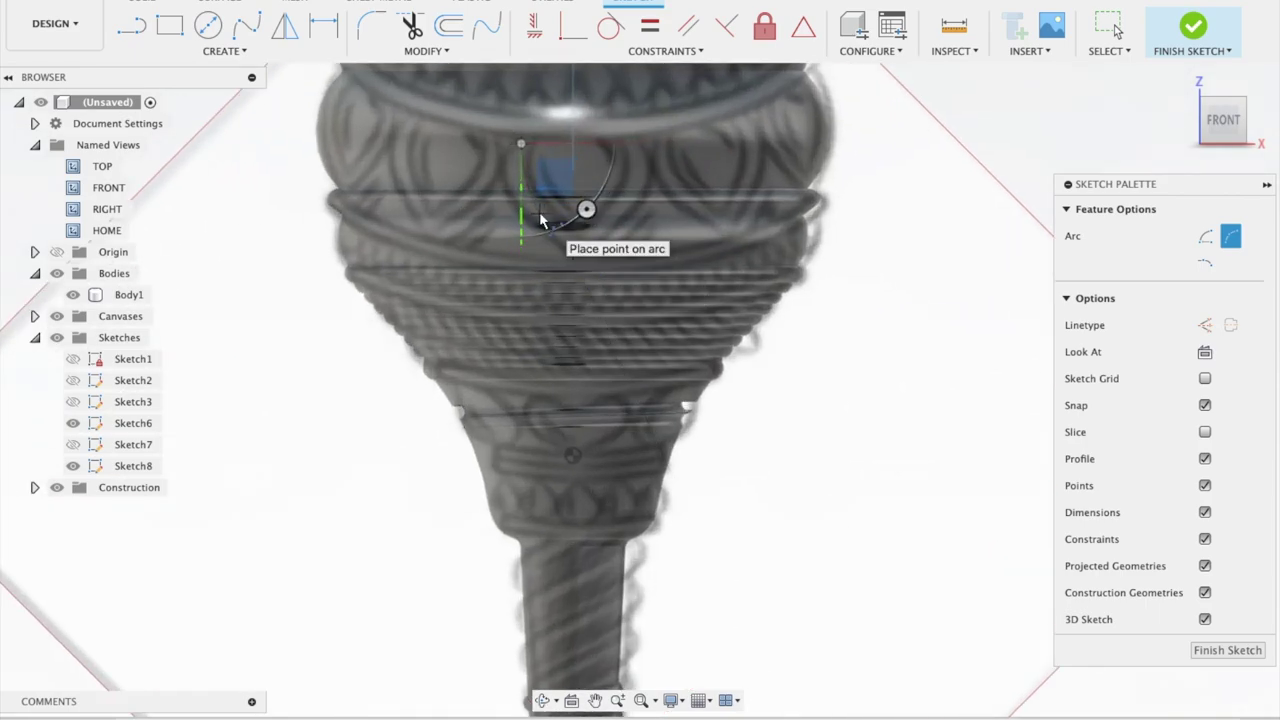
click(543, 221)
key(Escape)
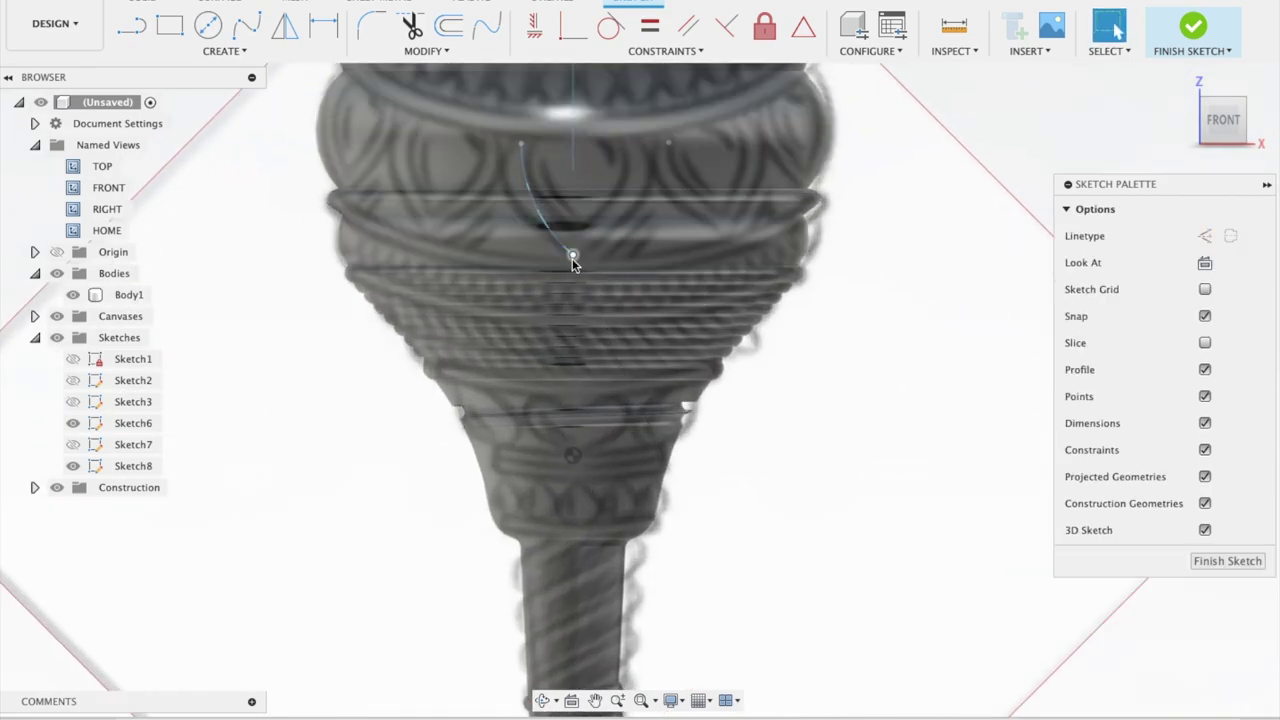
- Discard a trial three-point arc and draw the straight top edge from the arc's top end
click(224, 51)
mouse_move(141, 127)
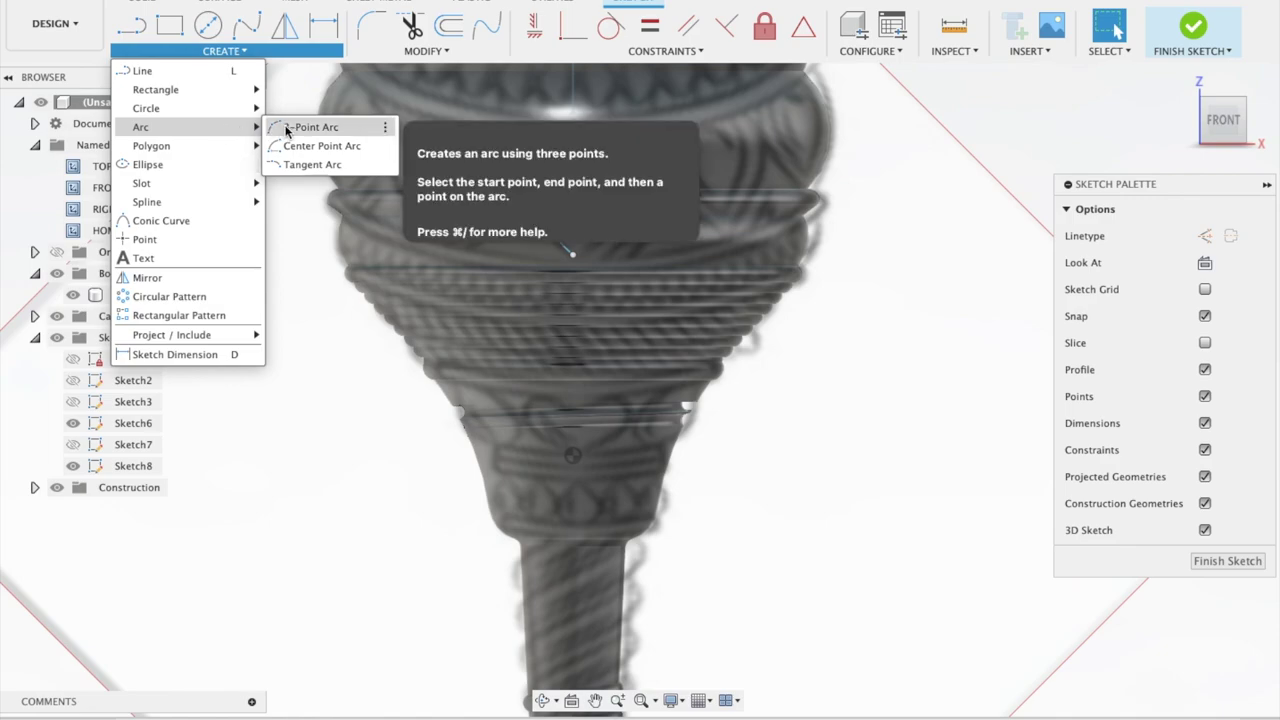
click(335, 126)
click(573, 257)
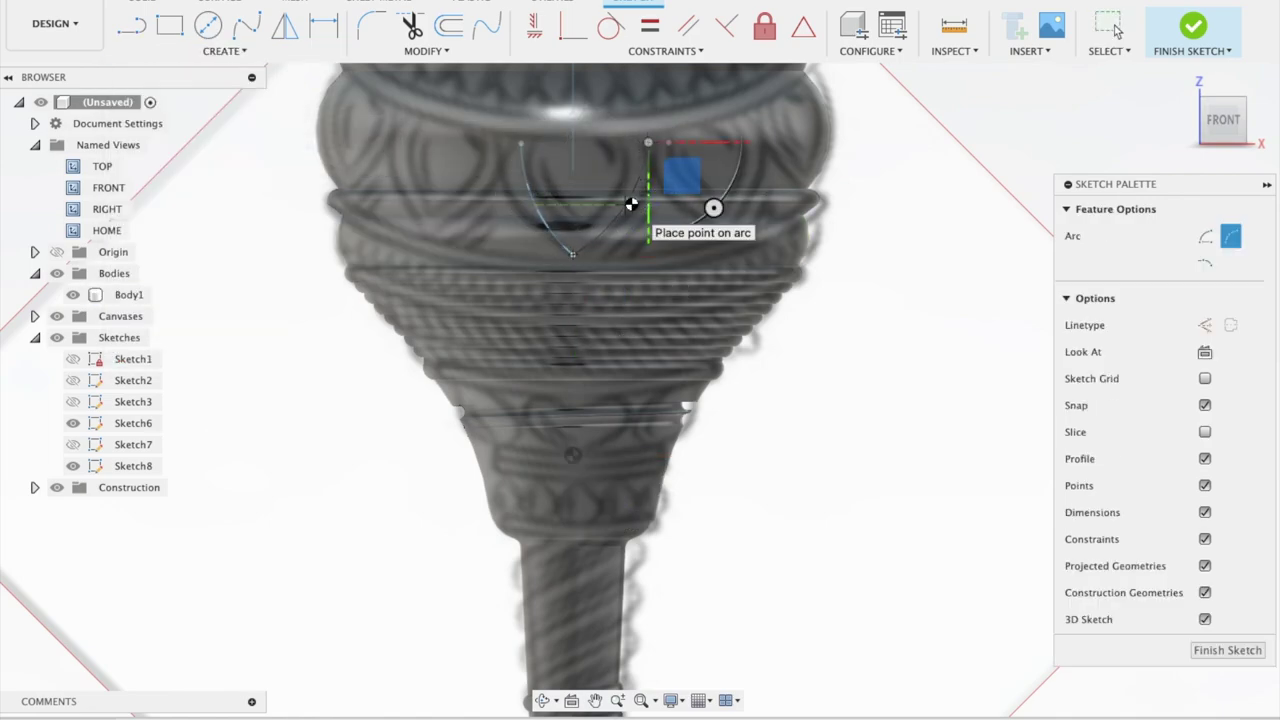
key(Escape)
click(131, 25)
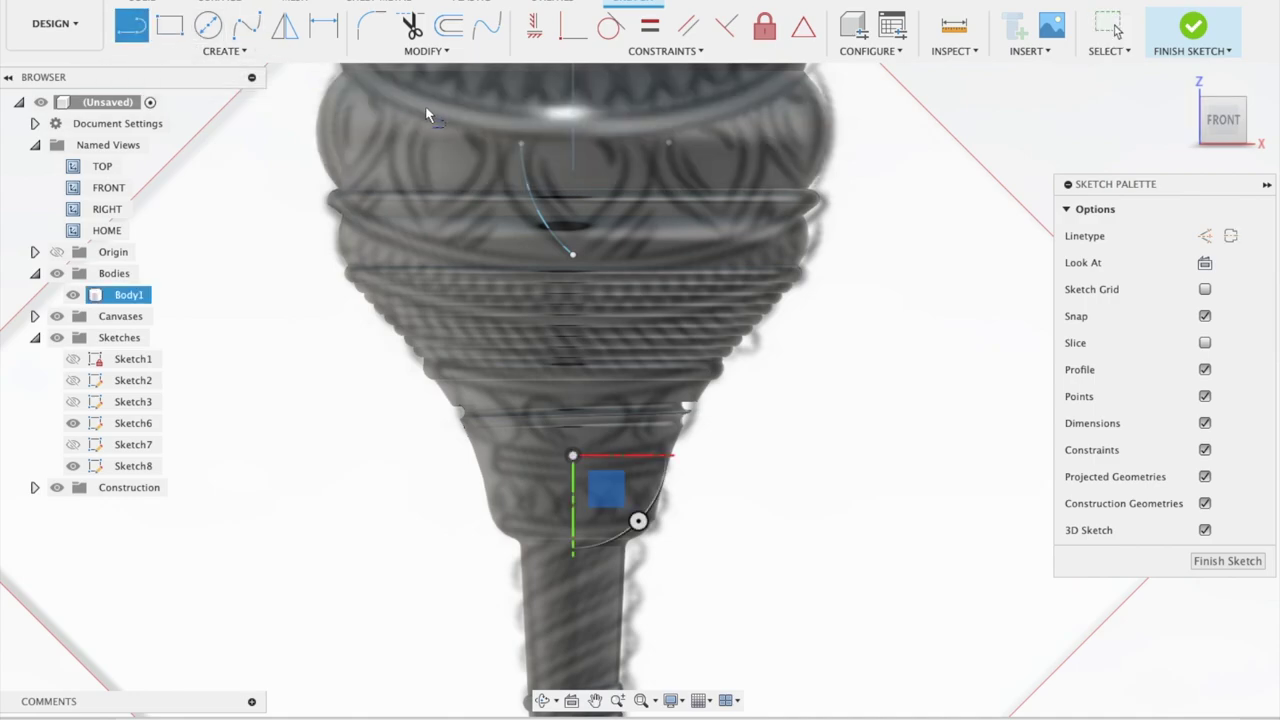
click(521, 143)
key(Escape)
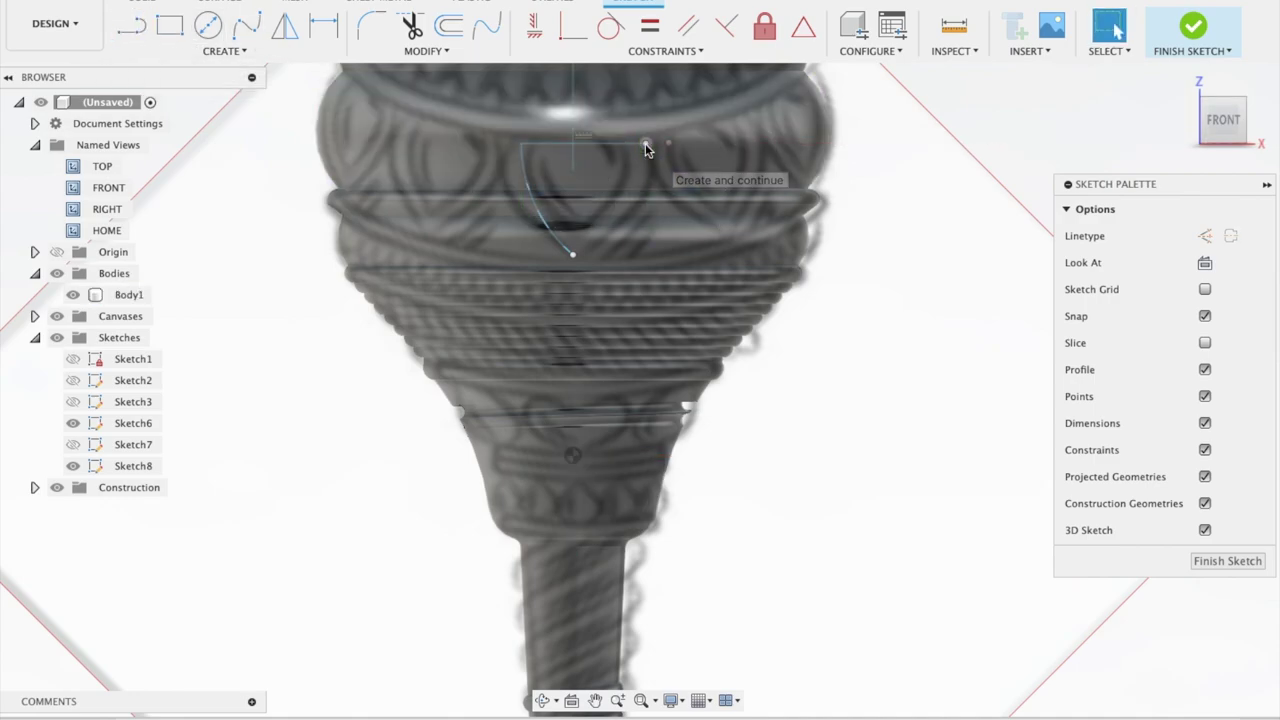
- Add a midpoint constraint to the top line and draw a centre line down to the arc's tip
click(425, 51)
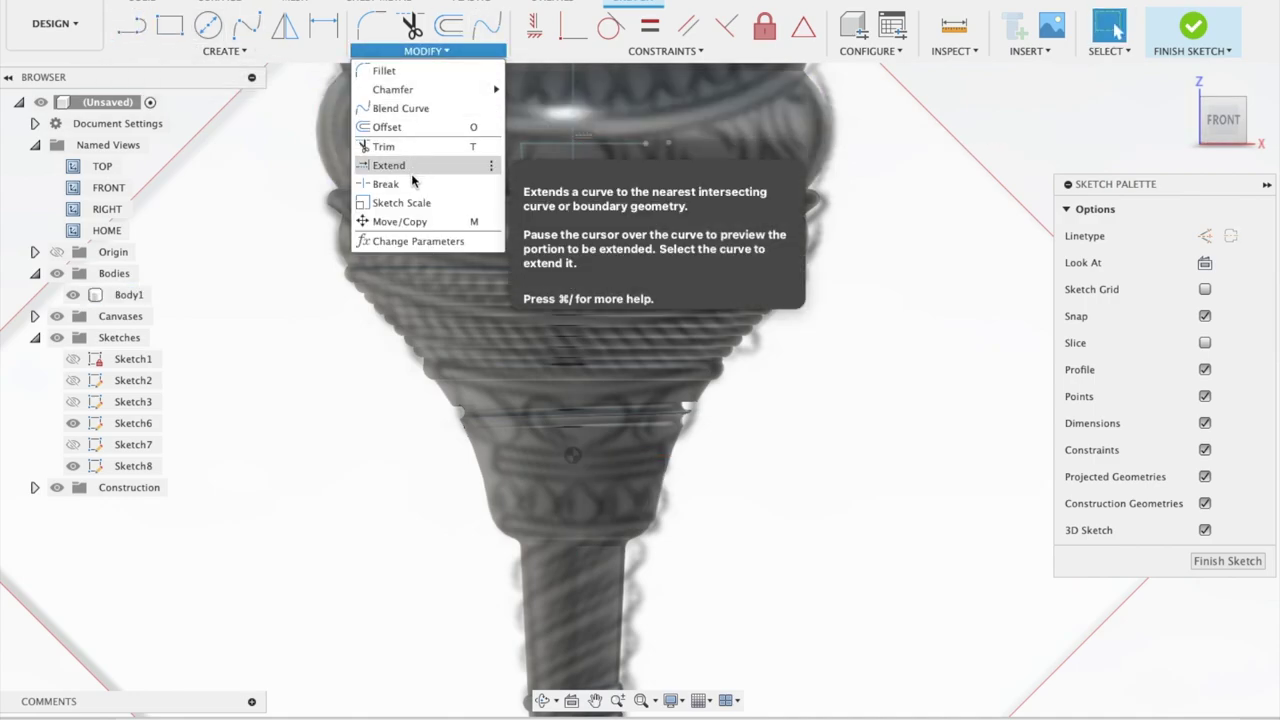
click(590, 51)
click(553, 202)
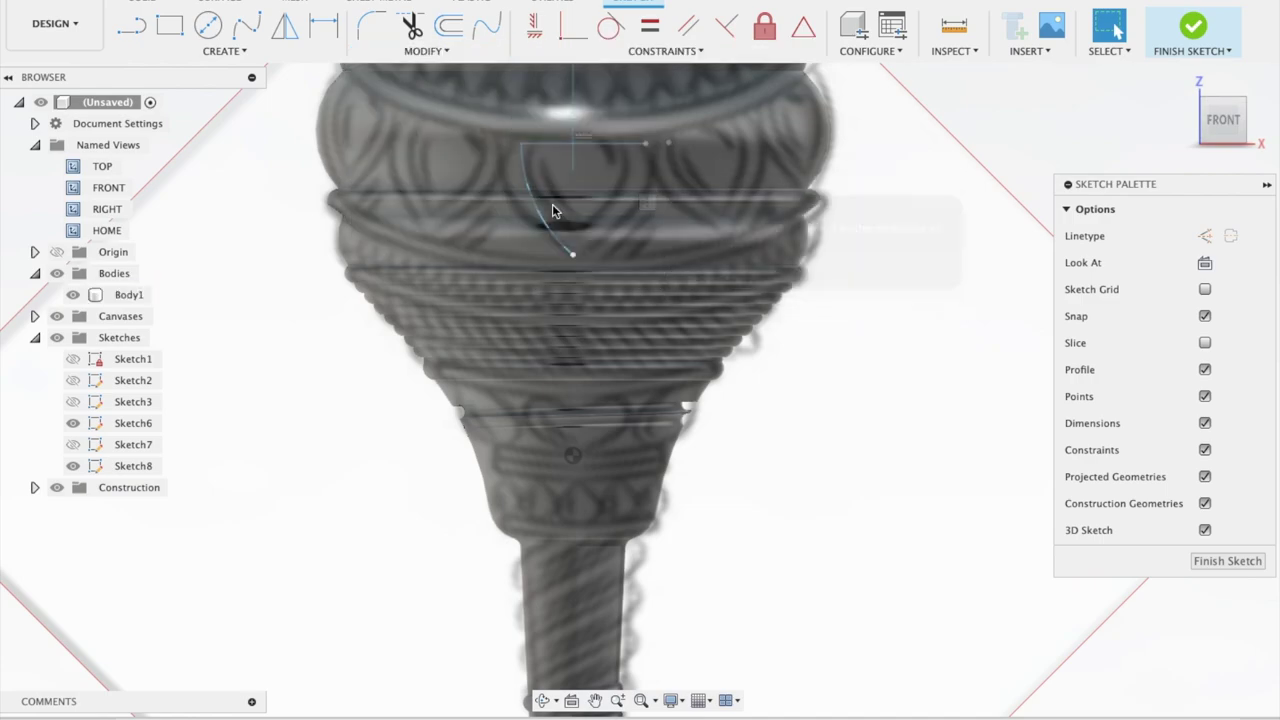
click(582, 146)
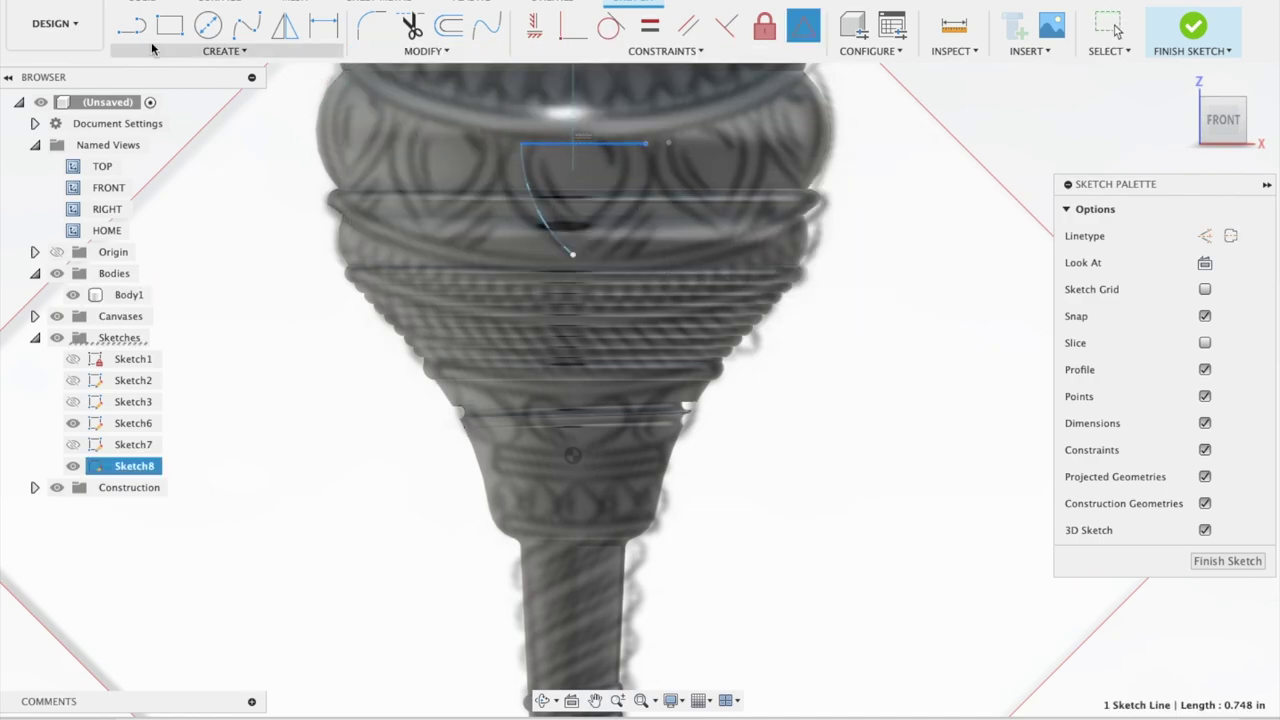
click(131, 25)
click(583, 146)
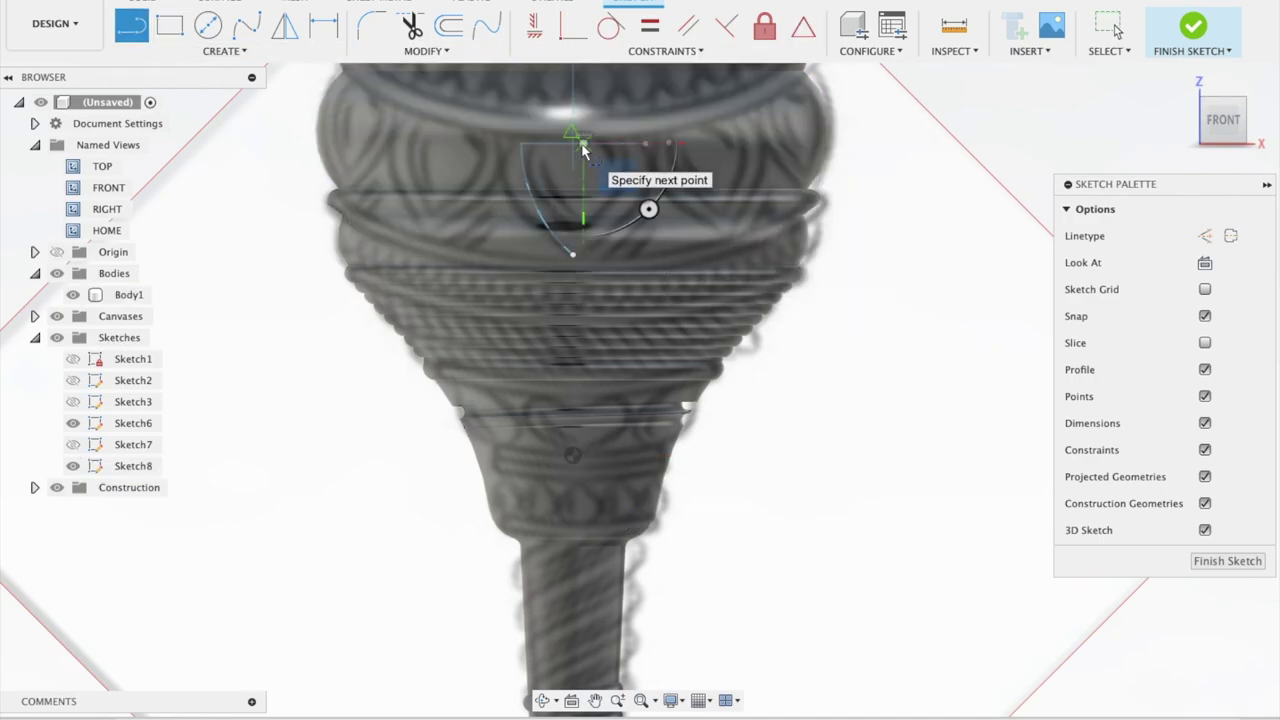
click(573, 256)
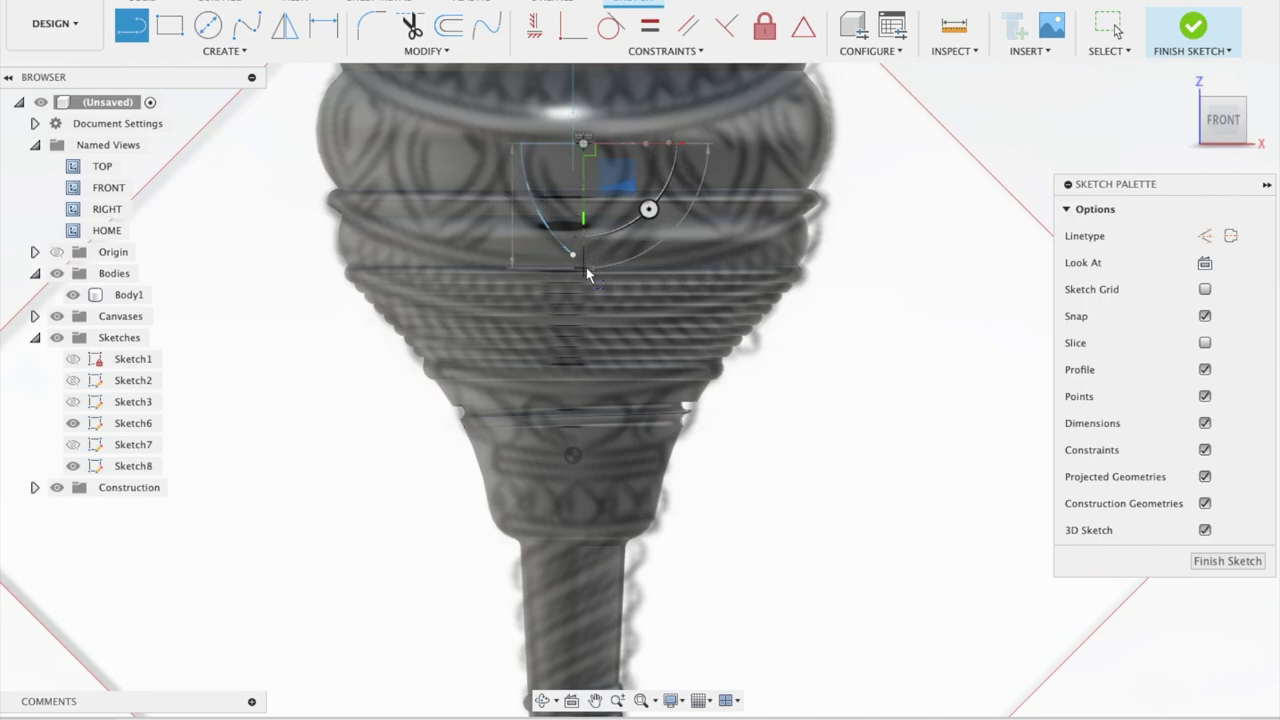
key(Escape)
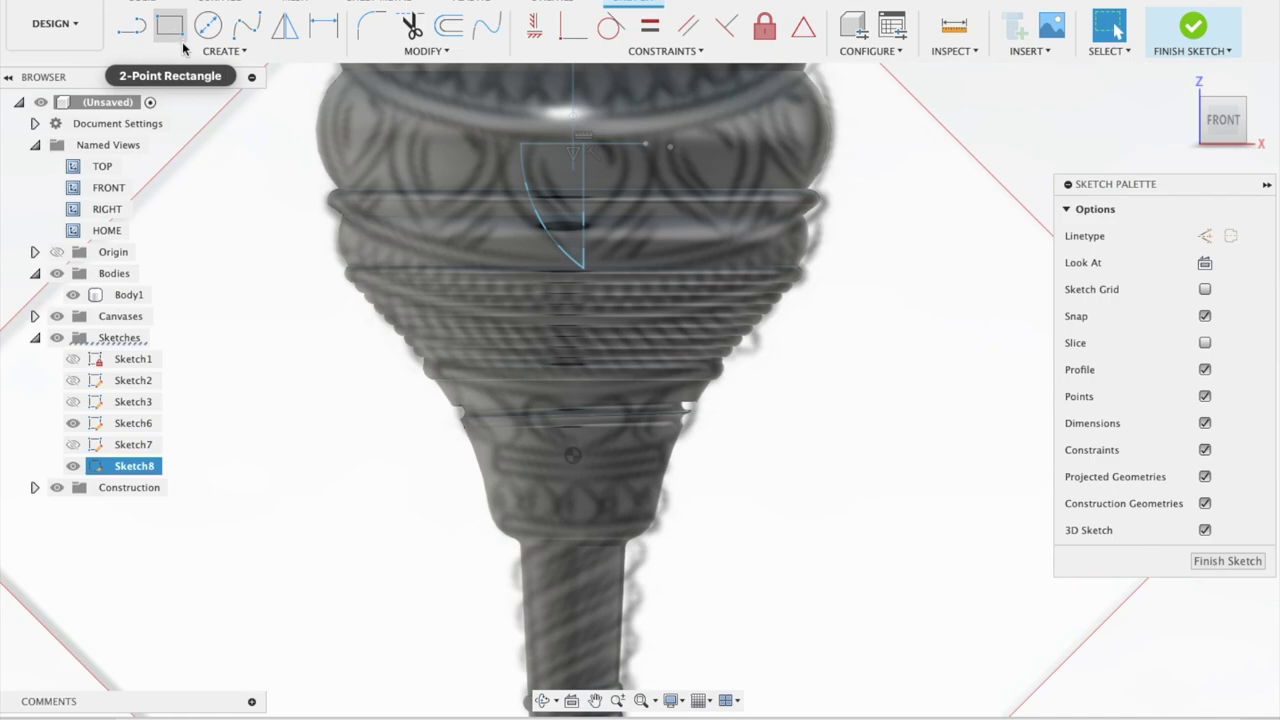
- Mirror the arc across the vertical centre line and finish the sketch
click(222, 51)
click(166, 279)
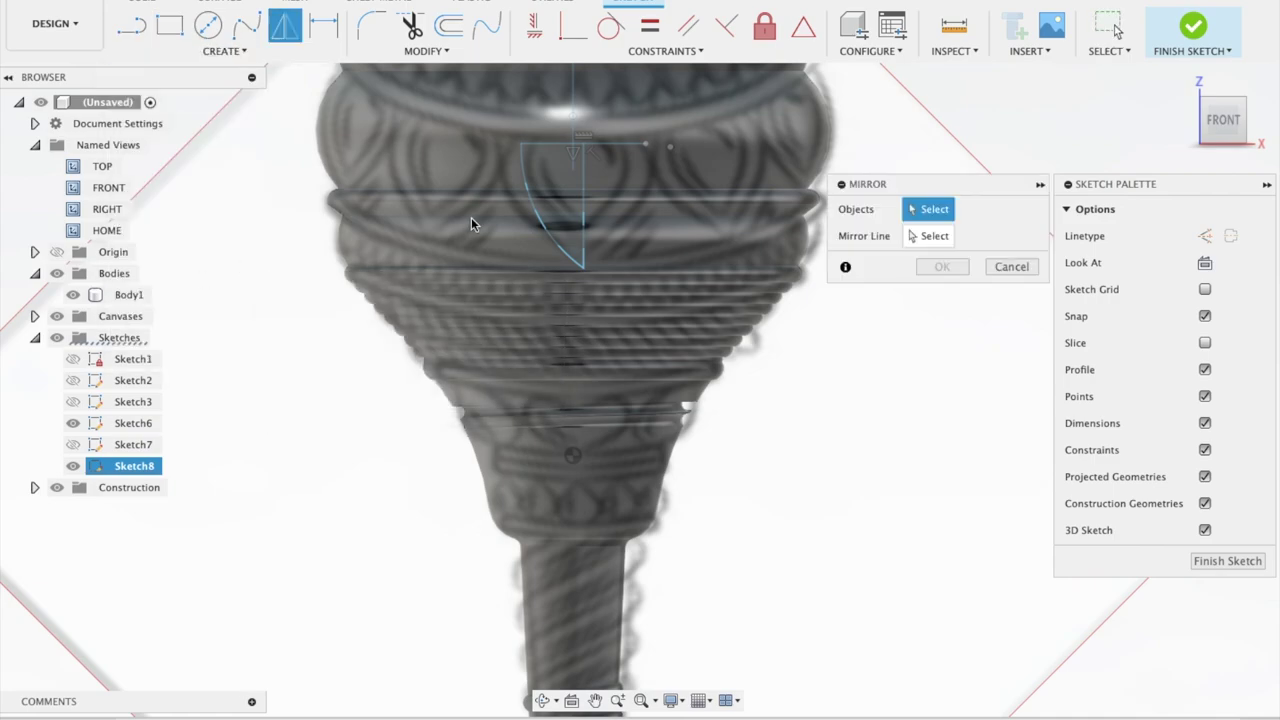
click(538, 218)
click(584, 187)
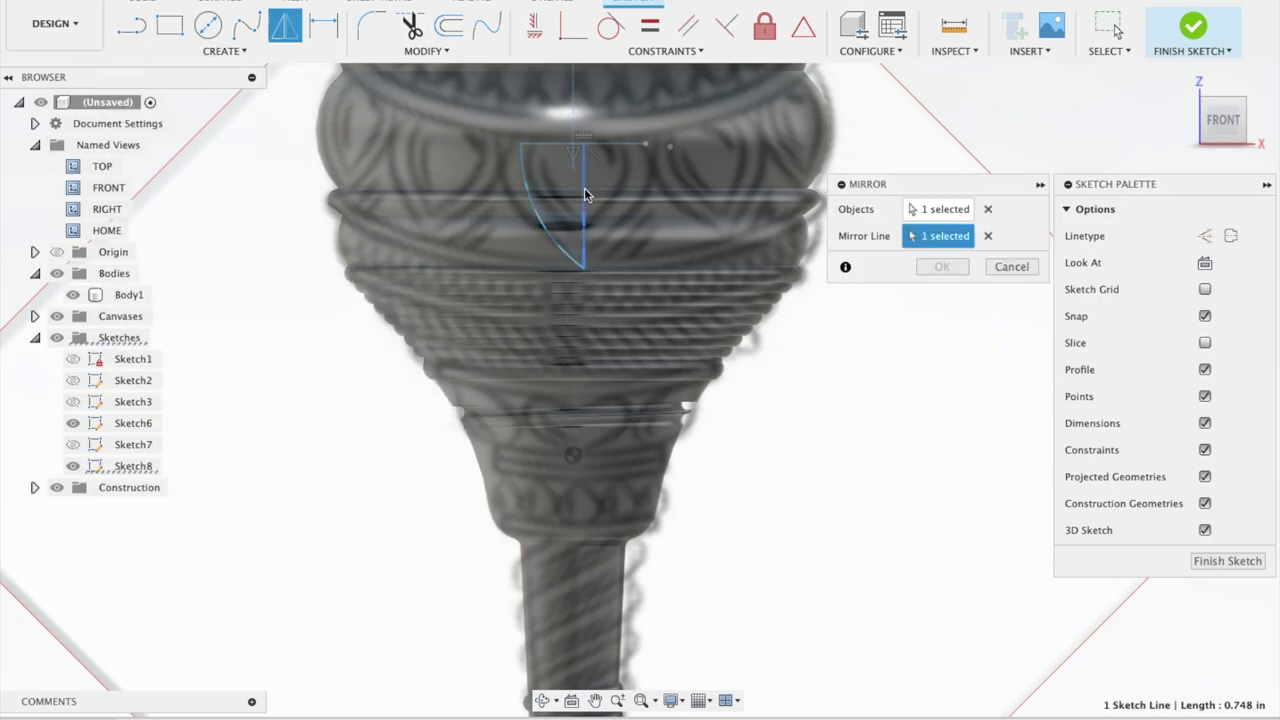
click(940, 268)
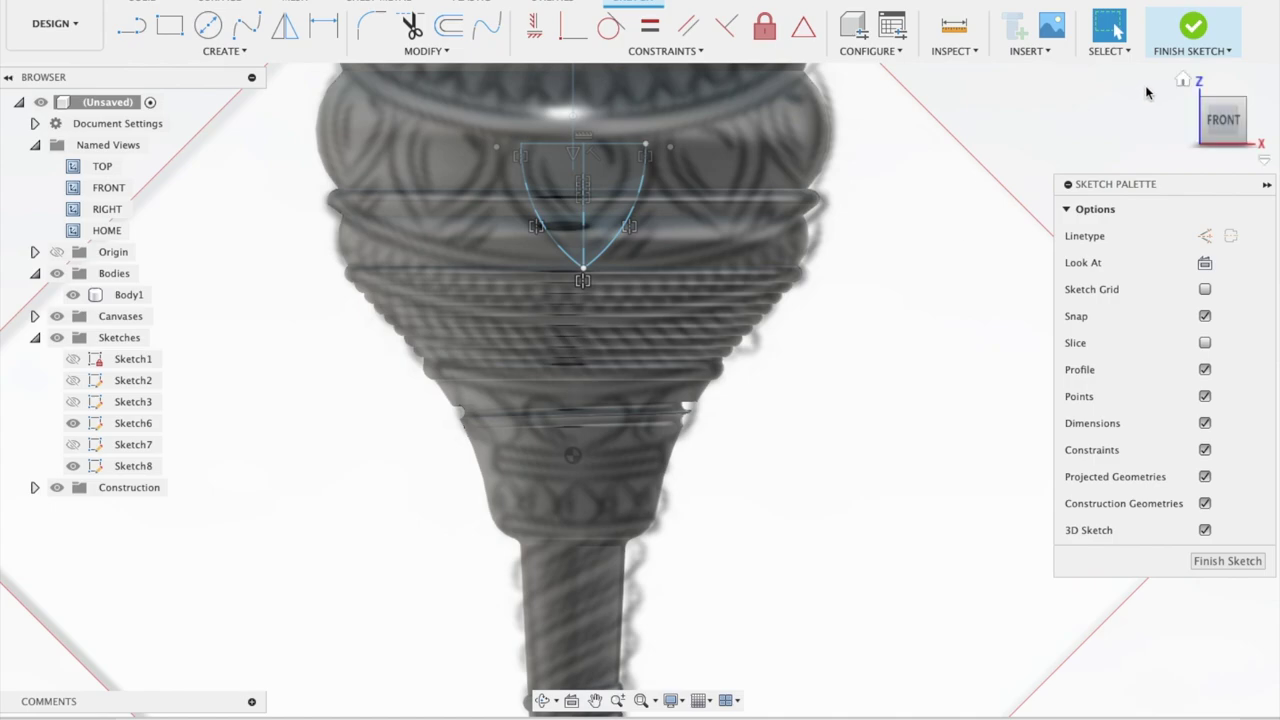
click(1187, 37)
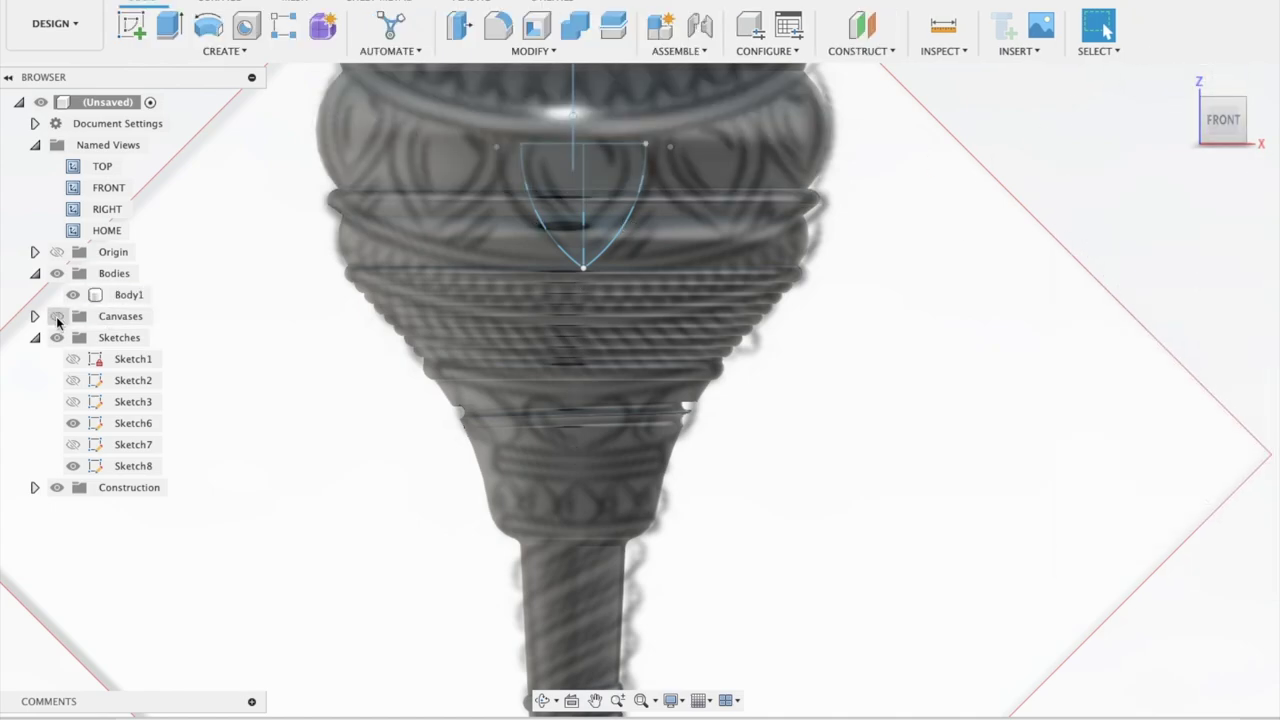
- Hide the reference canvas and drag the right arc's end so its radius becomes 0.812 in
click(57, 316)
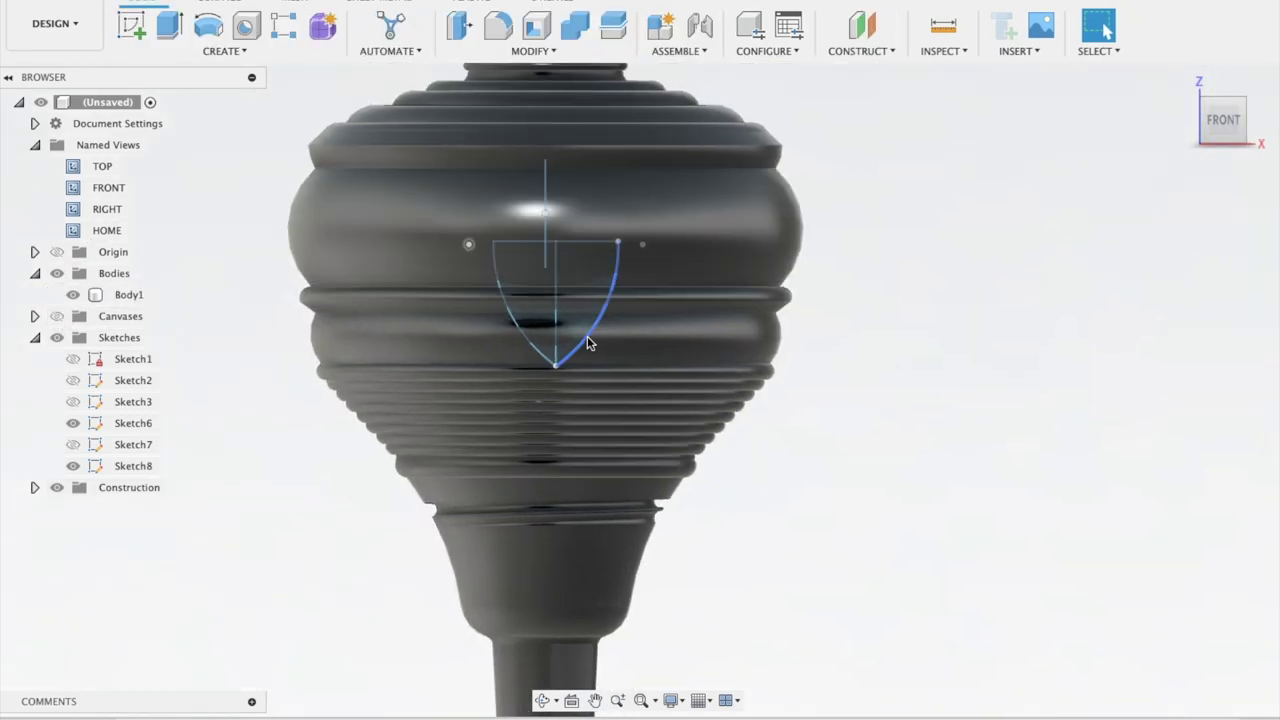
click(592, 328)
mouse_move(592, 332)
mouse_down()
mouse_move(587, 311)
mouse_move(587, 332)
mouse_up()
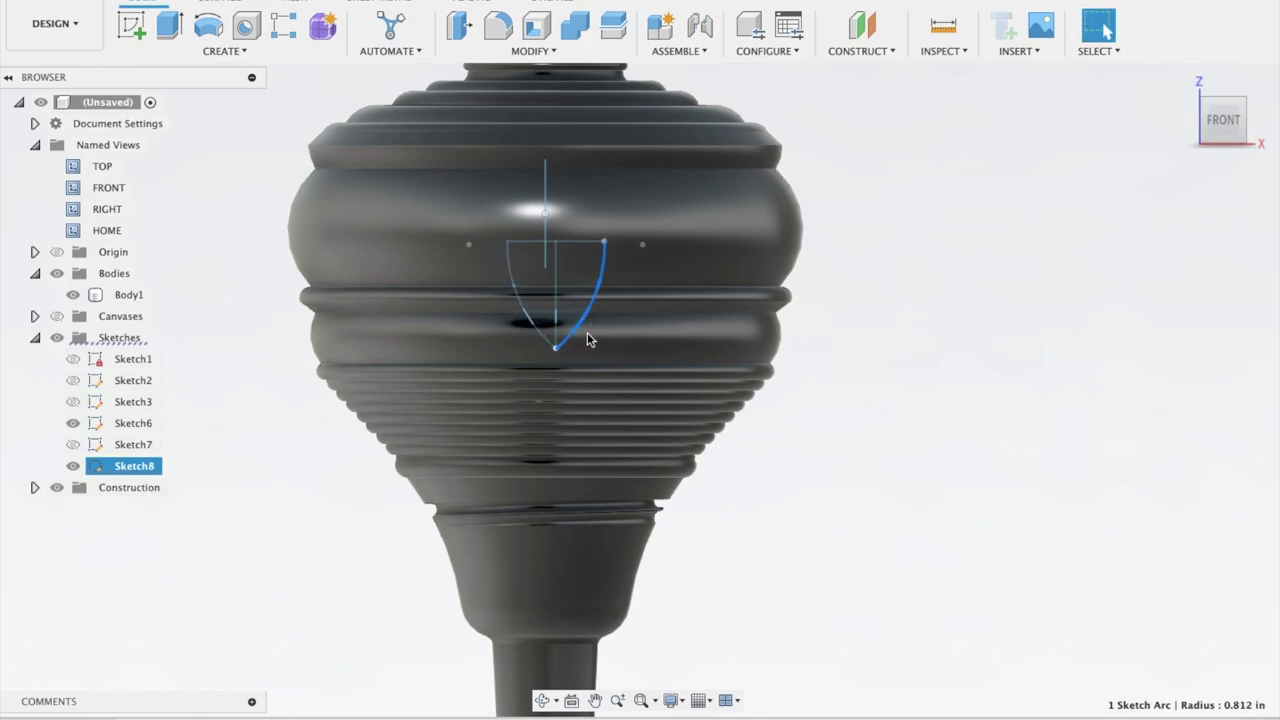
- Move the arc 0.005 in along X and −0.268 in along Y
right_click(576, 333)
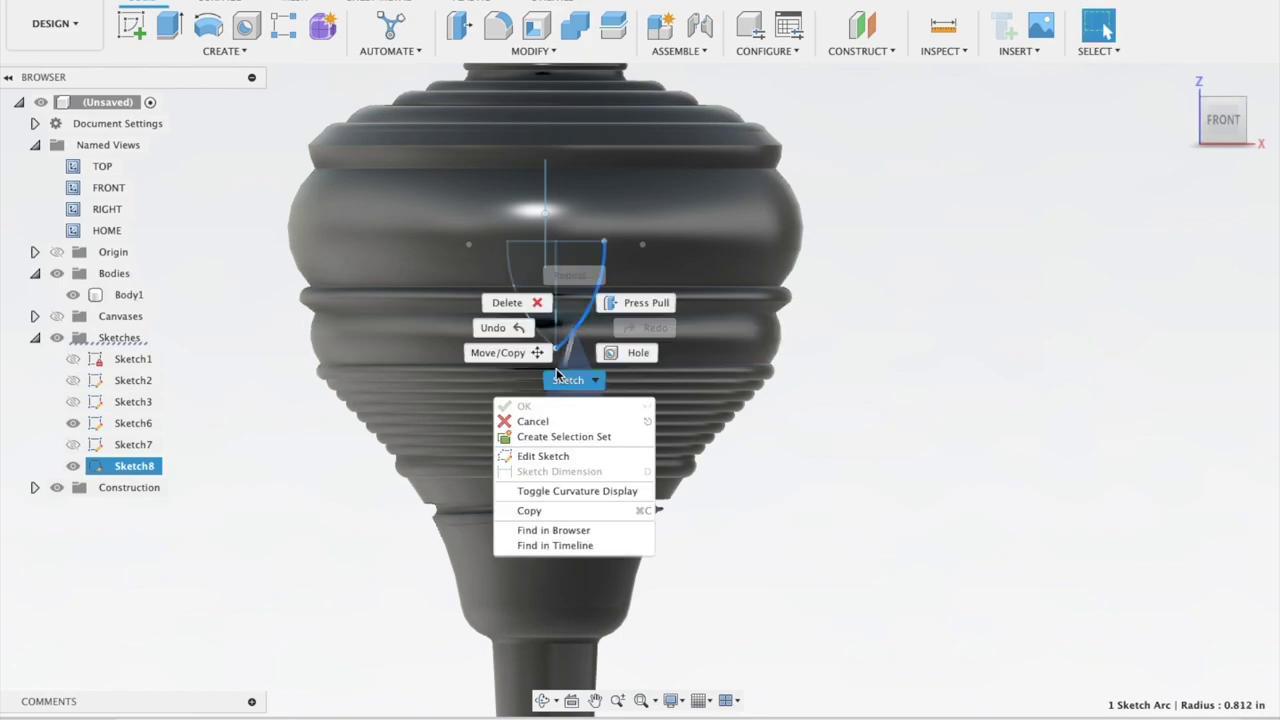
click(539, 357)
drag(491, 265, 468, 189)
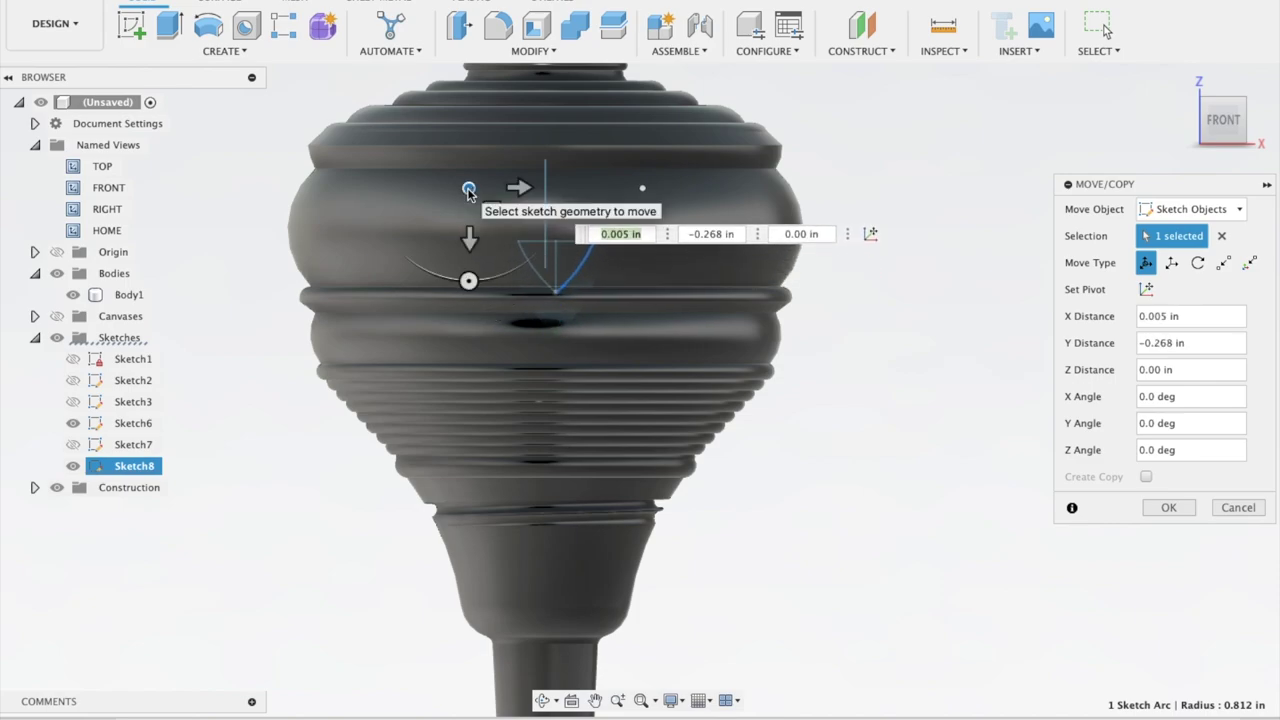
shift+middle_drag(891, 157, 894, 138)
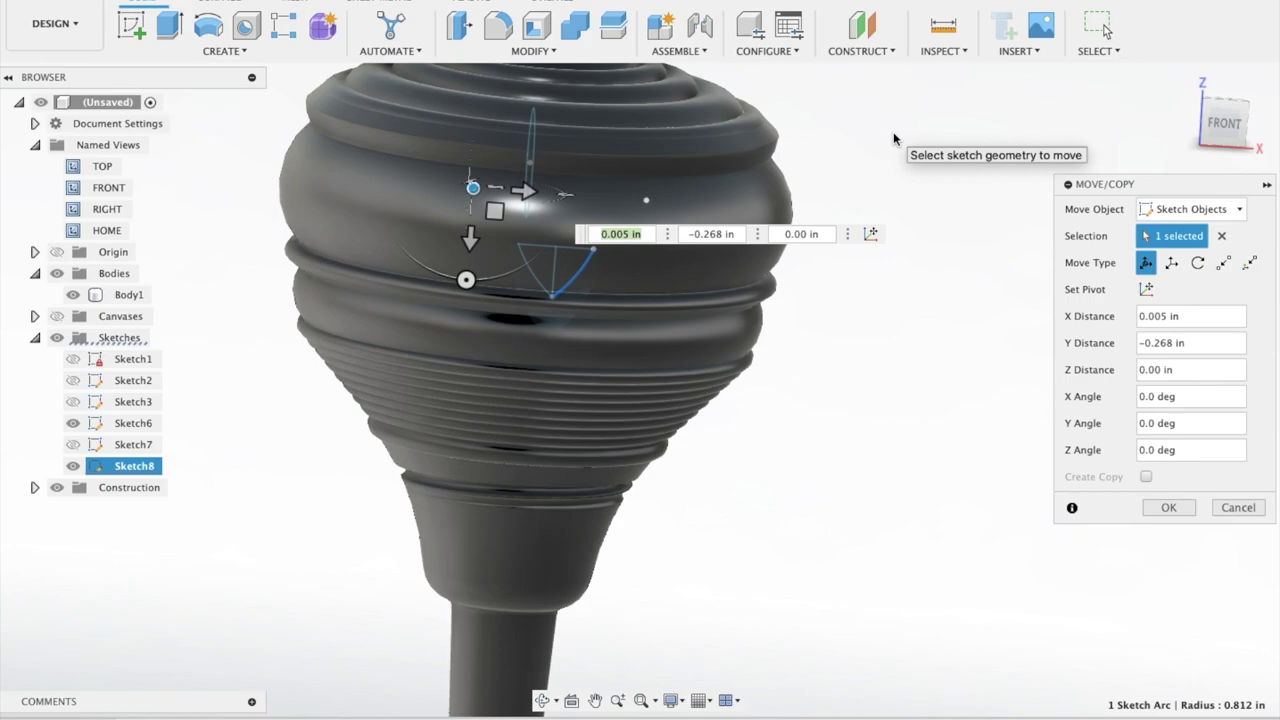
click(1169, 508)
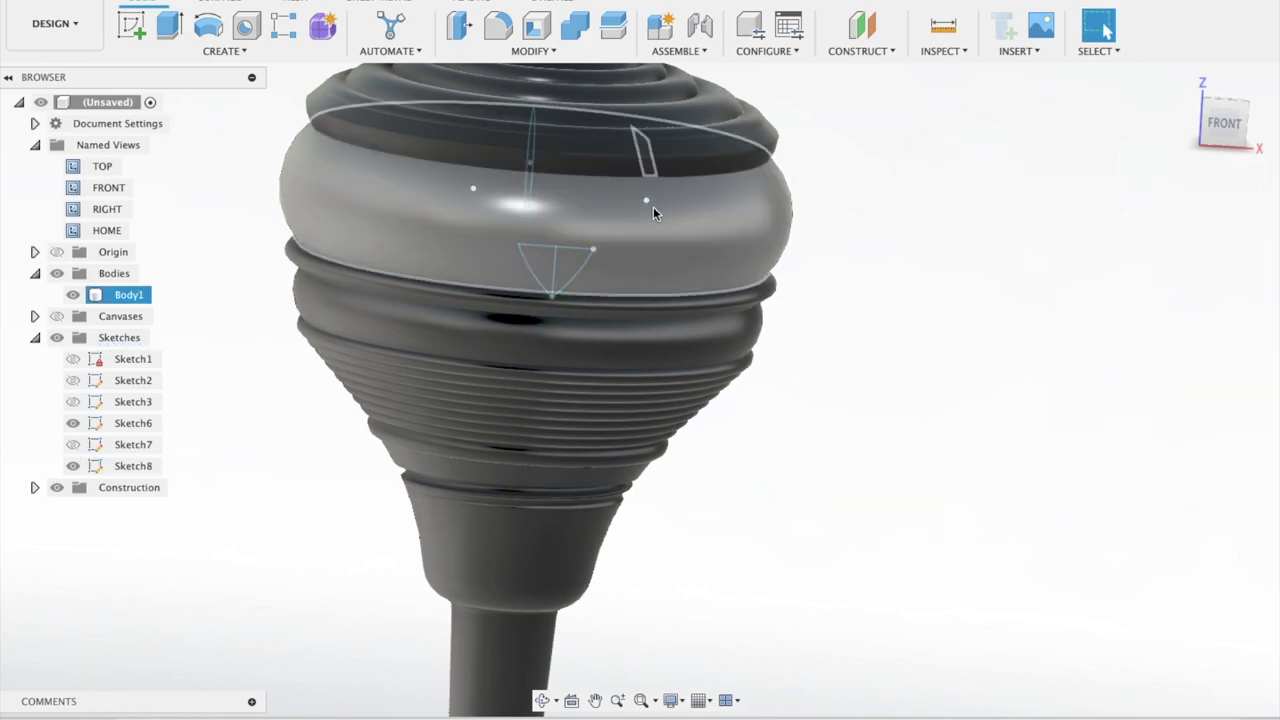
click(230, 51)
click(160, 450)
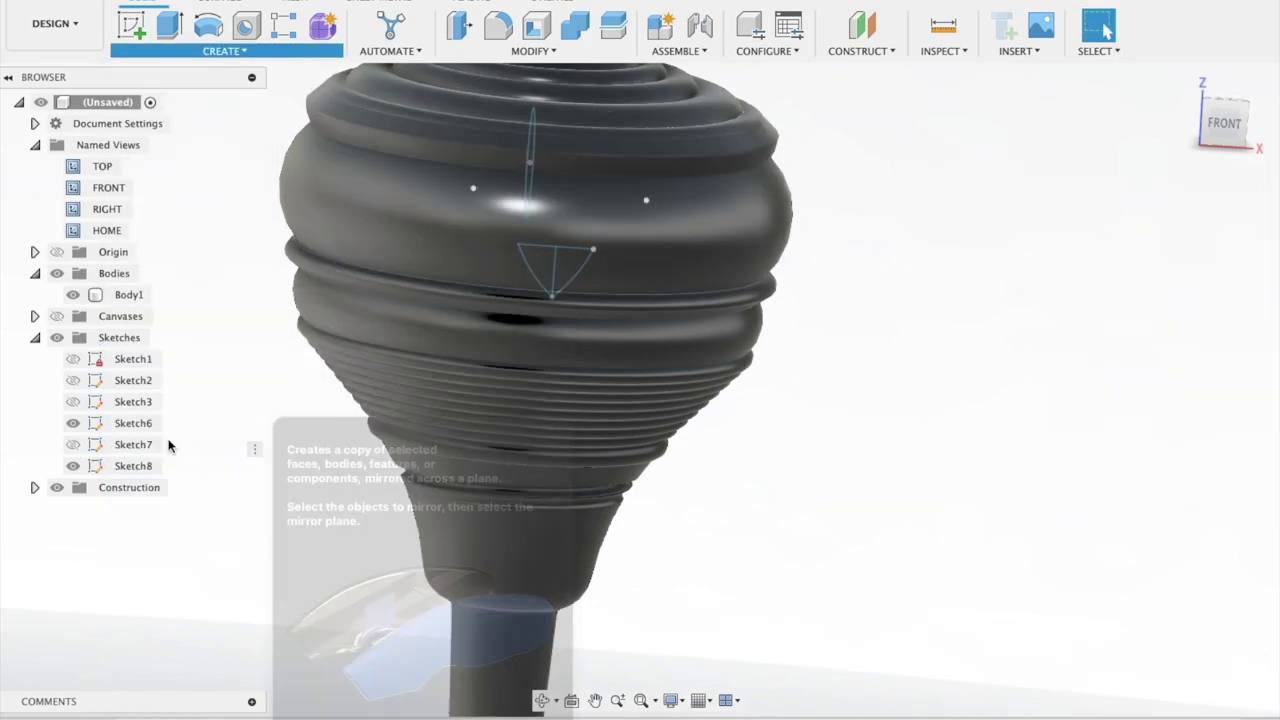
- Set the Mirror object type to Faces, then cancel the mirror
click(1190, 209)
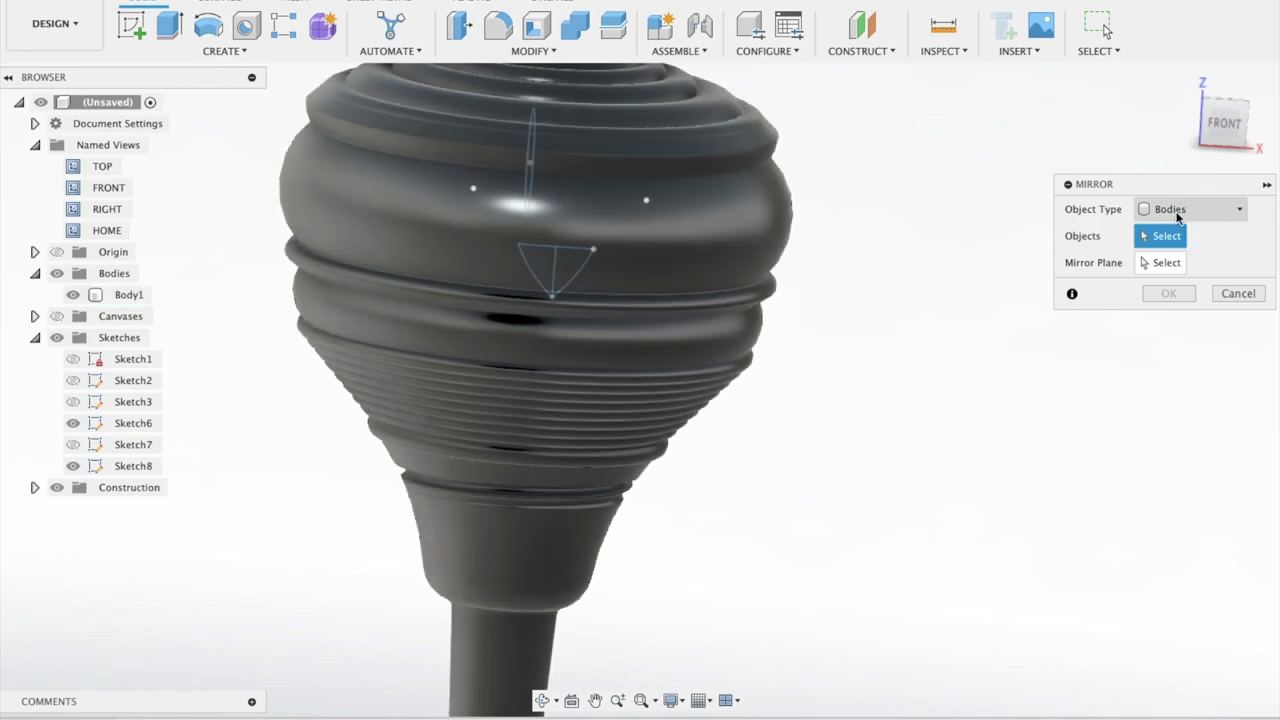
click(1175, 271)
click(1149, 215)
click(1168, 251)
shift+middle_drag(588, 272, 906, 97)
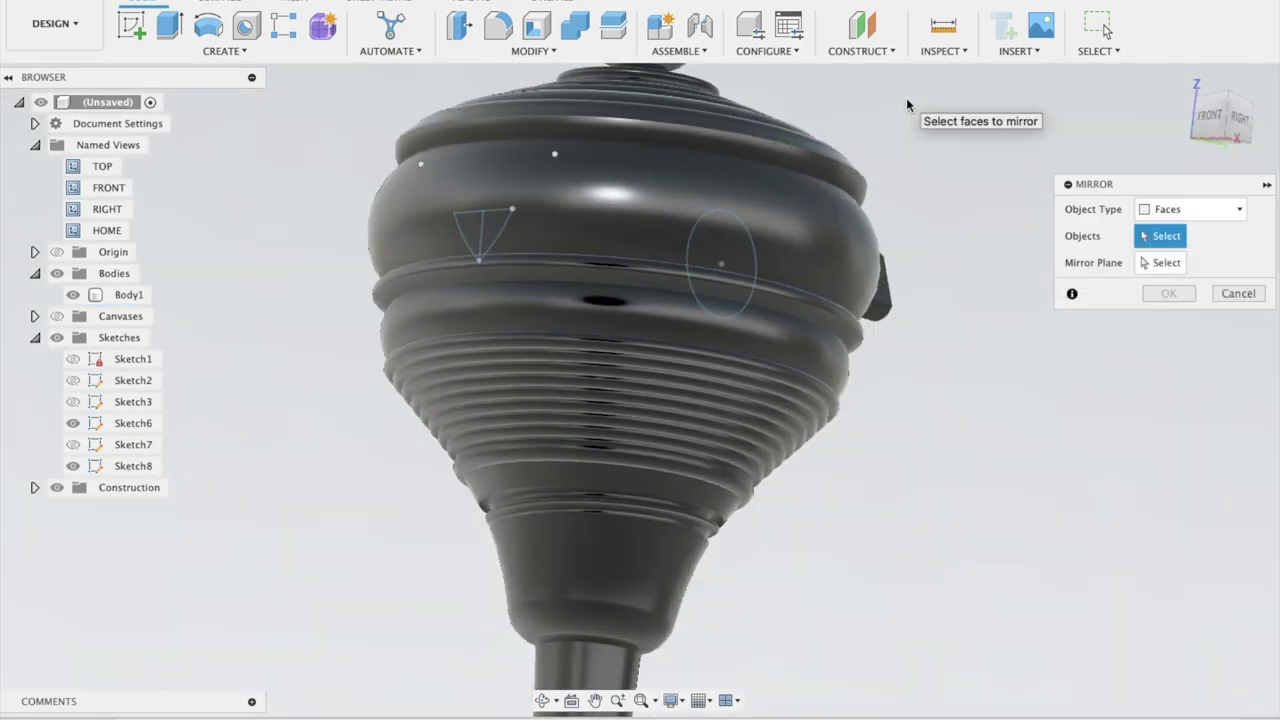
click(1253, 289)
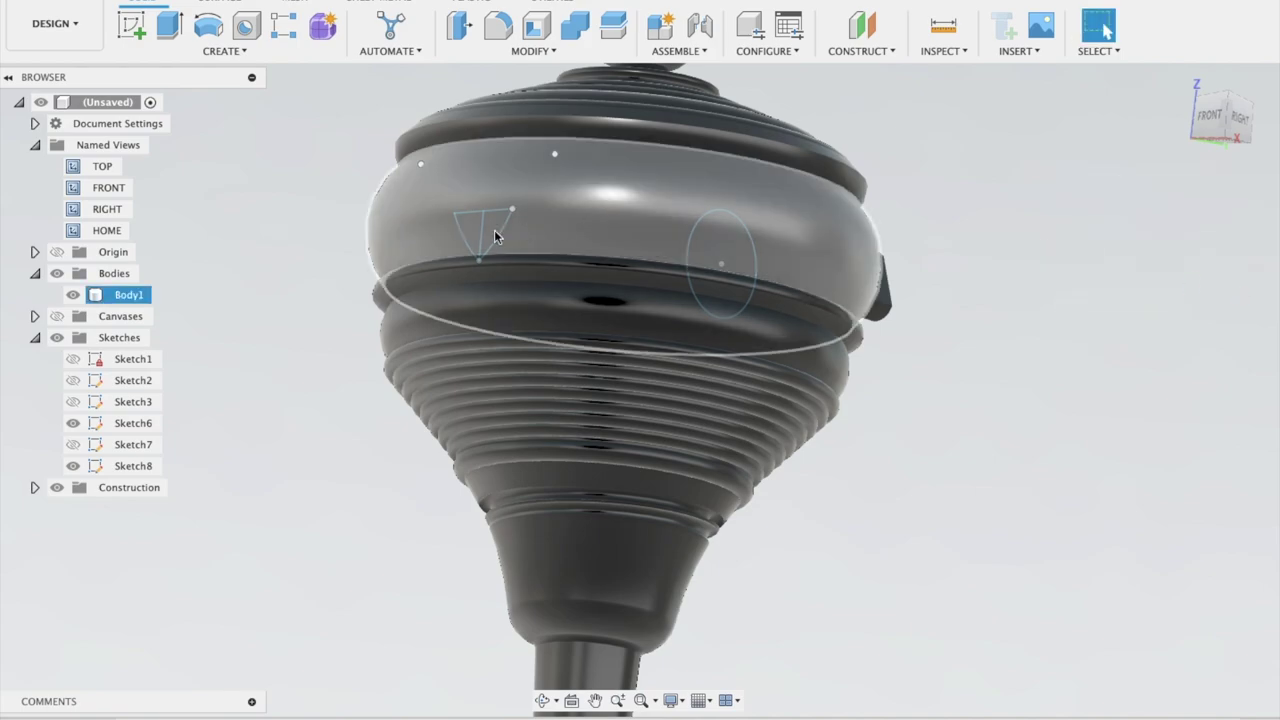
- Select the shield profile, retry a Faces mirror about the XY Plane, and cancel it
click(483, 230)
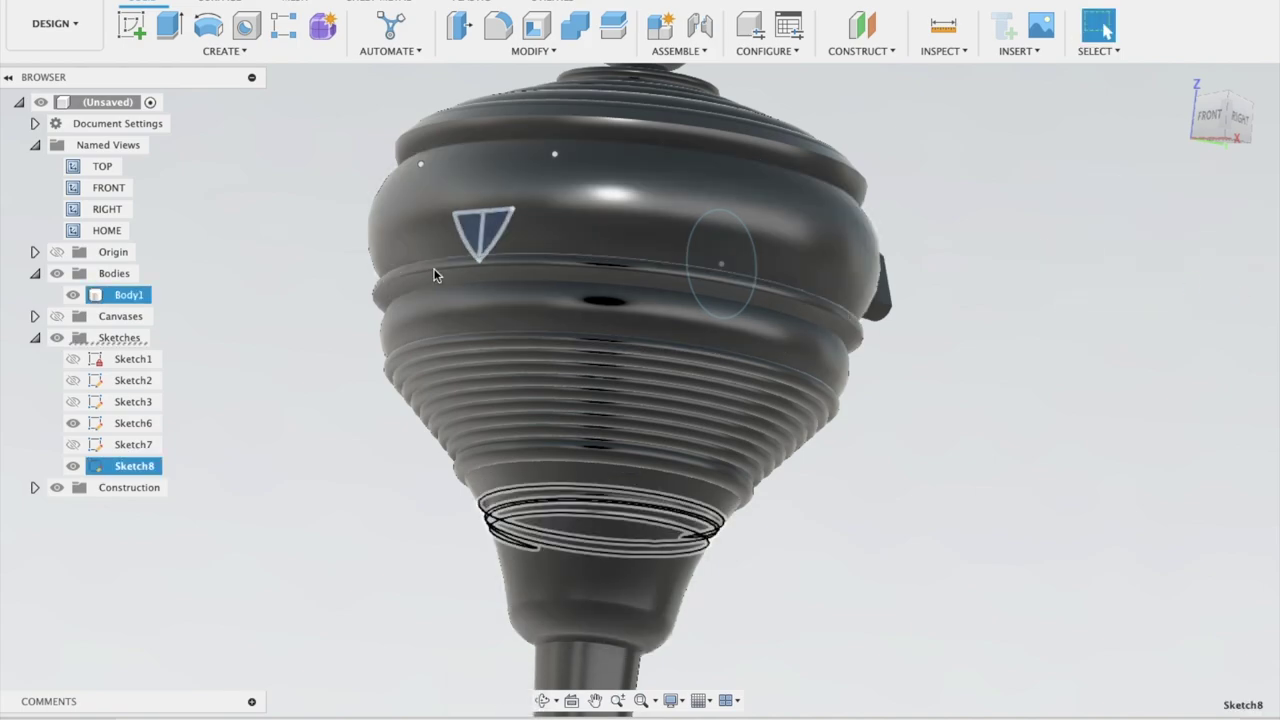
click(177, 52)
click(147, 449)
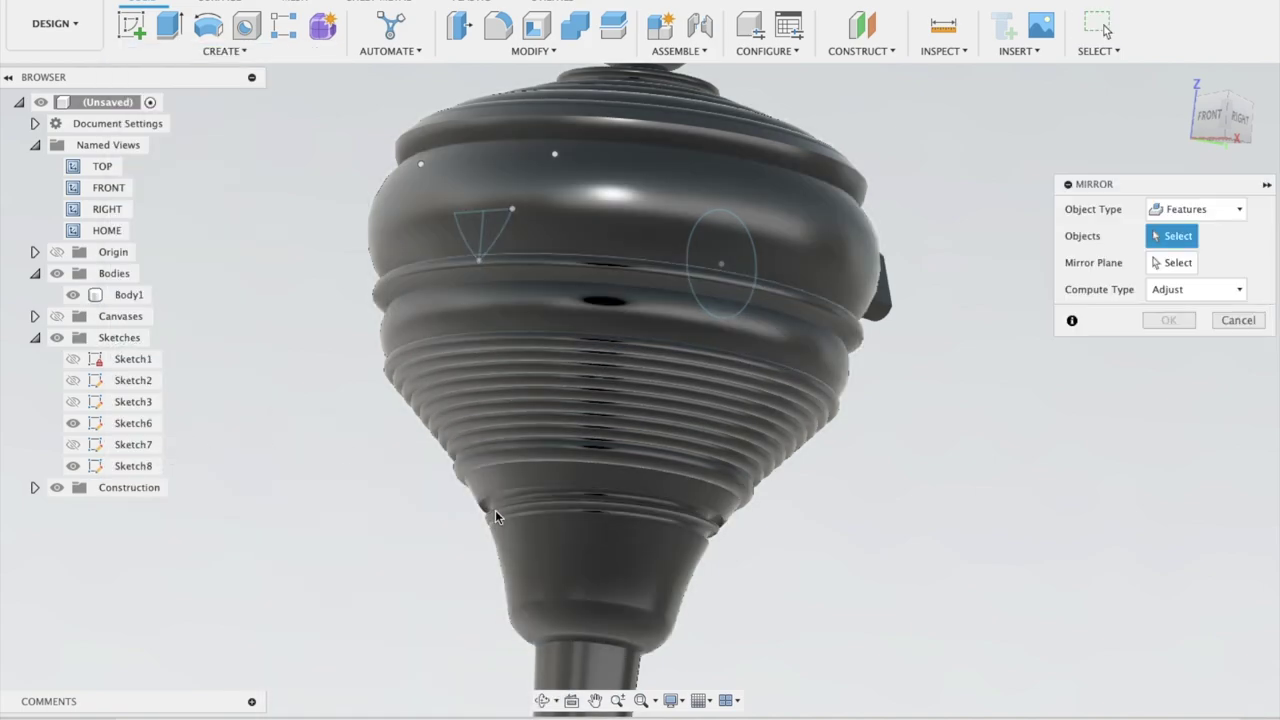
click(1163, 263)
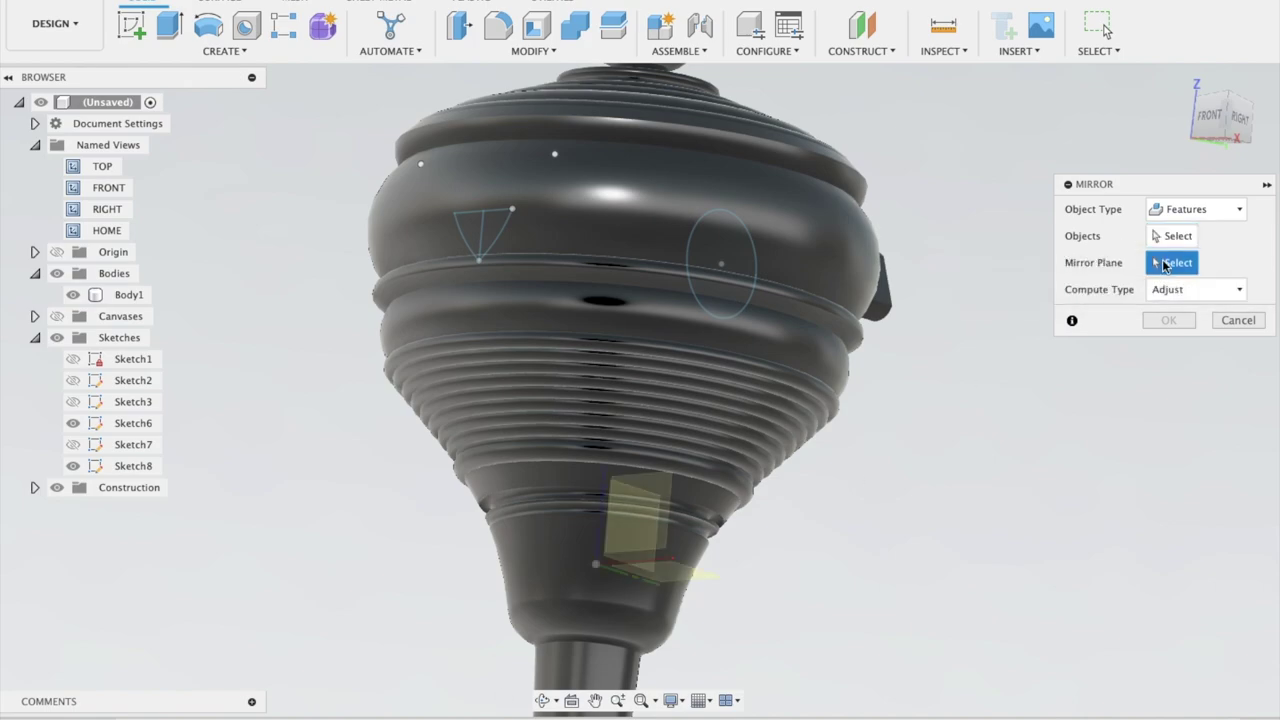
shift+middle_drag(825, 448, 741, 496)
click(732, 522)
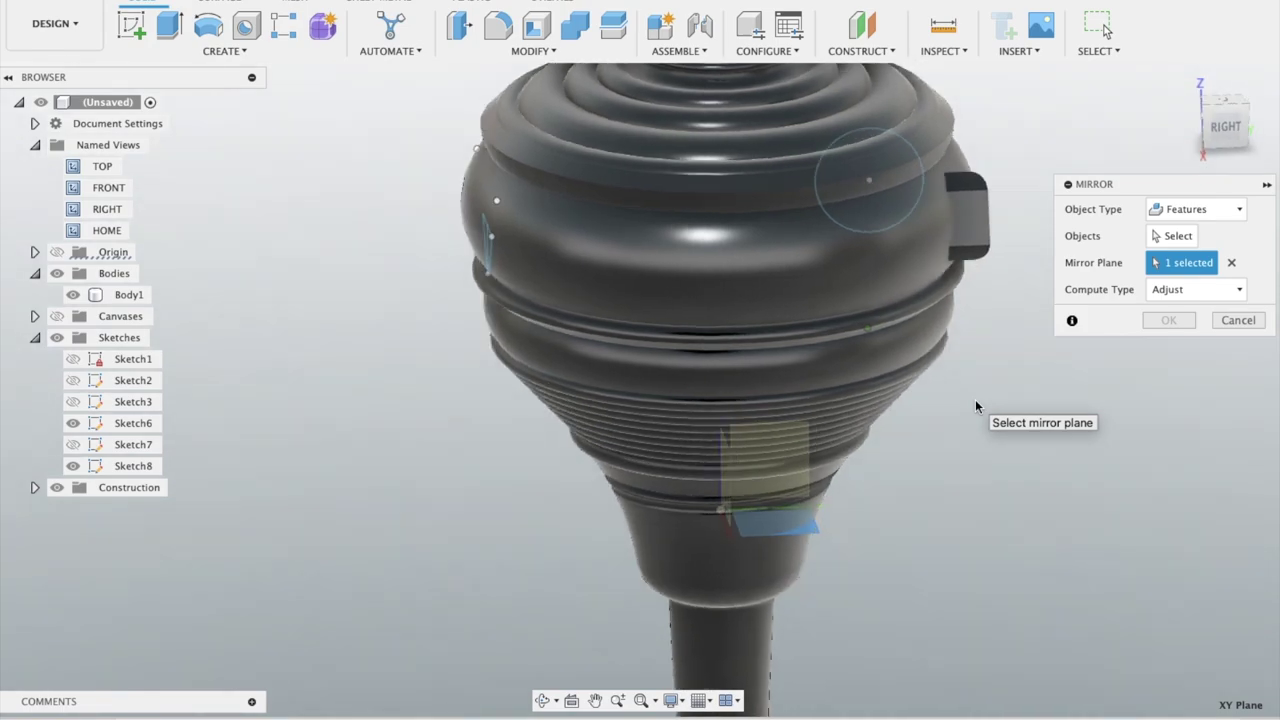
shift+middle_drag(975, 399, 1167, 220)
click(1174, 237)
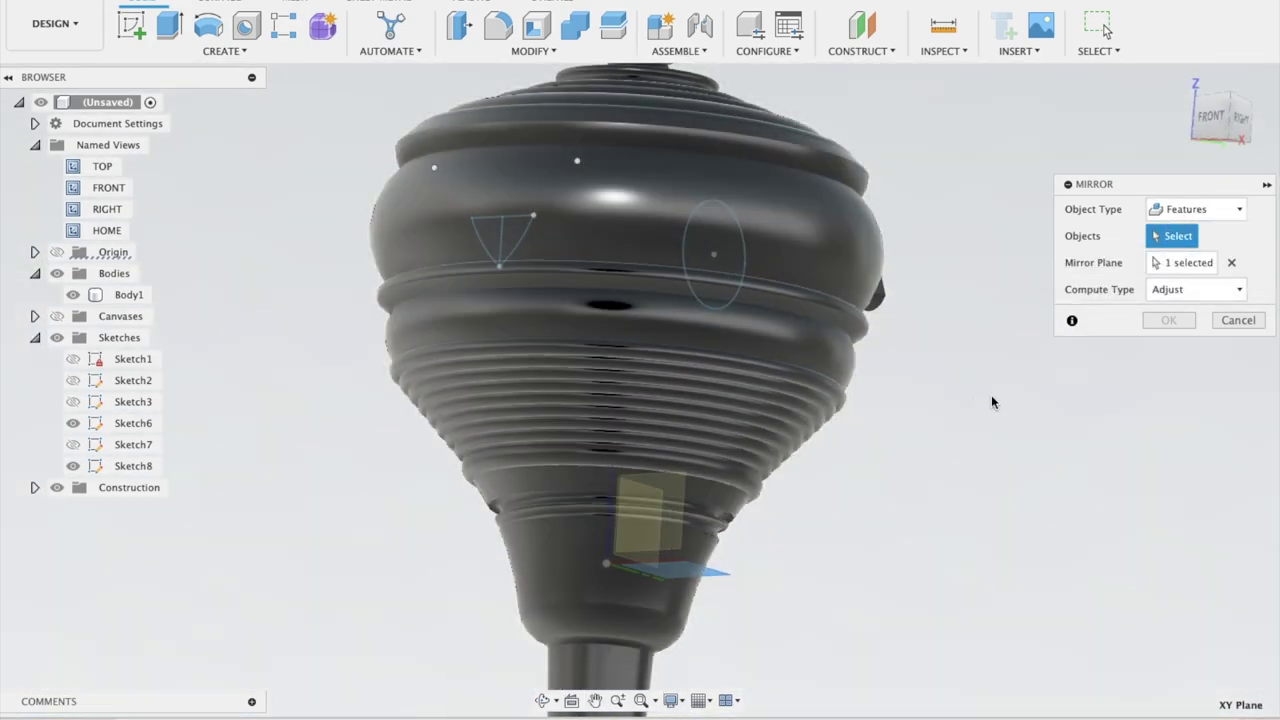
click(1195, 209)
click(1185, 264)
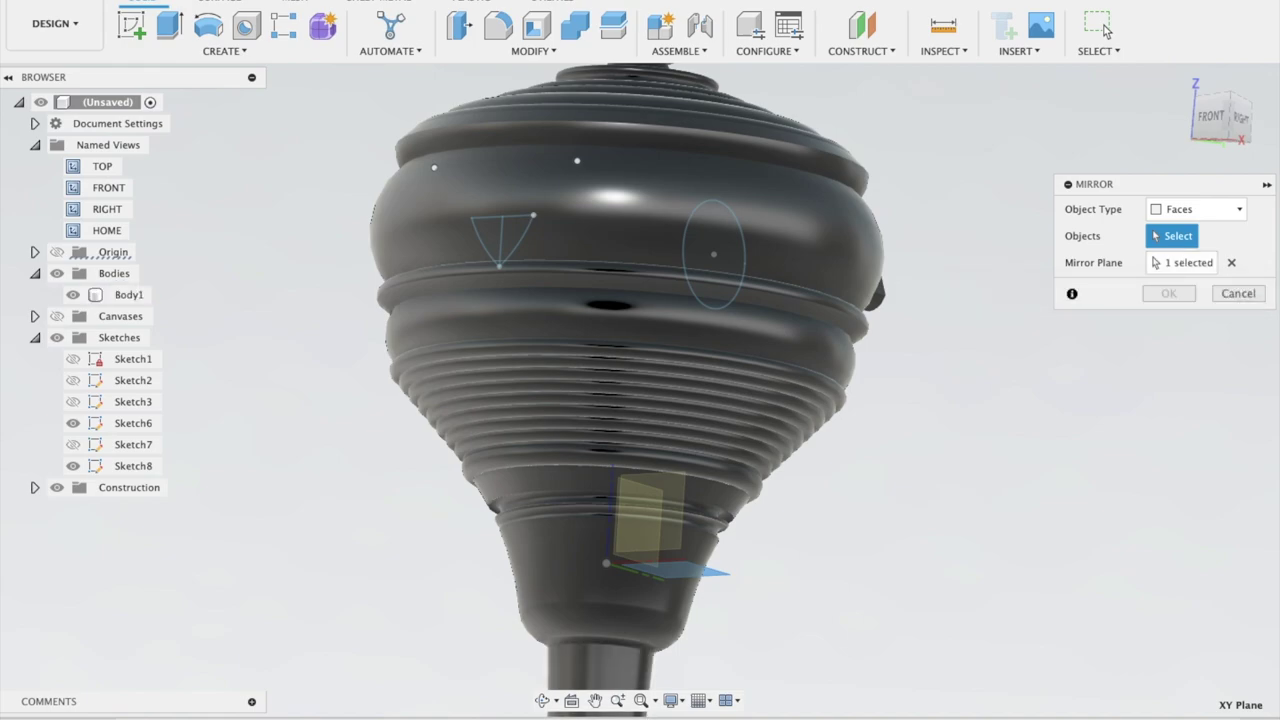
click(1246, 298)
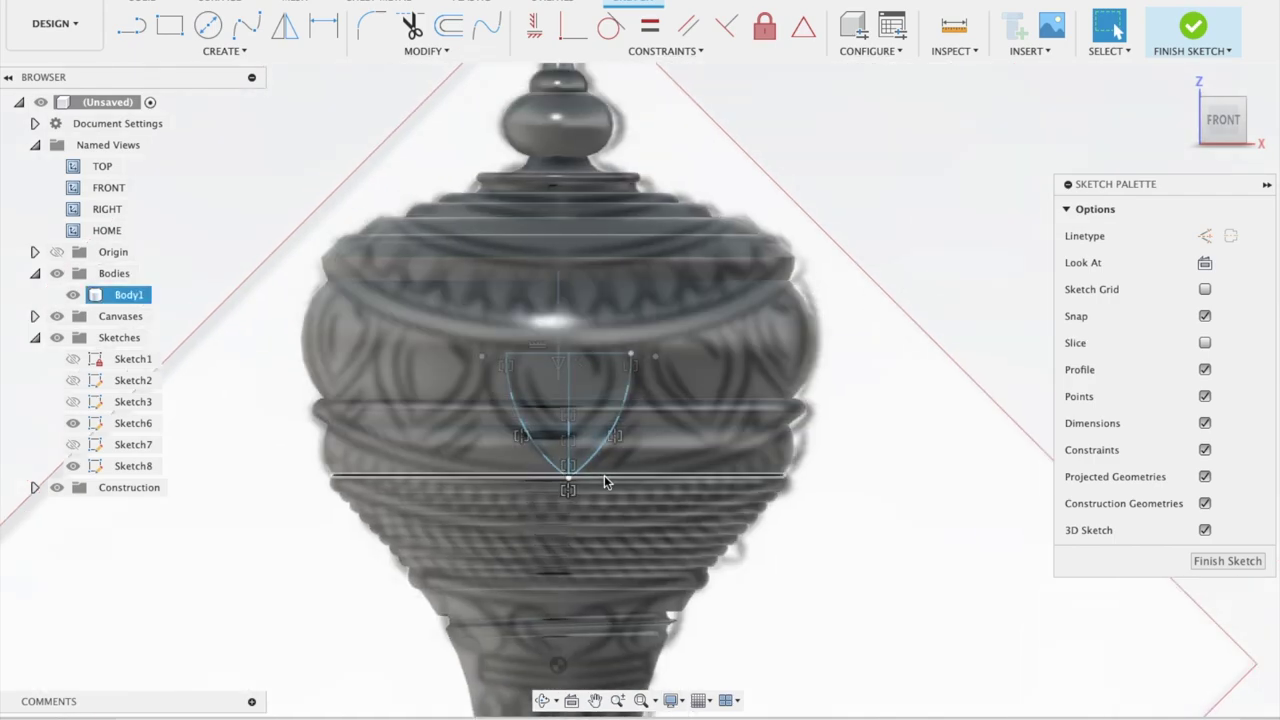
- Pull the shield's arc point upward, finish the sketch, and hide the reference image
click(569, 458)
drag(571, 456, 561, 390)
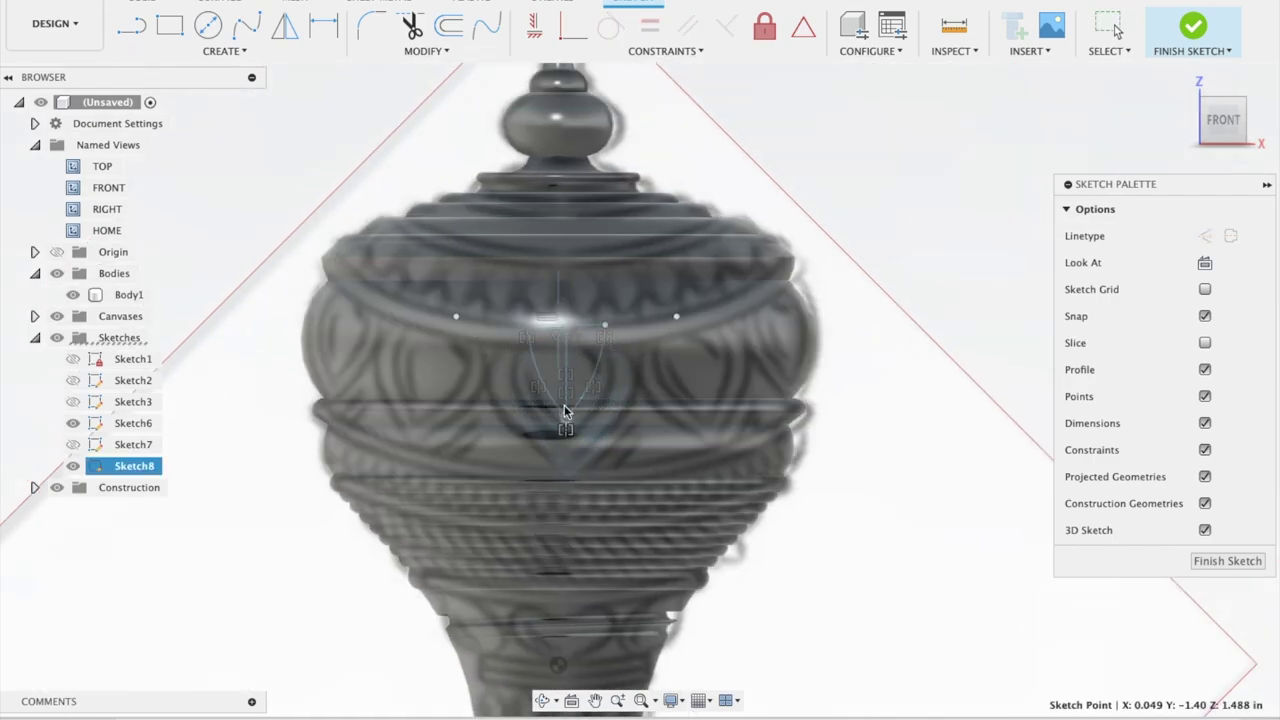
click(1192, 28)
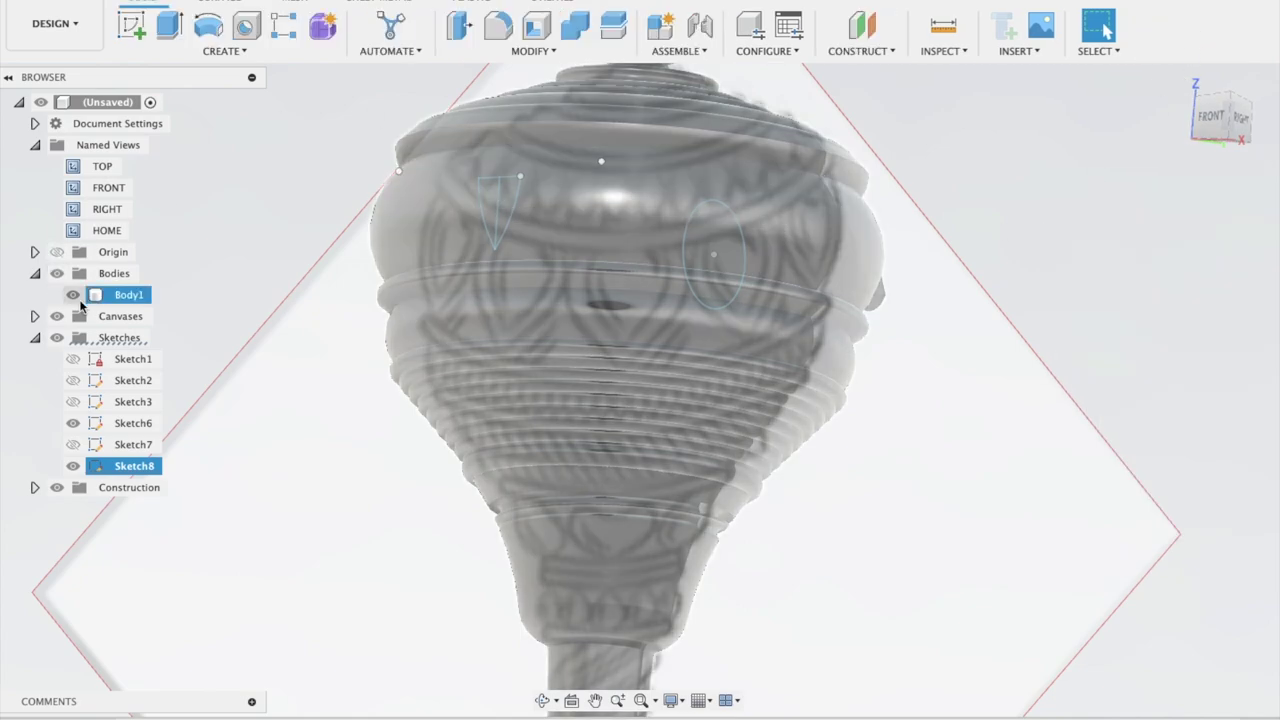
click(57, 316)
- Lower the shield's bottom point and reshape its top arc to narrow the shield
shift+middle_drag(289, 276, 535, 254)
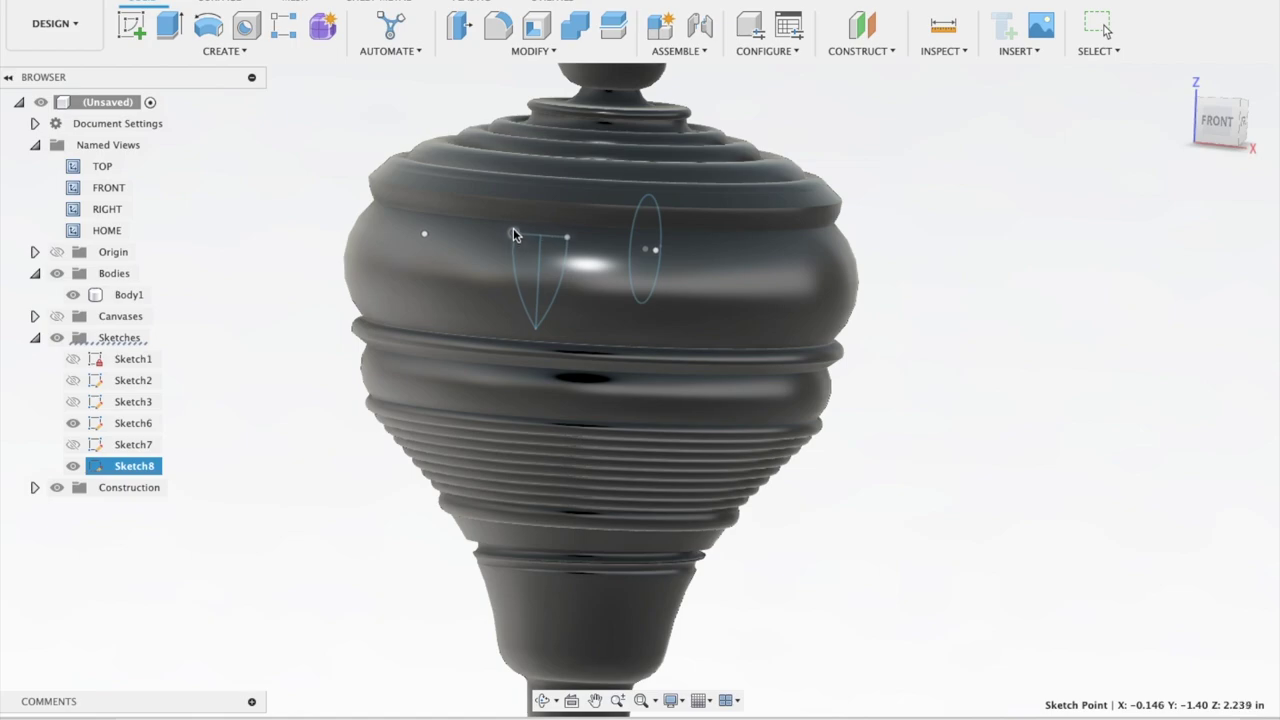
click(530, 325)
click(1103, 126)
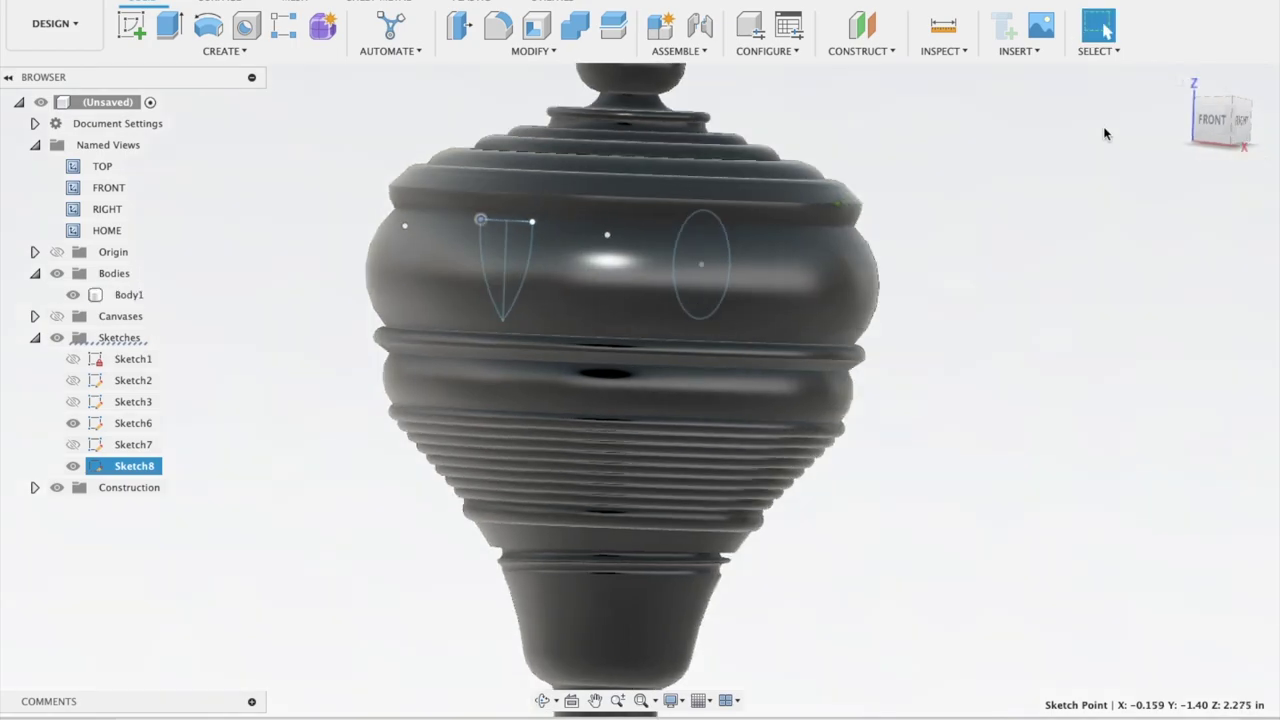
shift+middle_drag(1103, 126, 523, 308)
drag(512, 313, 519, 332)
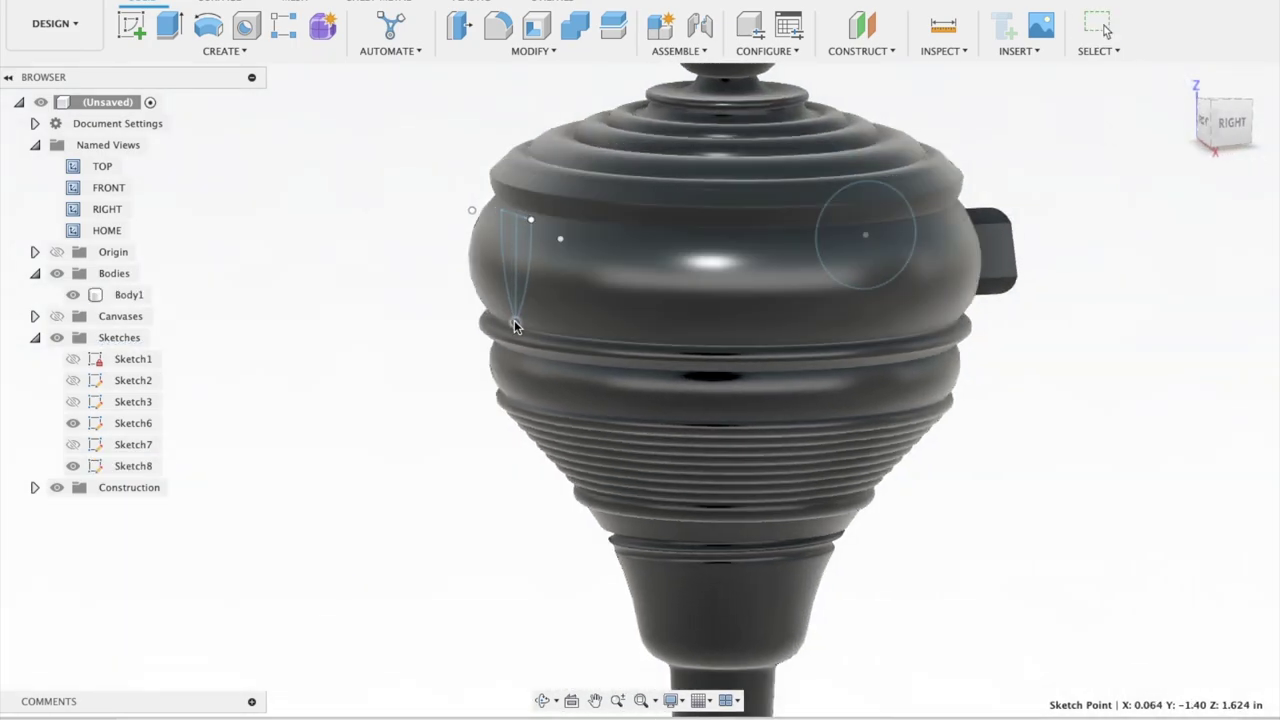
drag(539, 222, 532, 220)
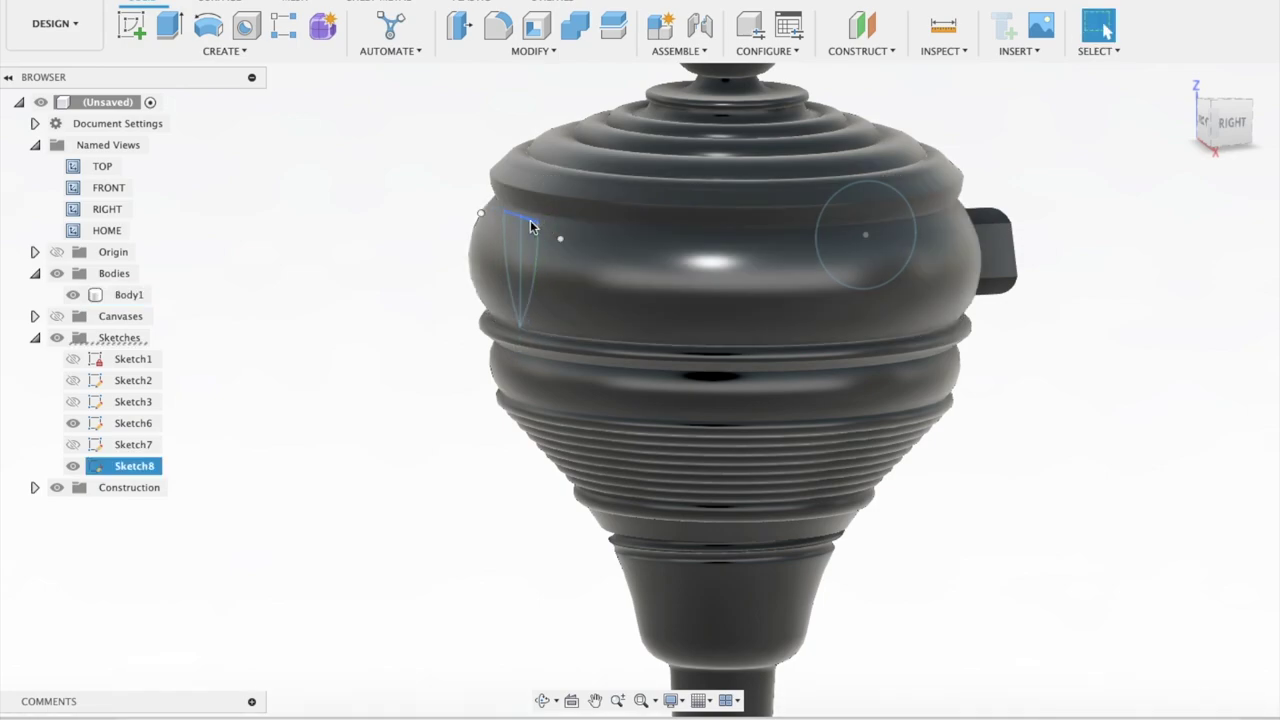
click(210, 52)
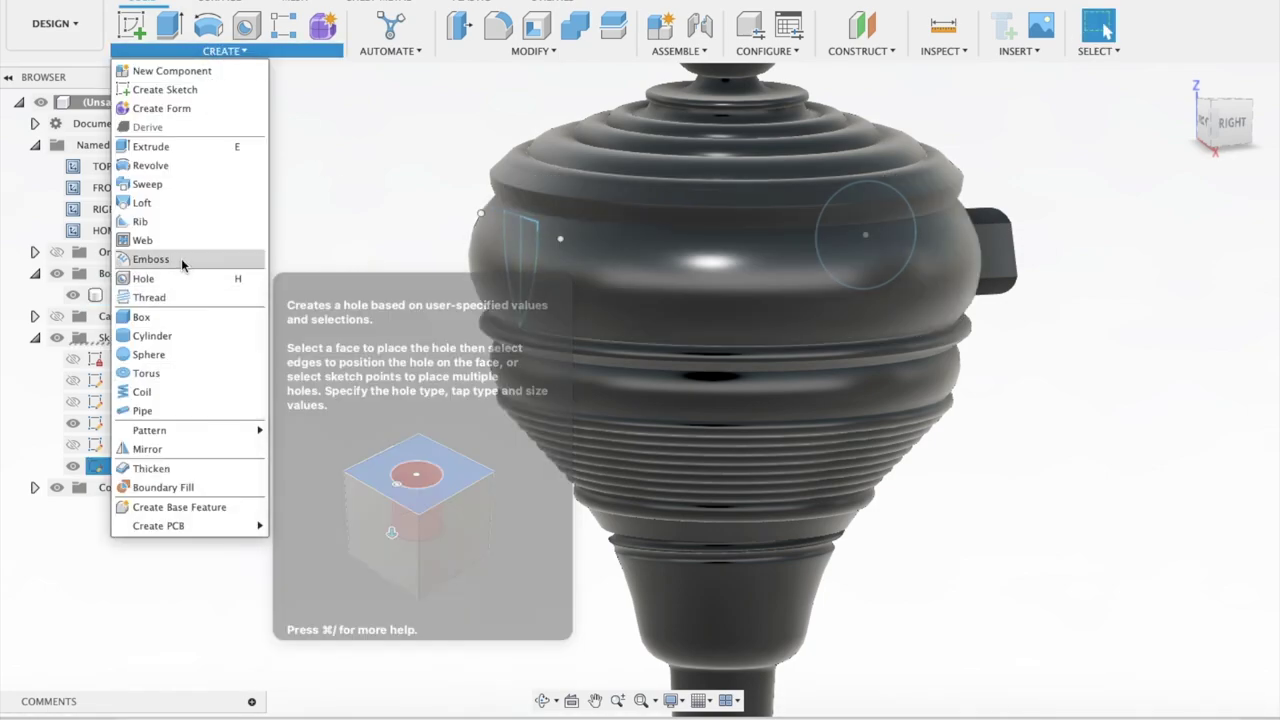
- Emboss both shield profiles 0.10 in onto the bulb's middle face
click(182, 259)
click(530, 288)
click(512, 278)
shift+middle_drag(412, 212, 425, 218)
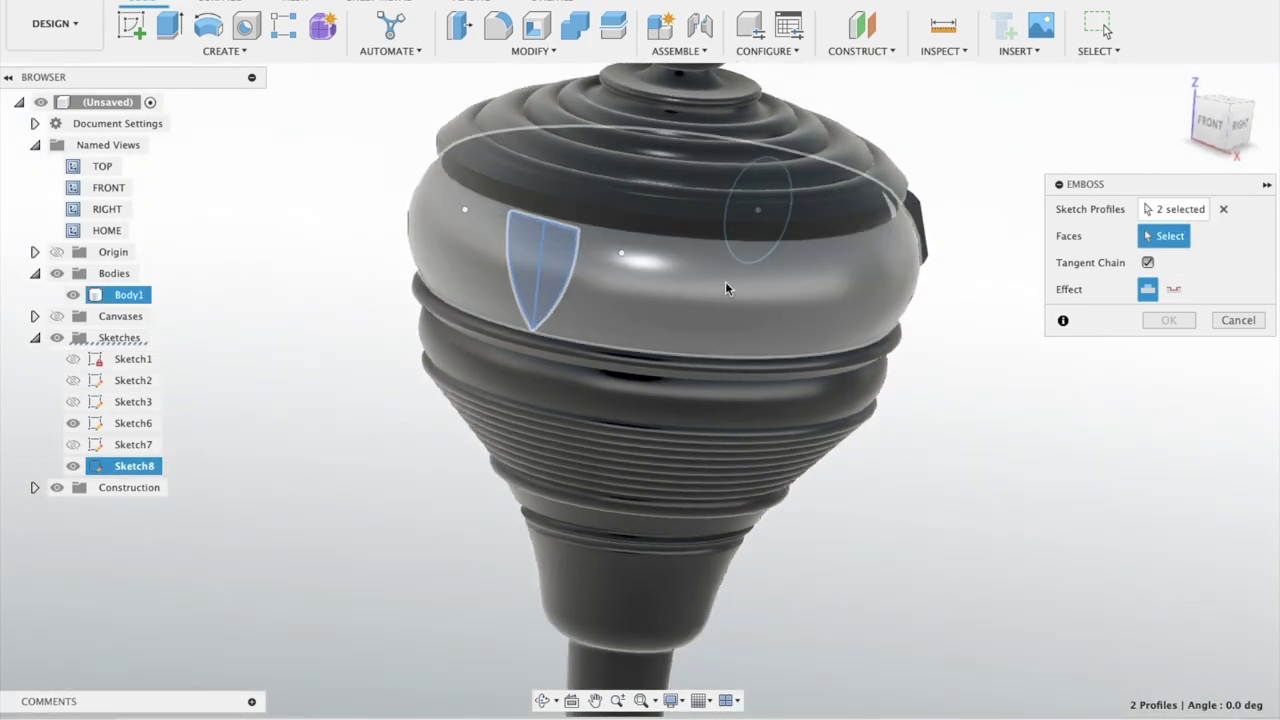
click(716, 284)
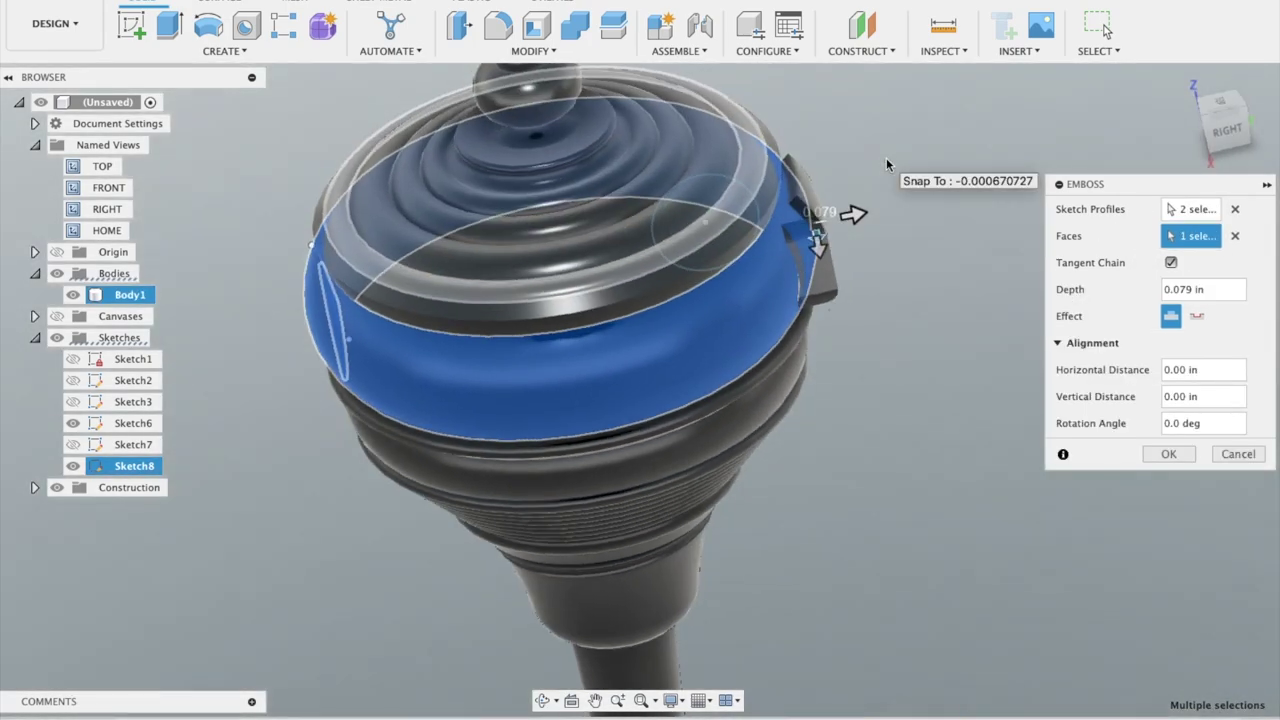
shift+middle_drag(924, 188, 920, 194)
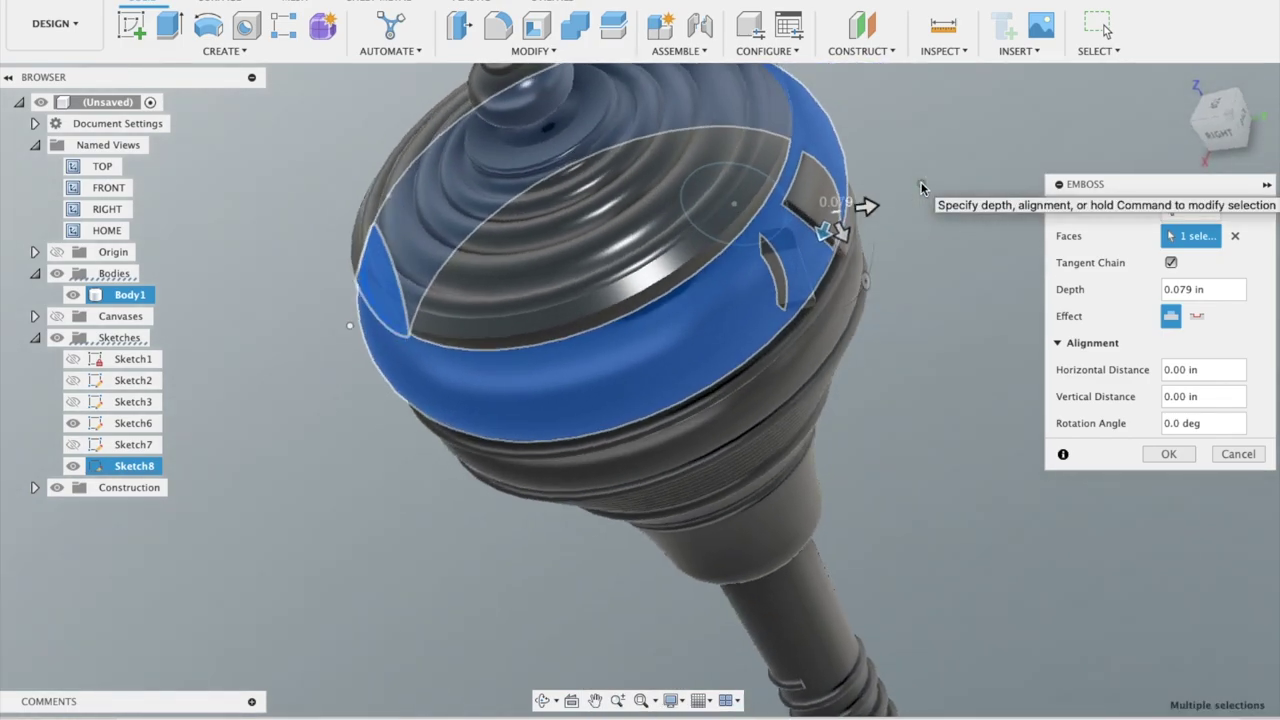
click(1168, 453)
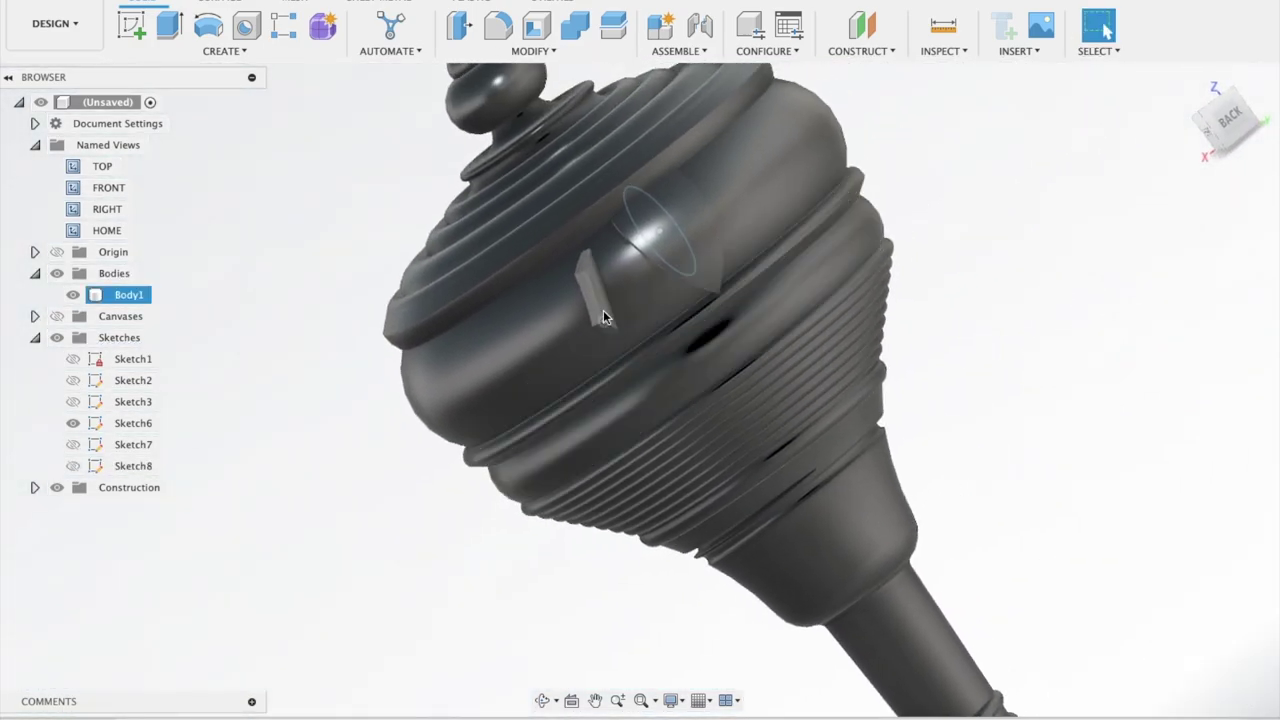
- Delete the two small slot Extrude features from the timeline
click(596, 294)
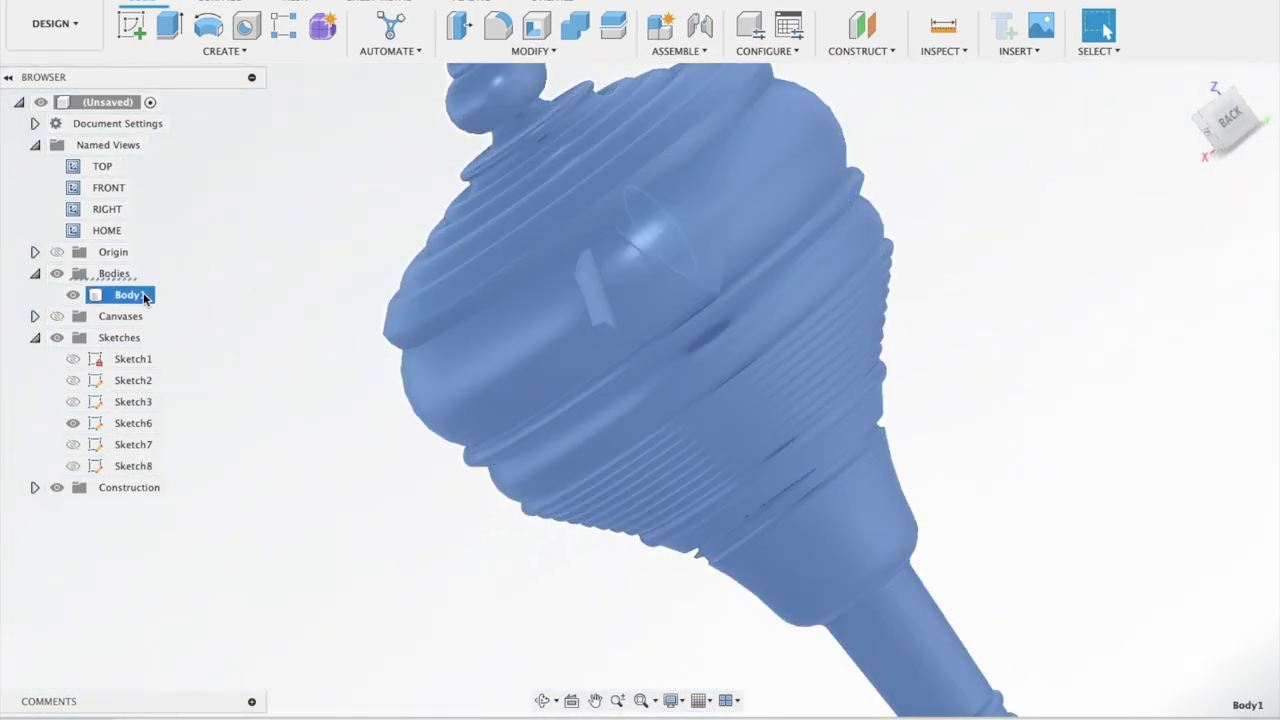
click(606, 296)
right_click(432, 712)
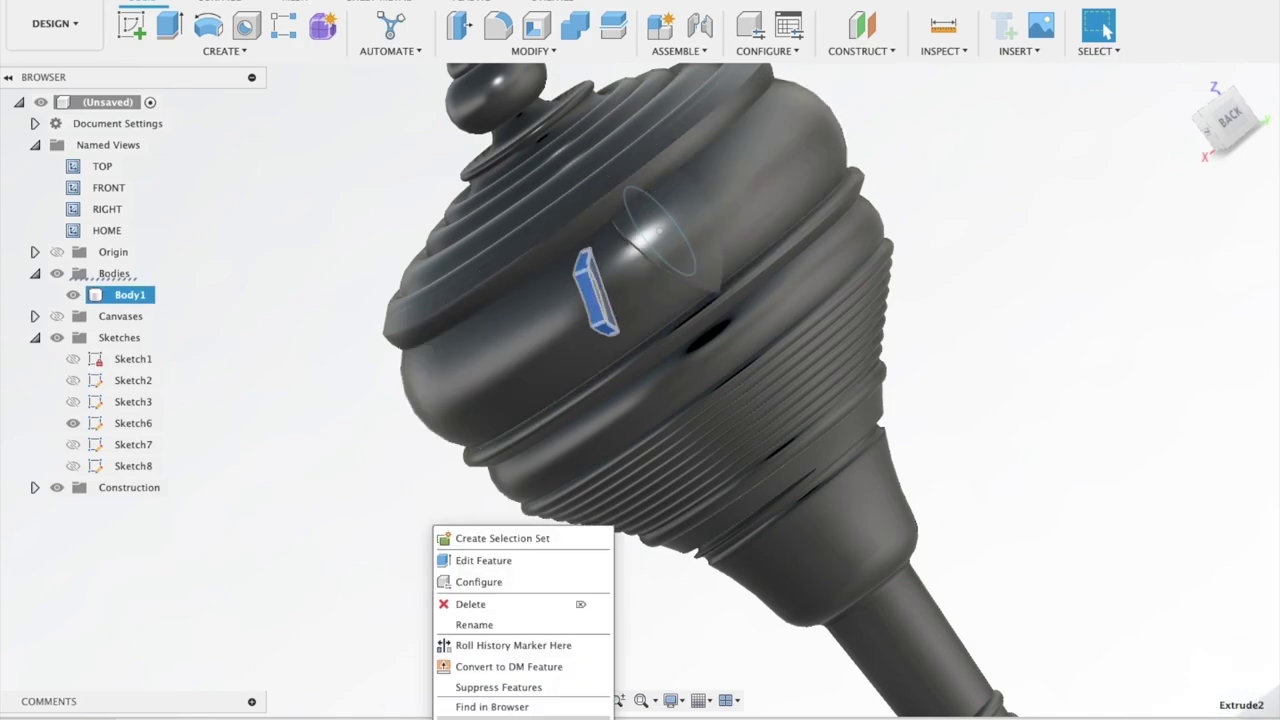
click(492, 603)
click(543, 378)
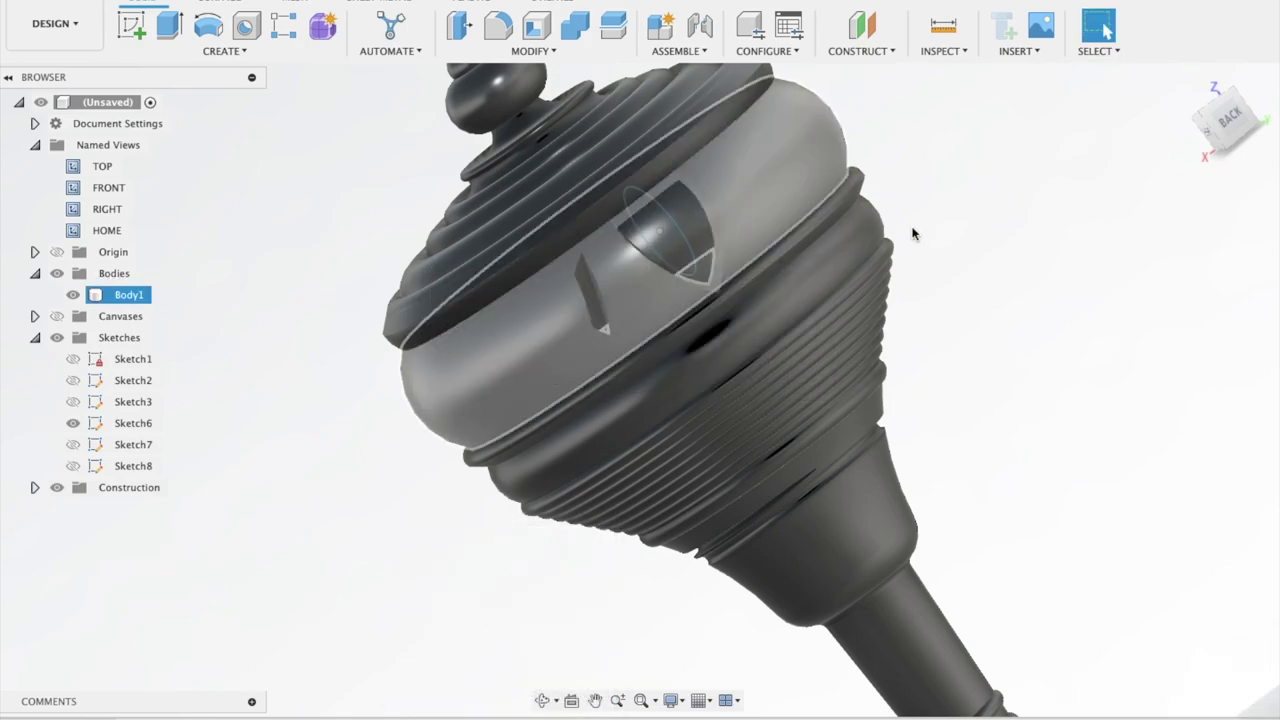
right_click(432, 712)
click(454, 612)
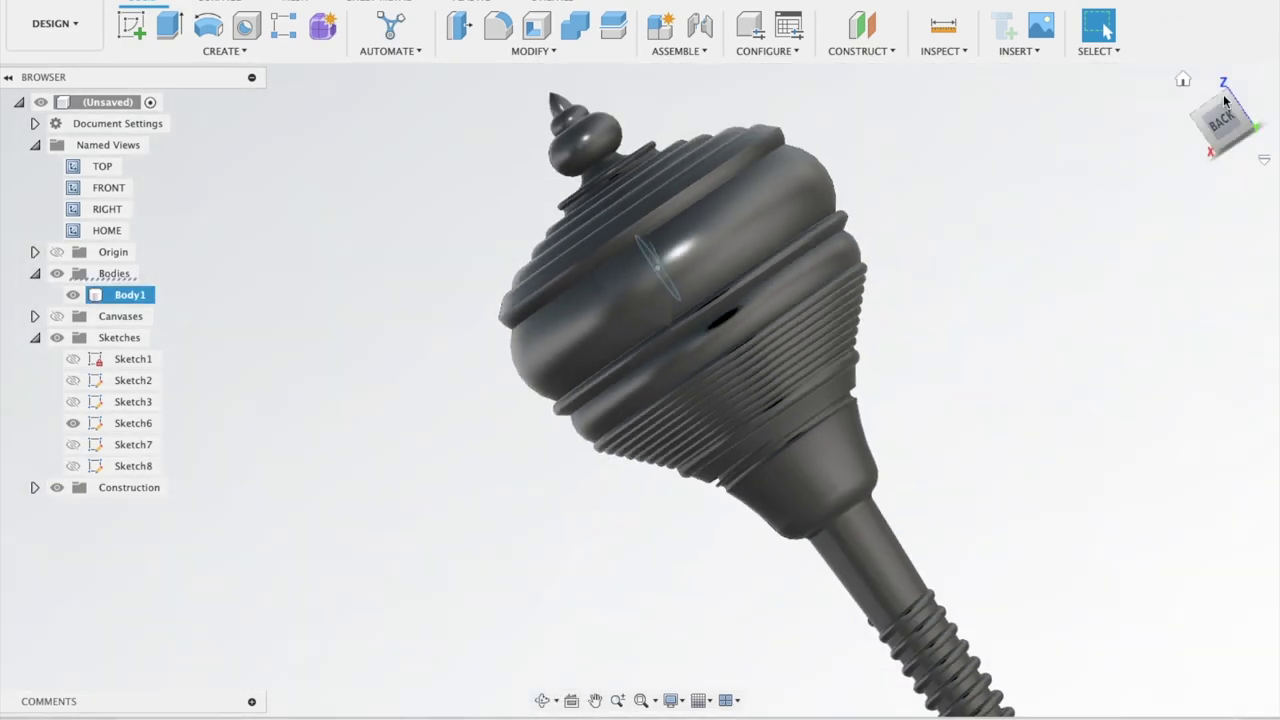
click(1203, 122)
click(498, 25)
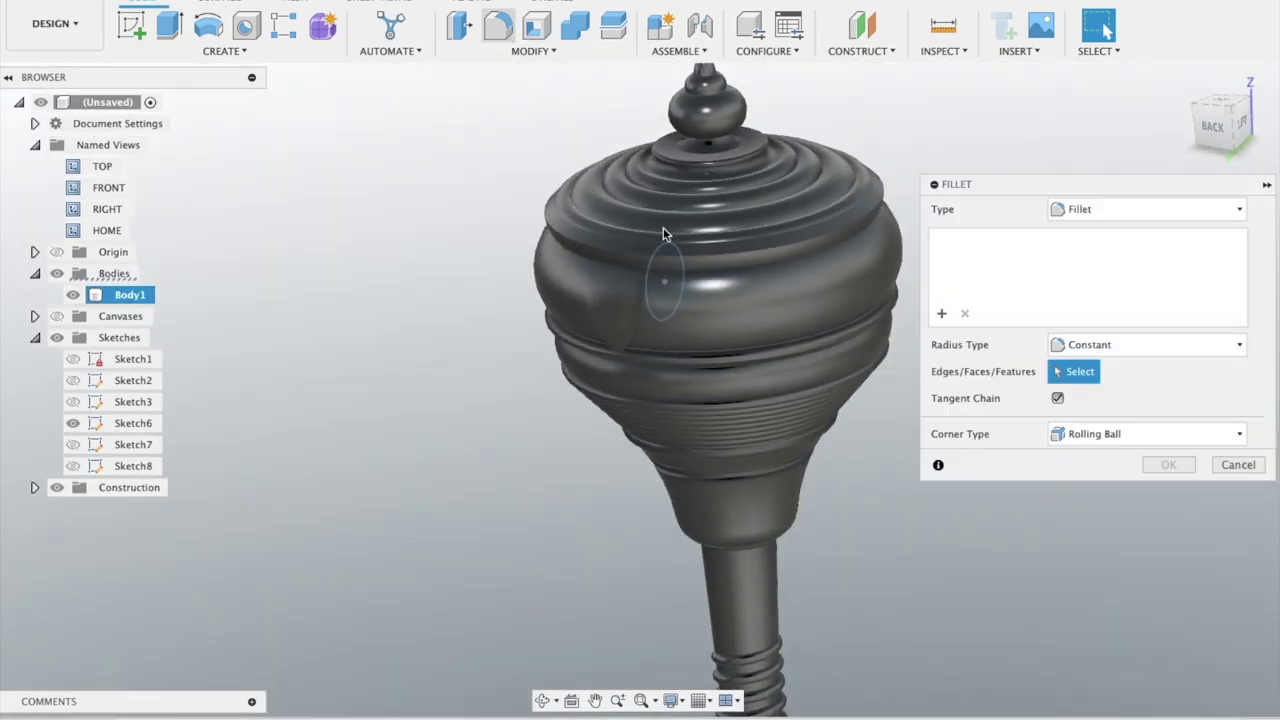
- Try filleting three shield emboss edges at 0.05 then 0.4 in, then cancel
click(632, 310)
click(603, 318)
click(612, 278)
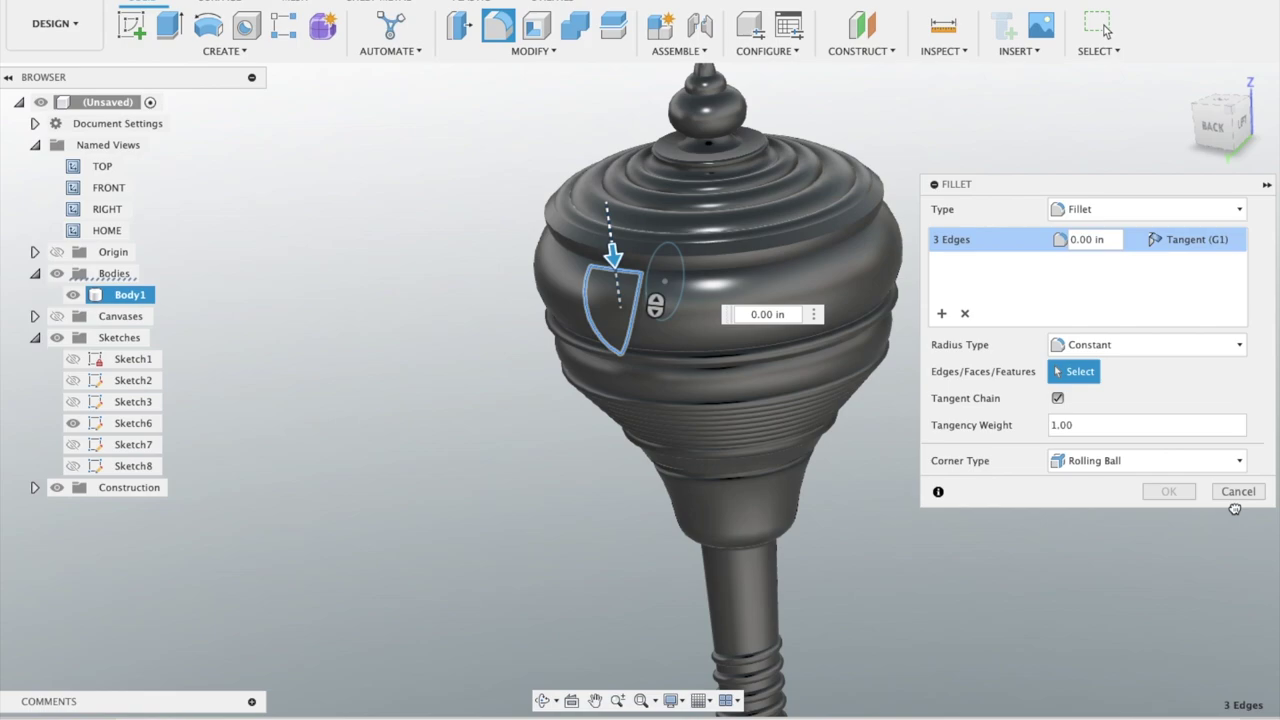
text(0.05)
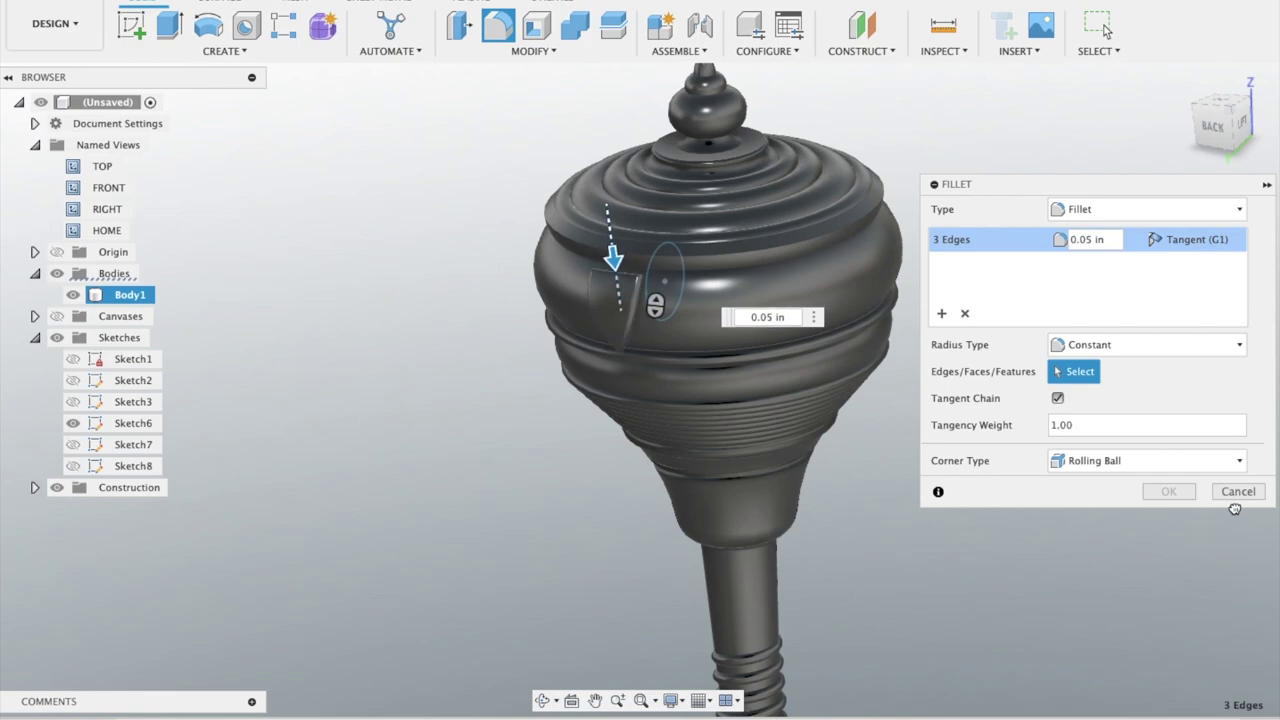
text(0.4)
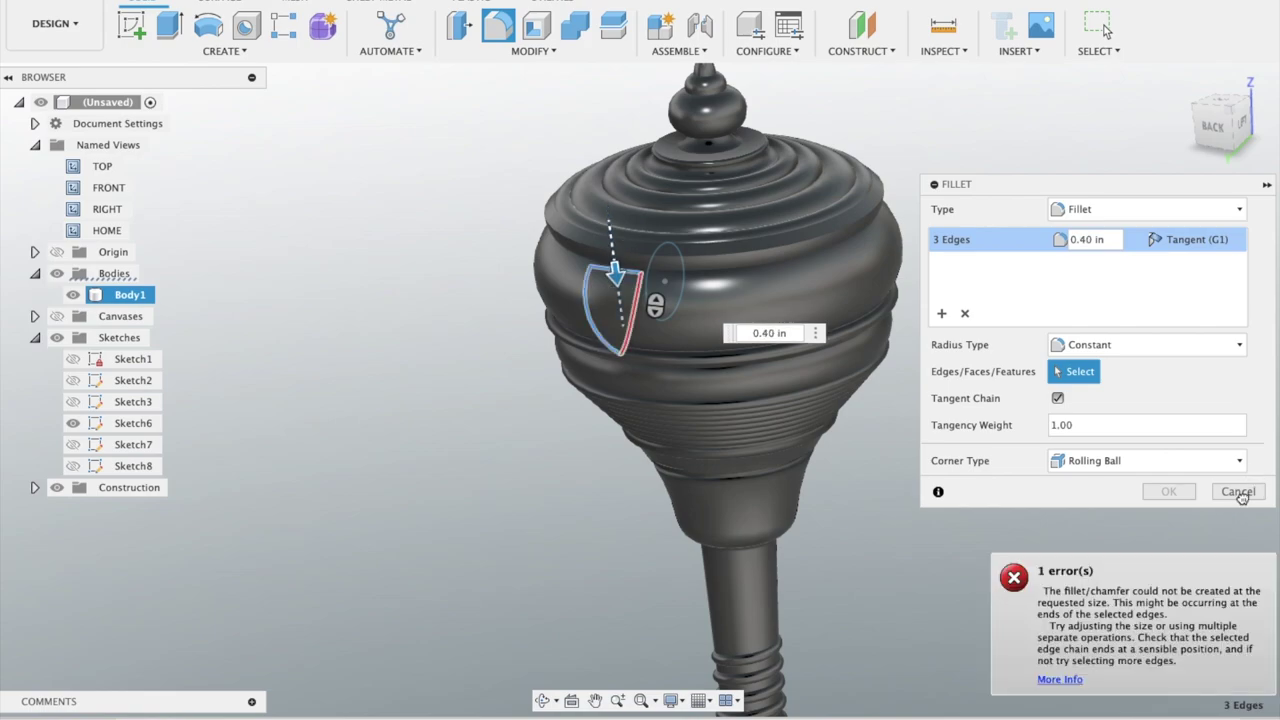
key(Escape)
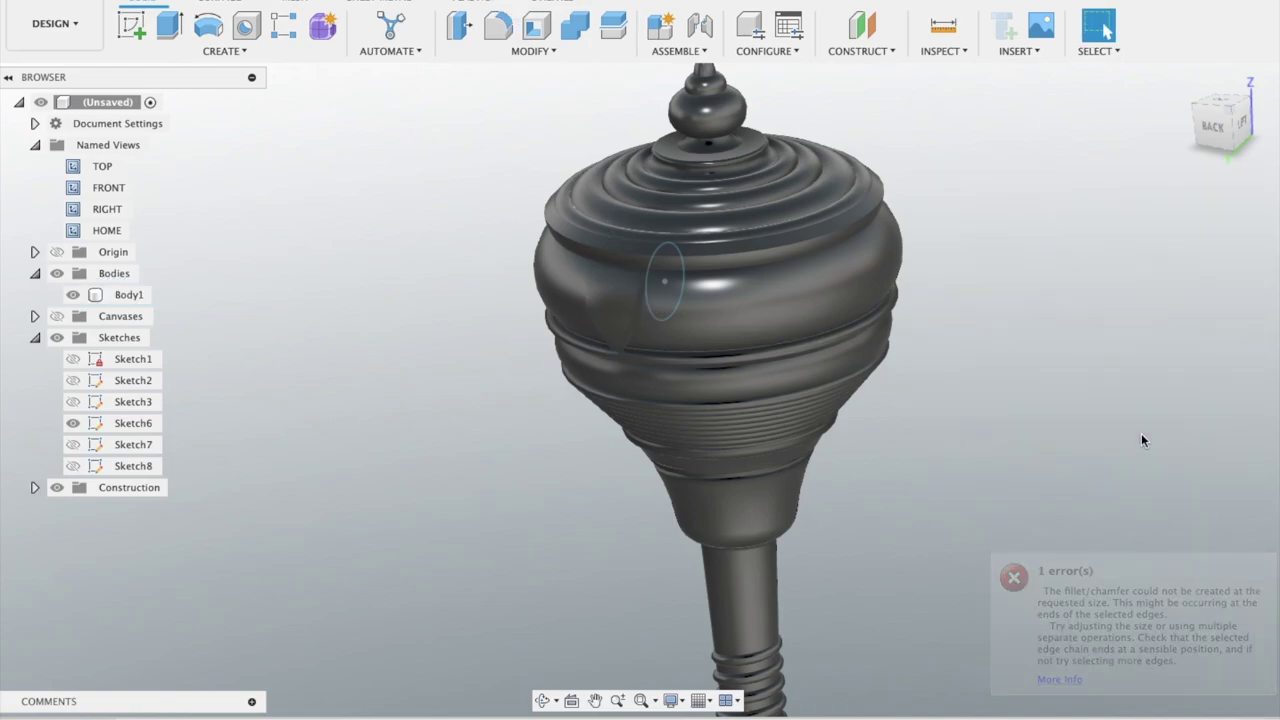
- Try a 0.001 in extrude cut on the mace body, then cancel it
scroll(1034, 342, up, 3)
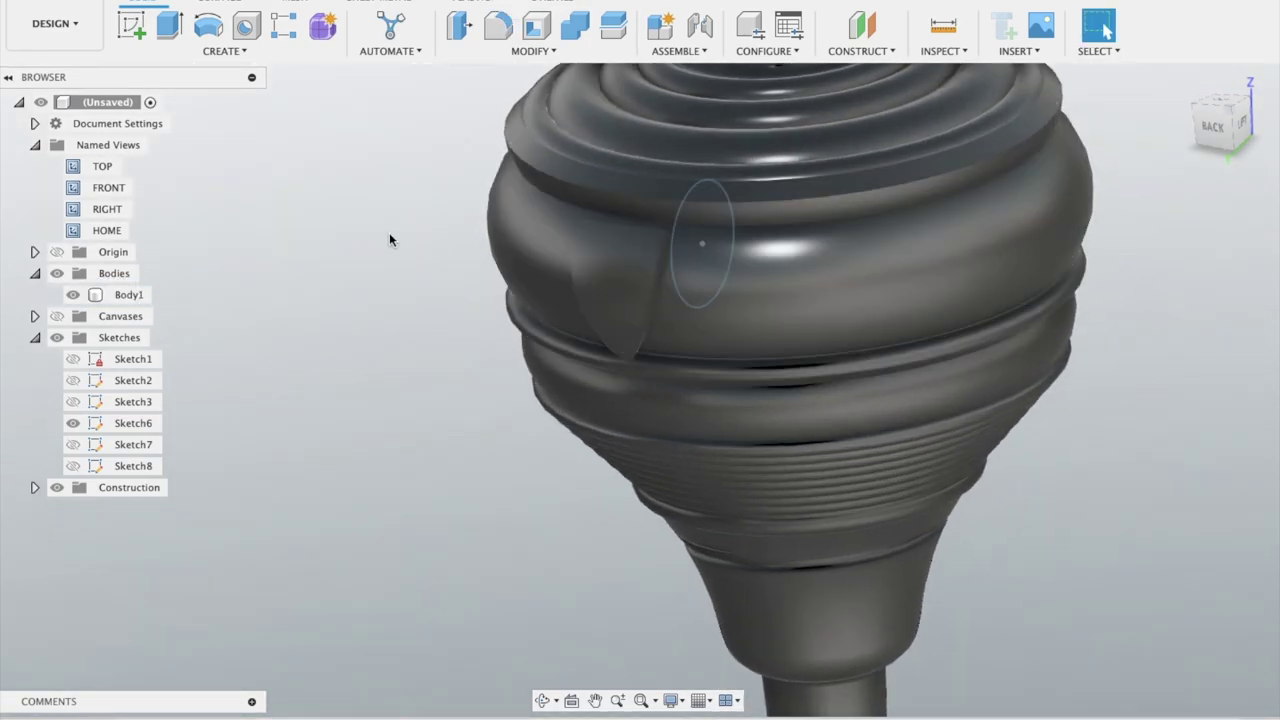
shift+middle_drag(389, 232, 389, 232)
click(389, 238)
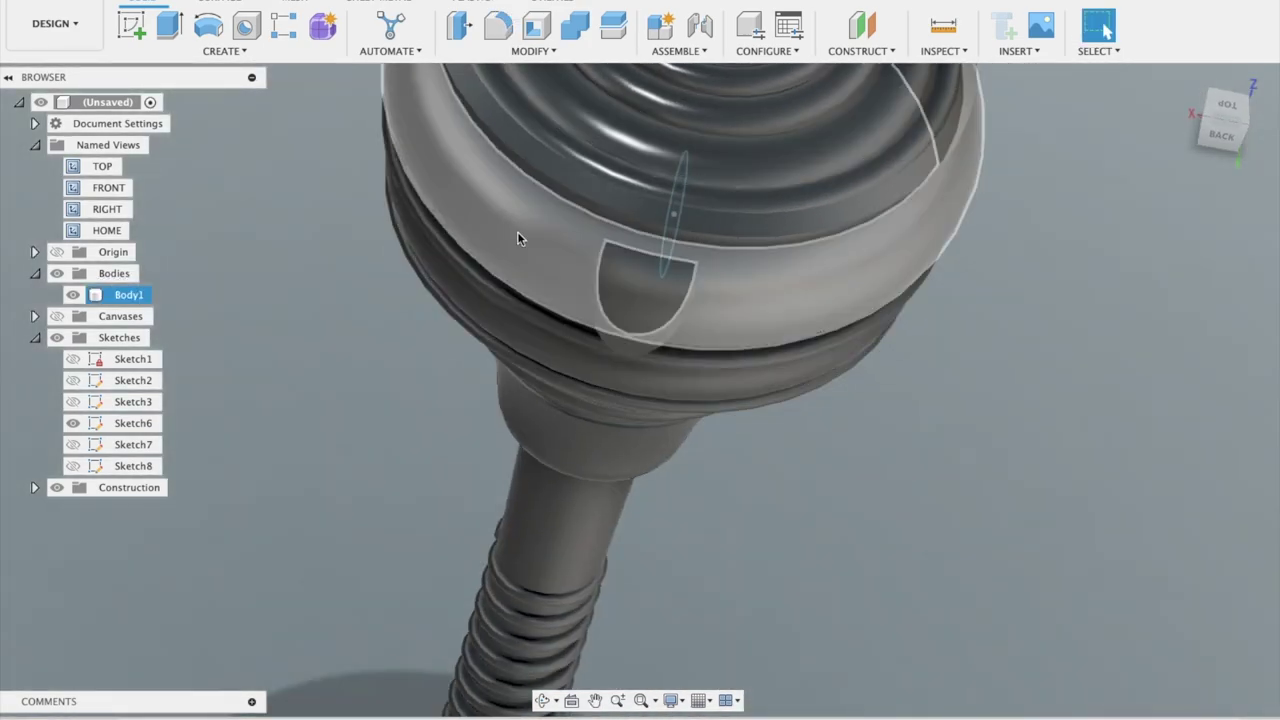
scroll(520, 240, up, 3)
click(169, 25)
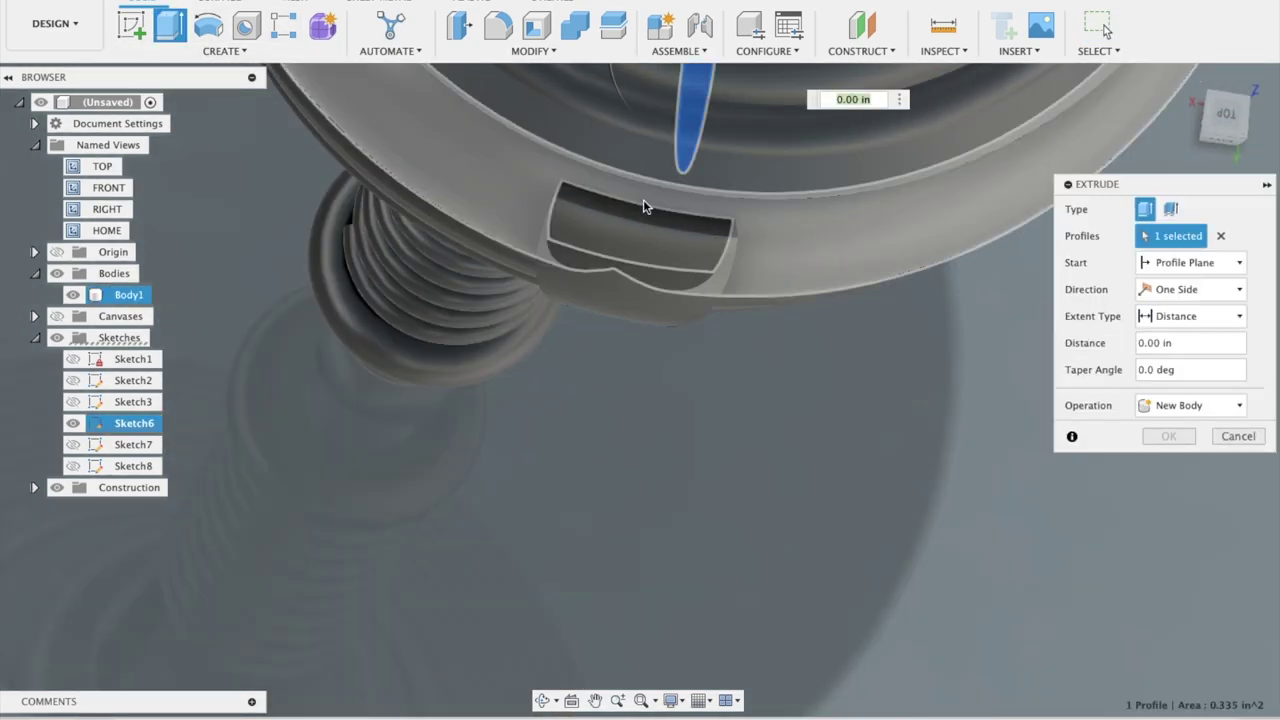
drag(641, 216, 694, 222)
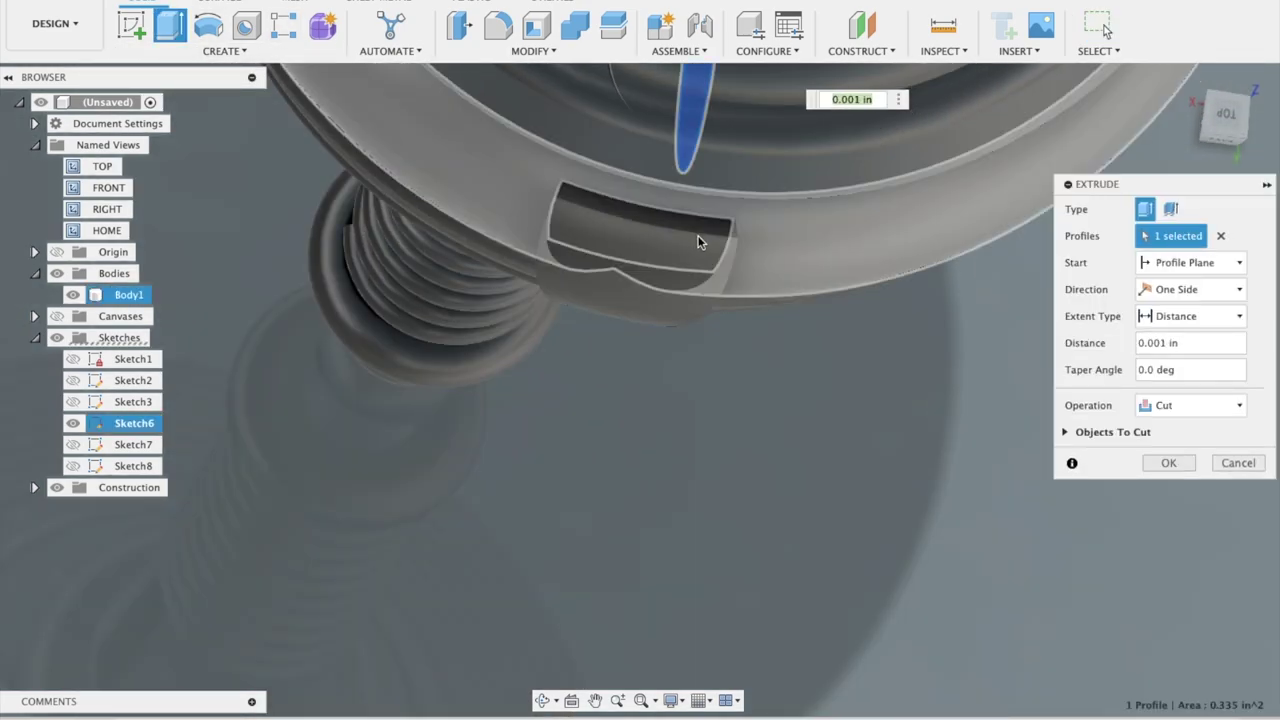
click(1238, 462)
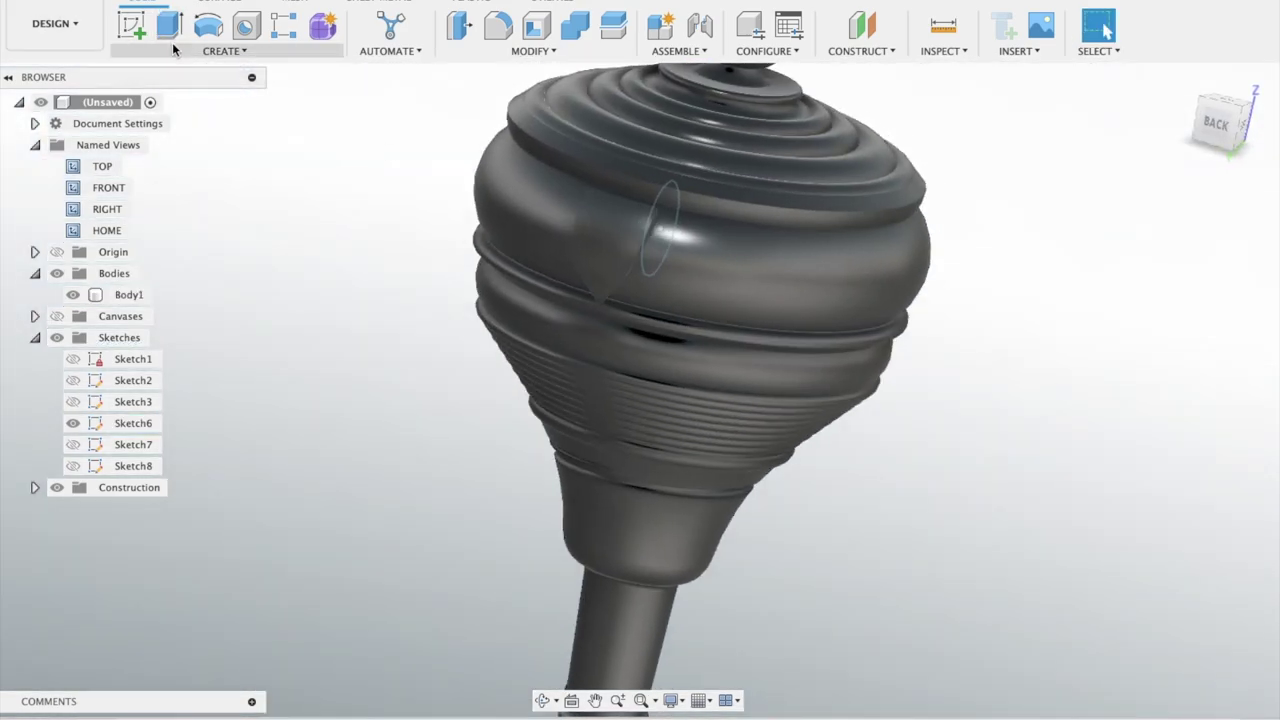
click(174, 48)
mouse_move(150, 430)
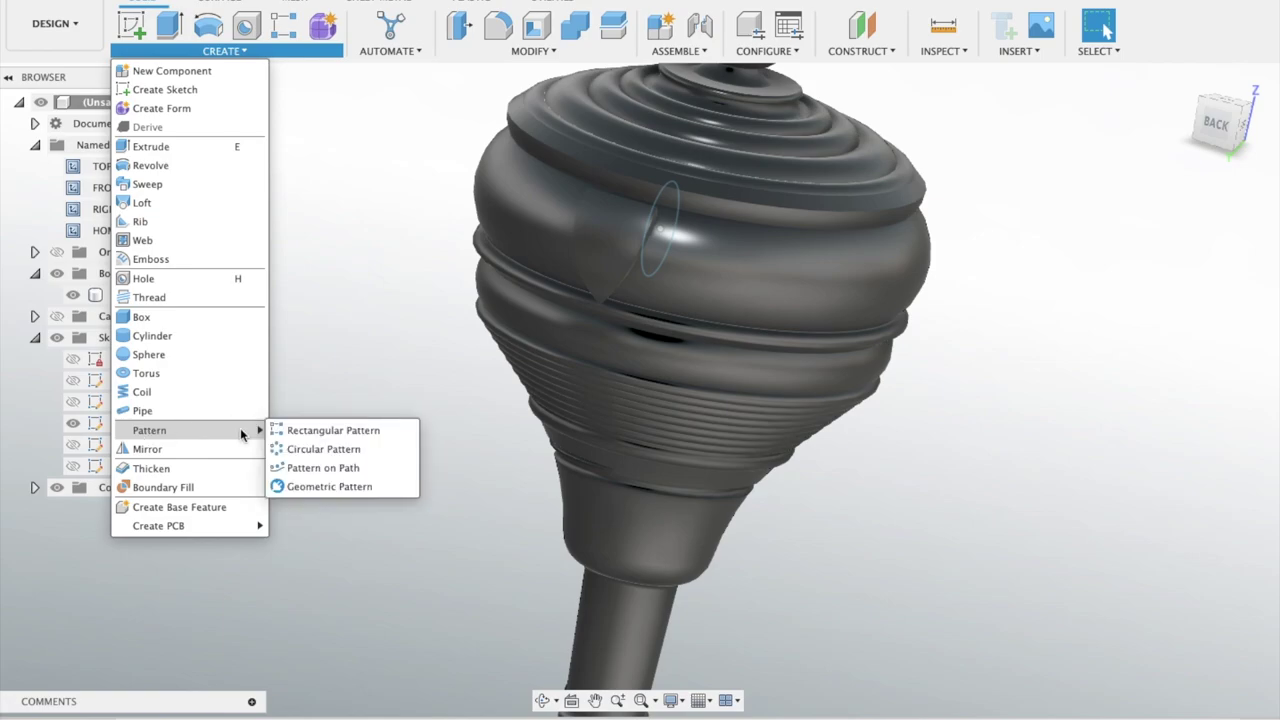
- Start a circular pattern of the shield emboss around the bulb's circular rim axis
click(295, 457)
click(623, 242)
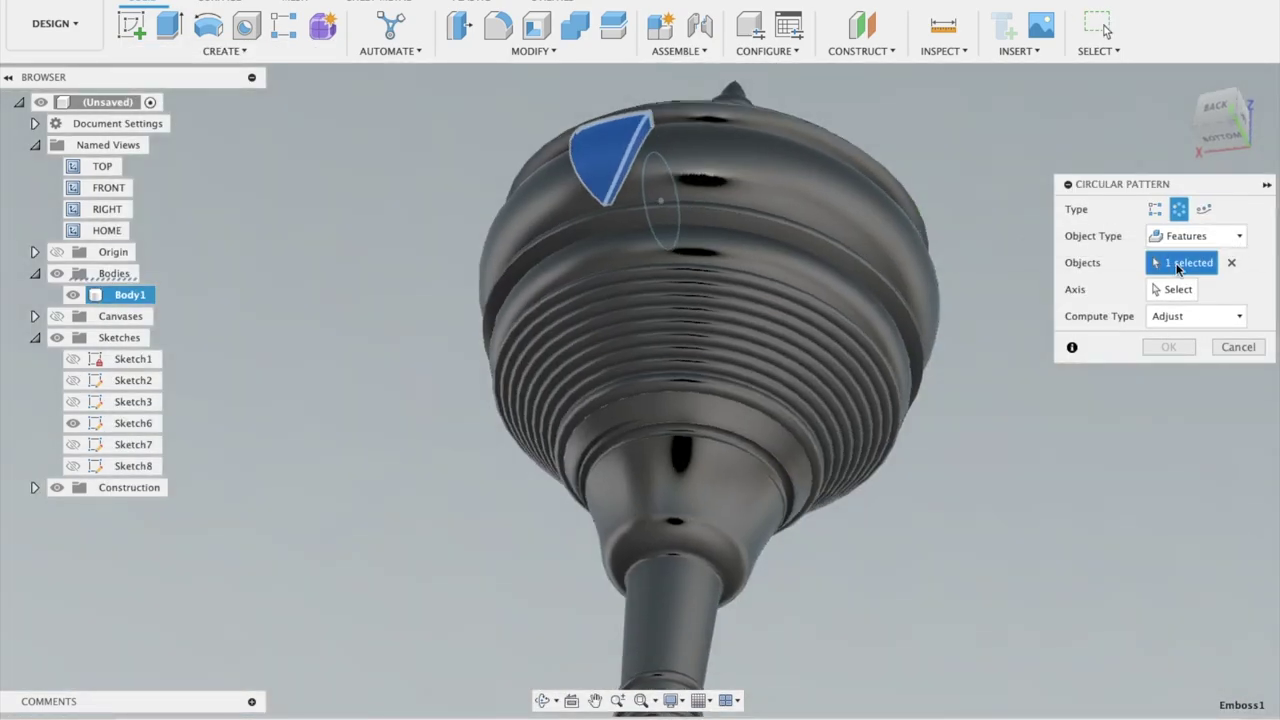
click(1172, 289)
shift+middle_drag(869, 356, 836, 178)
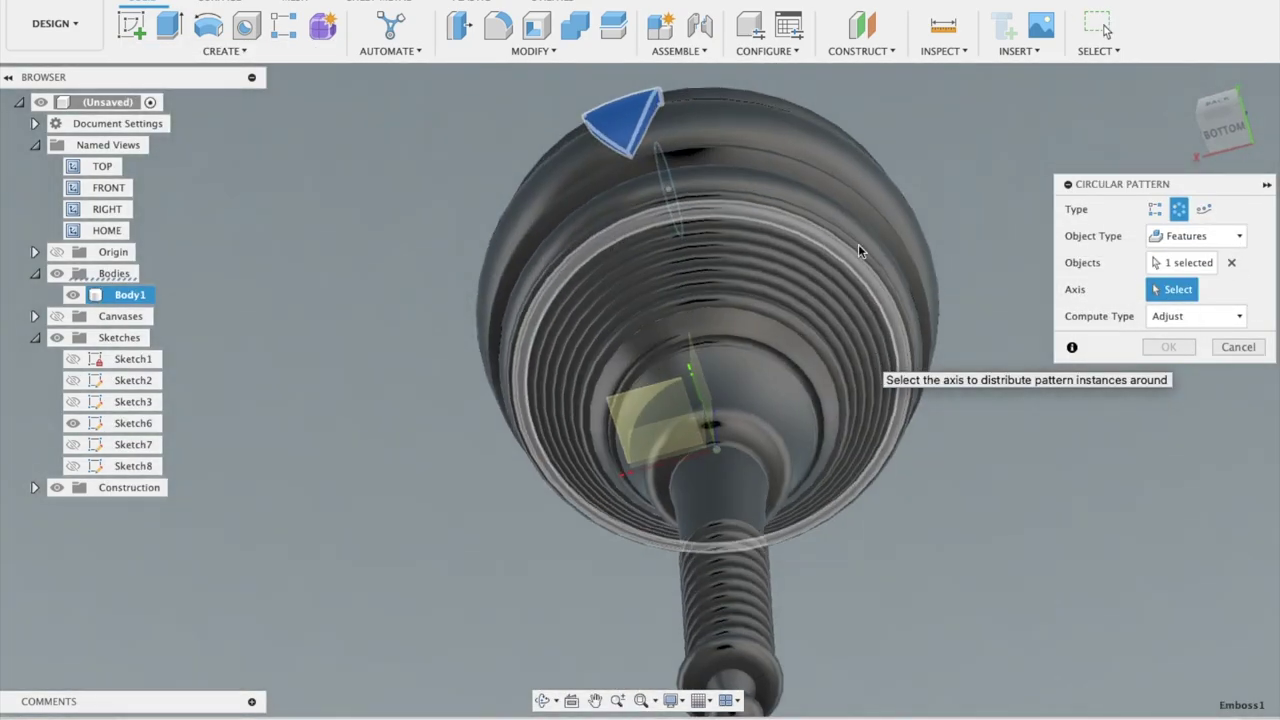
click(836, 180)
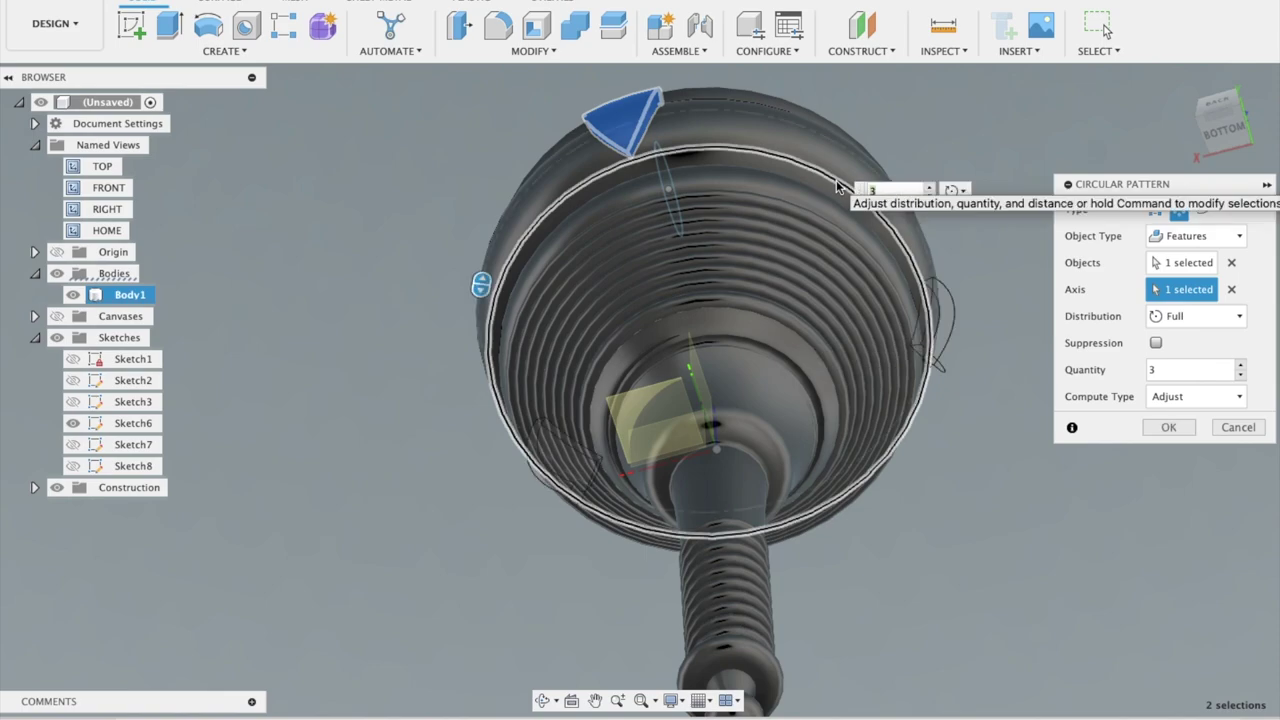
- Set the pattern quantity to 9 with full distribution and apply it
click(931, 188)
click(931, 188)
click(931, 188)
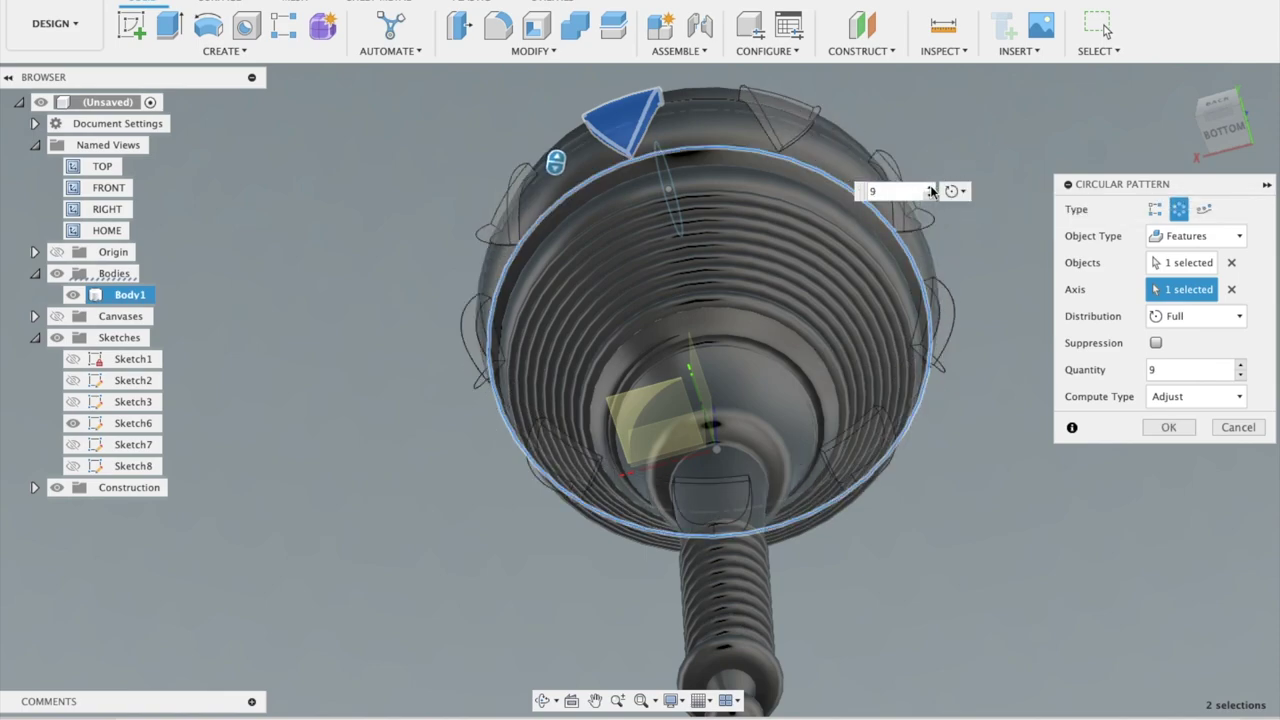
click(931, 188)
click(931, 188)
click(931, 188)
click(931, 188)
click(931, 188)
click(931, 188)
click(931, 188)
click(1169, 429)
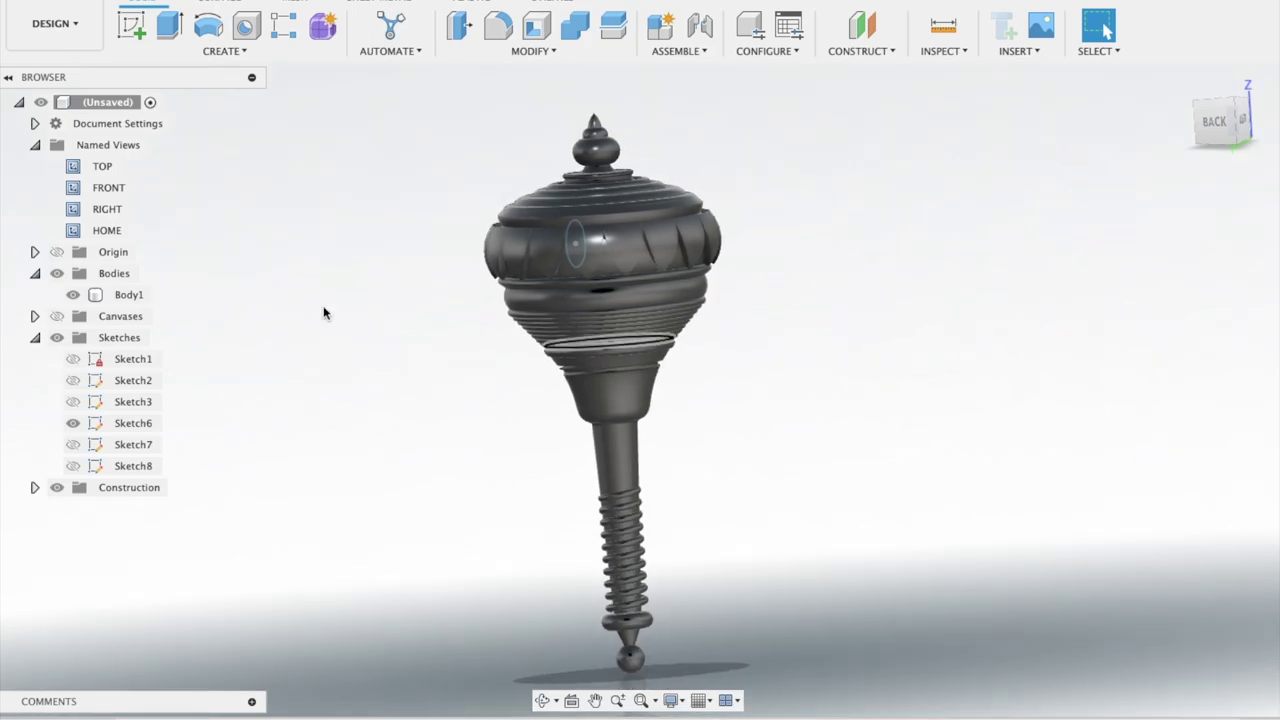
click(200, 50)
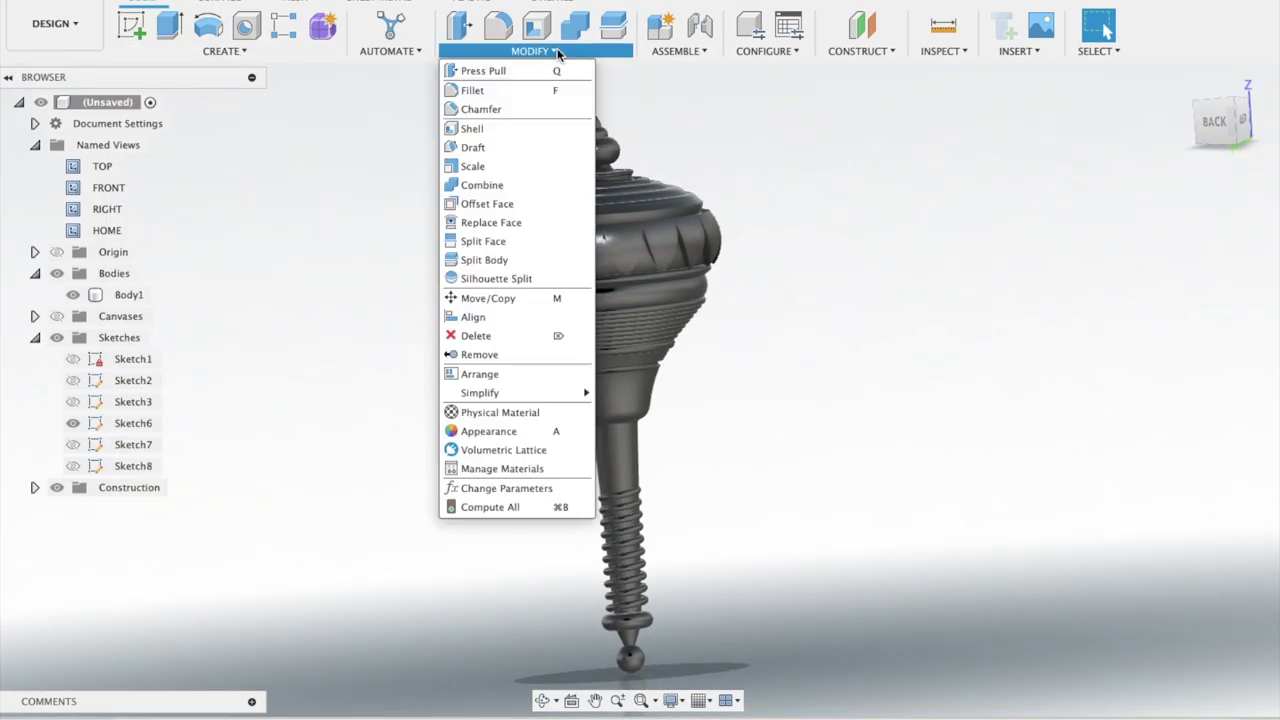
- Apply Gold – Polished to the whole mace body
key(a)
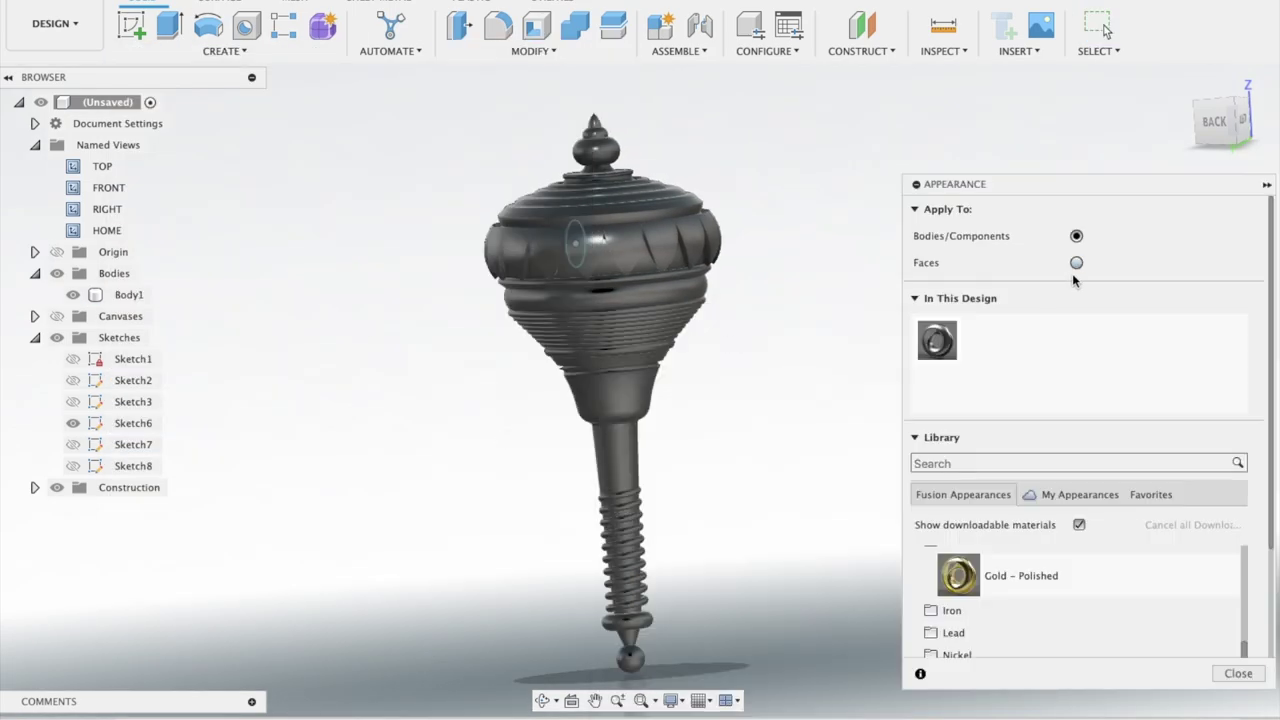
drag(958, 575, 626, 370)
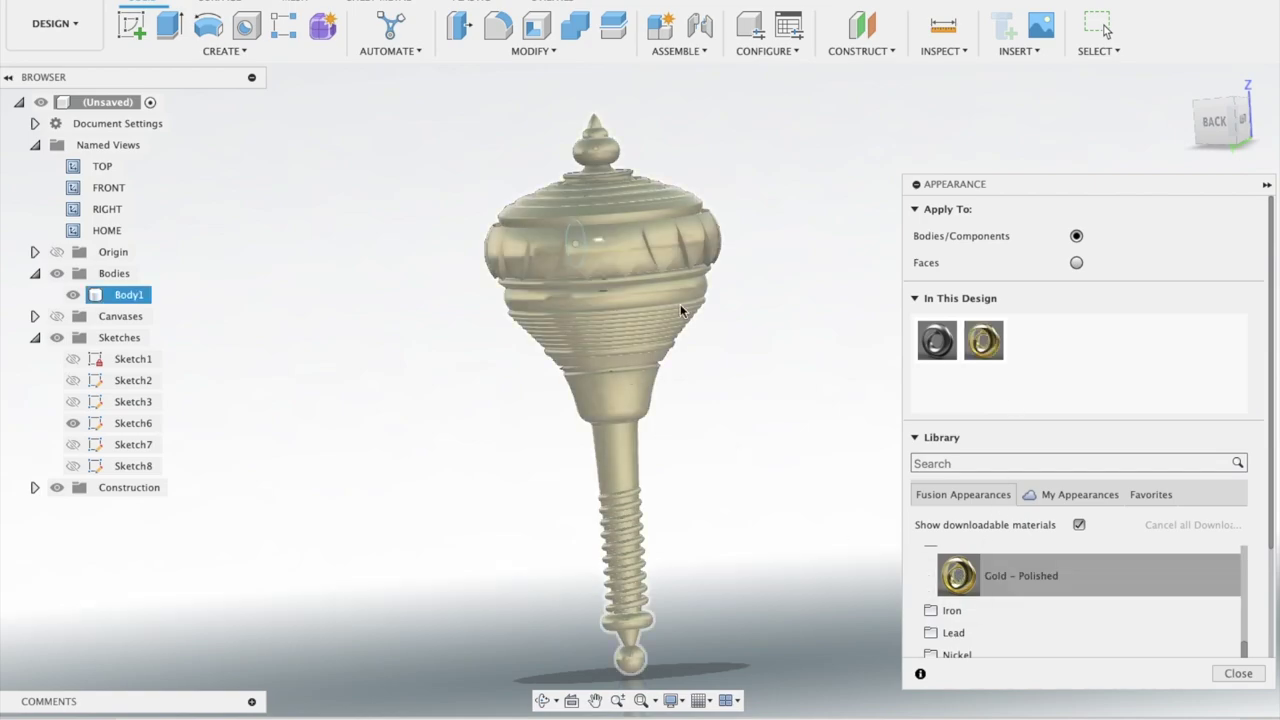
mouse_move(760, 134)
shift+middle_down()
mouse_move(797, 134)
mouse_move(837, 175)
shift+middle_up()
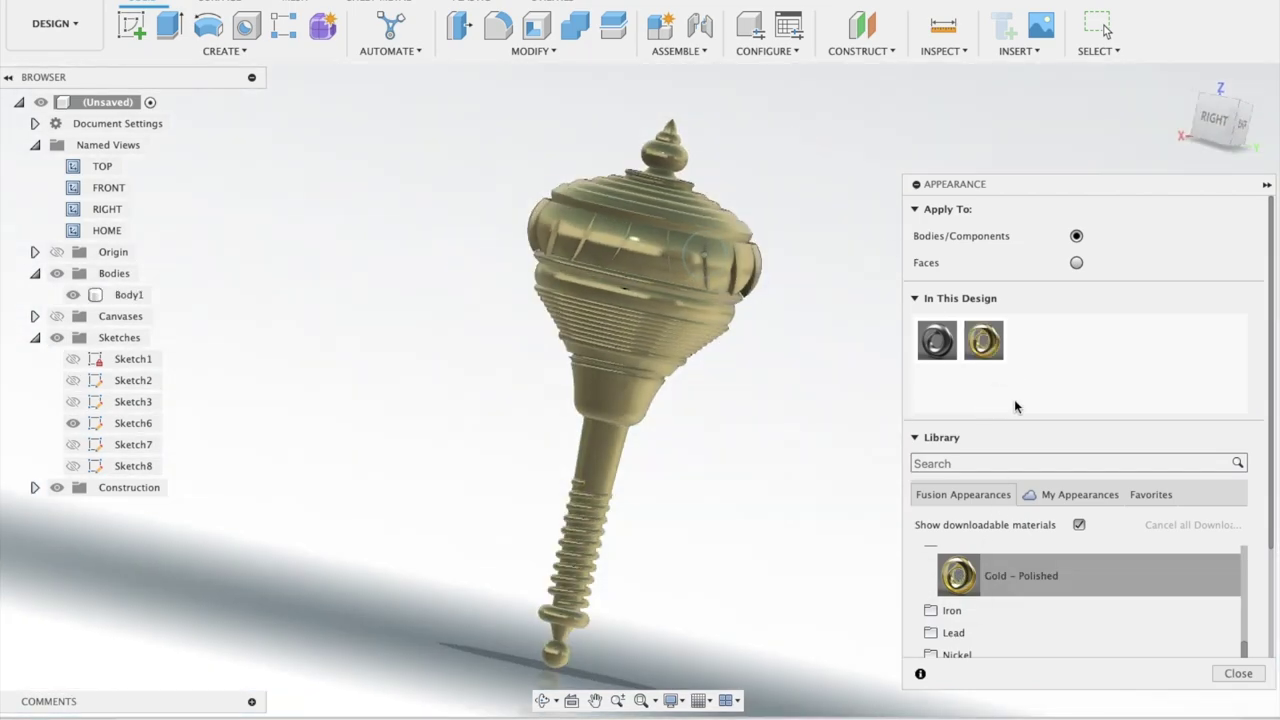
scroll(1015, 406, down, 3)
scroll(980, 490, up, 2)
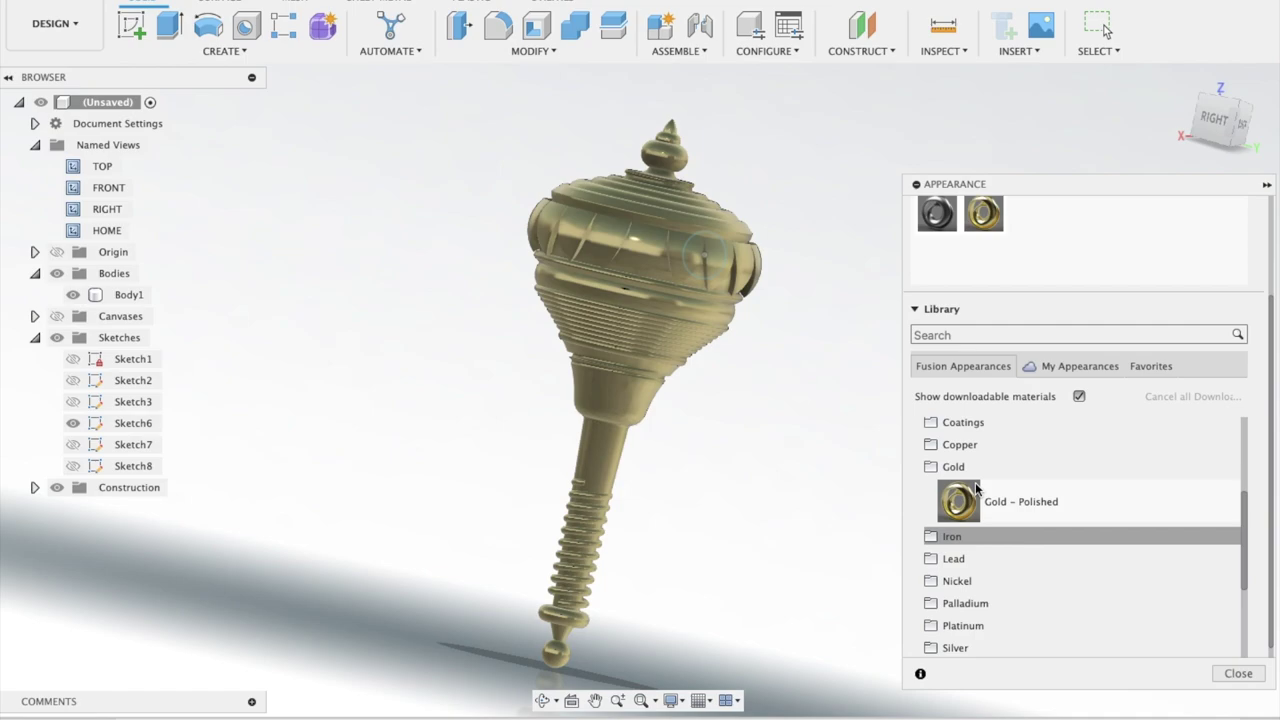
shift+middle_drag(877, 366, 855, 322)
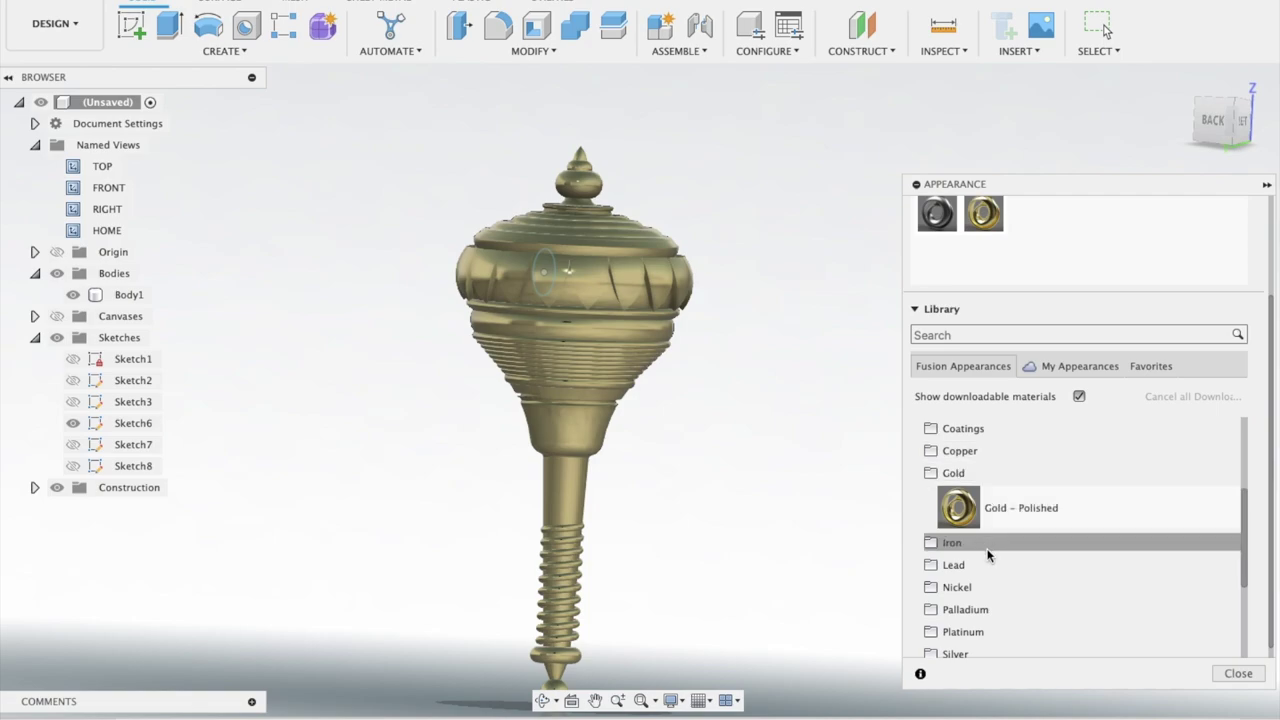
scroll(991, 591, down, 3)
click(975, 513)
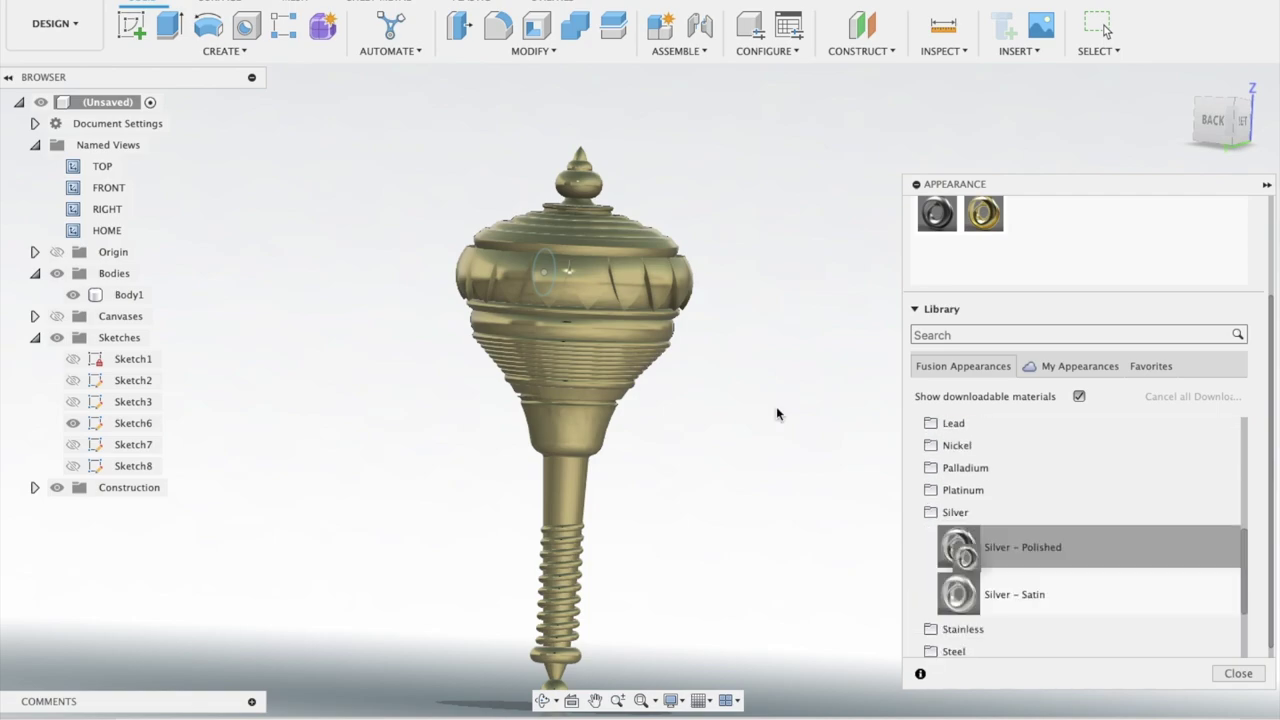
- Recoat the entire body in Gold – Polished, replacing the trial face finishes
drag(777, 413, 630, 281)
scroll(1000, 290, up, 3)
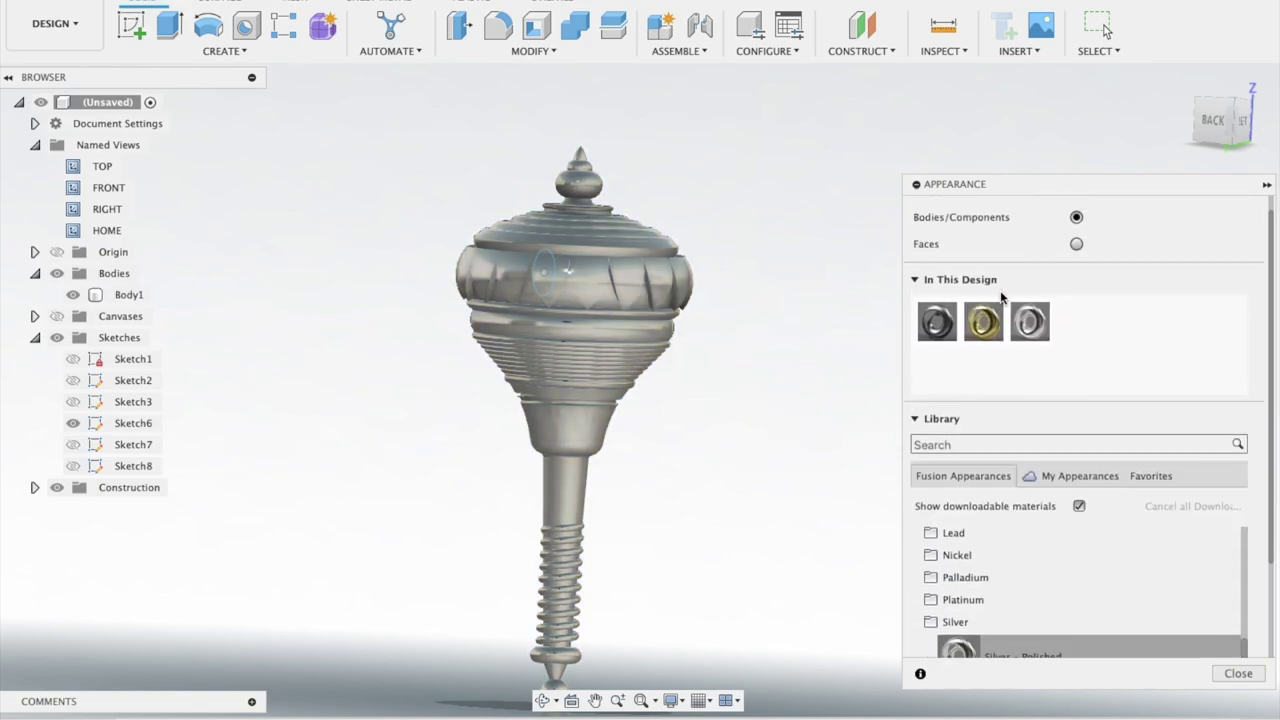
click(1076, 262)
drag(983, 340, 650, 340)
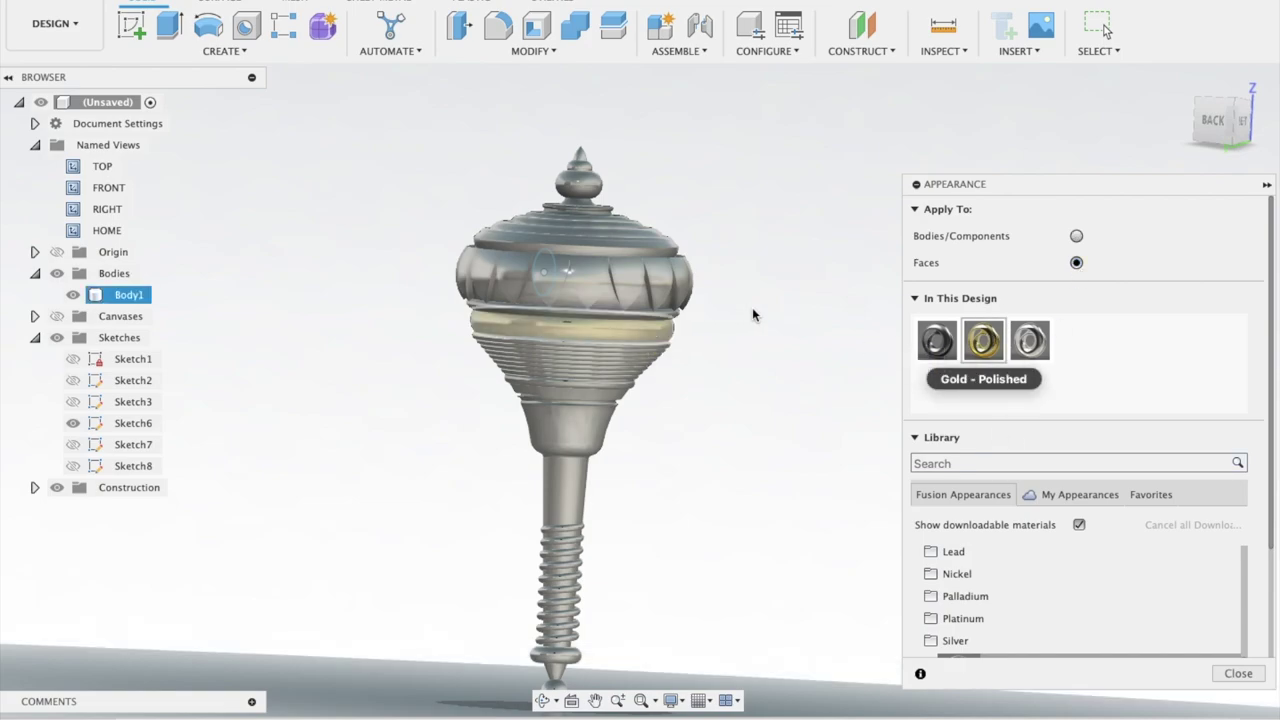
drag(983, 340, 593, 258)
click(1076, 236)
drag(983, 340, 652, 308)
click(706, 360)
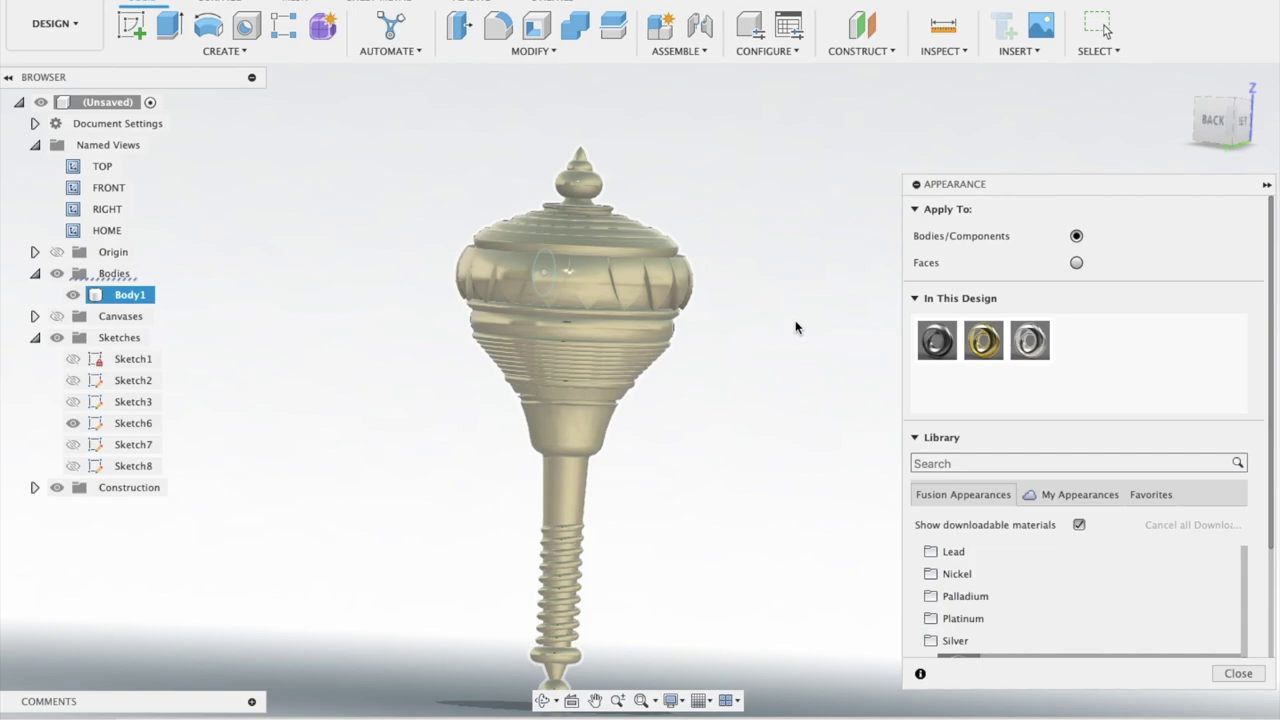
- Give the shield panels a per-face Silver – Polished finish
drag(1030, 340, 835, 295)
click(1076, 262)
drag(1030, 340, 630, 282)
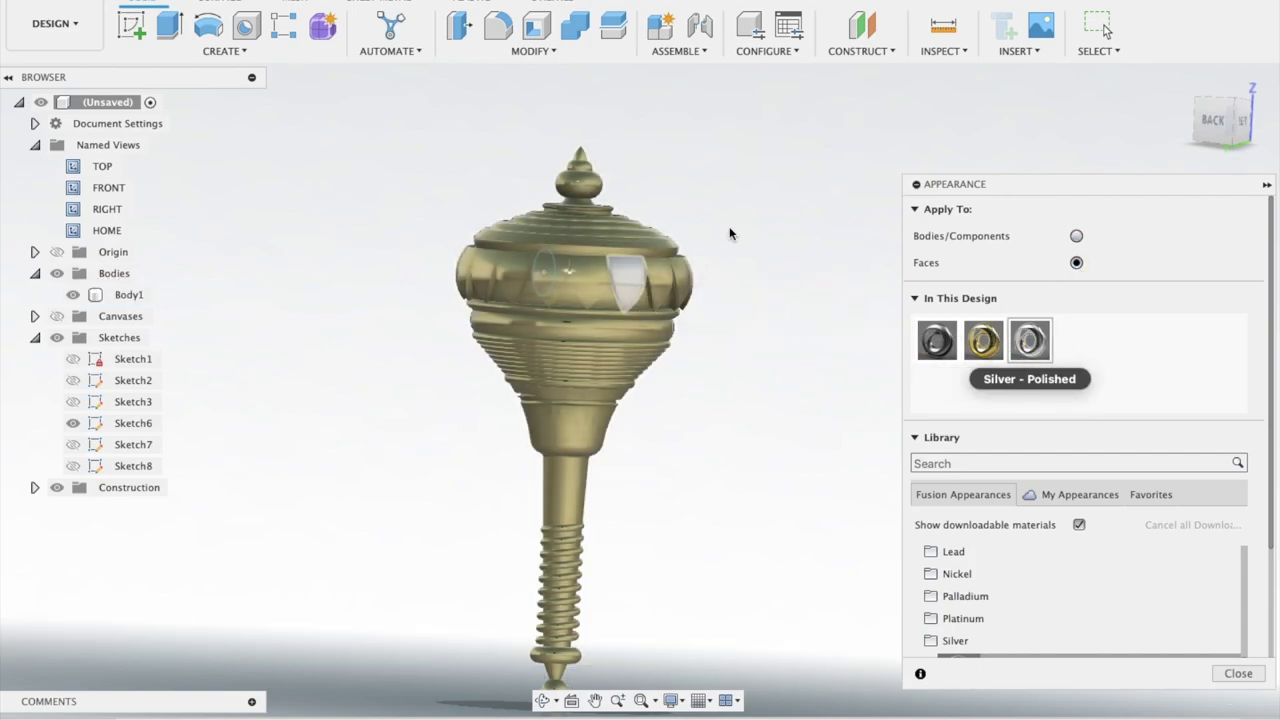
shift+middle_drag(729, 233, 700, 245)
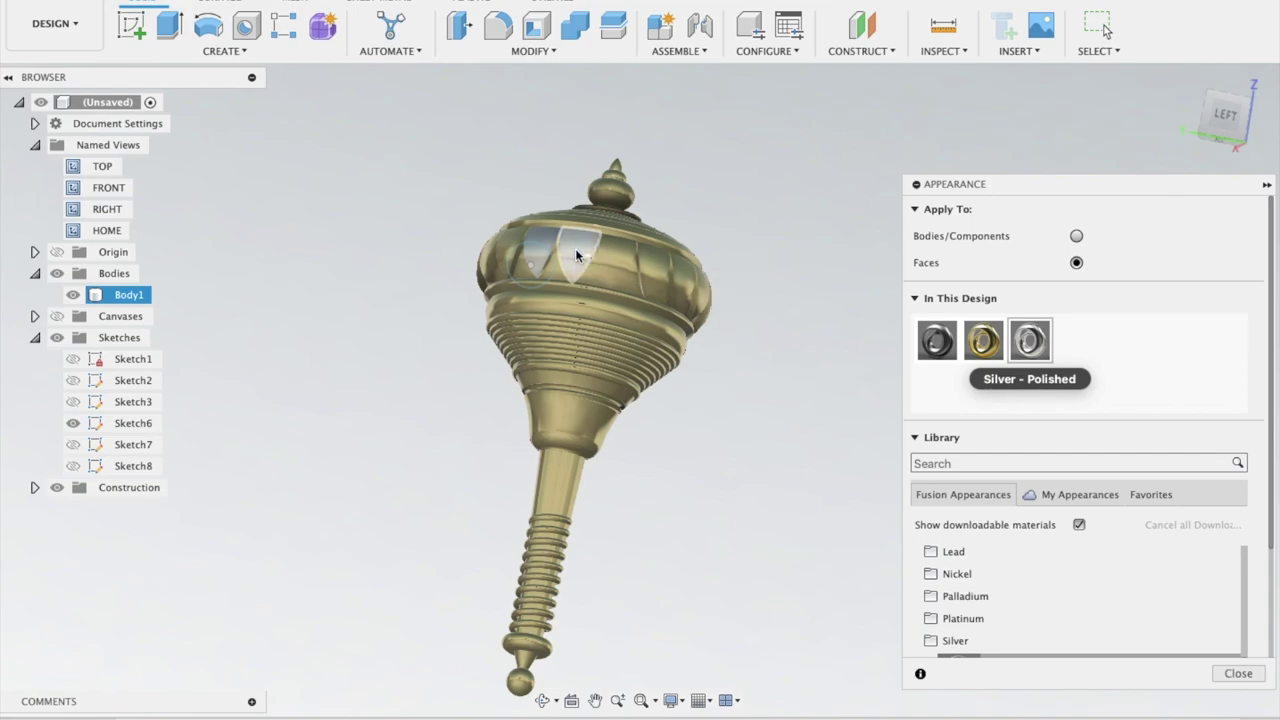
shift+middle_drag(576, 256, 652, 263)
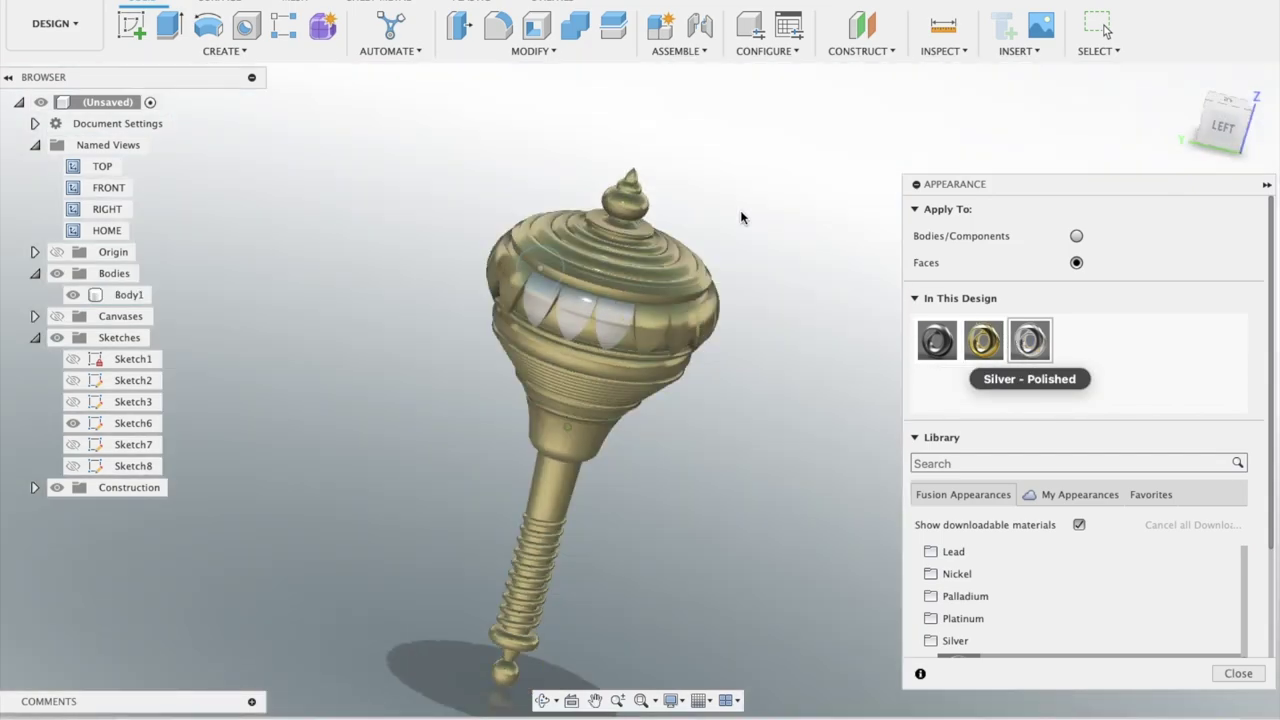
shift+middle_drag(741, 217, 738, 208)
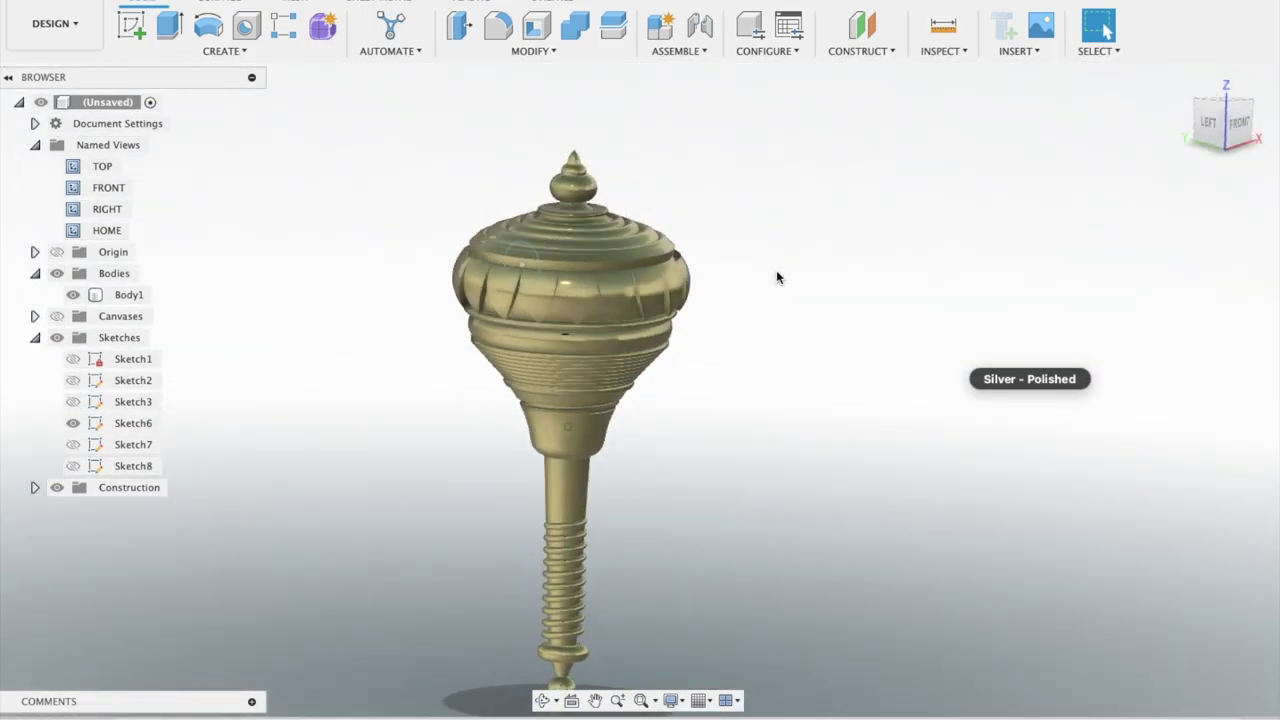
- Switch to the Animation workspace and record a roughly 64.5-second camera orbit of the mace
click(55, 23)
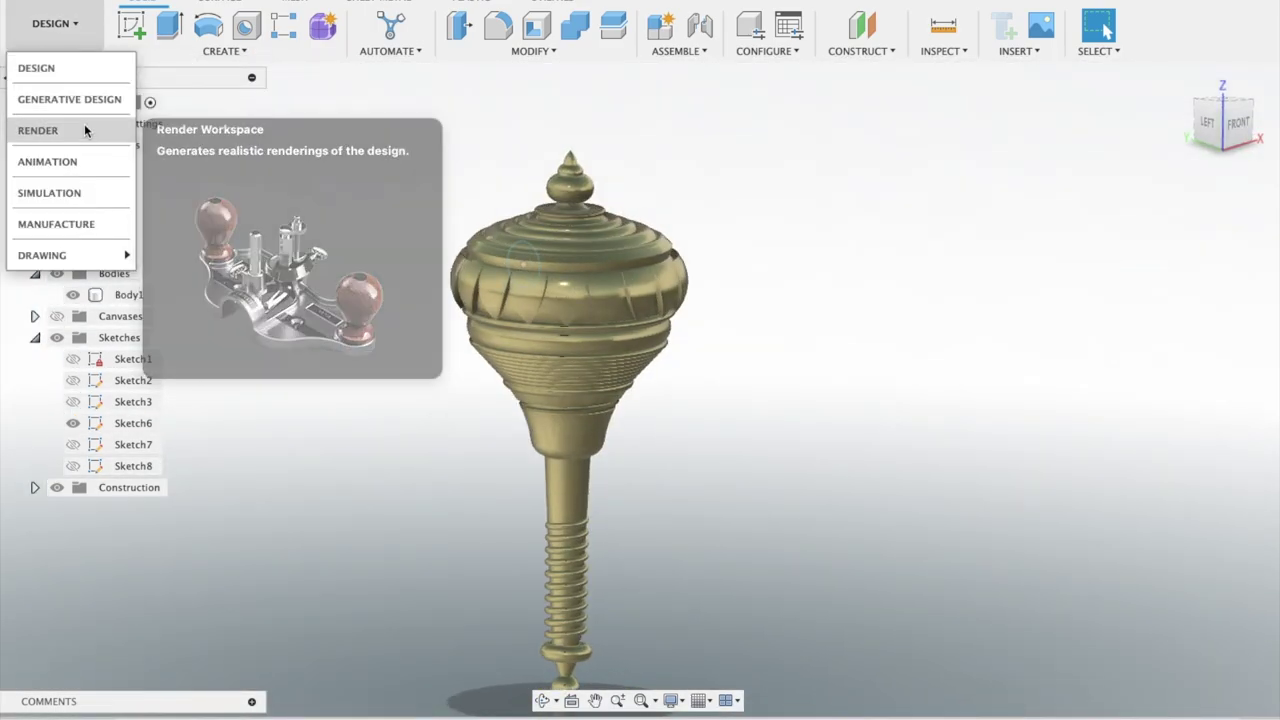
click(84, 126)
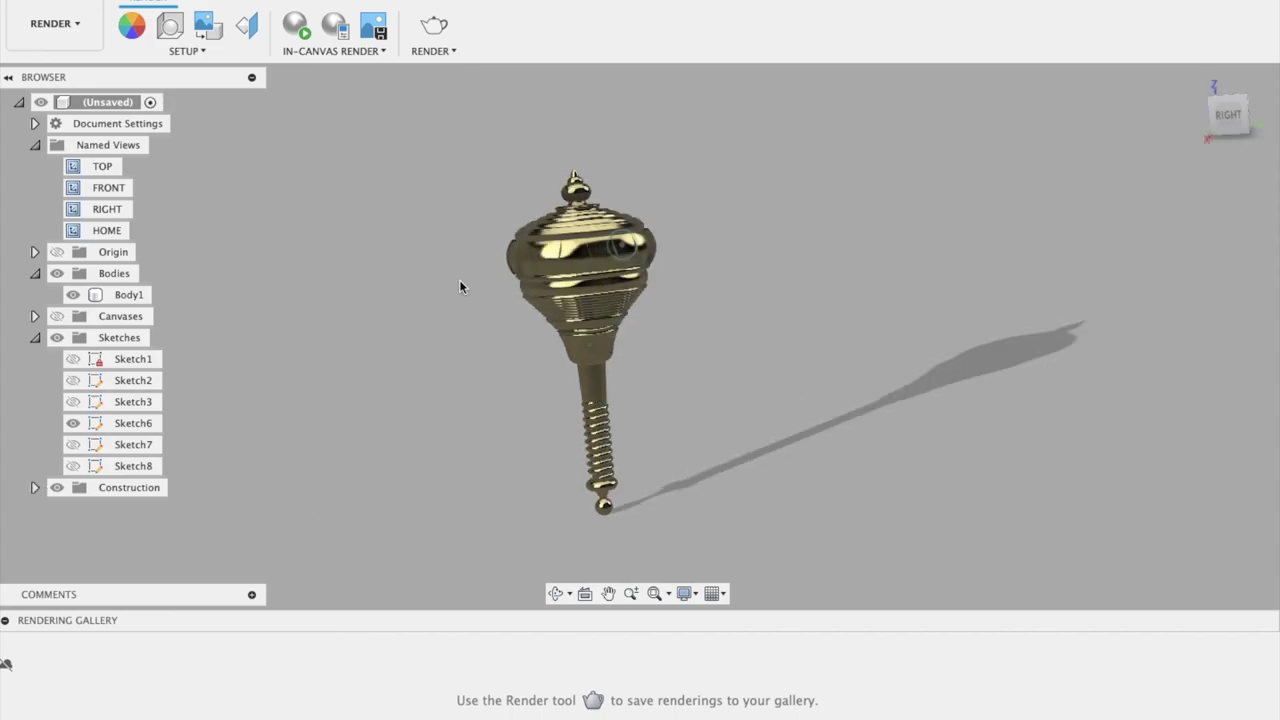
click(55, 23)
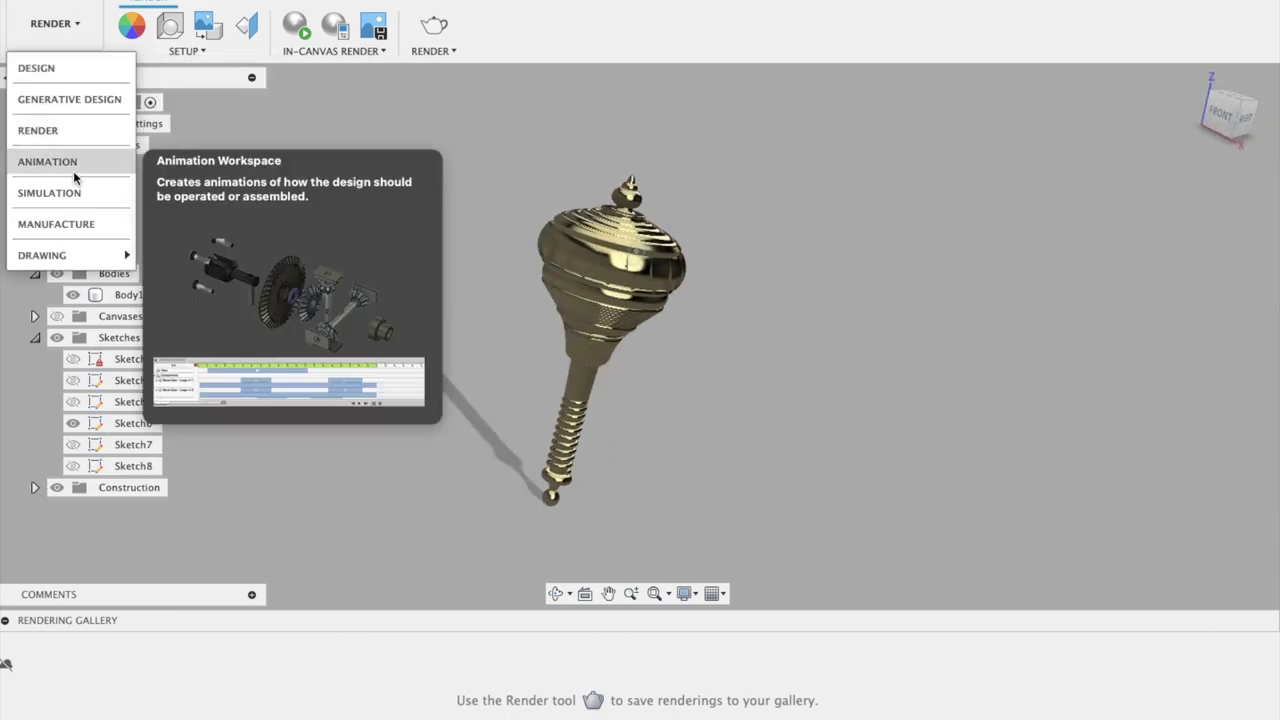
click(73, 167)
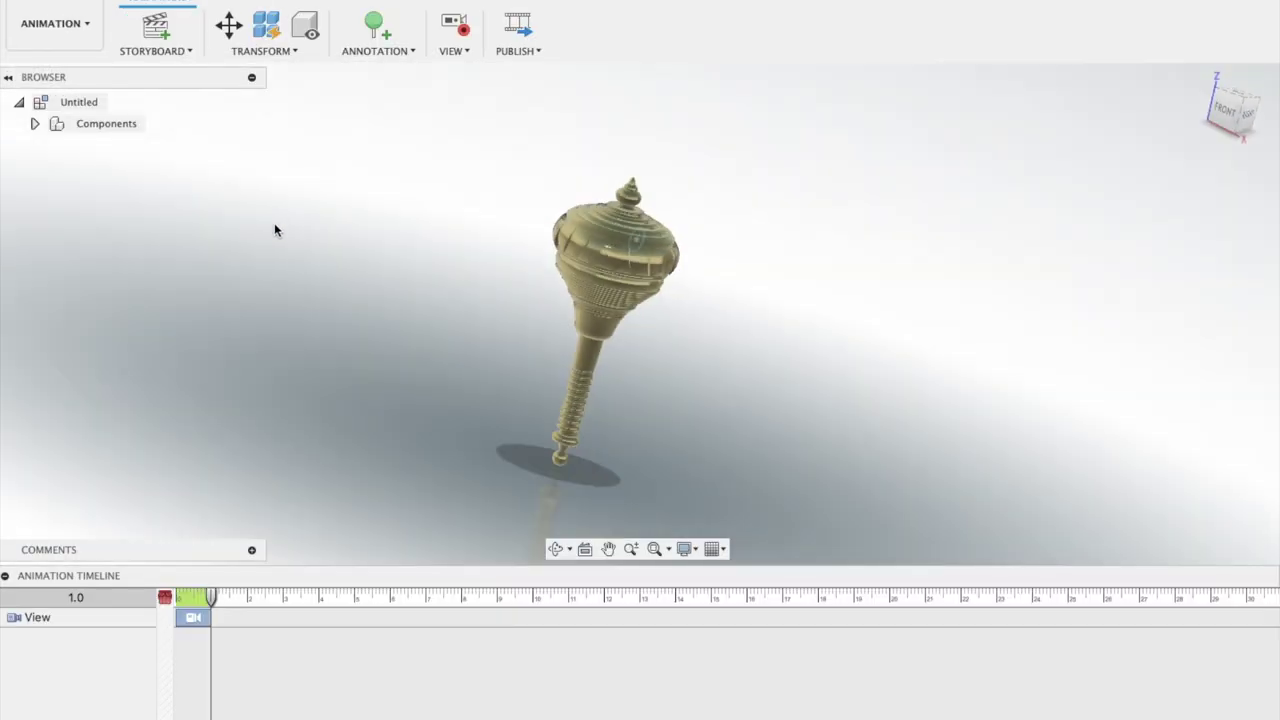
drag(213, 605, 928, 607)
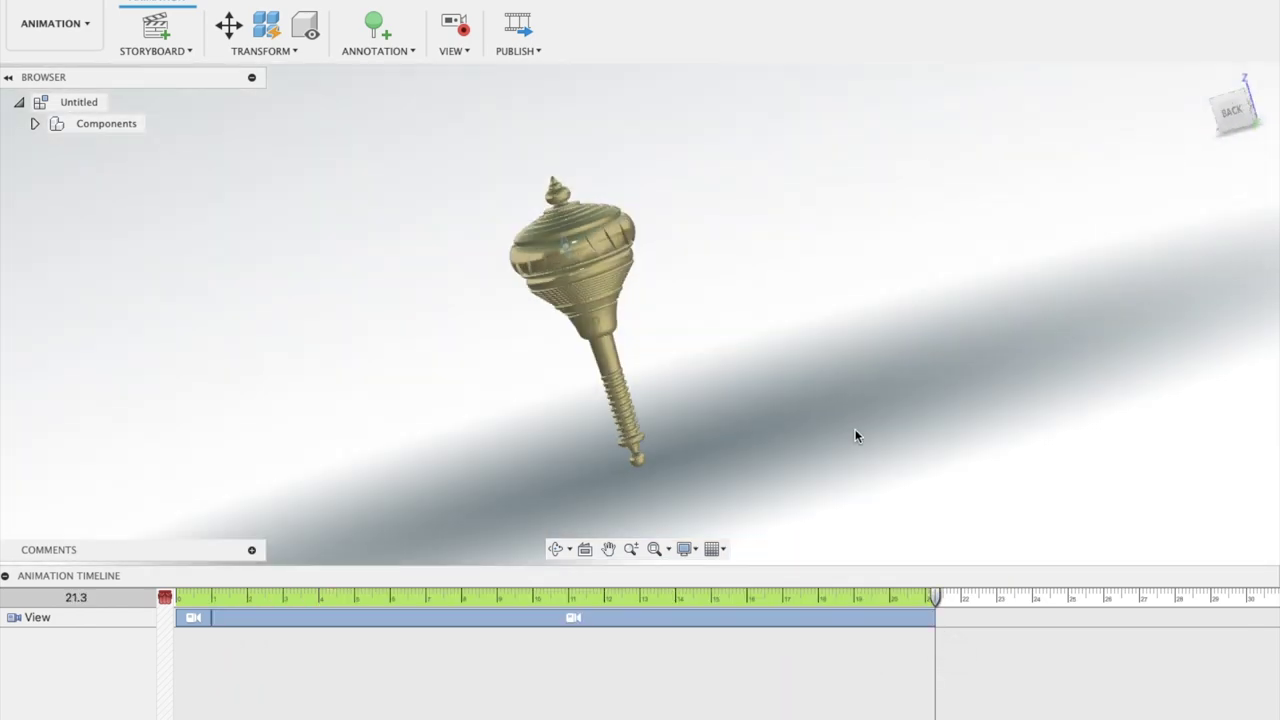
drag(935, 604, 1240, 600)
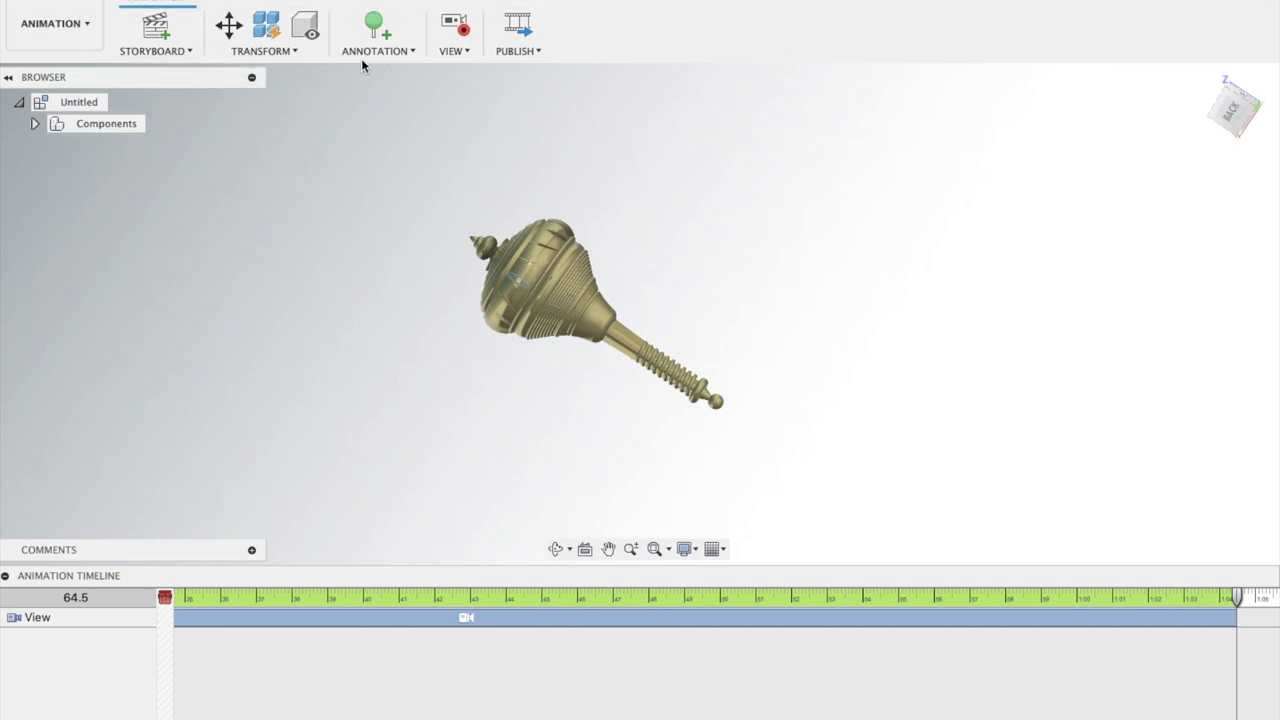
click(516, 30)
- Publish the animation as an MP4 video named 'J', then return to the Design workspace
click(800, 466)
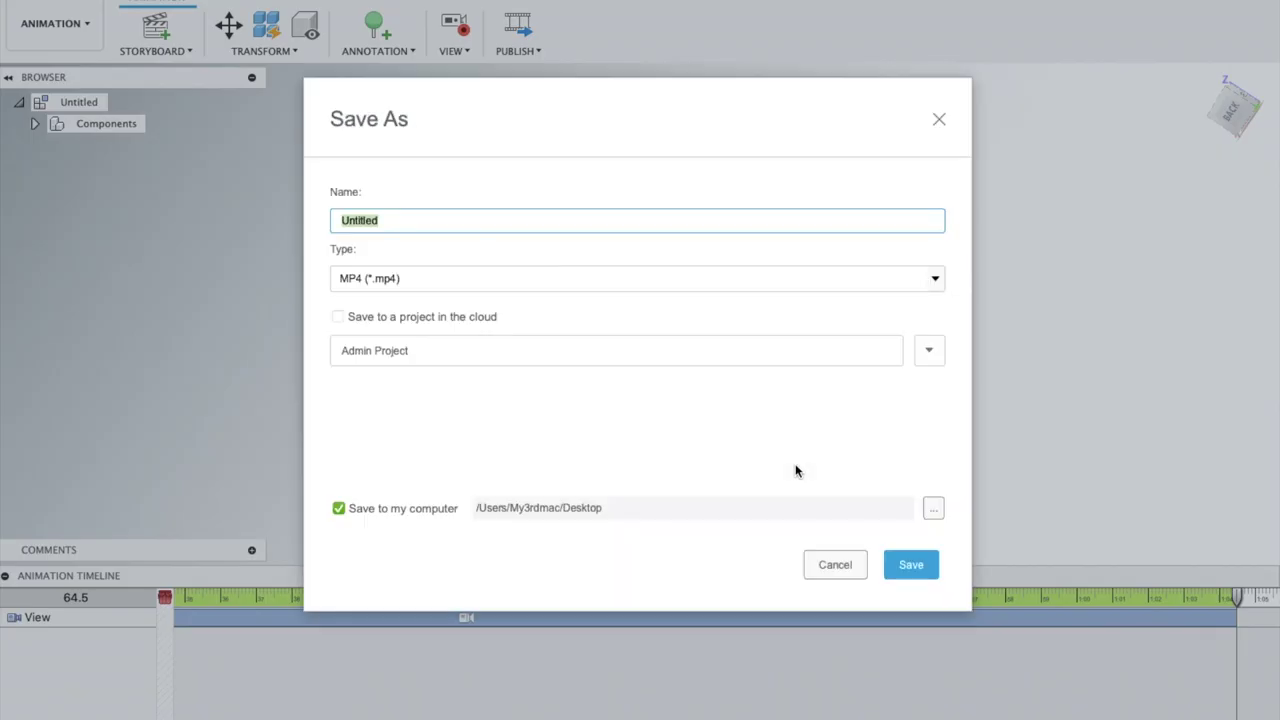
text(JAY HANUMAAN)
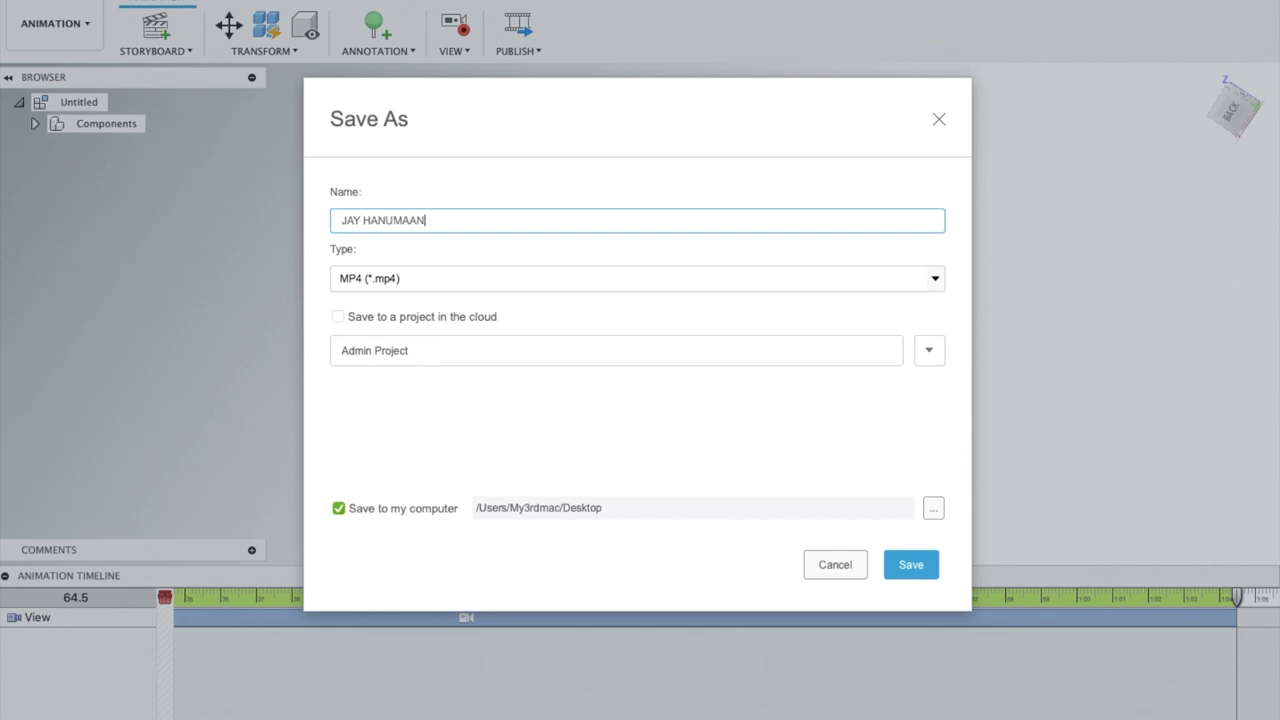
click(906, 569)
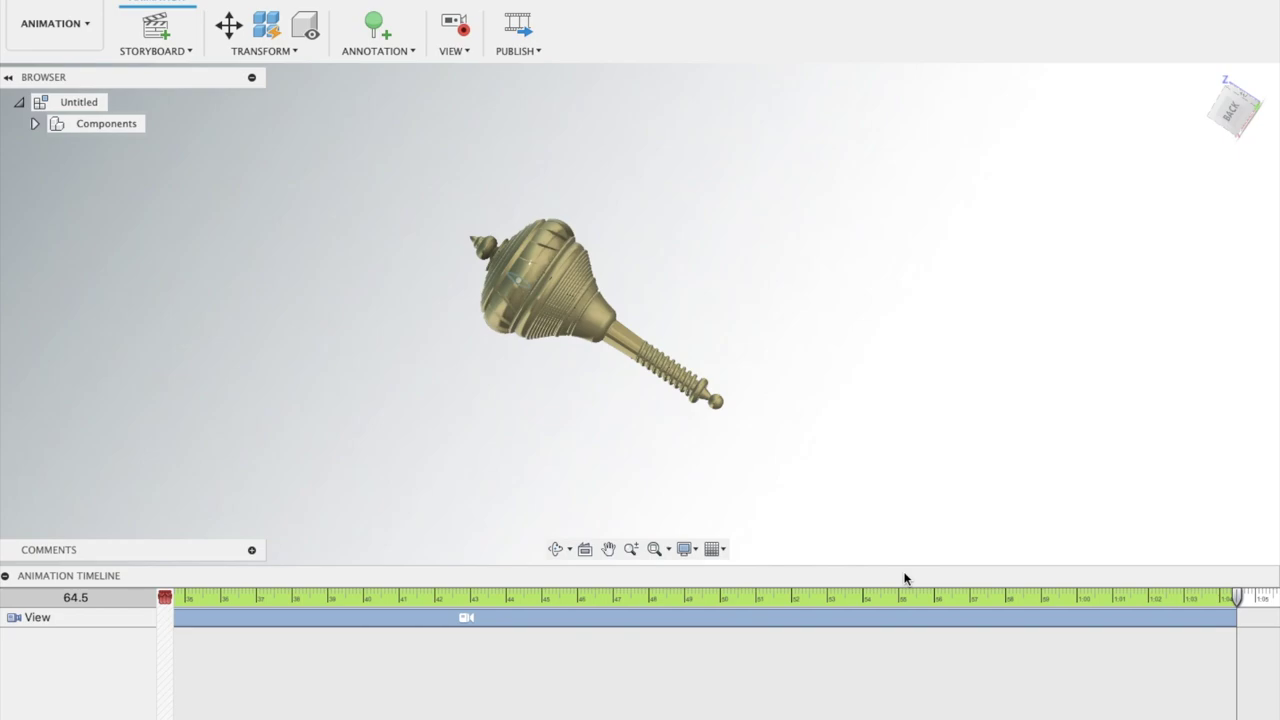
click(55, 23)
click(40, 63)
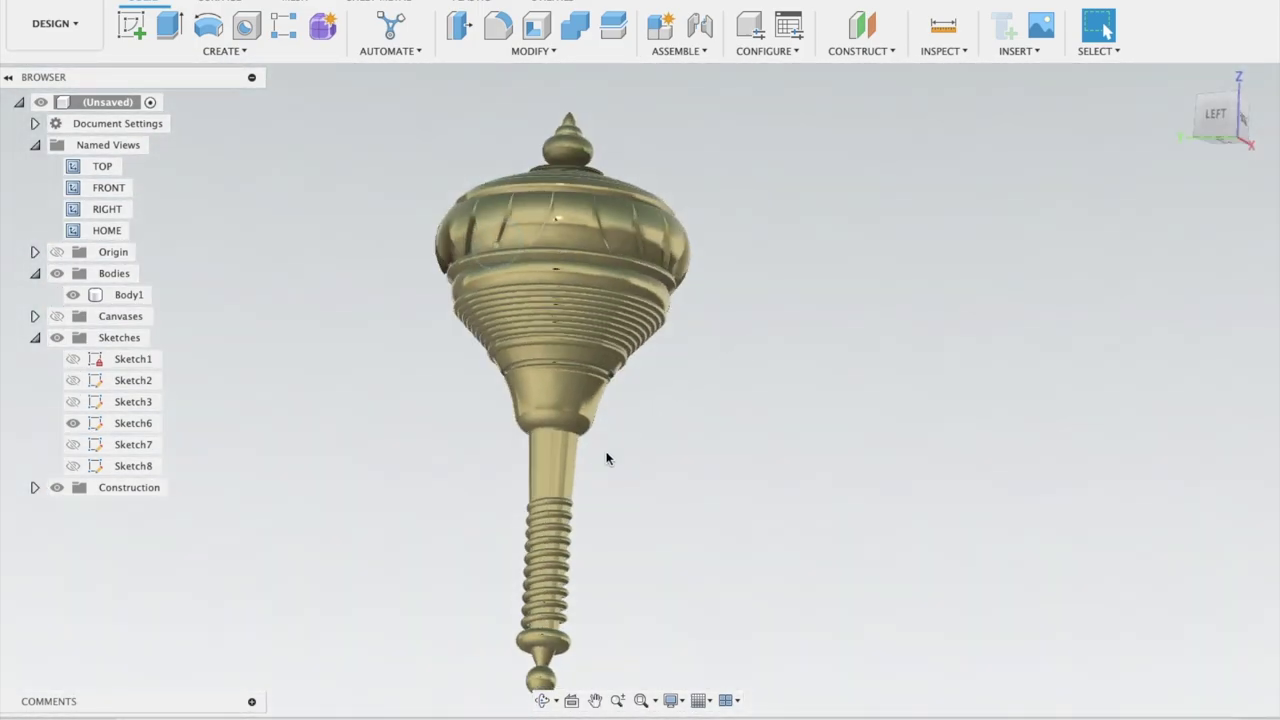
- Zoom in on the neck below the bulb and start a Fillet on its ring edges
scroll(646, 374, up, 3)
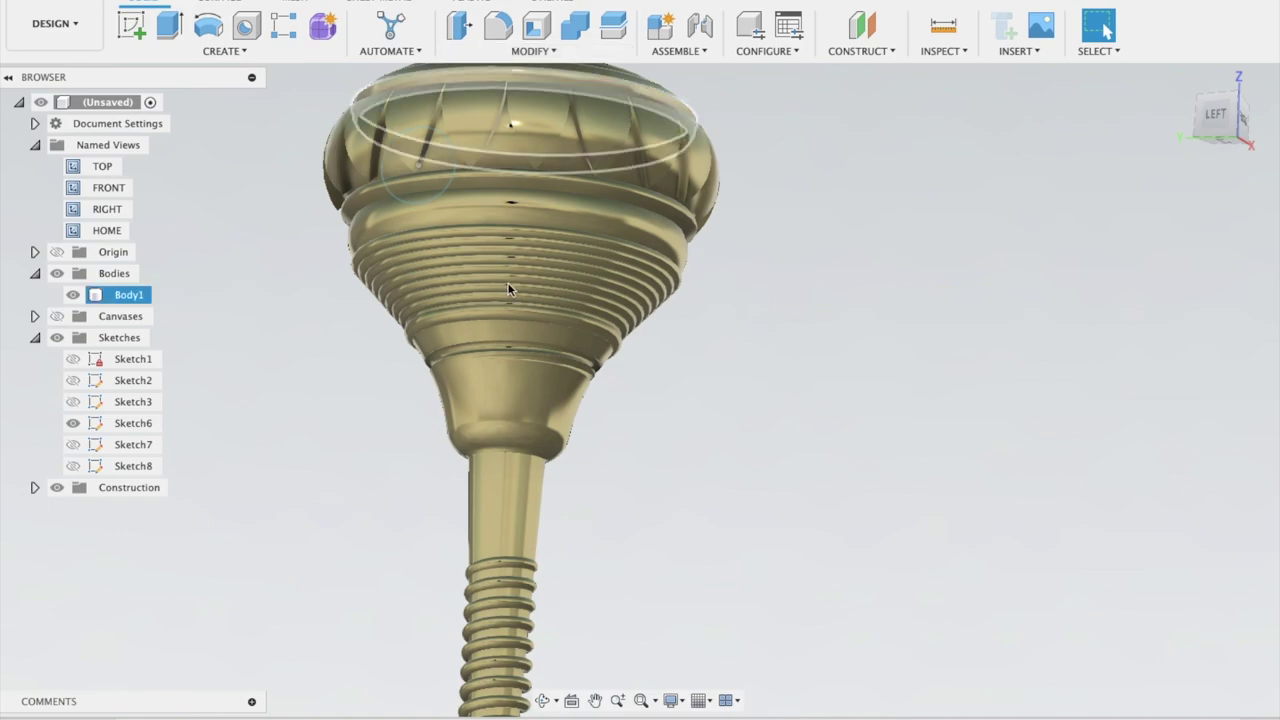
scroll(592, 347, up, 3)
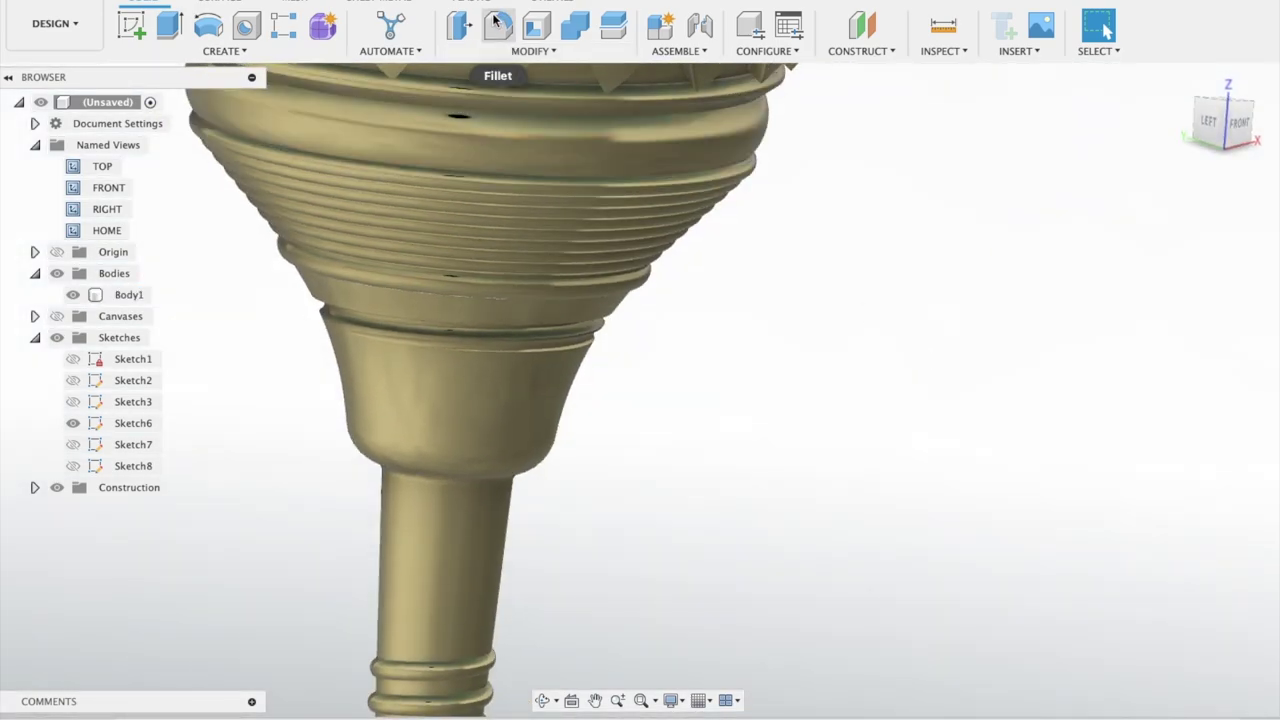
click(498, 25)
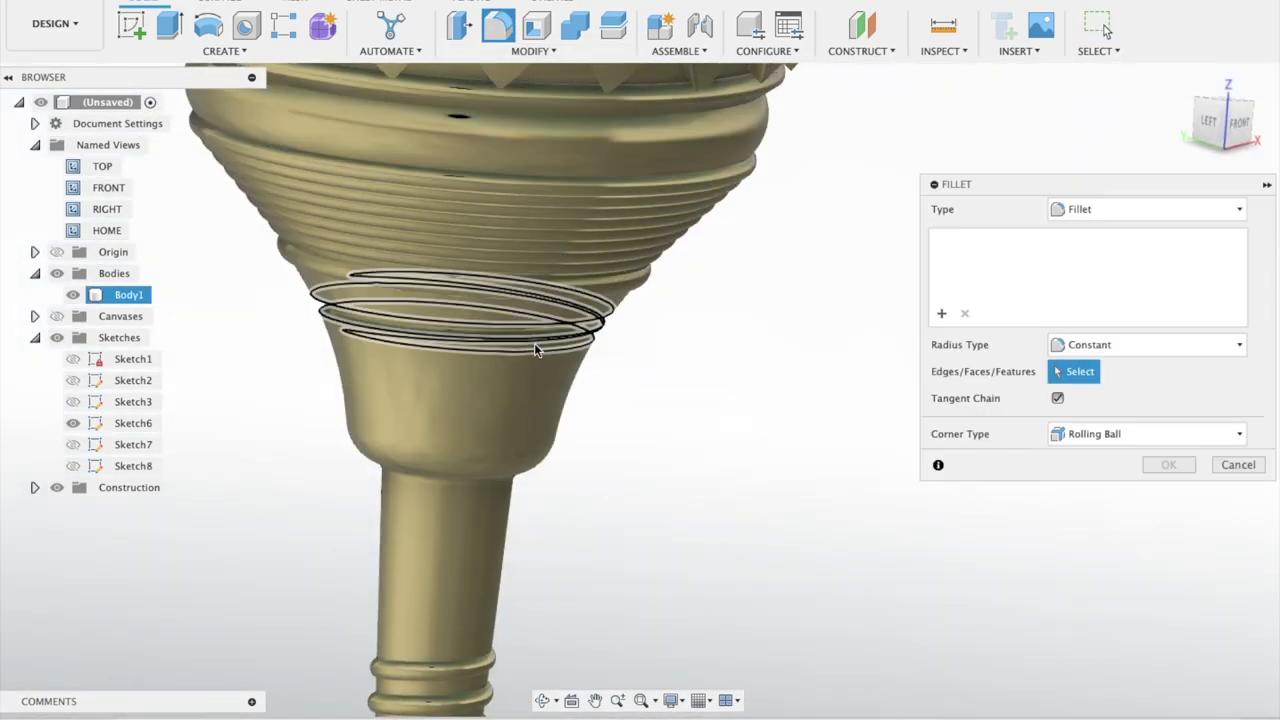